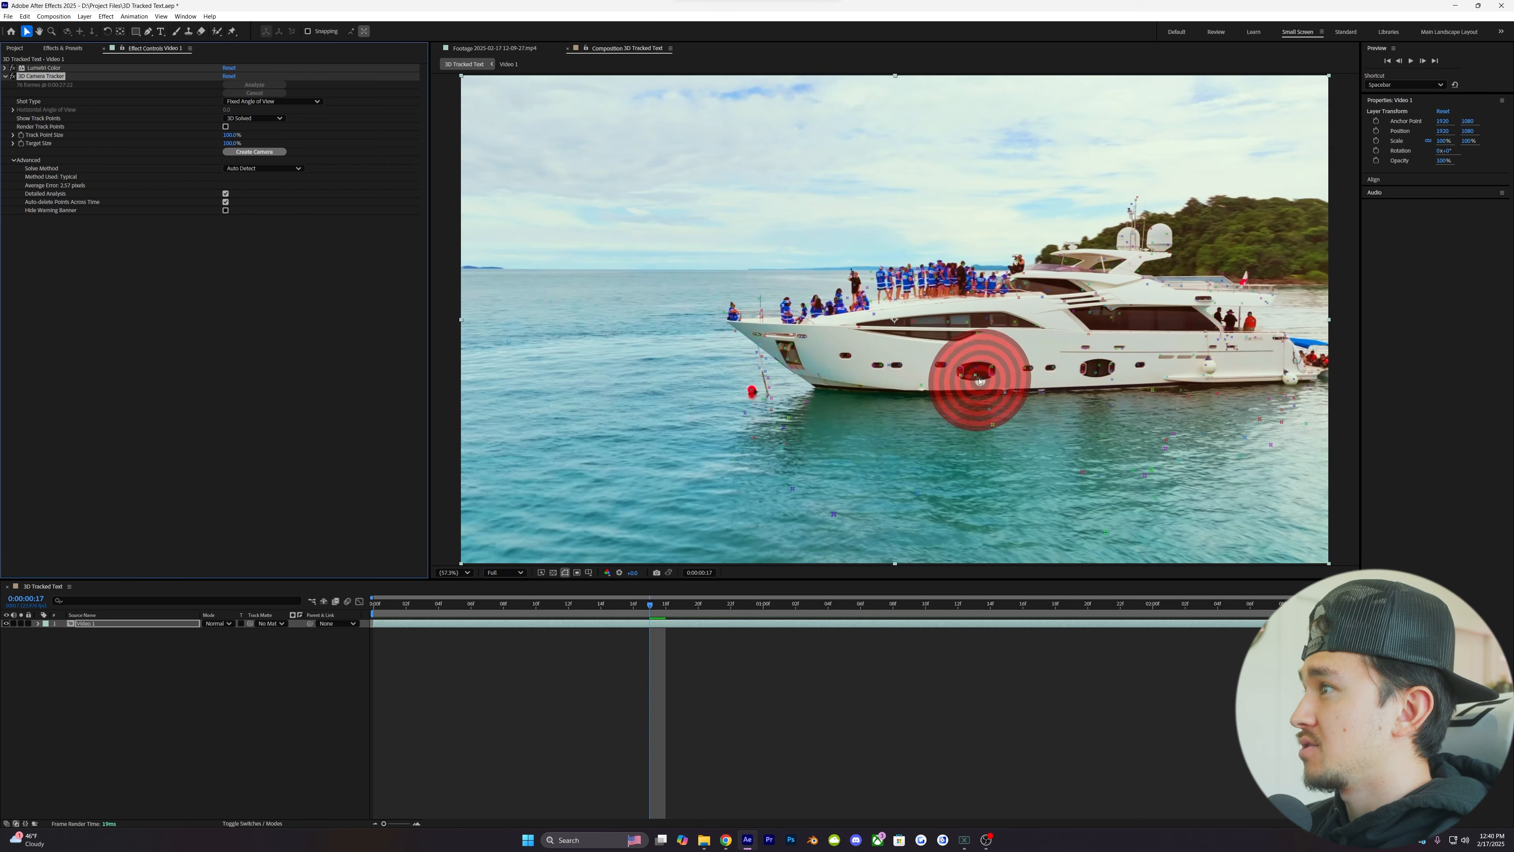
- Select the solved track points across the yacht's hull at about 0:00:01:05 and create a solid and camera from them
left_click_drag(651, 609, 813, 609)
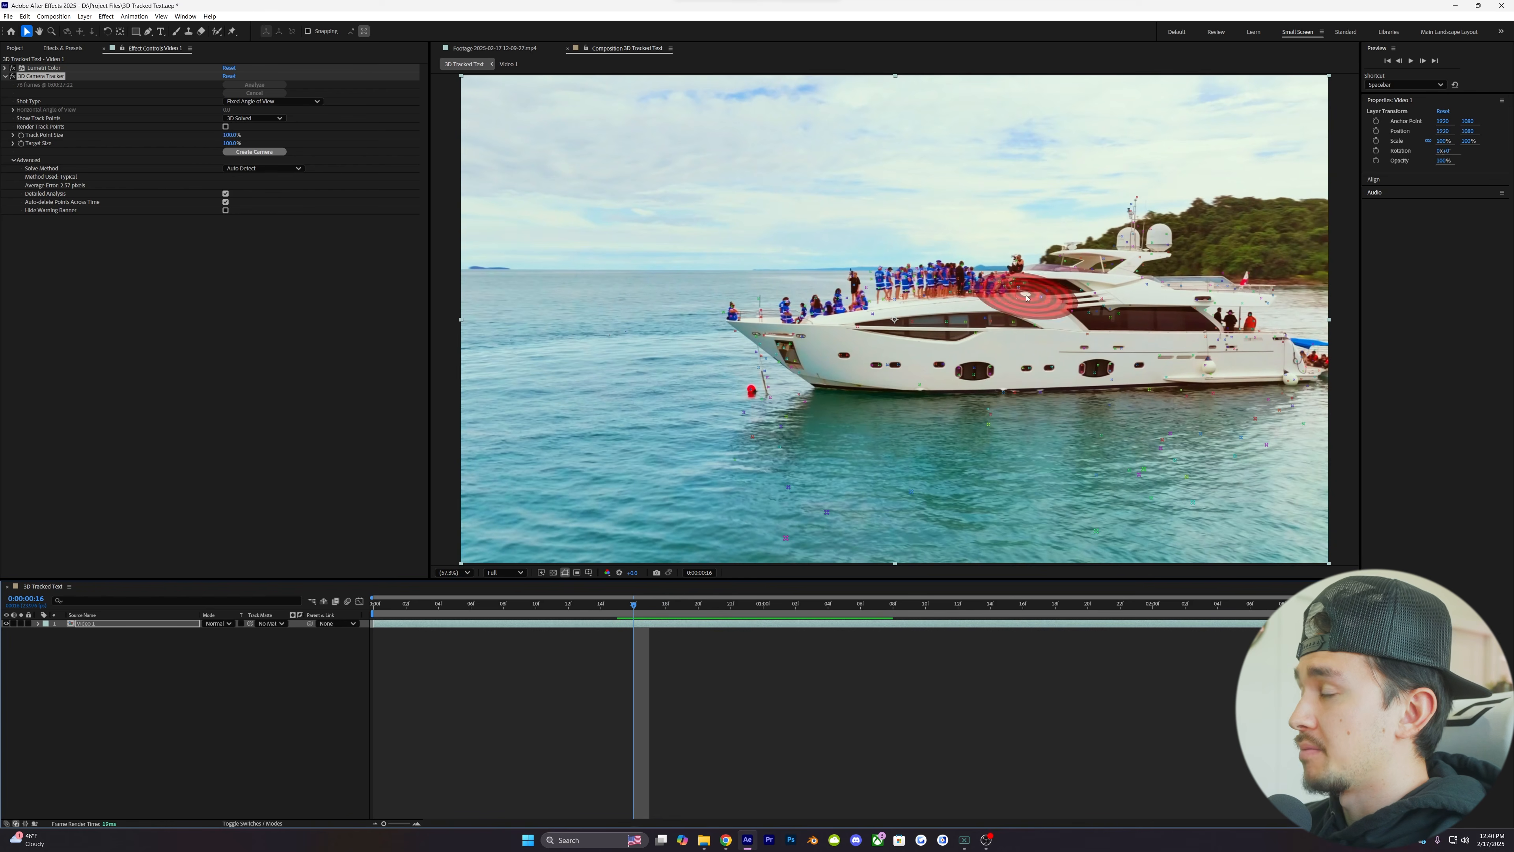
left_click_drag(634, 608, 846, 608)
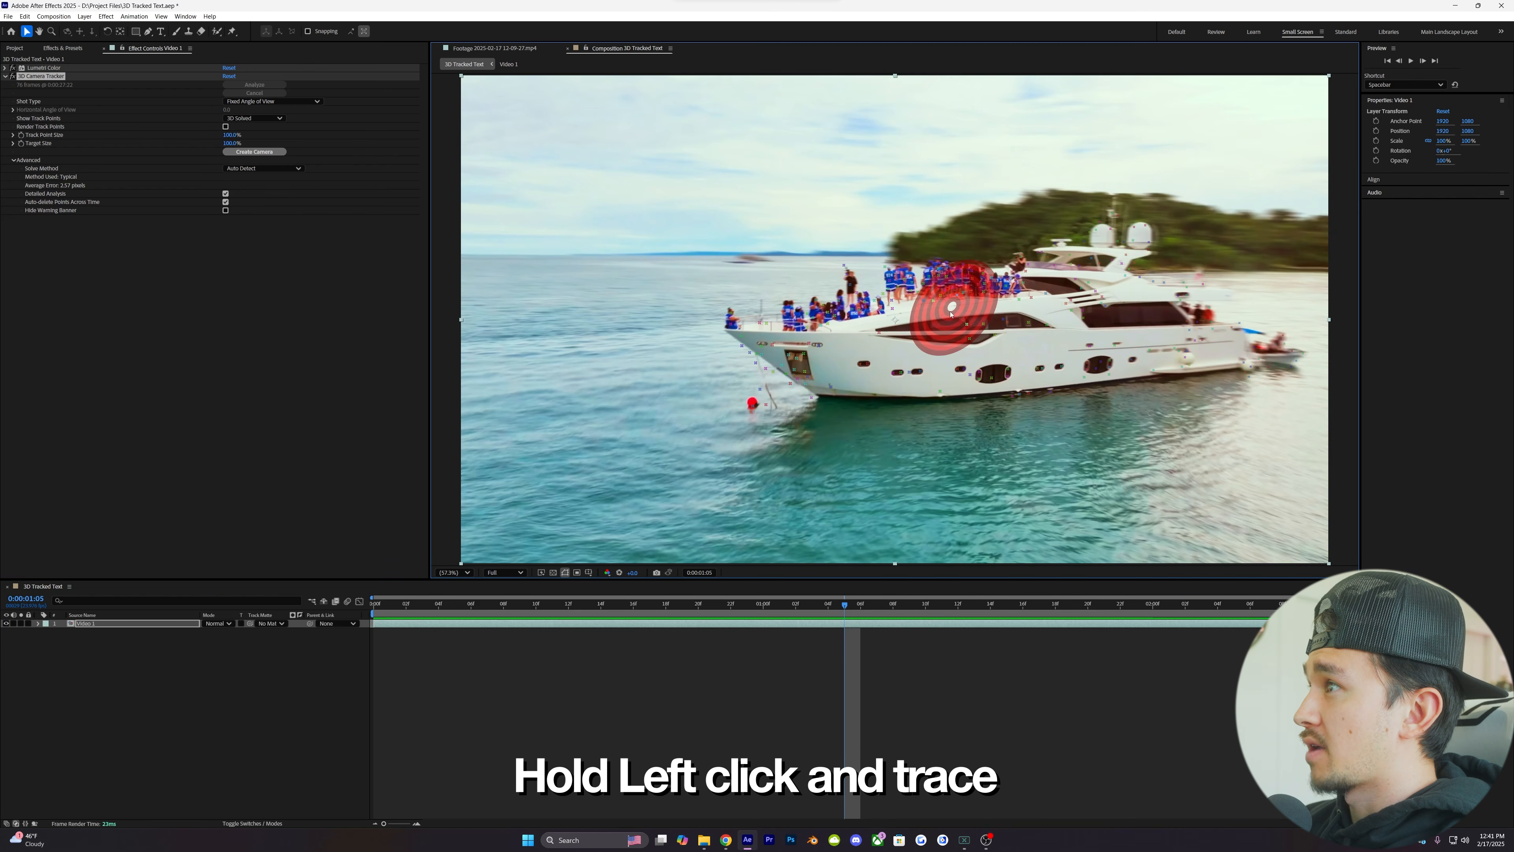
mouse_move(878, 325)
left_mouse_down()
mouse_move(848, 370)
mouse_move(873, 387)
mouse_move(1009, 385)
left_mouse_up()
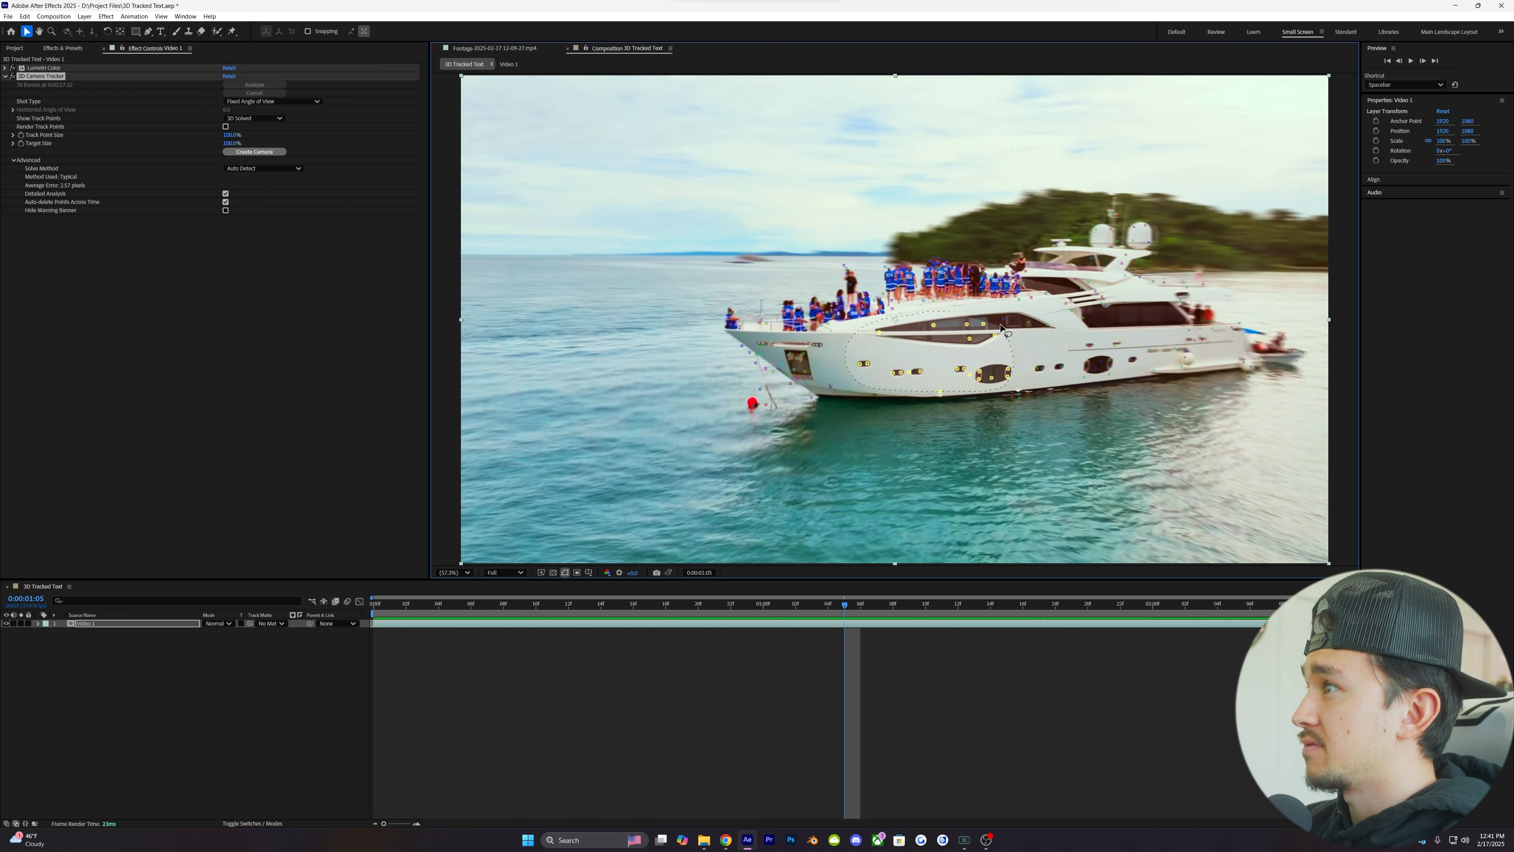
left_click_drag(980, 315, 980, 315)
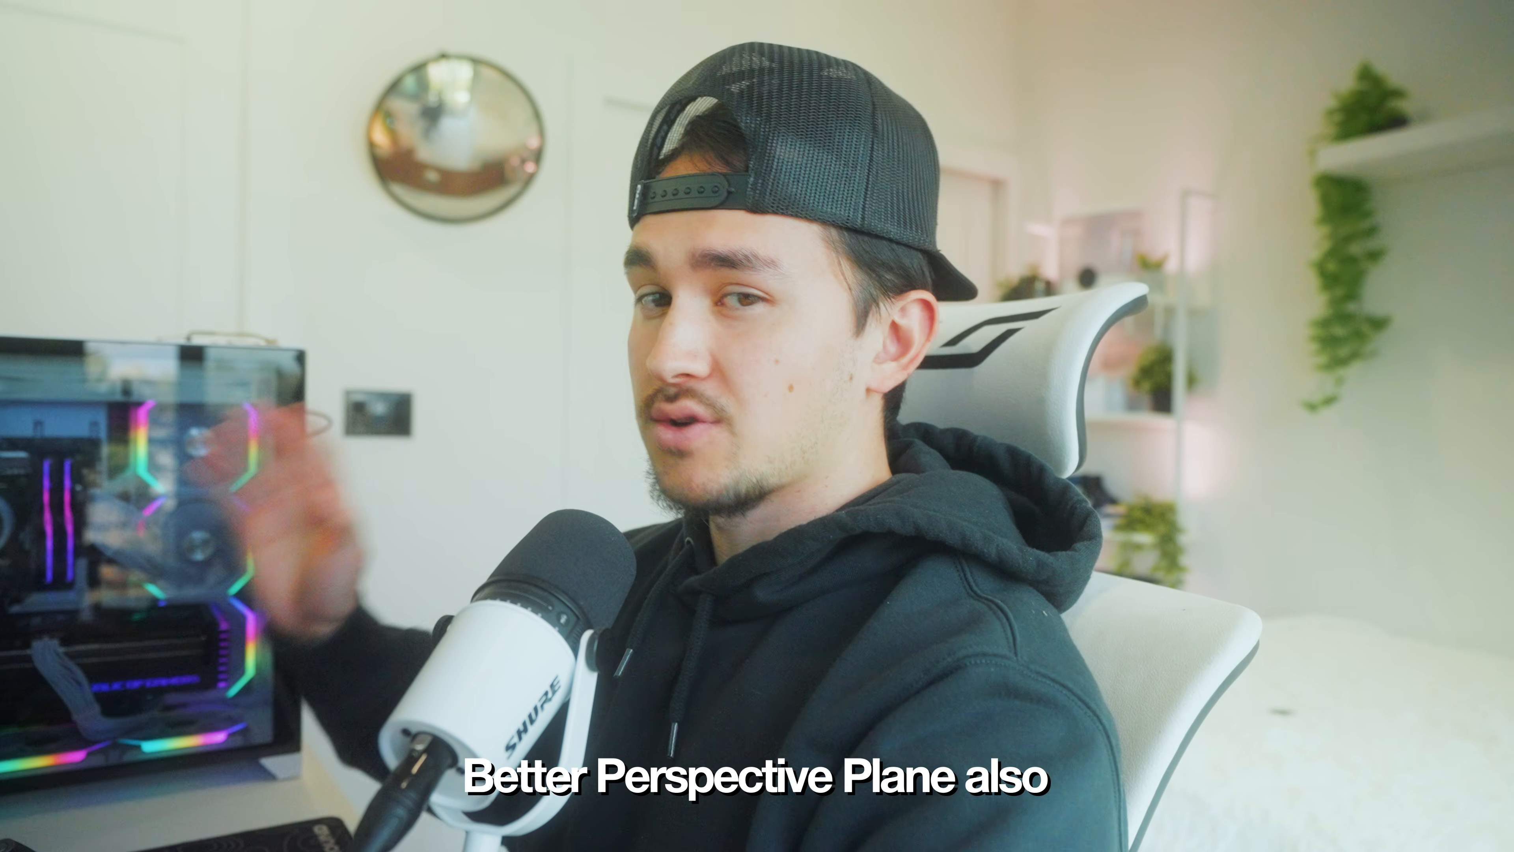
right_click(805, 467)
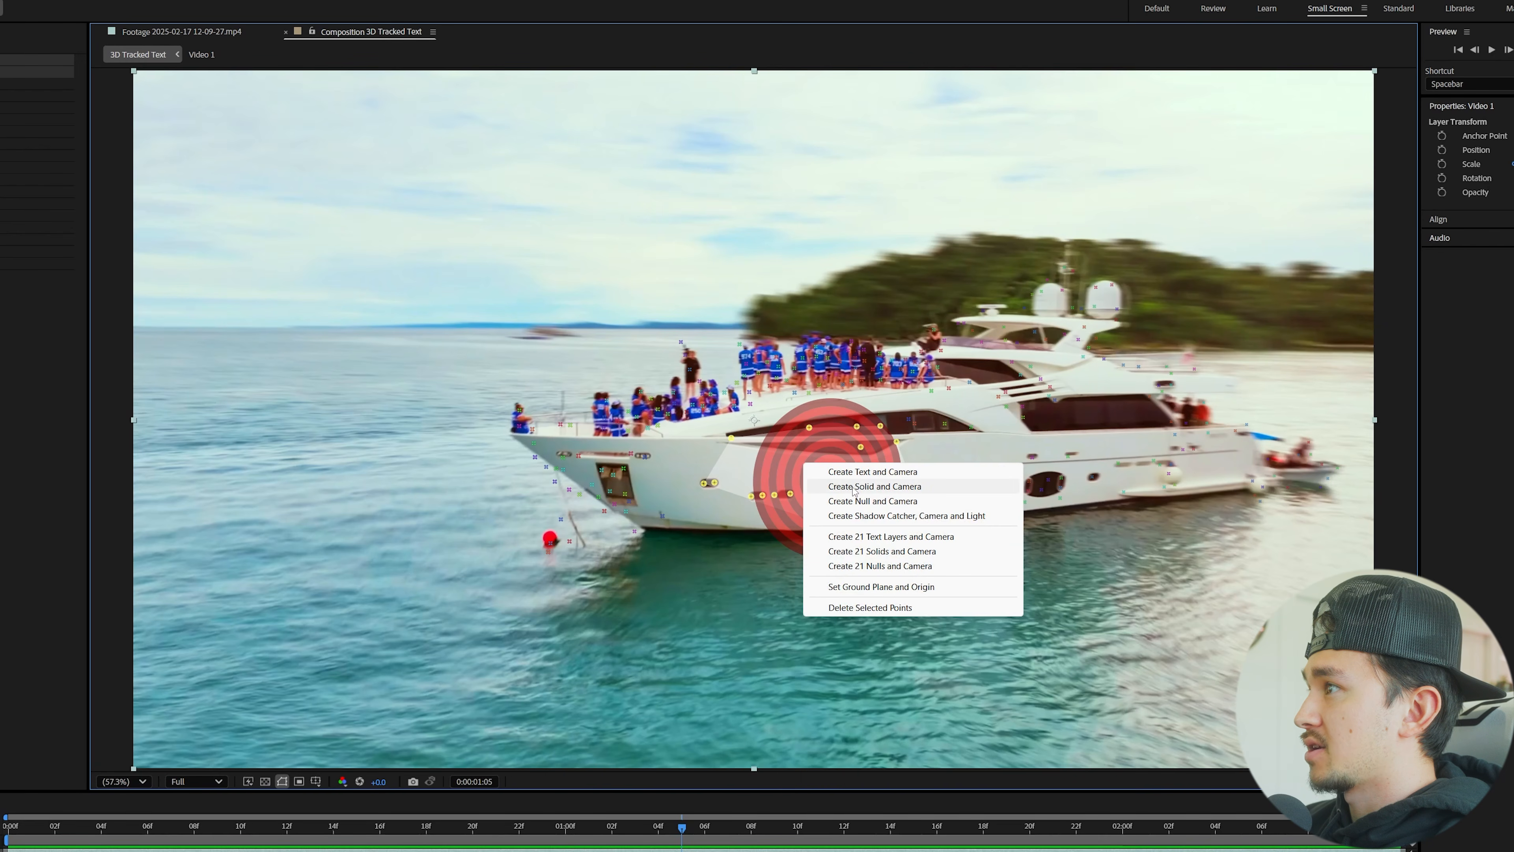
left_click(865, 487)
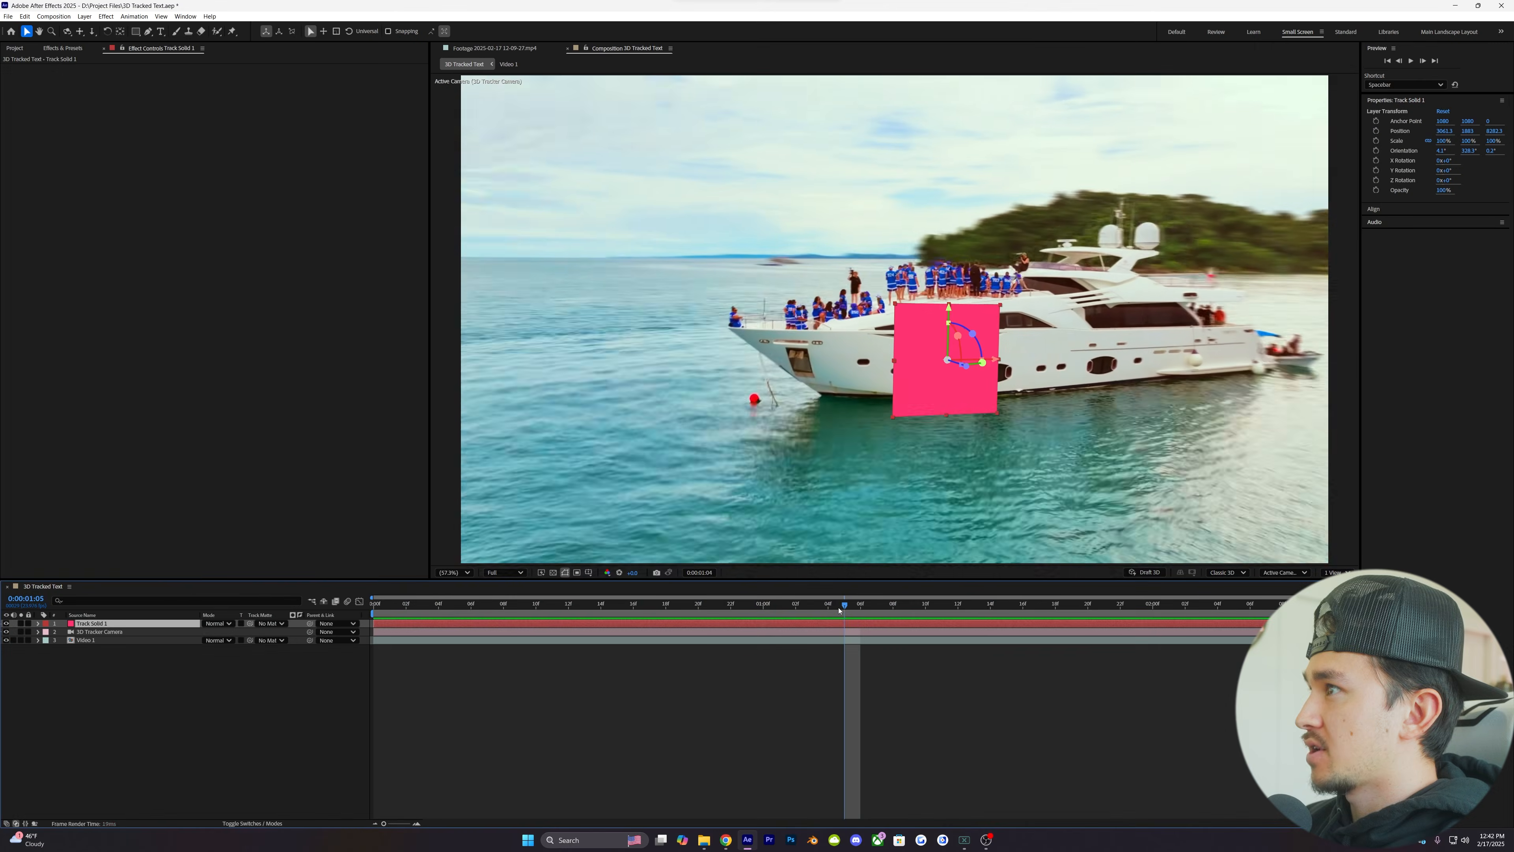
- Move the track solid up and along the yacht so it floats above the people on deck, checking its tracking through the shot
mouse_move(839, 611)
left_mouse_down()
mouse_move(926, 611)
mouse_move(815, 612)
left_mouse_up()
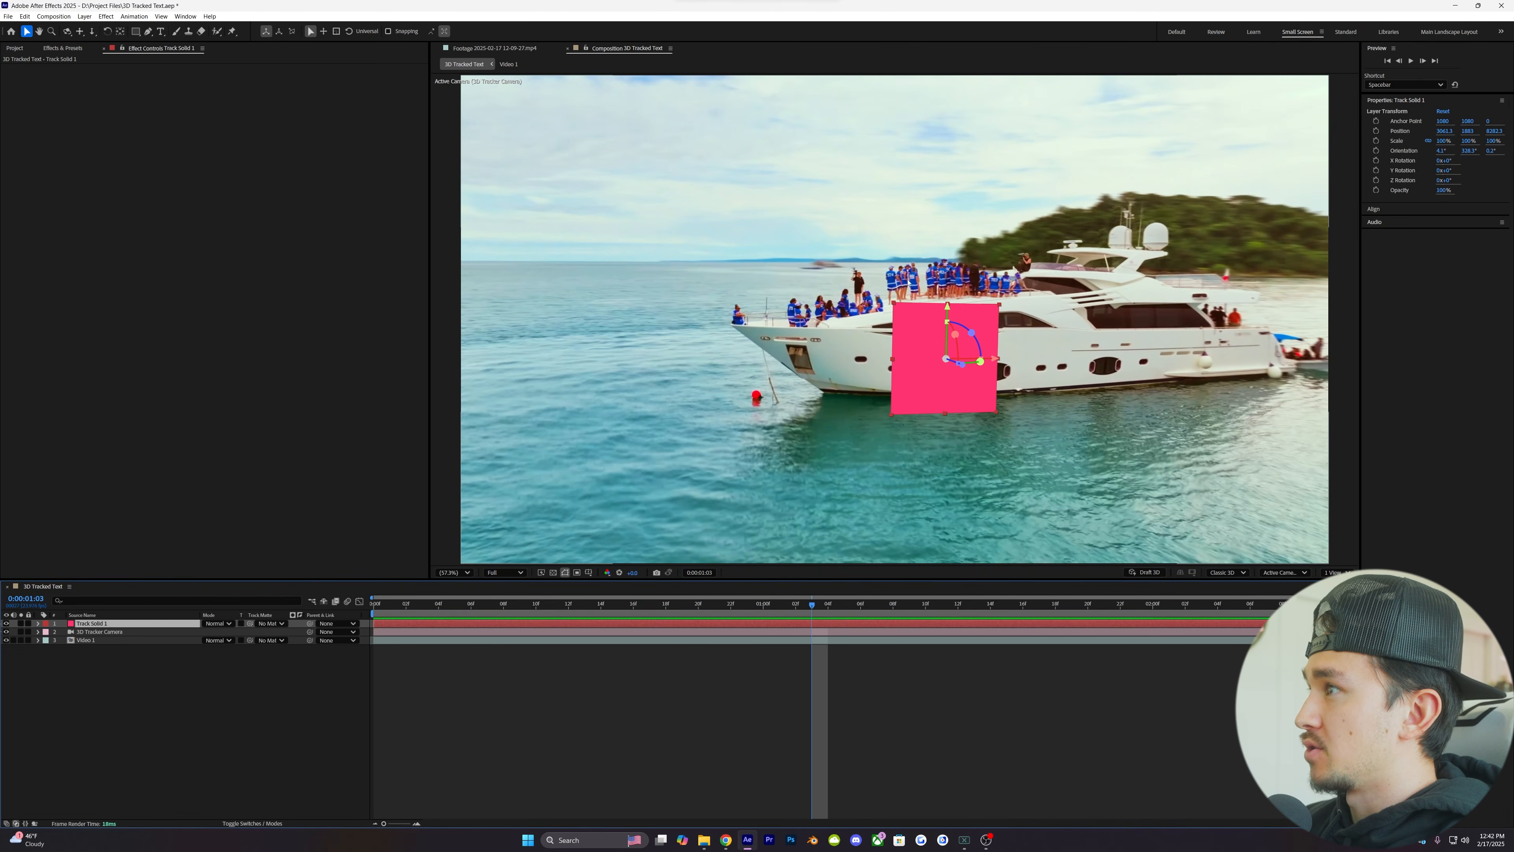
left_click_drag(949, 311, 951, 171)
left_click_drag(815, 599, 892, 595)
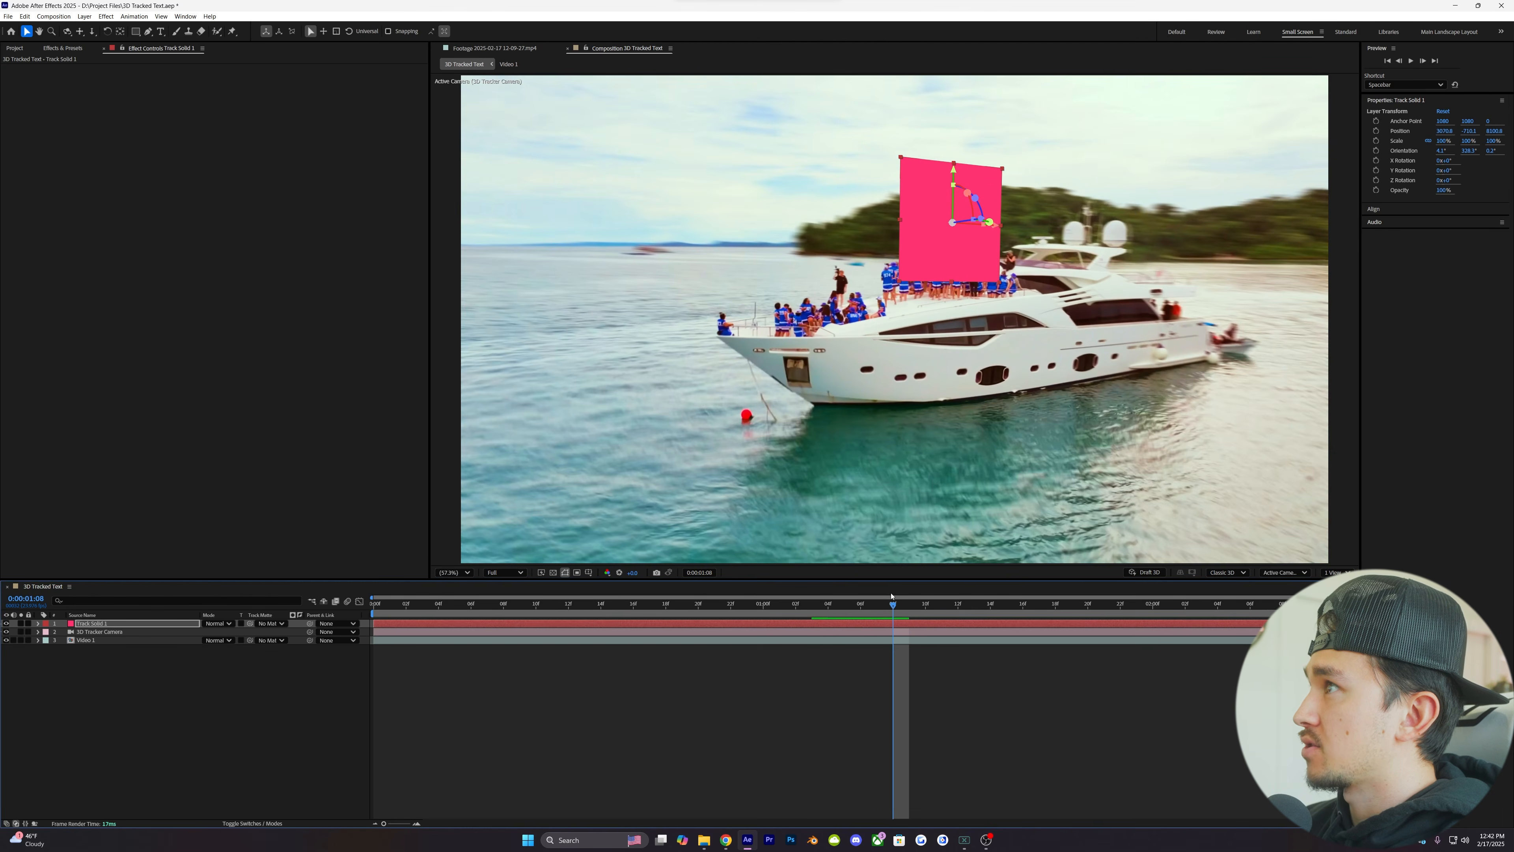
left_click_drag(983, 221, 976, 222)
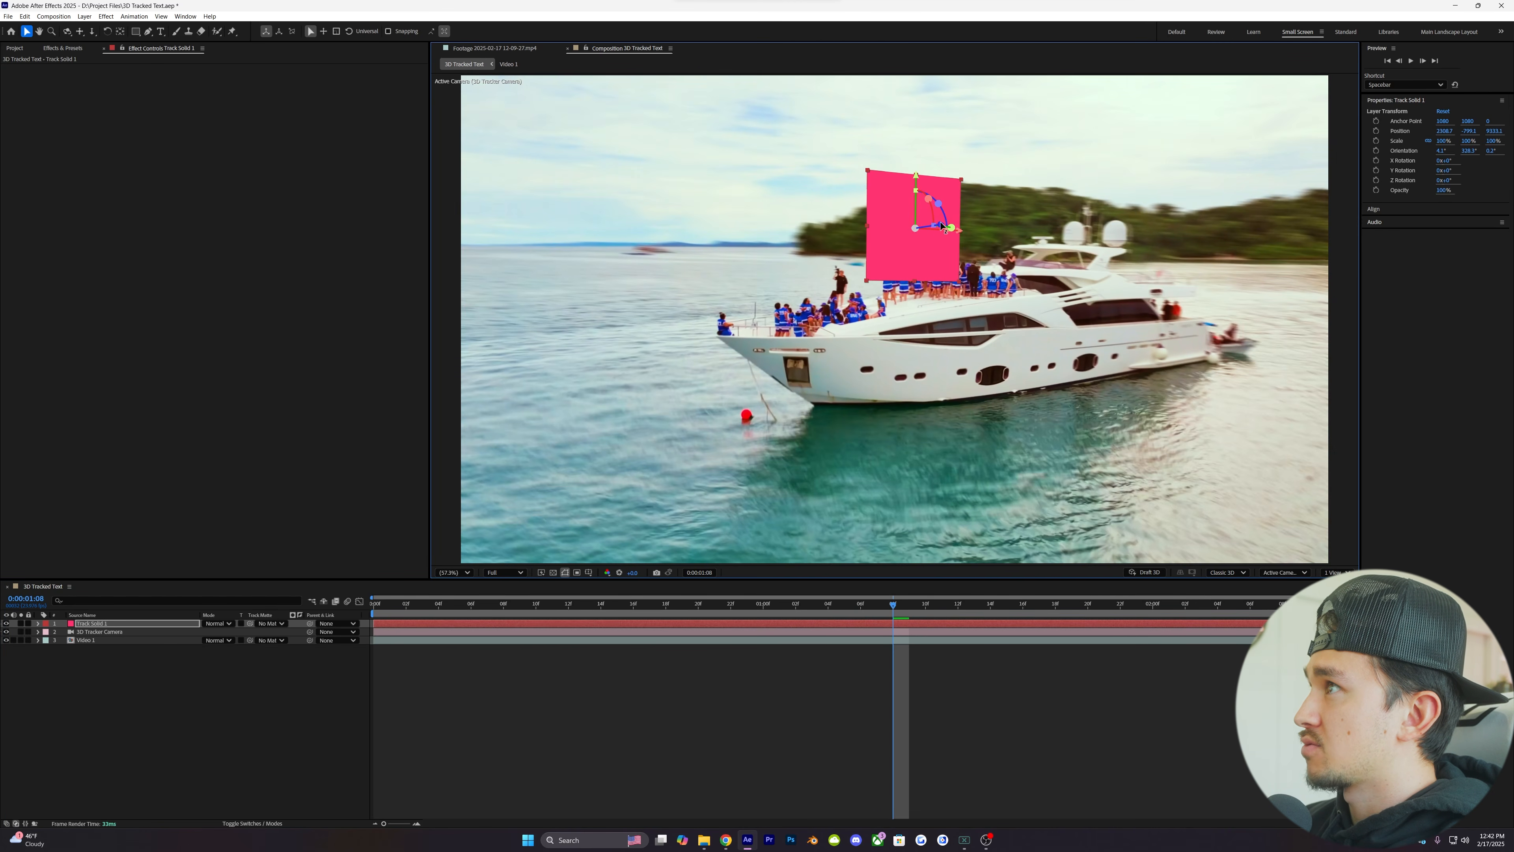
left_click(954, 604)
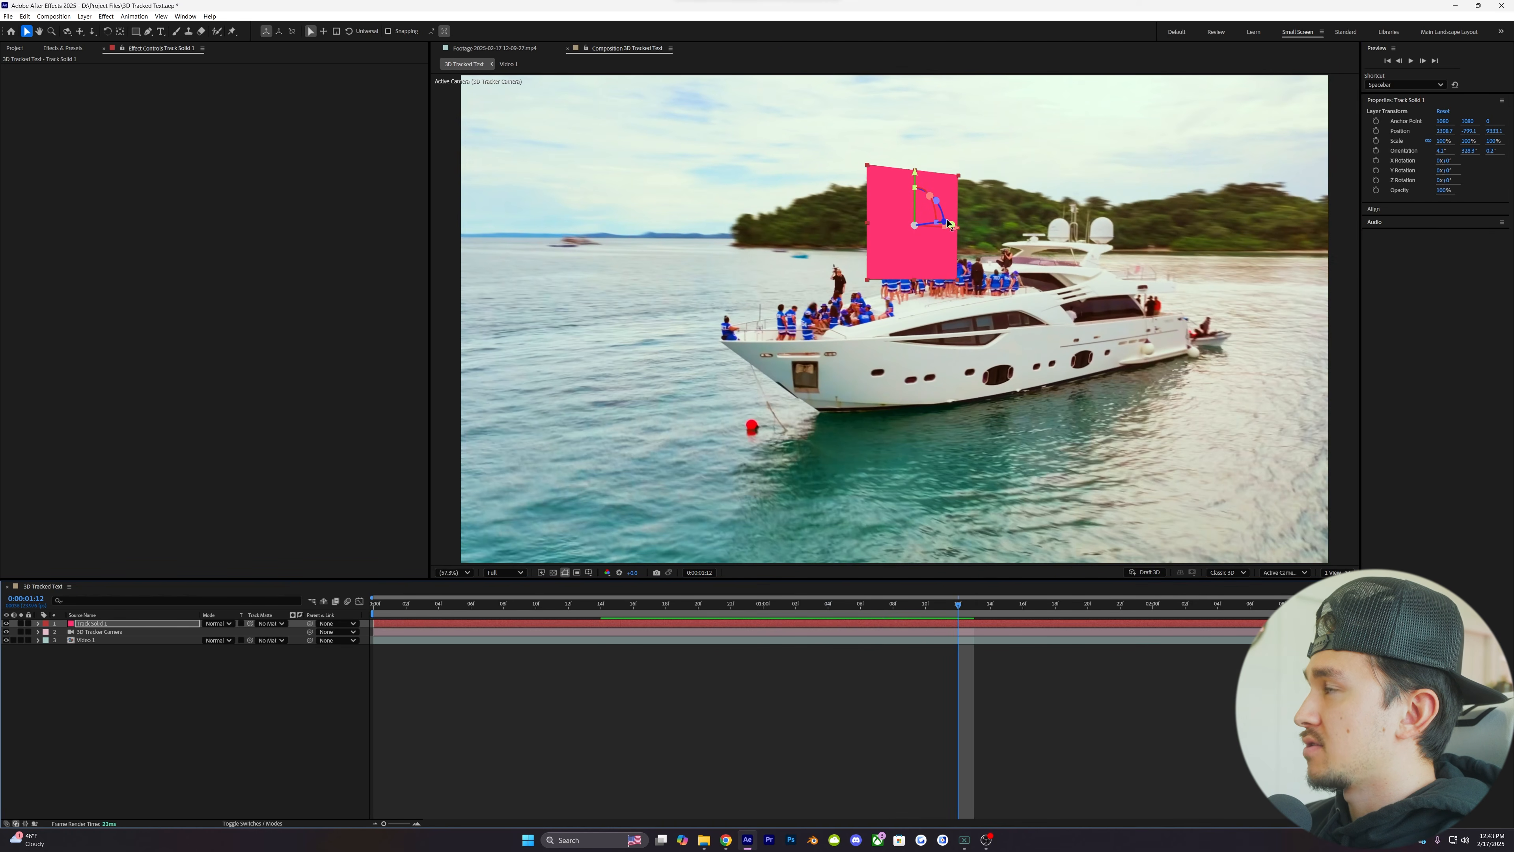
left_click_drag(949, 225, 958, 225)
left_click_drag(922, 177, 923, 156)
key("space")
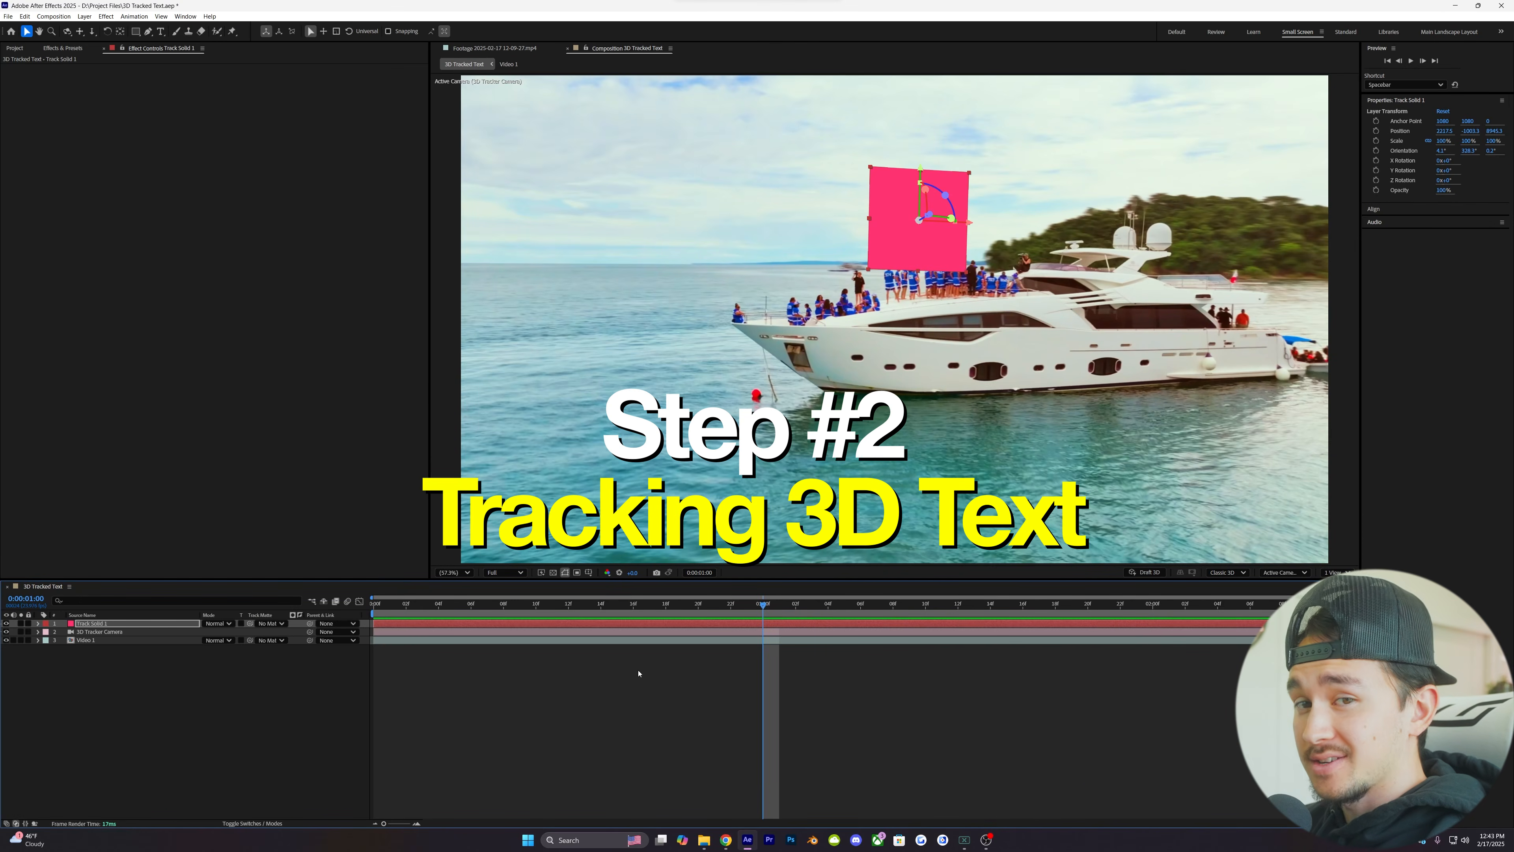
- Create a text layer reading "$5,000,000" and hide it from view
right_click(673, 677)
mouse_move(740, 682)
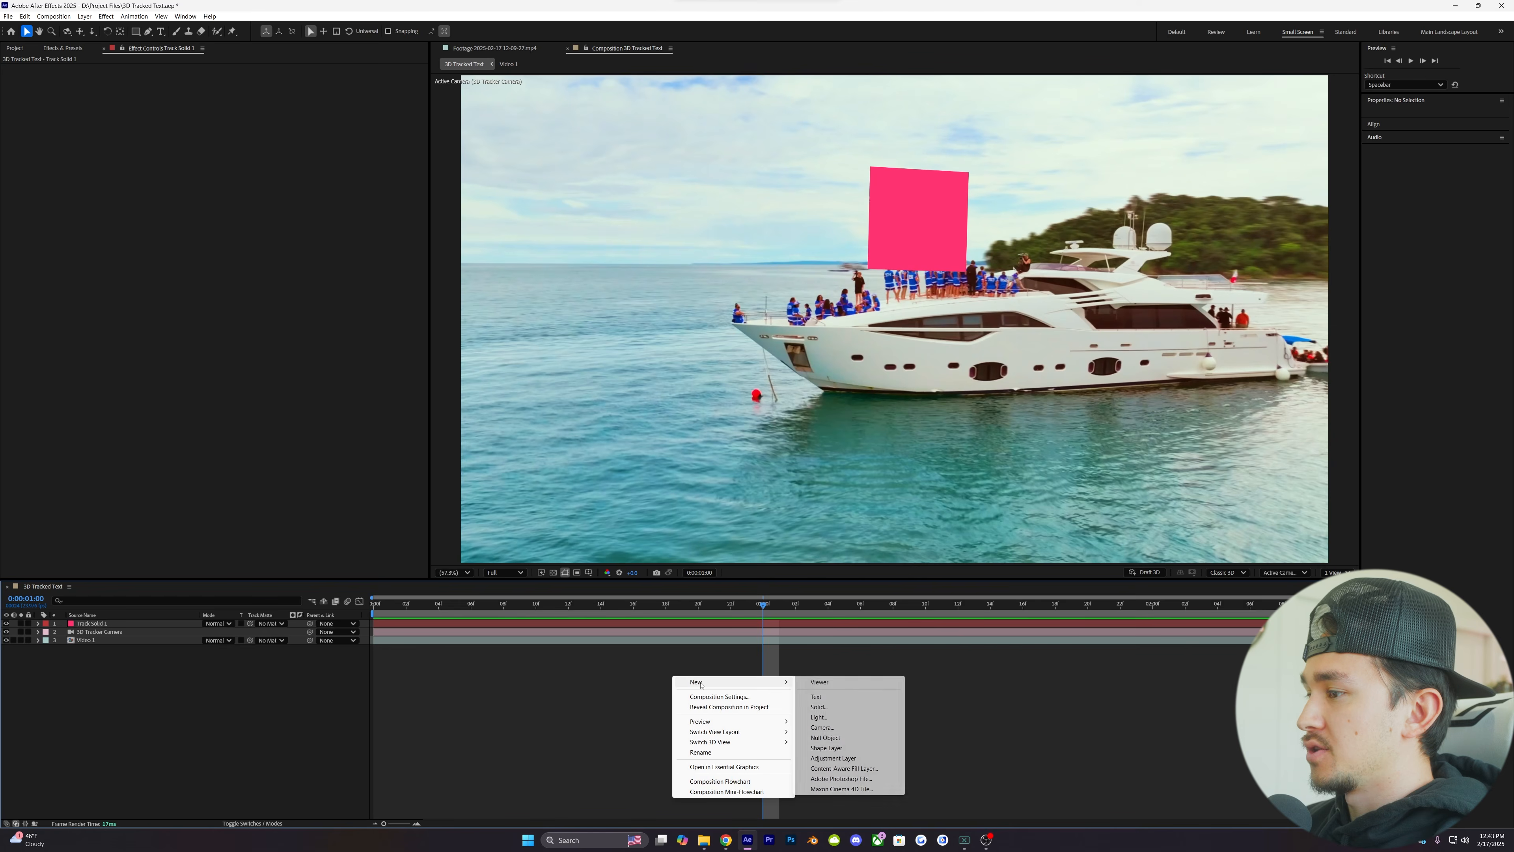
left_click(846, 696)
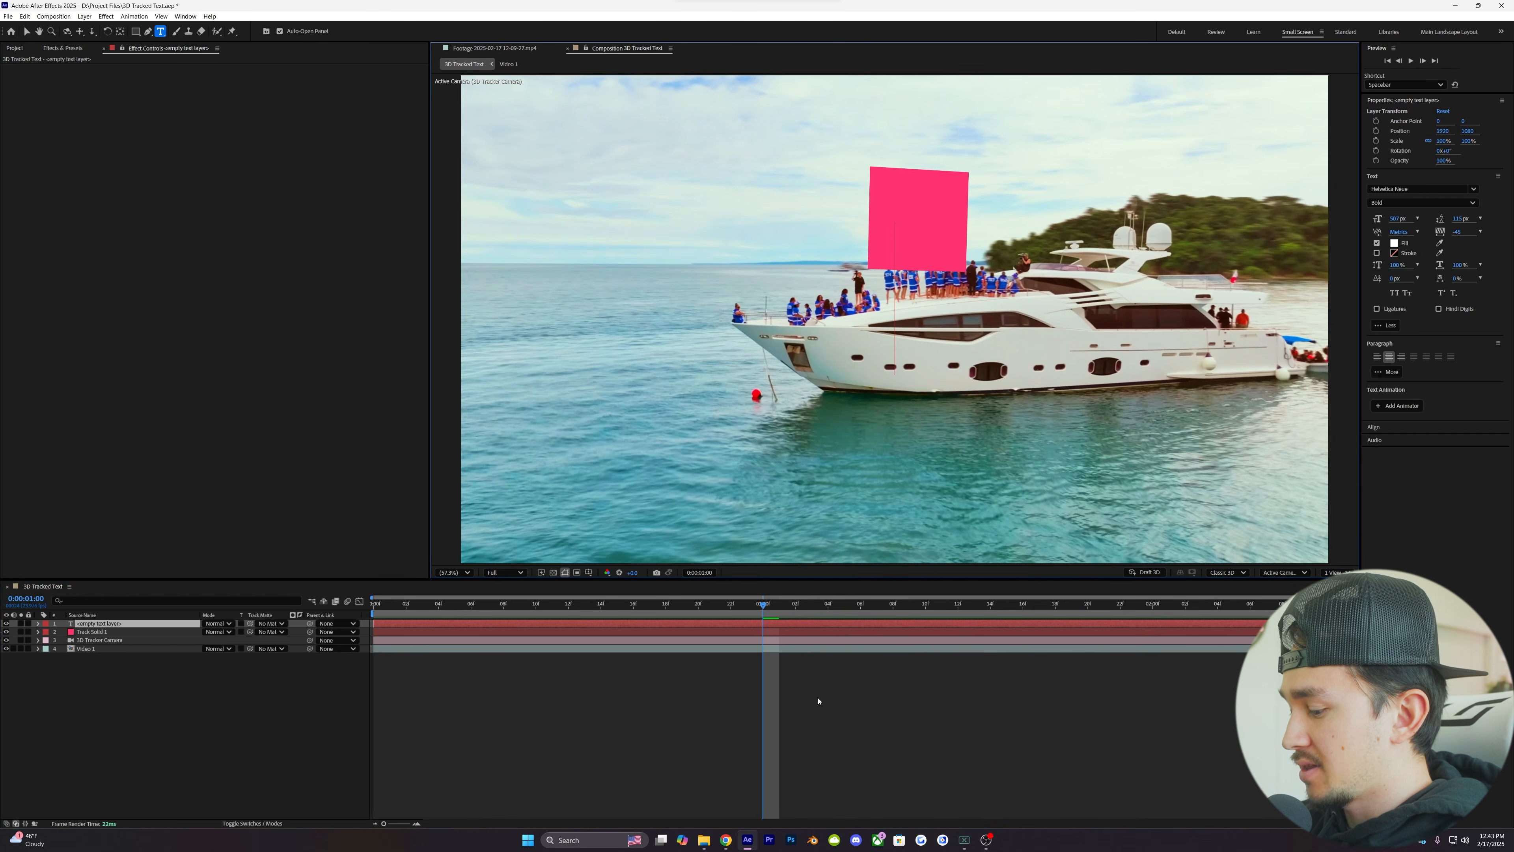
type("$")
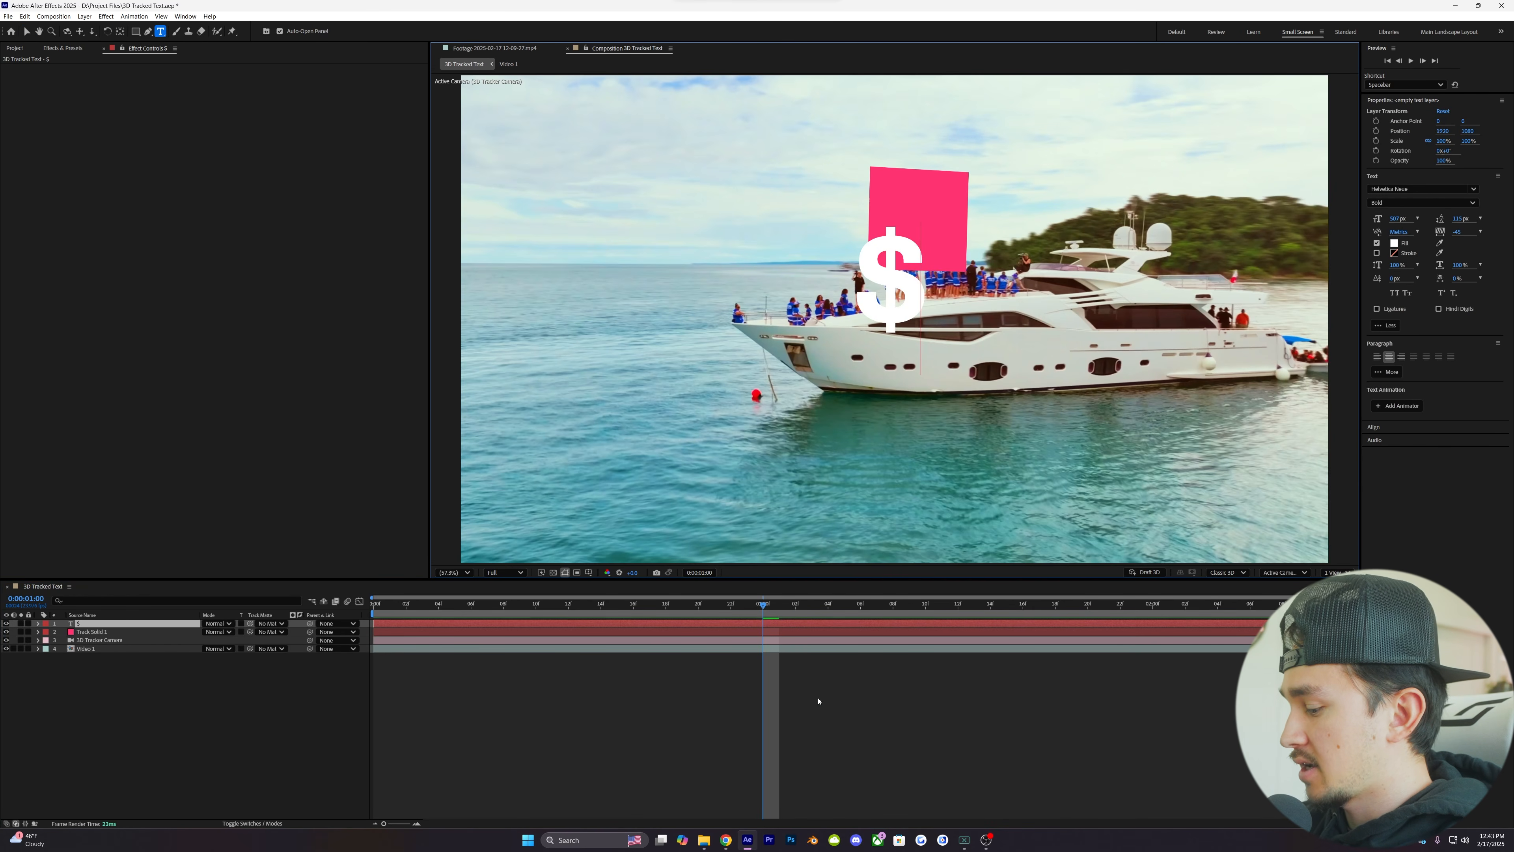
type("5,000,00")
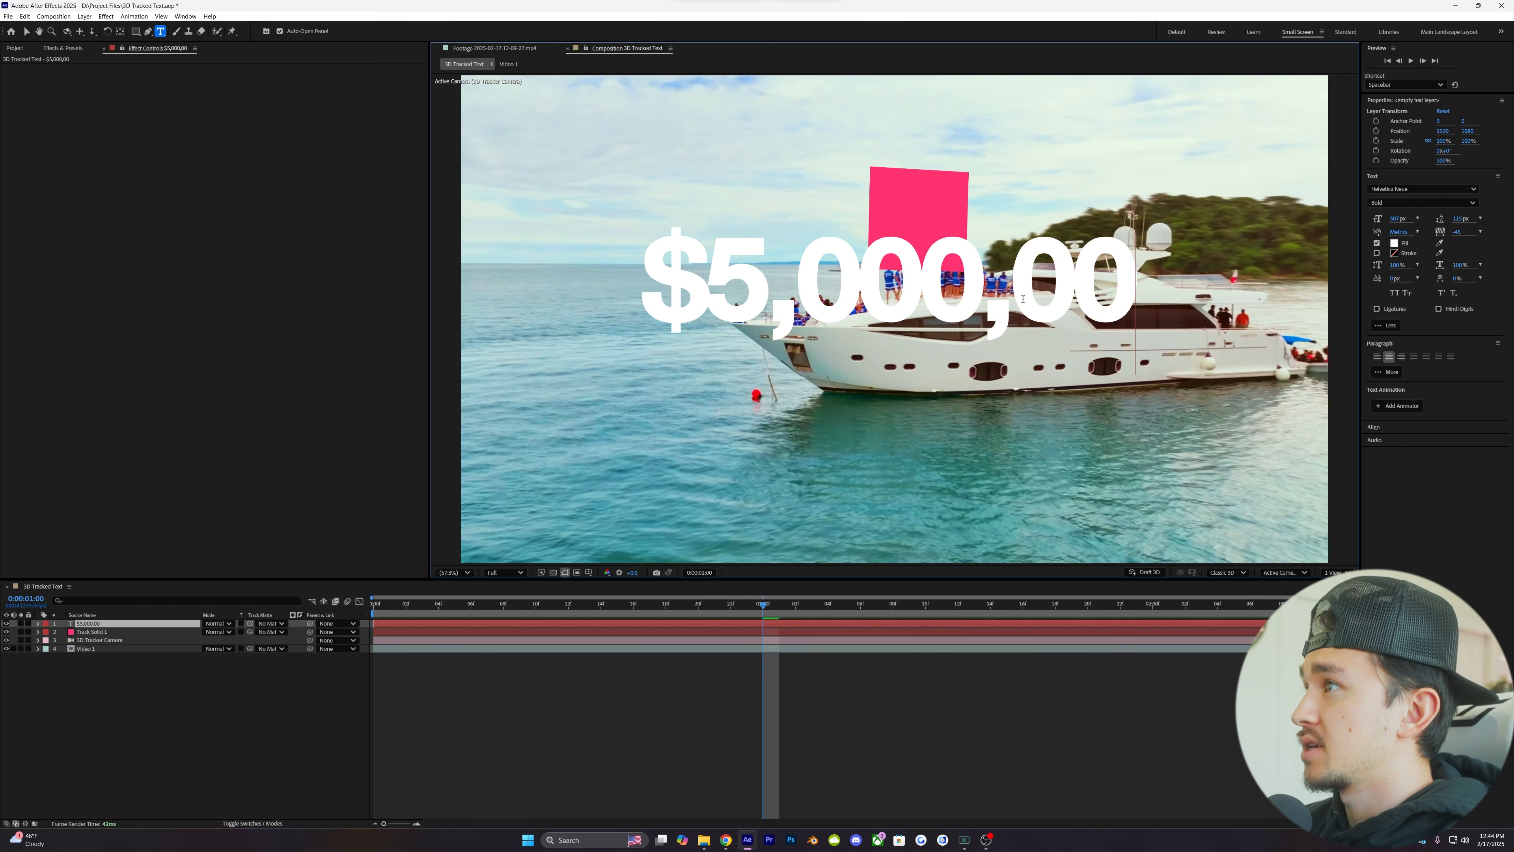
type("0")
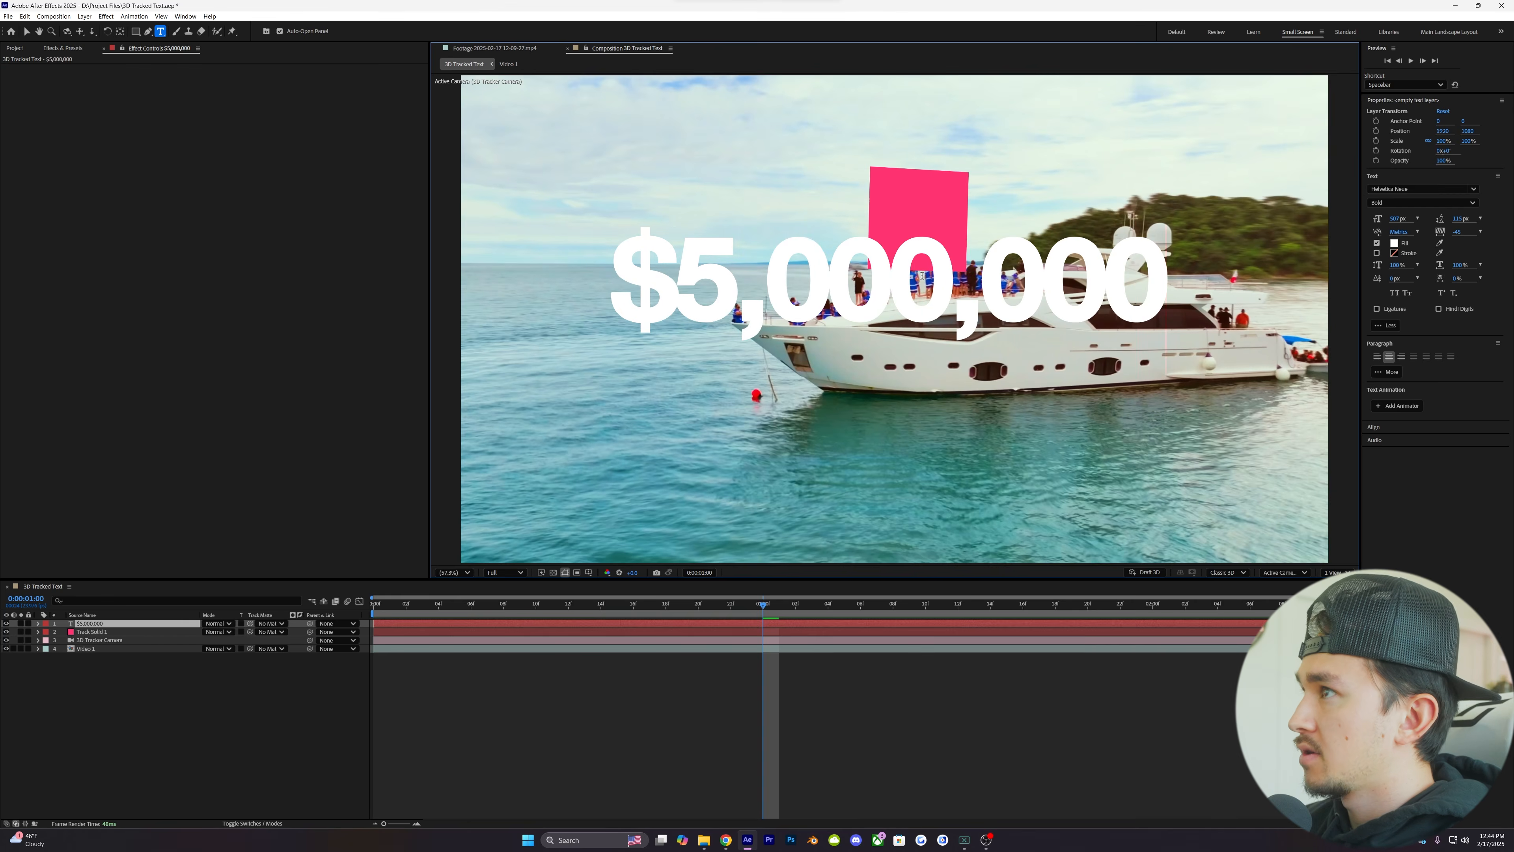
key("Escape")
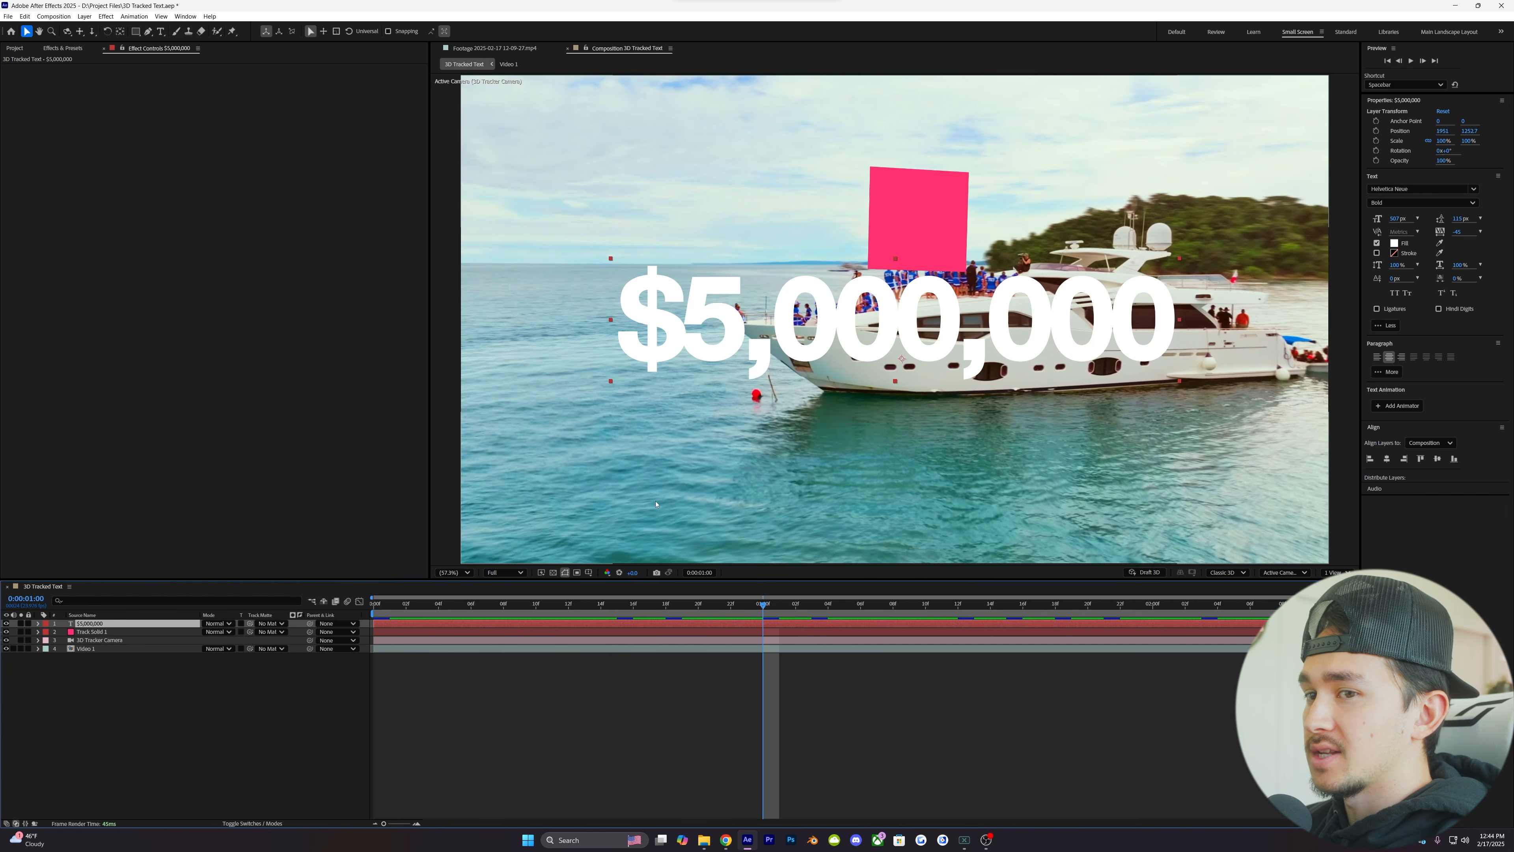
left_click(7, 623)
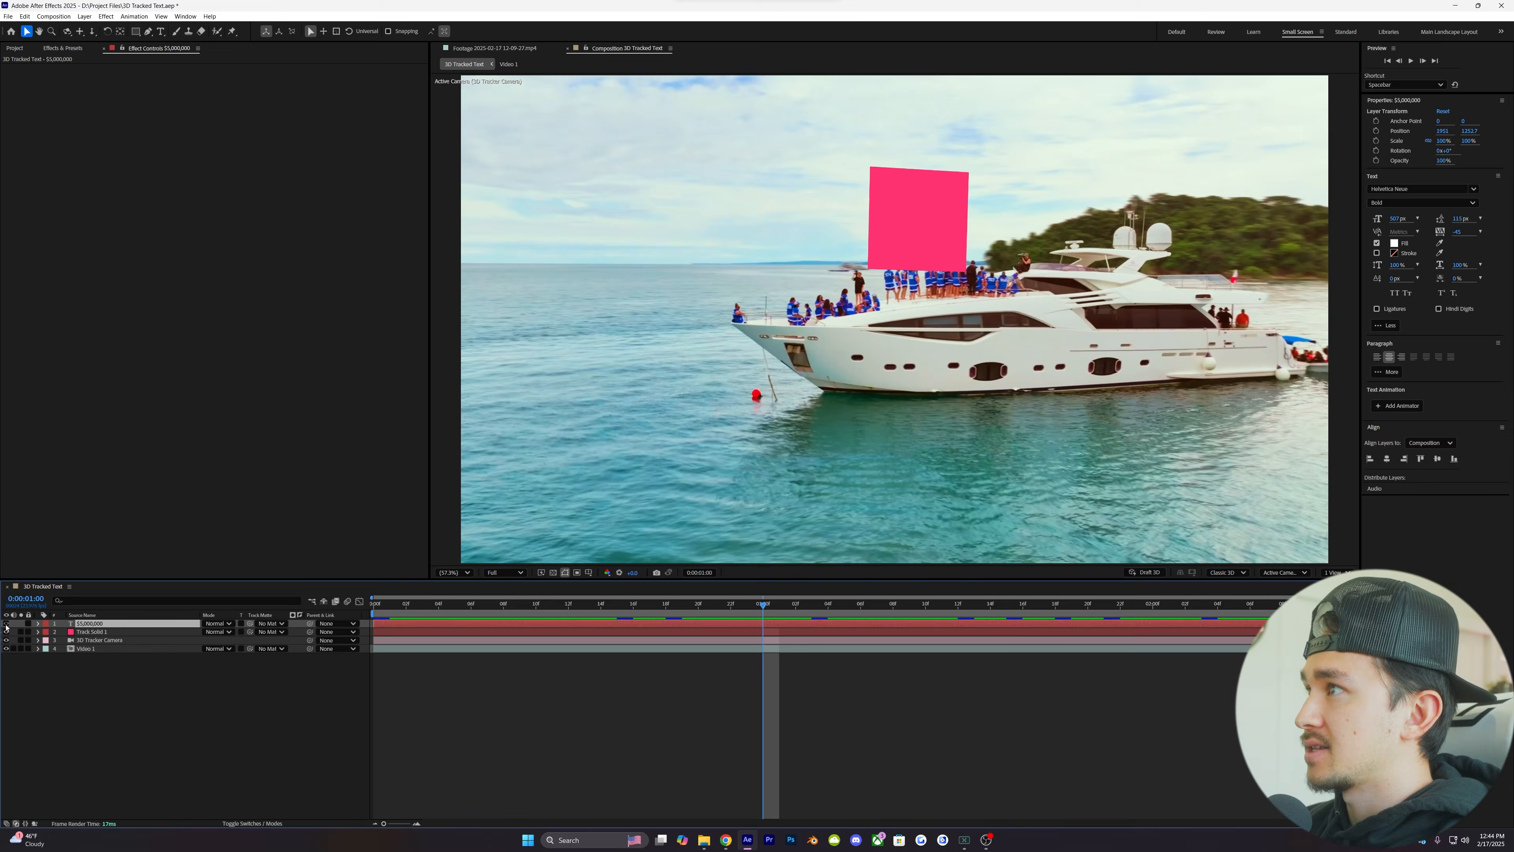
- Create a black solid layer named "Element"
right_click(592, 678)
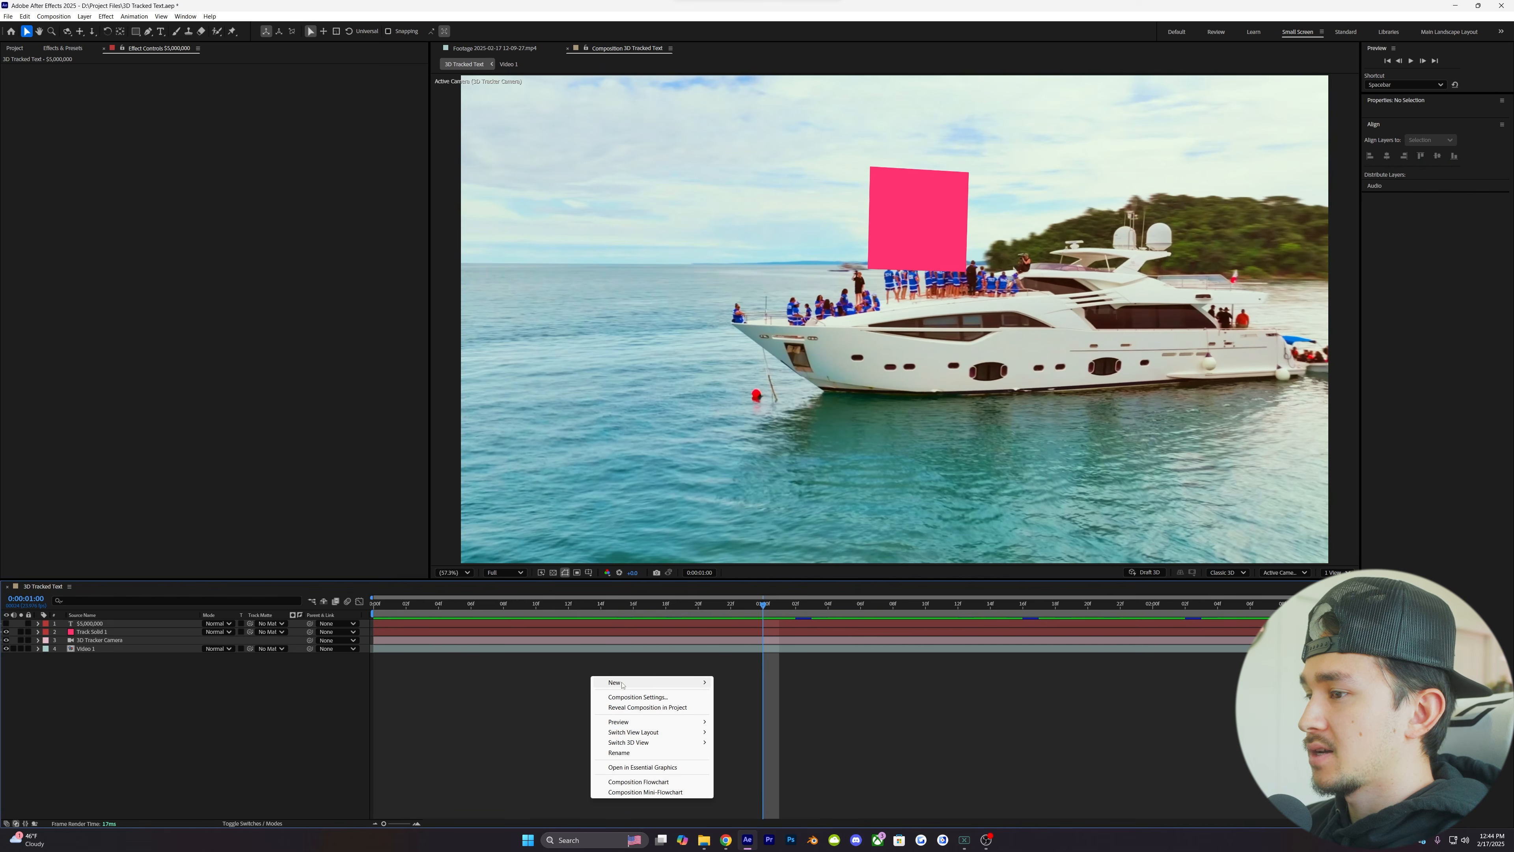
mouse_move(711, 683)
left_click(737, 707)
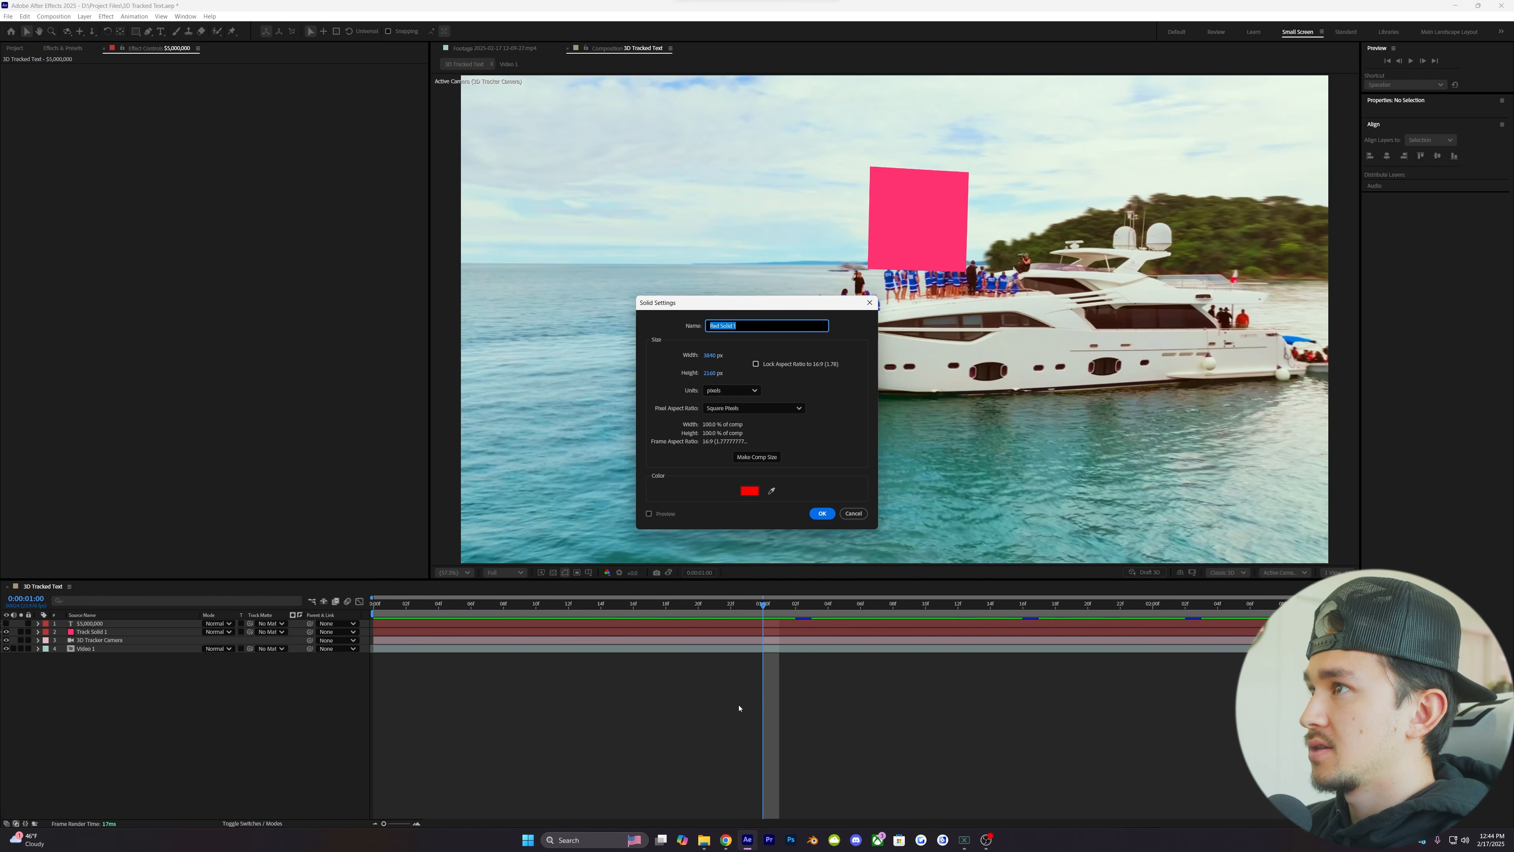
key("Caps_Lock")
type("Elem")
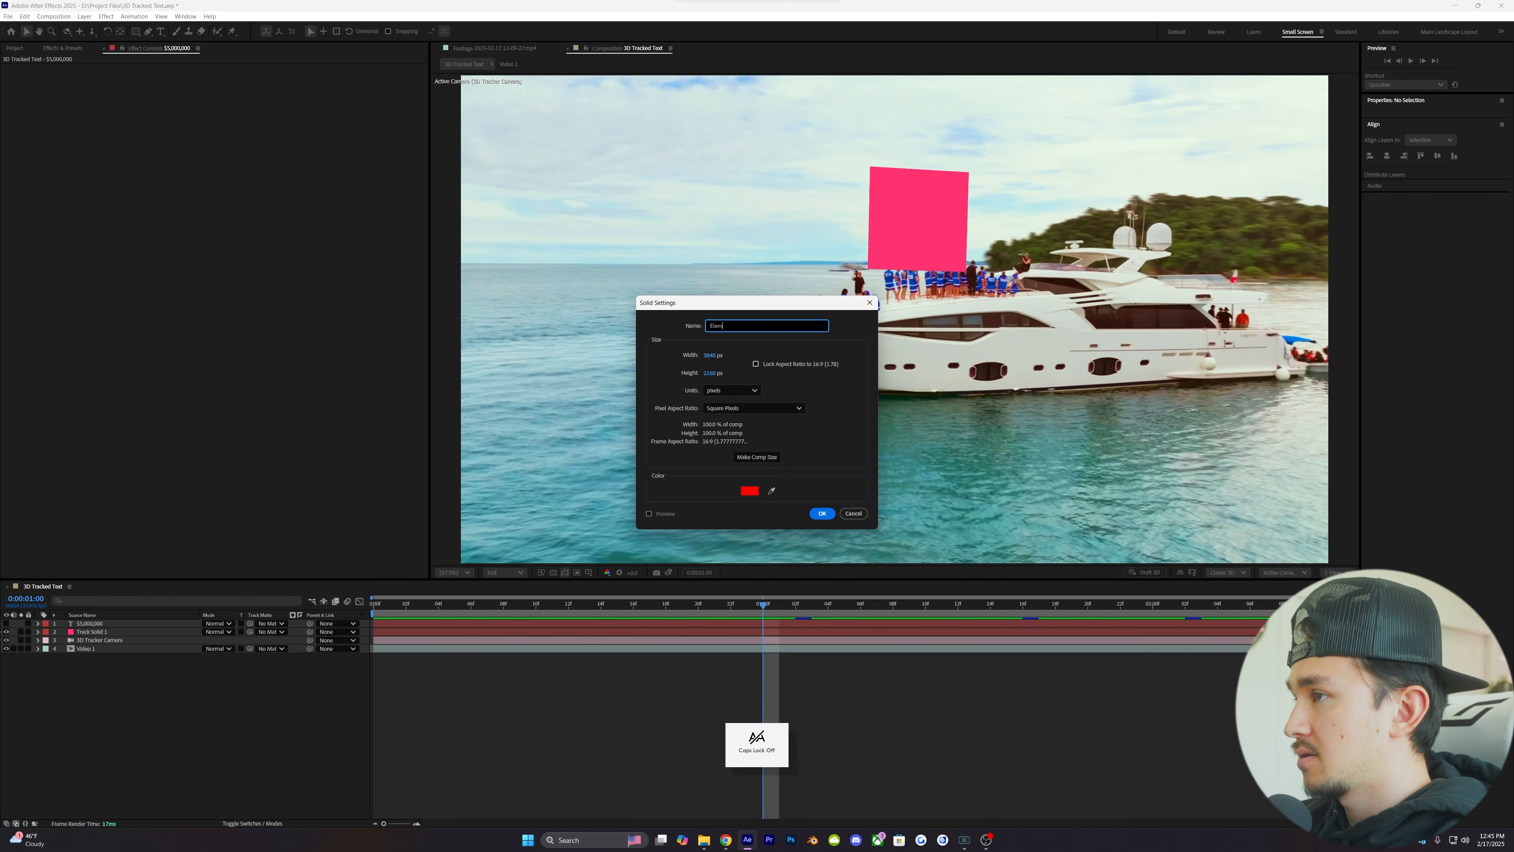
type("ent")
left_click(750, 490)
left_click_drag(725, 479, 647, 506)
left_click(854, 360)
left_click(821, 513)
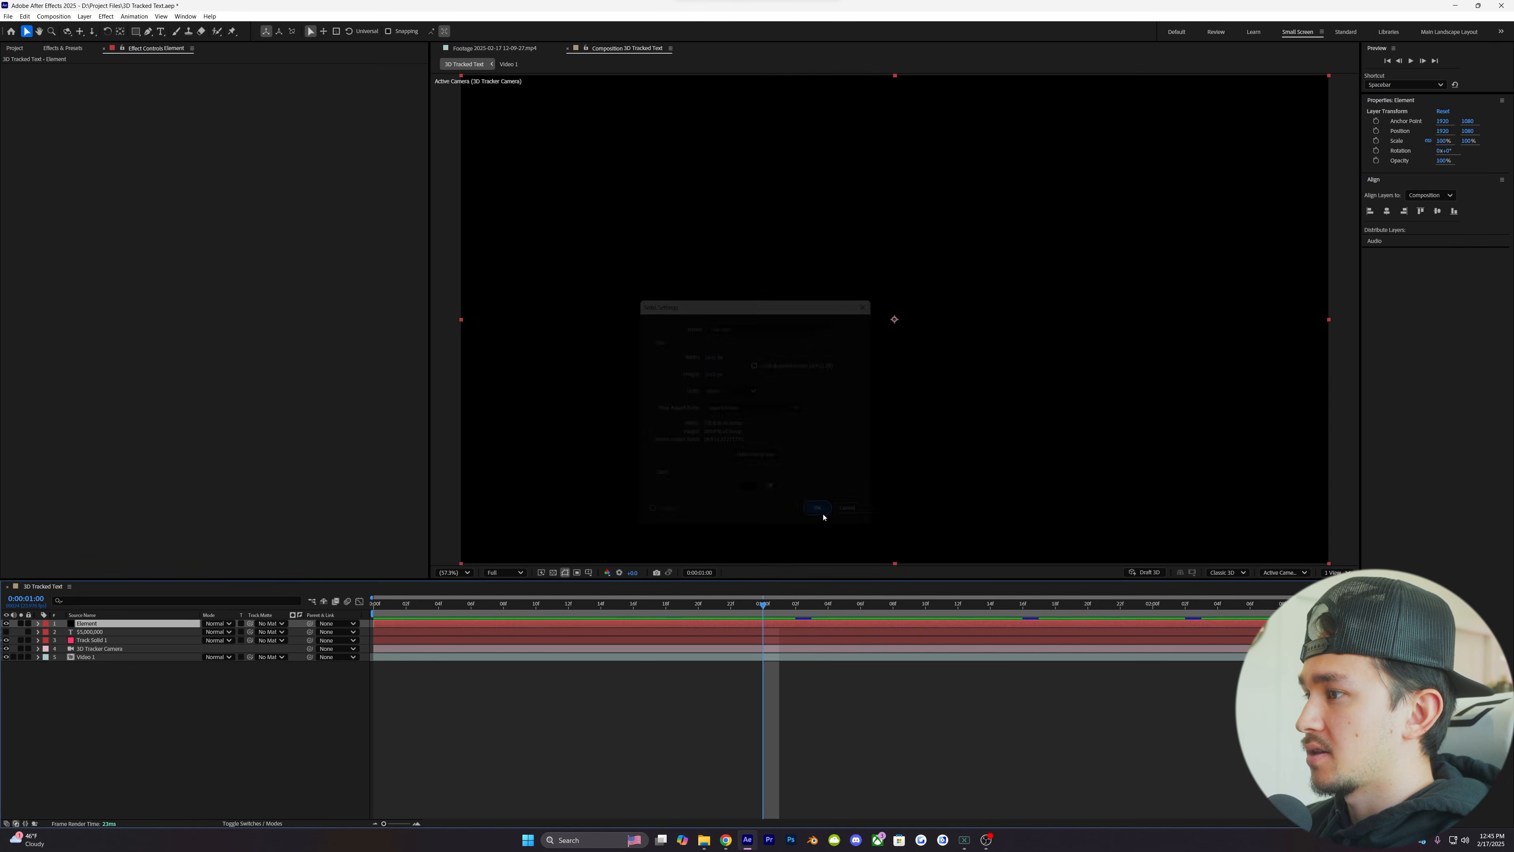
- Find the Video Copilot Element effect and apply it to the Element solid
left_click(70, 48)
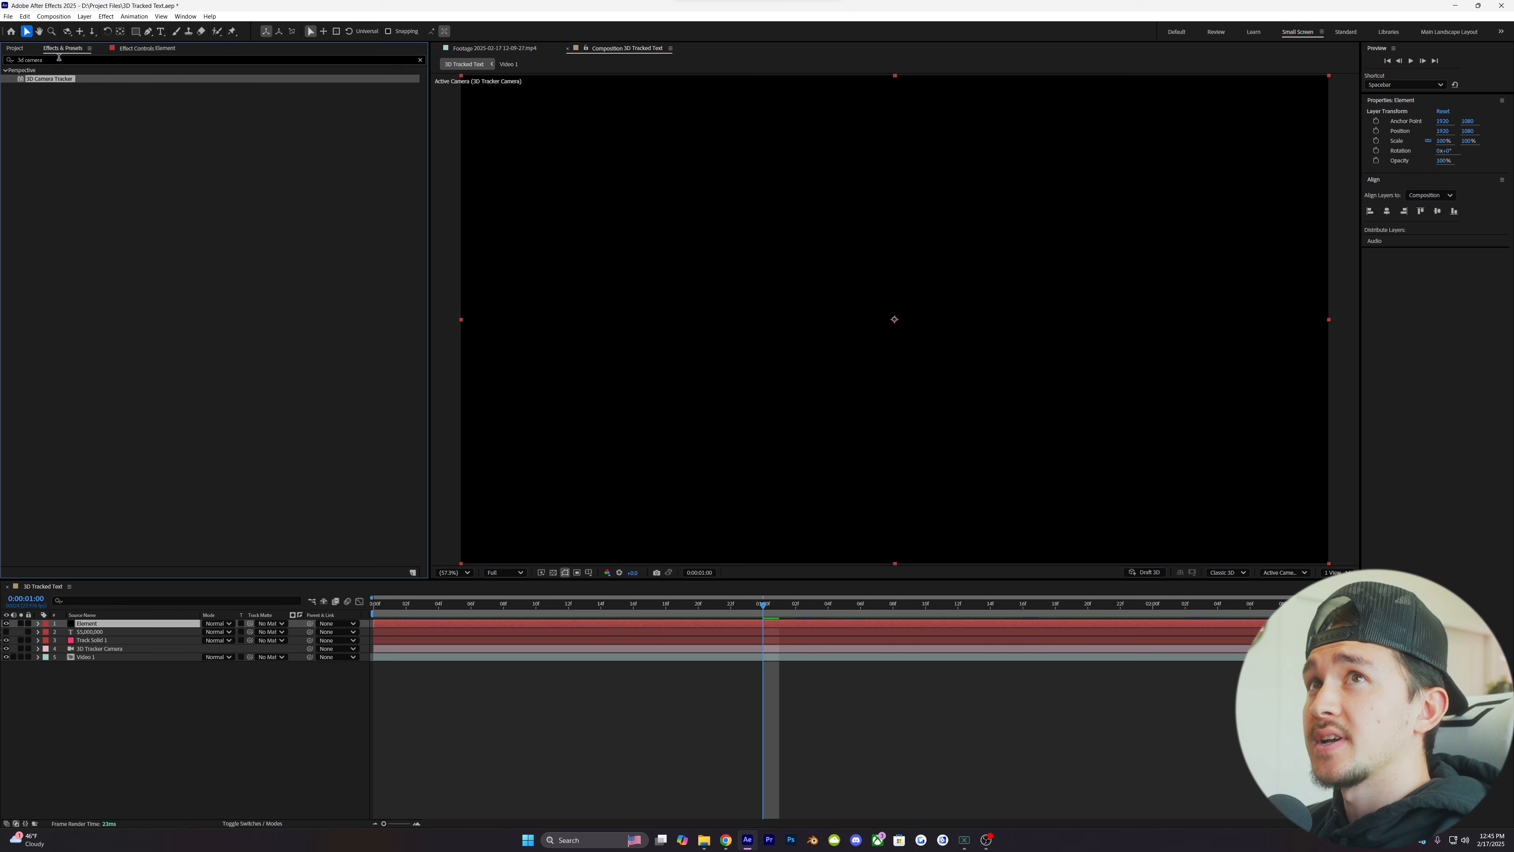
left_click(56, 59)
key("BackSpace")
key("BackSpace")
key("BackSpace")
key("BackSpace")
key("BackSpace")
key("BackSpace")
key("BackSpace")
key("BackSpace")
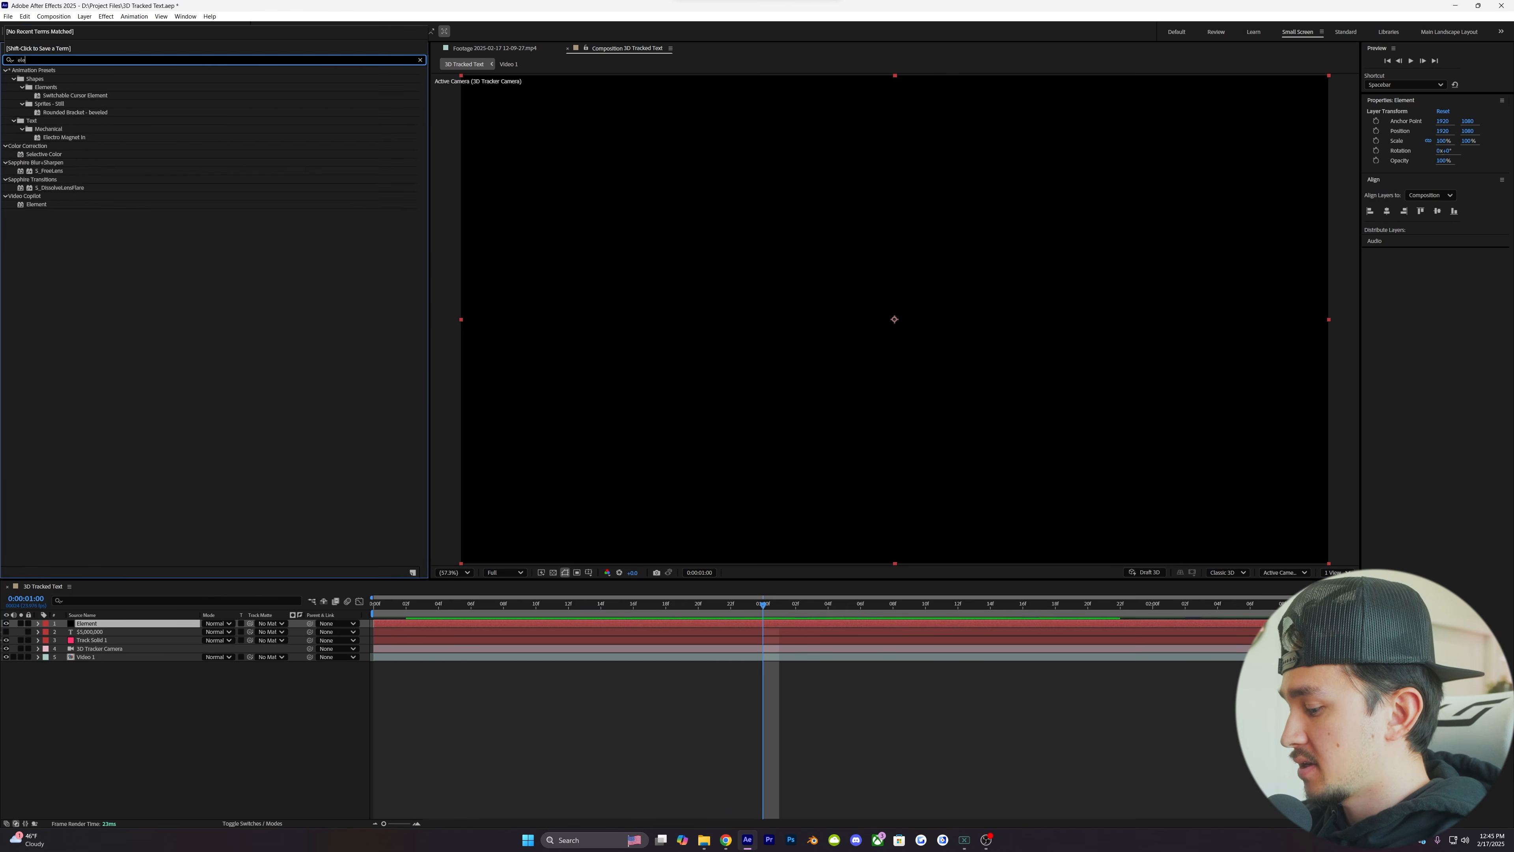
type("element")
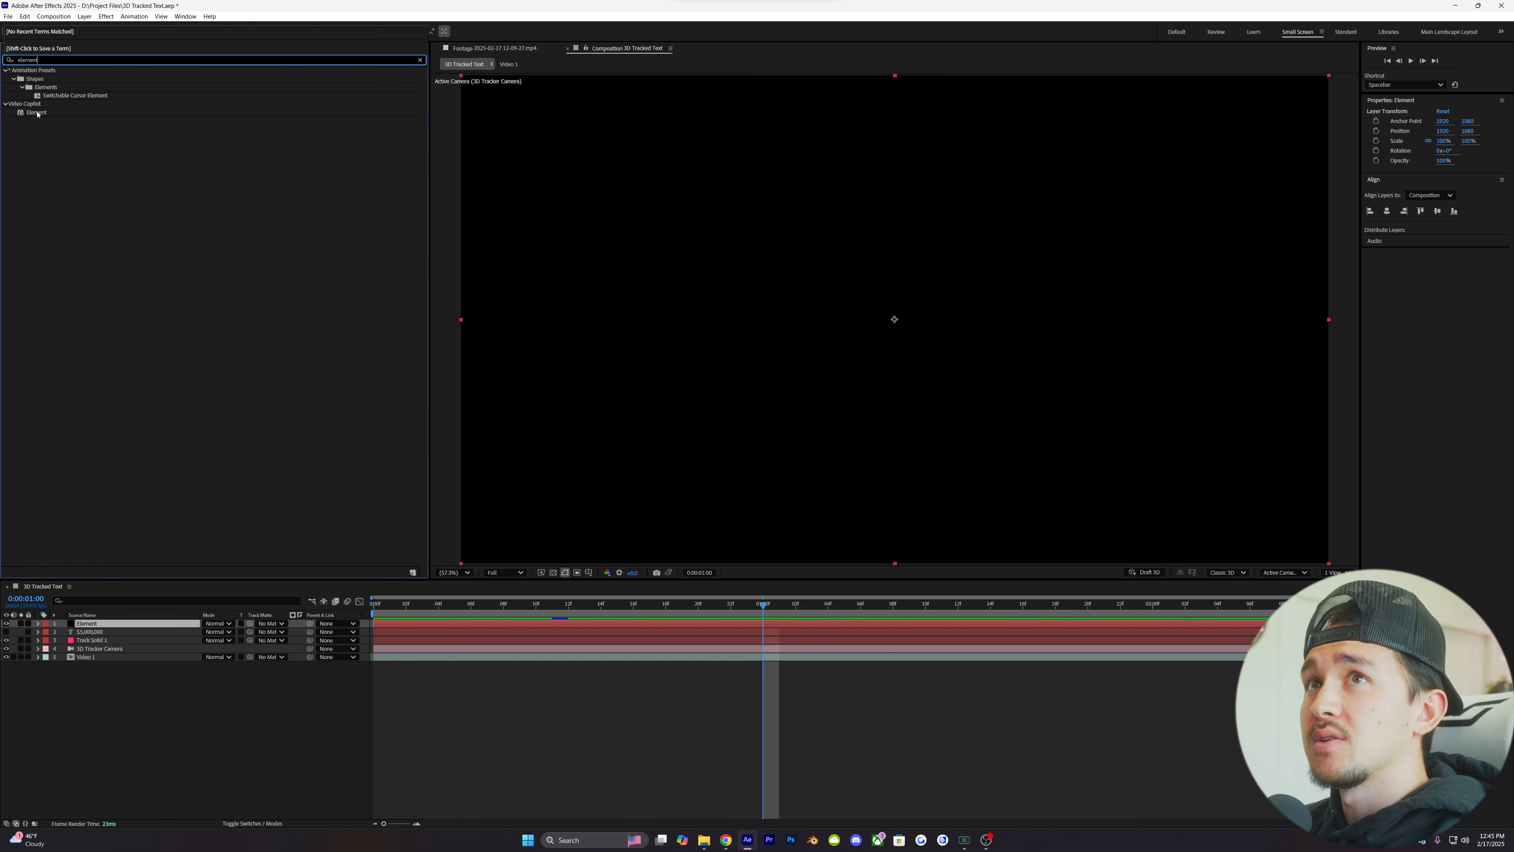
left_click_drag(37, 114, 66, 134)
left_click_drag(382, 428, 429, 624)
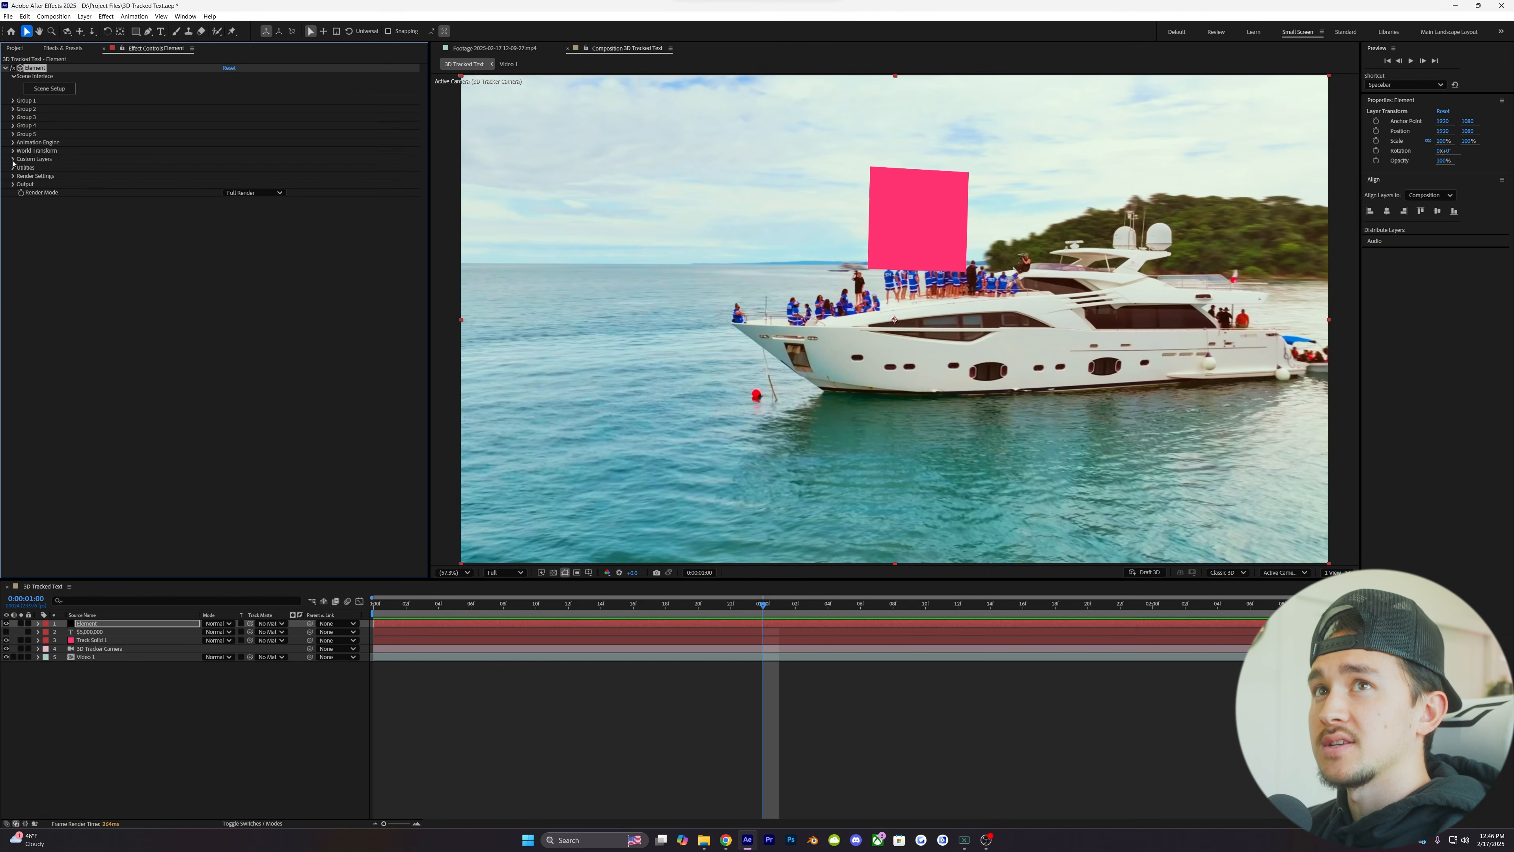
- Assign the "$5,000,000" text layer to Path Layer 1 in Element's custom text and masks
left_click(13, 160)
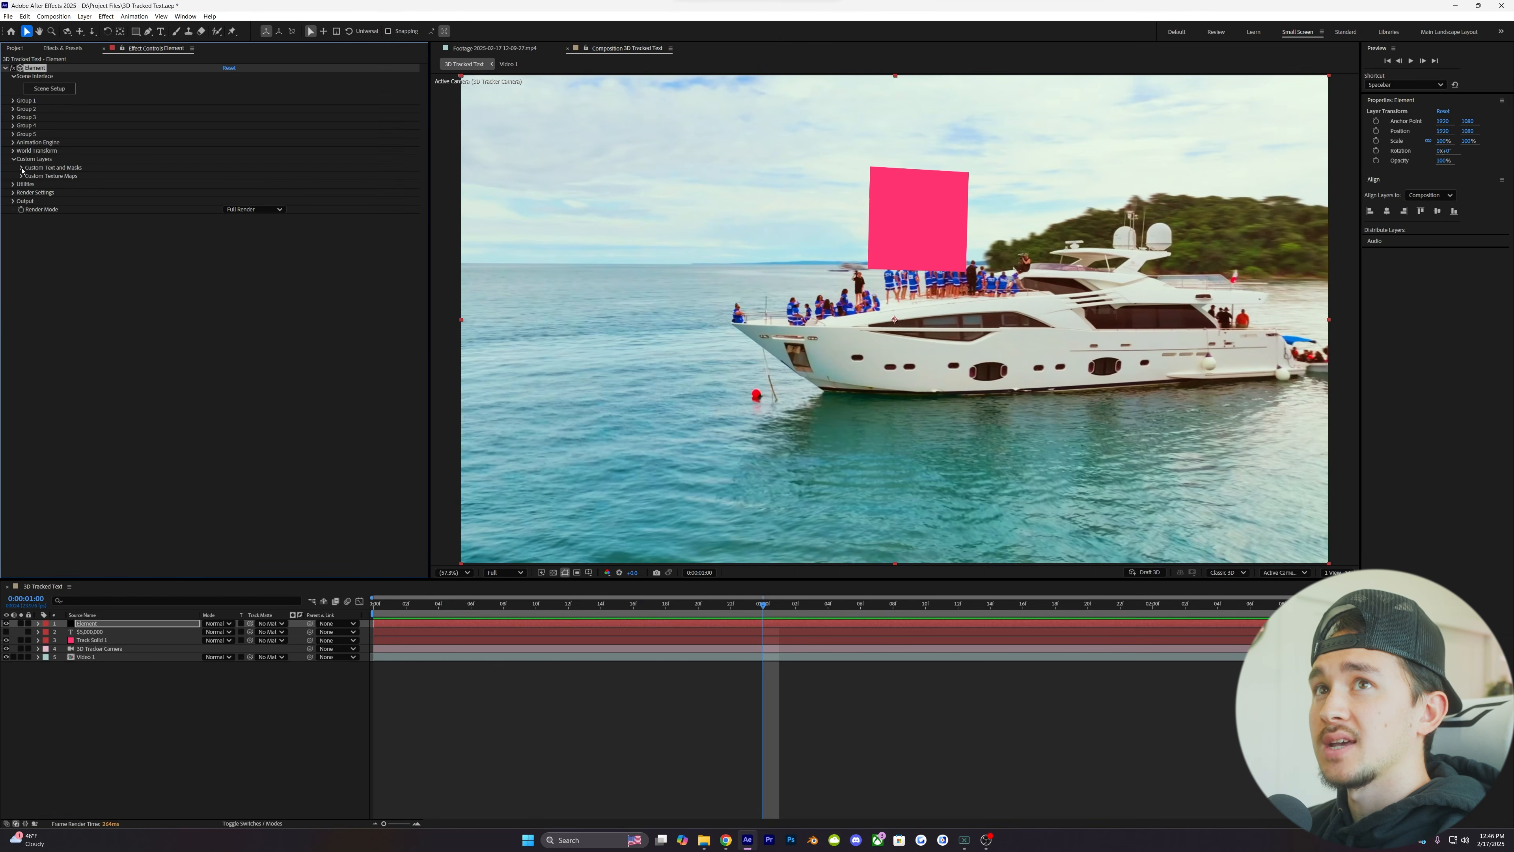
left_click(22, 168)
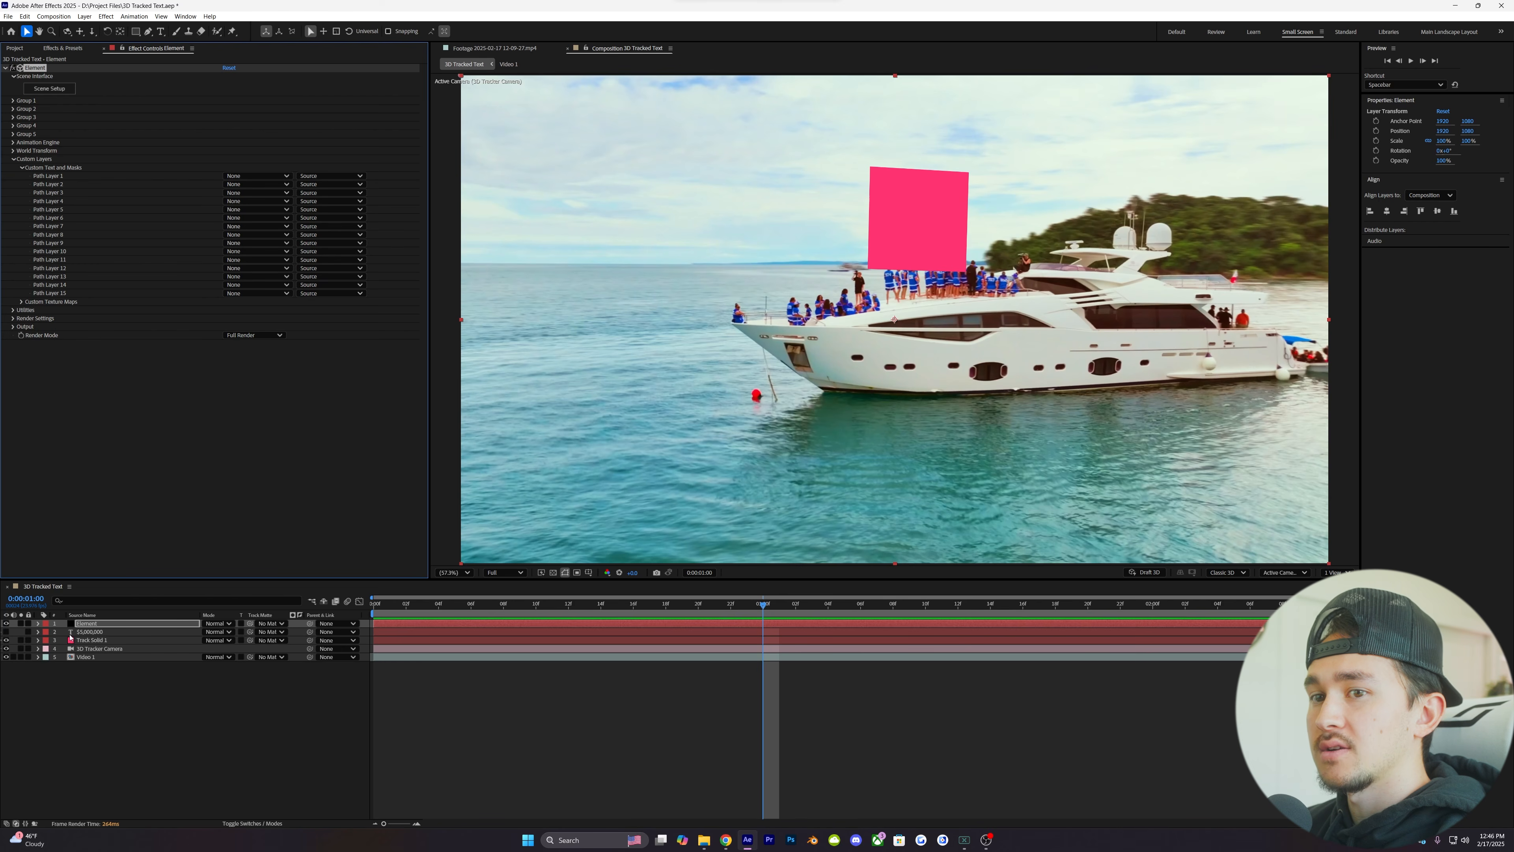
left_click(238, 177)
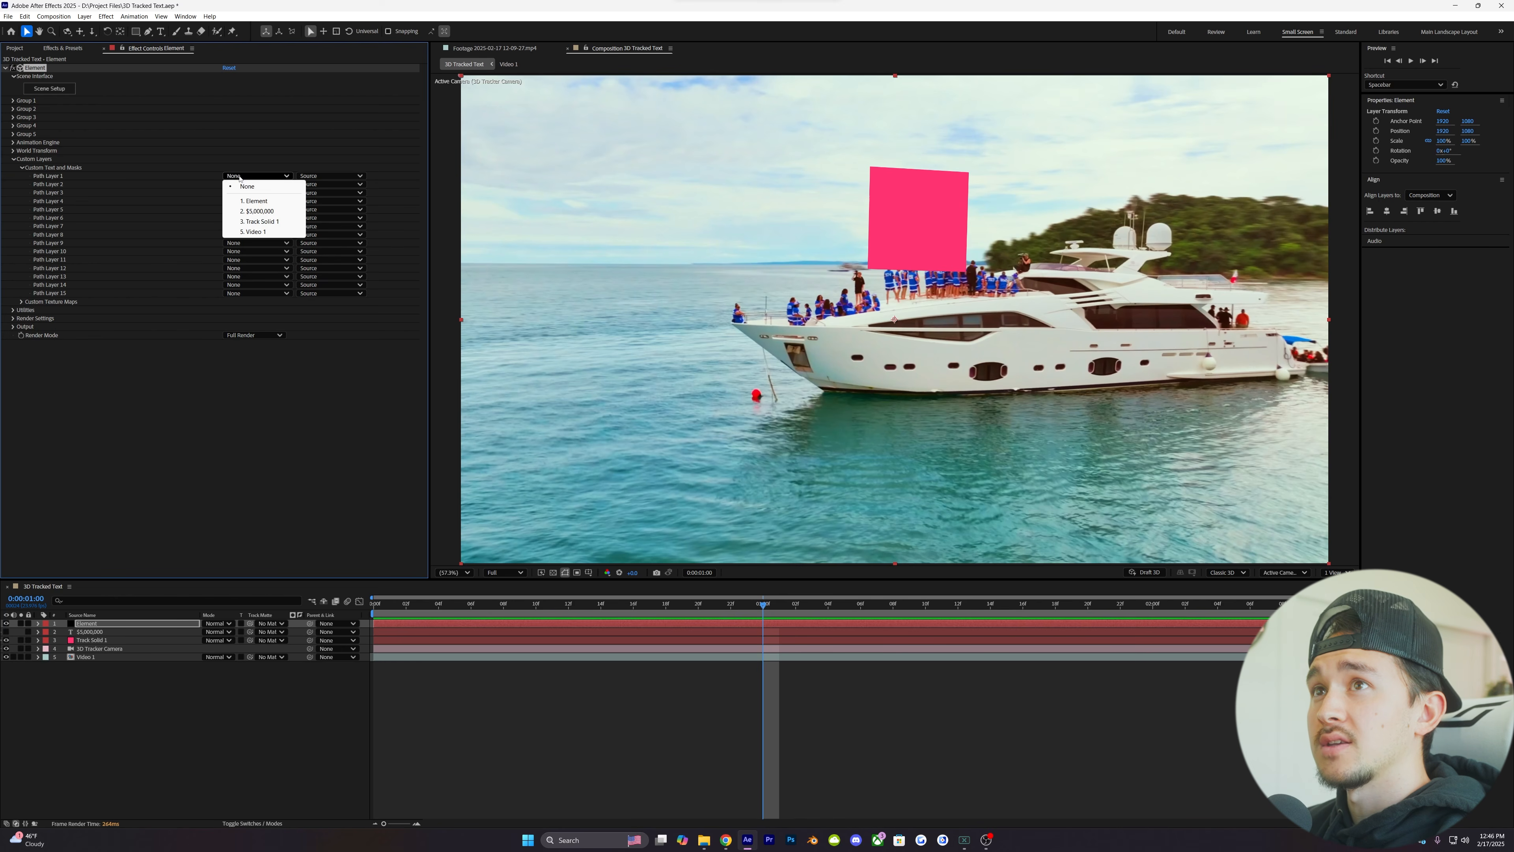
left_click(258, 213)
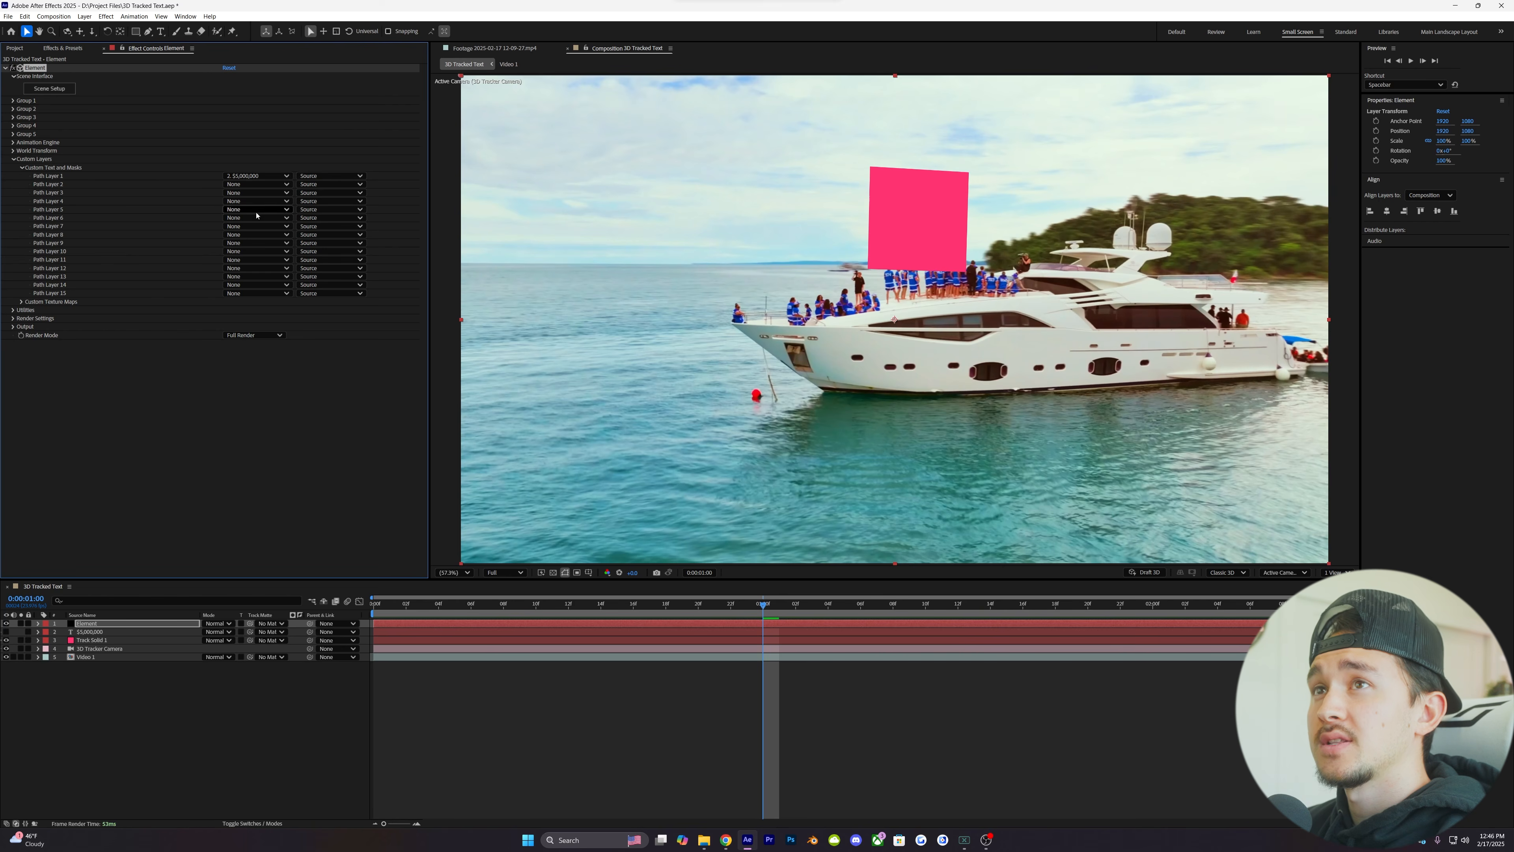
- Extrude the text in Element's Scene Setup and increase its Bevel Scale to make the lettering thicker
left_click(48, 92)
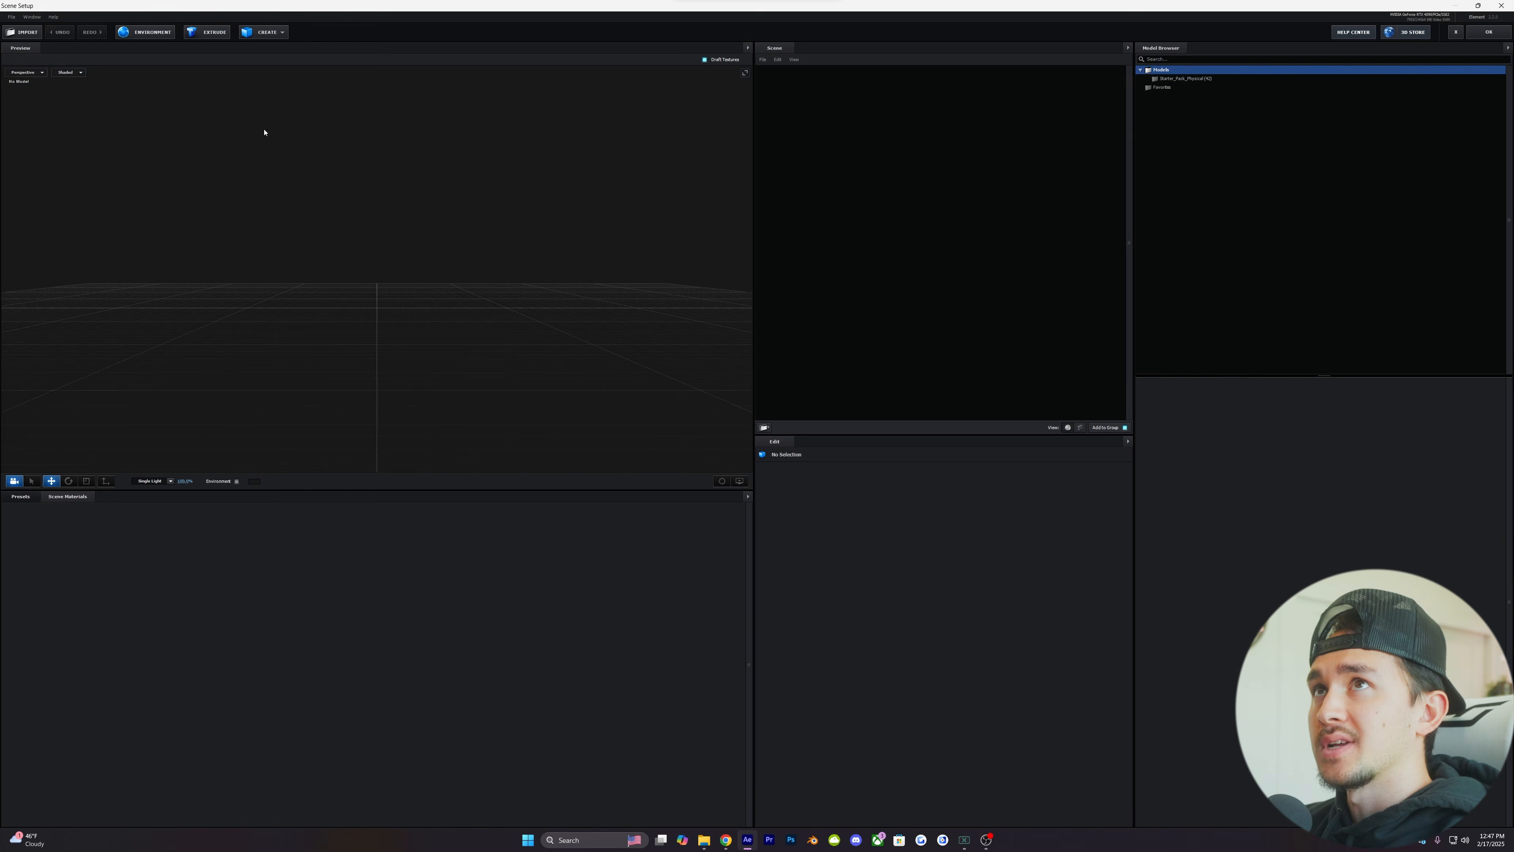
left_click(206, 35)
scroll(476, 288, "down", 5)
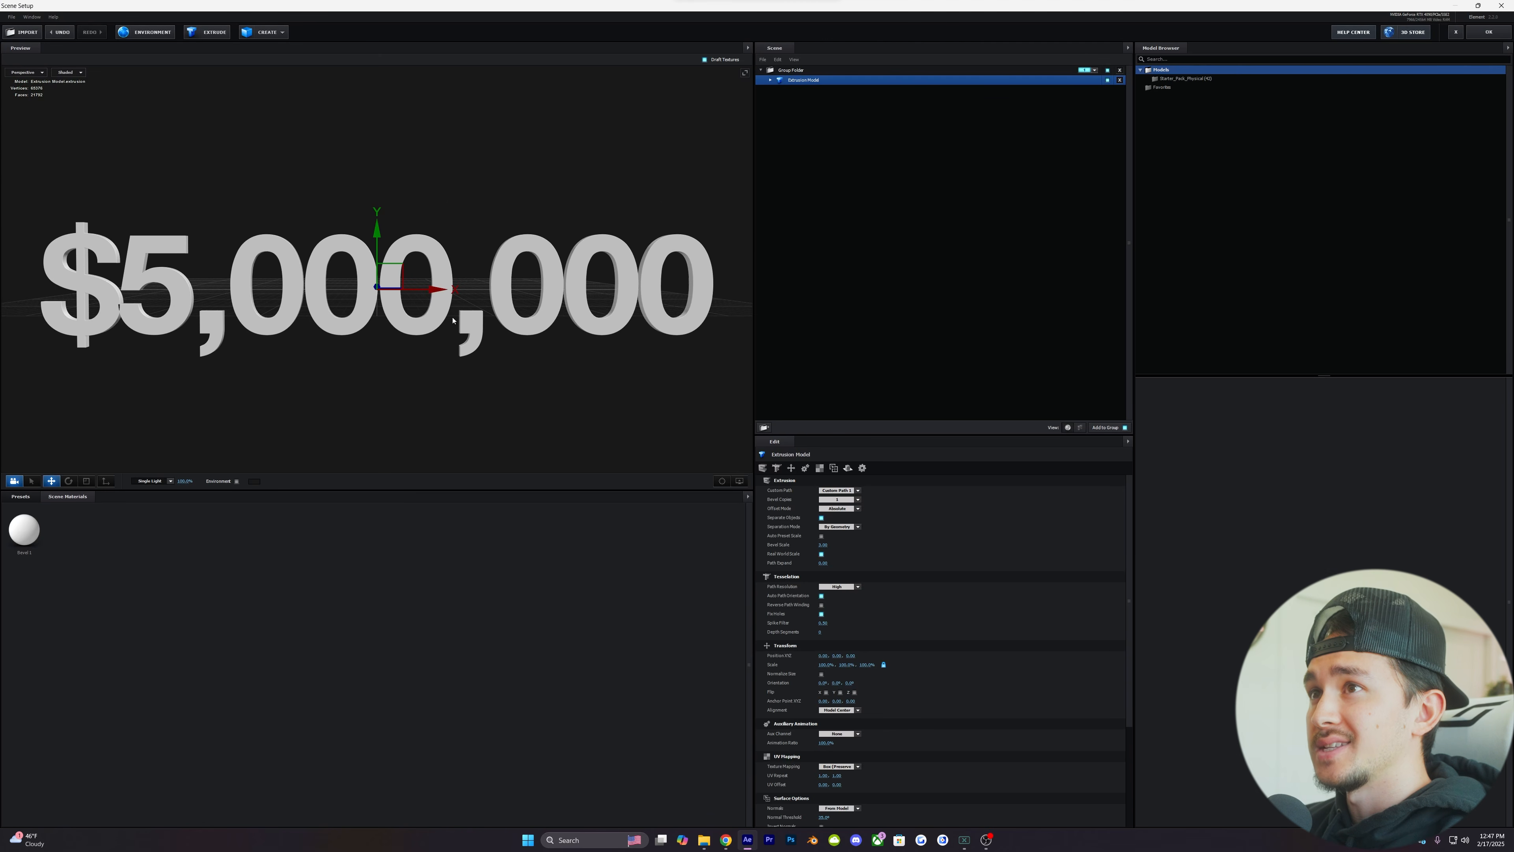
left_click_drag(453, 320, 474, 342)
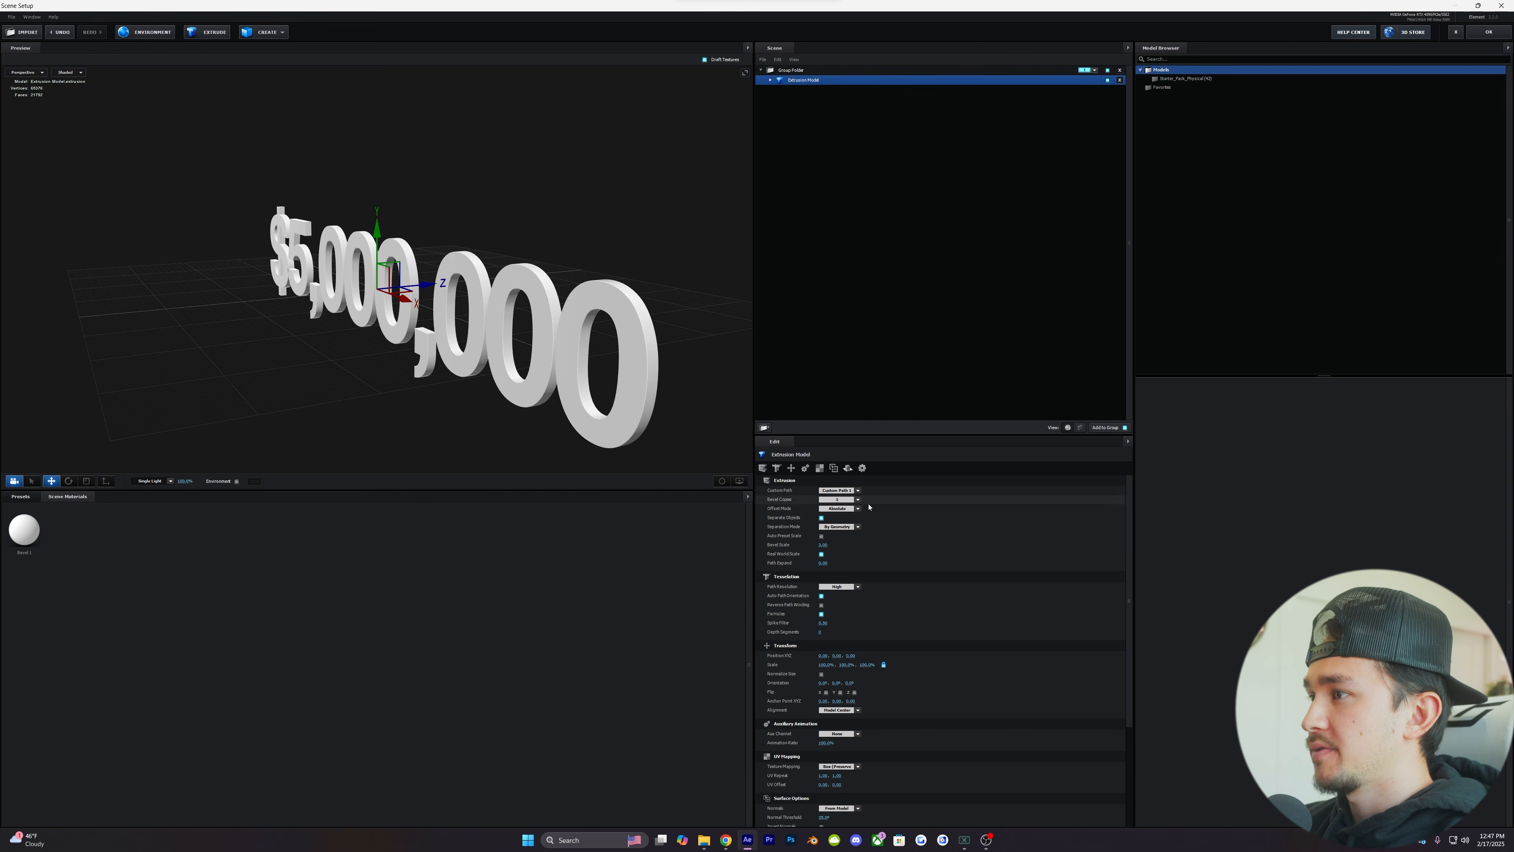
left_click_drag(822, 545, 1175, 532)
left_click_drag(281, 340, 400, 249)
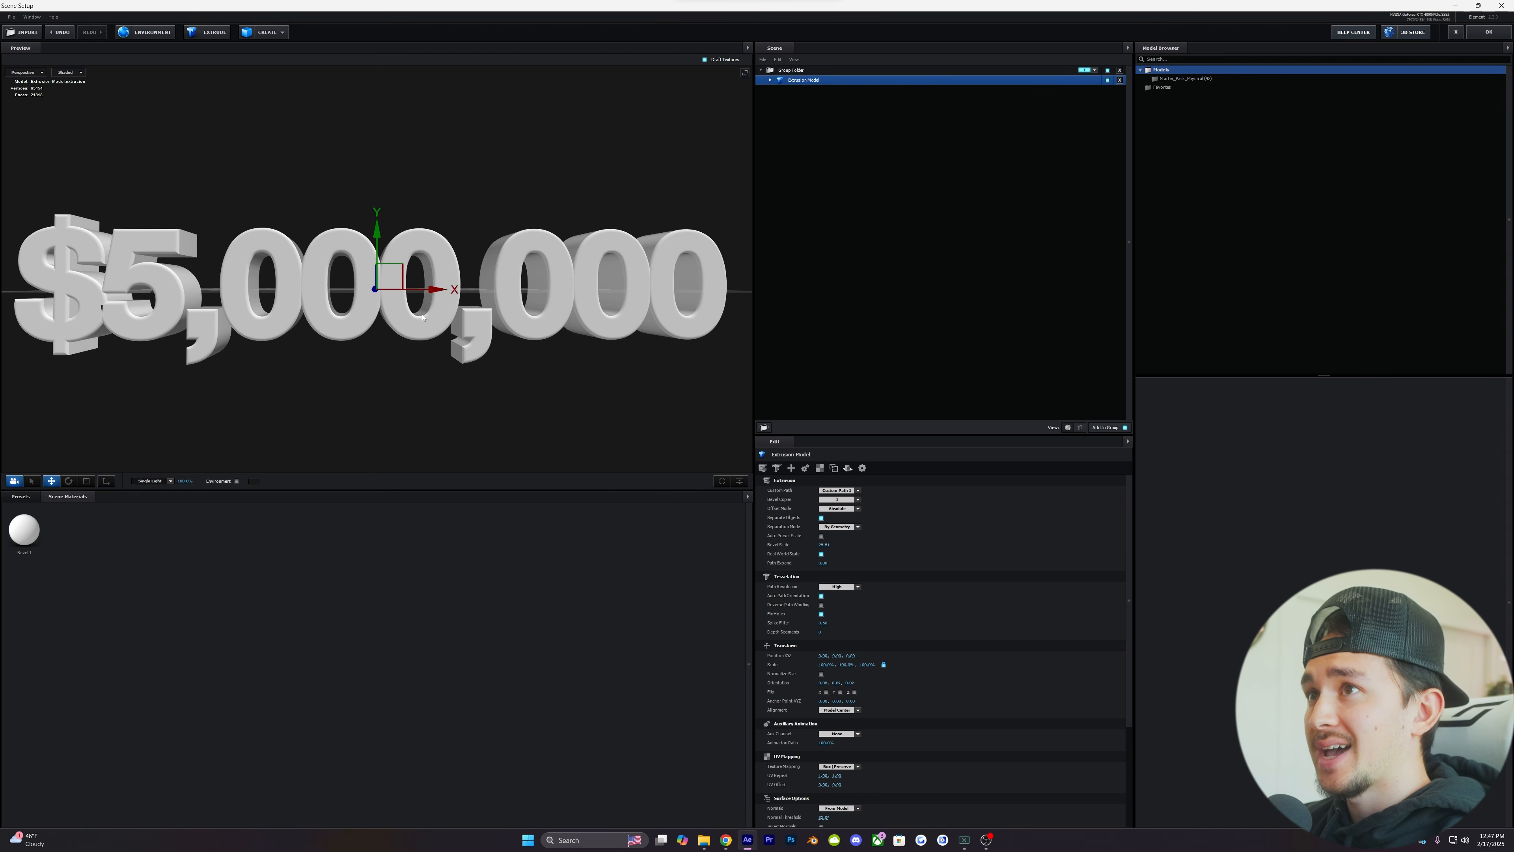
- Apply a bright silver material from the Pro_Shaders_2 Metal presets to the extruded text
left_click(21, 497)
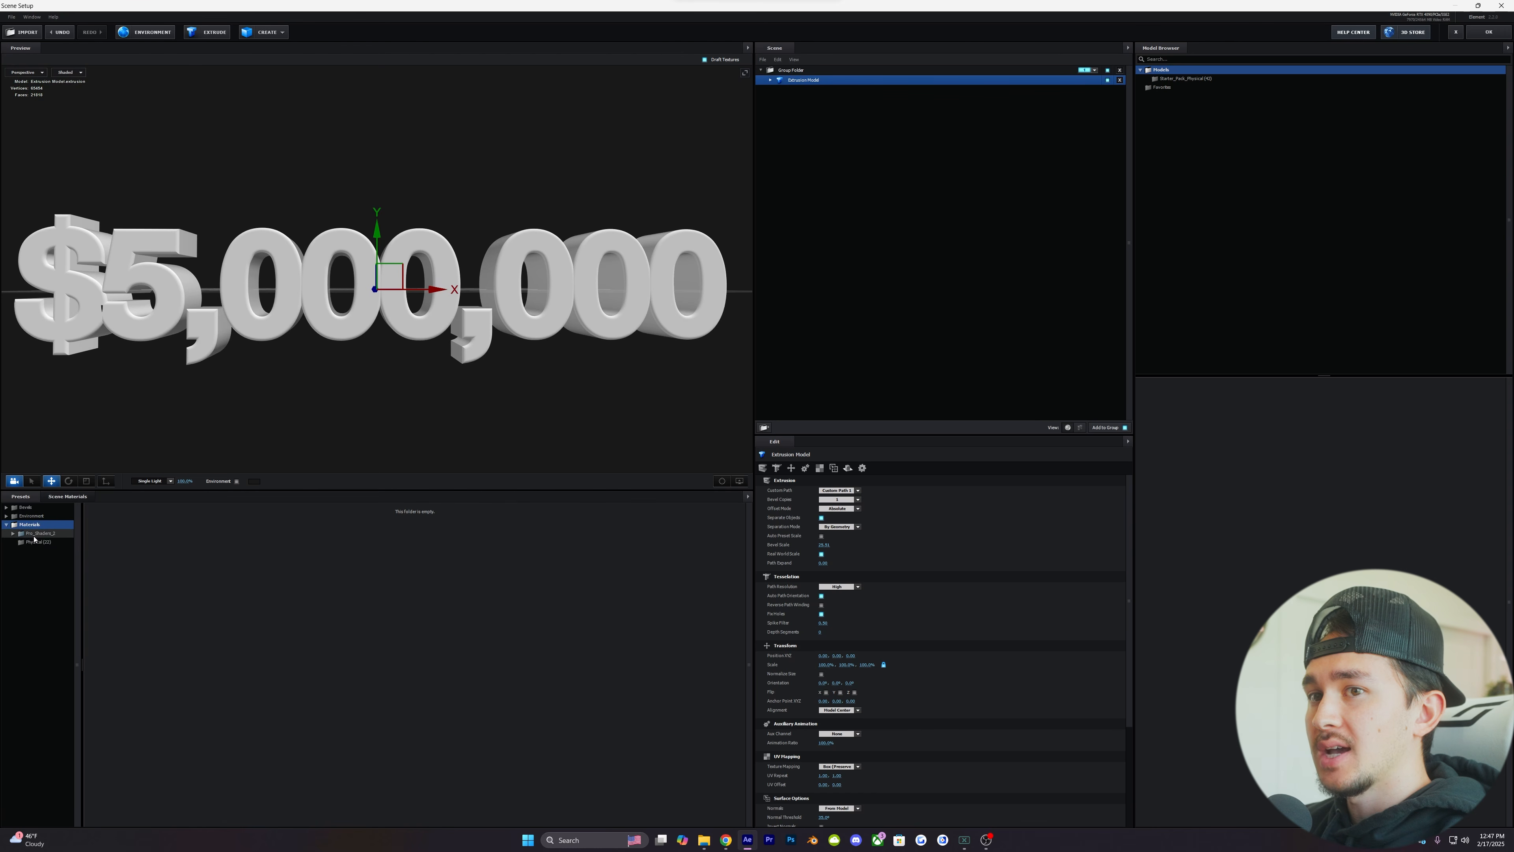
double_click(36, 534)
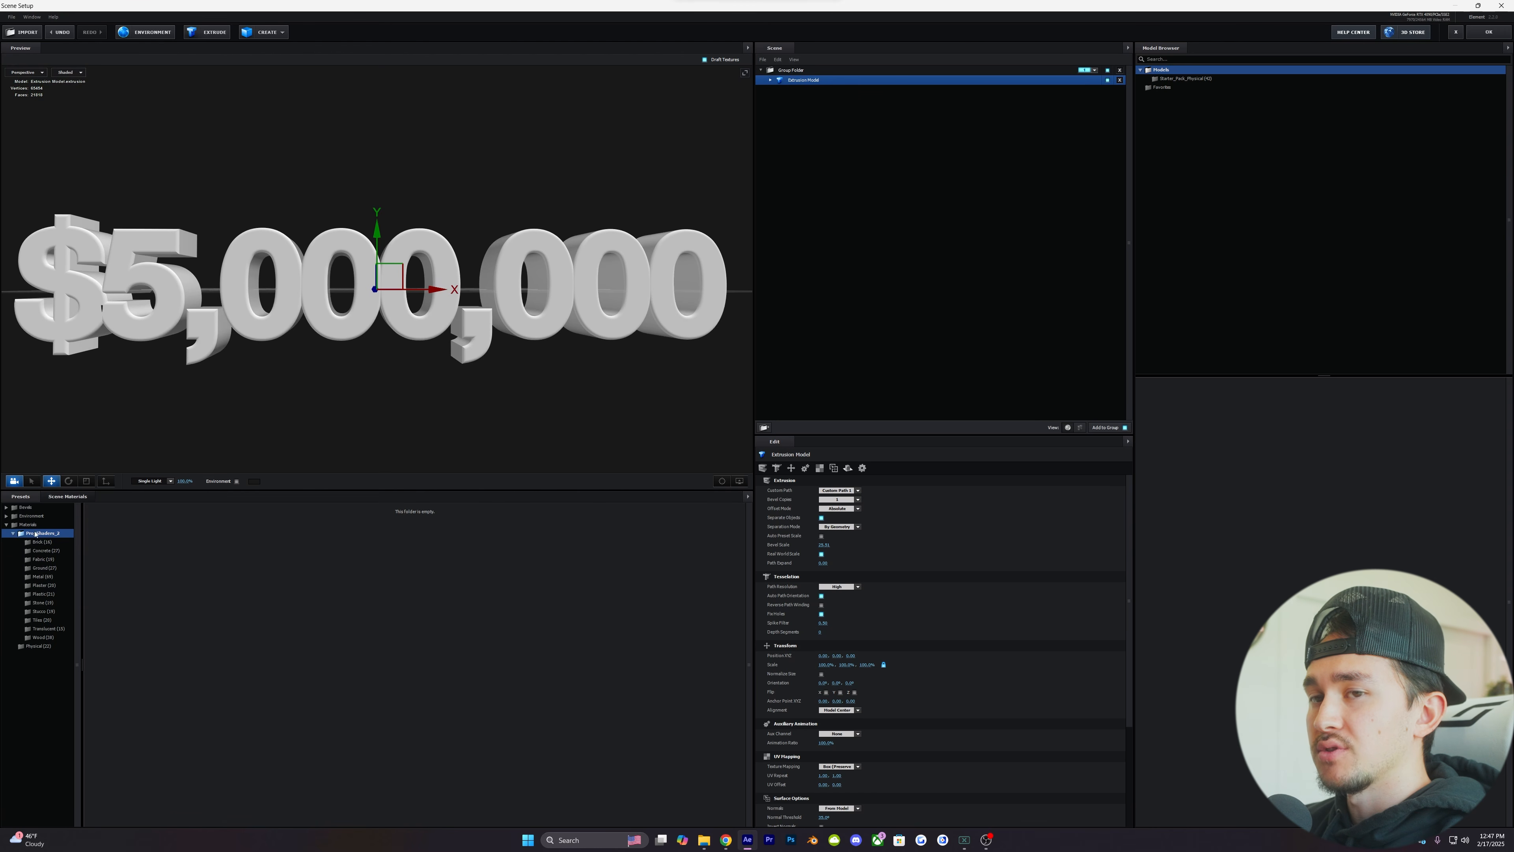
left_click(41, 577)
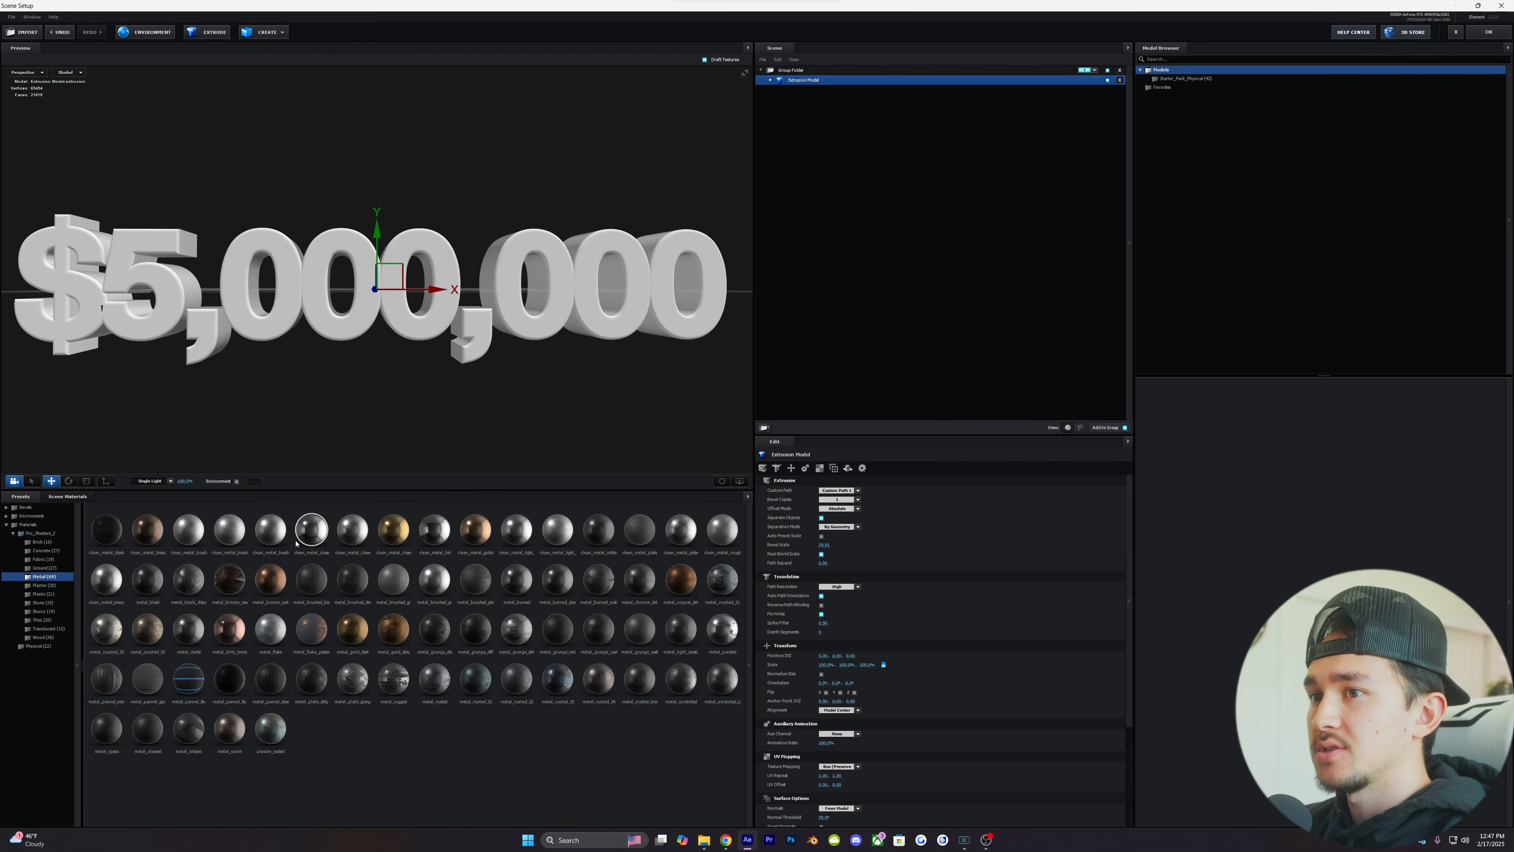
left_click(314, 538)
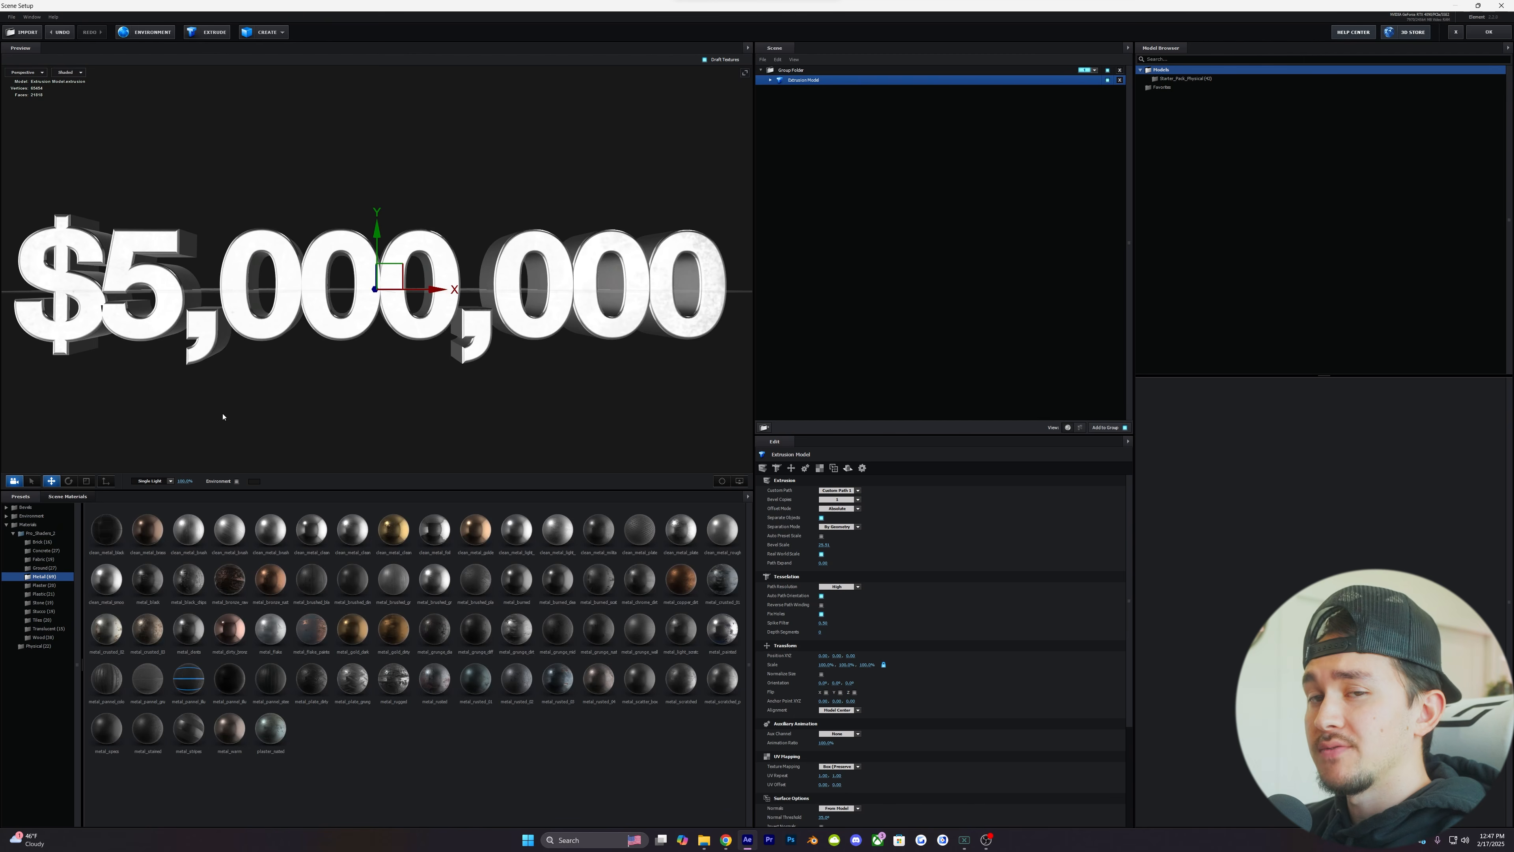
- Try the Physical Chrome preset on the text, return to the Pro_Shaders_2 metal finish, and accept the Scene Setup
left_click(38, 645)
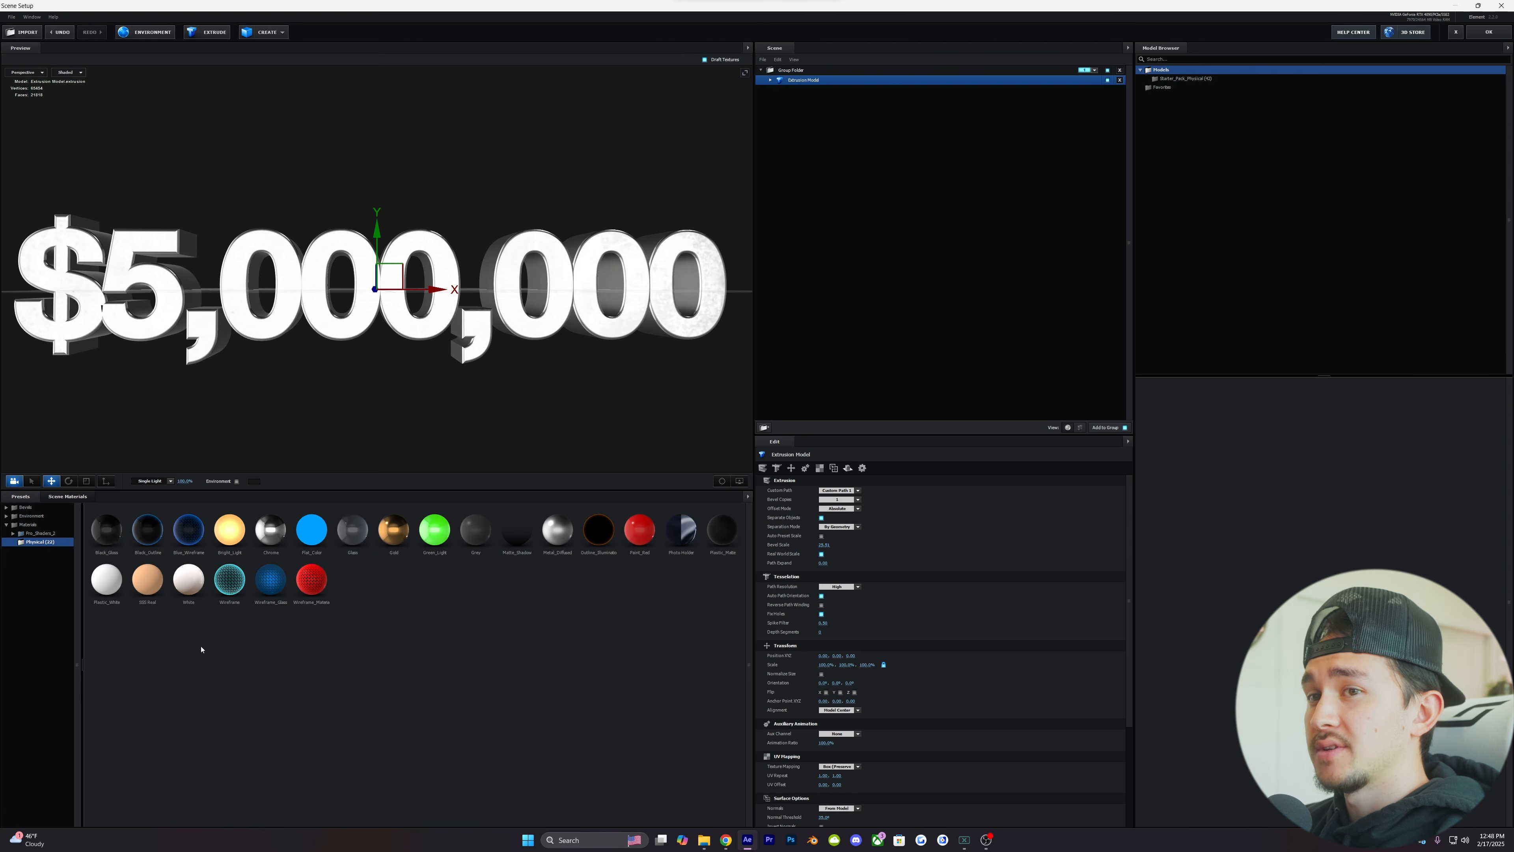
left_click(270, 537)
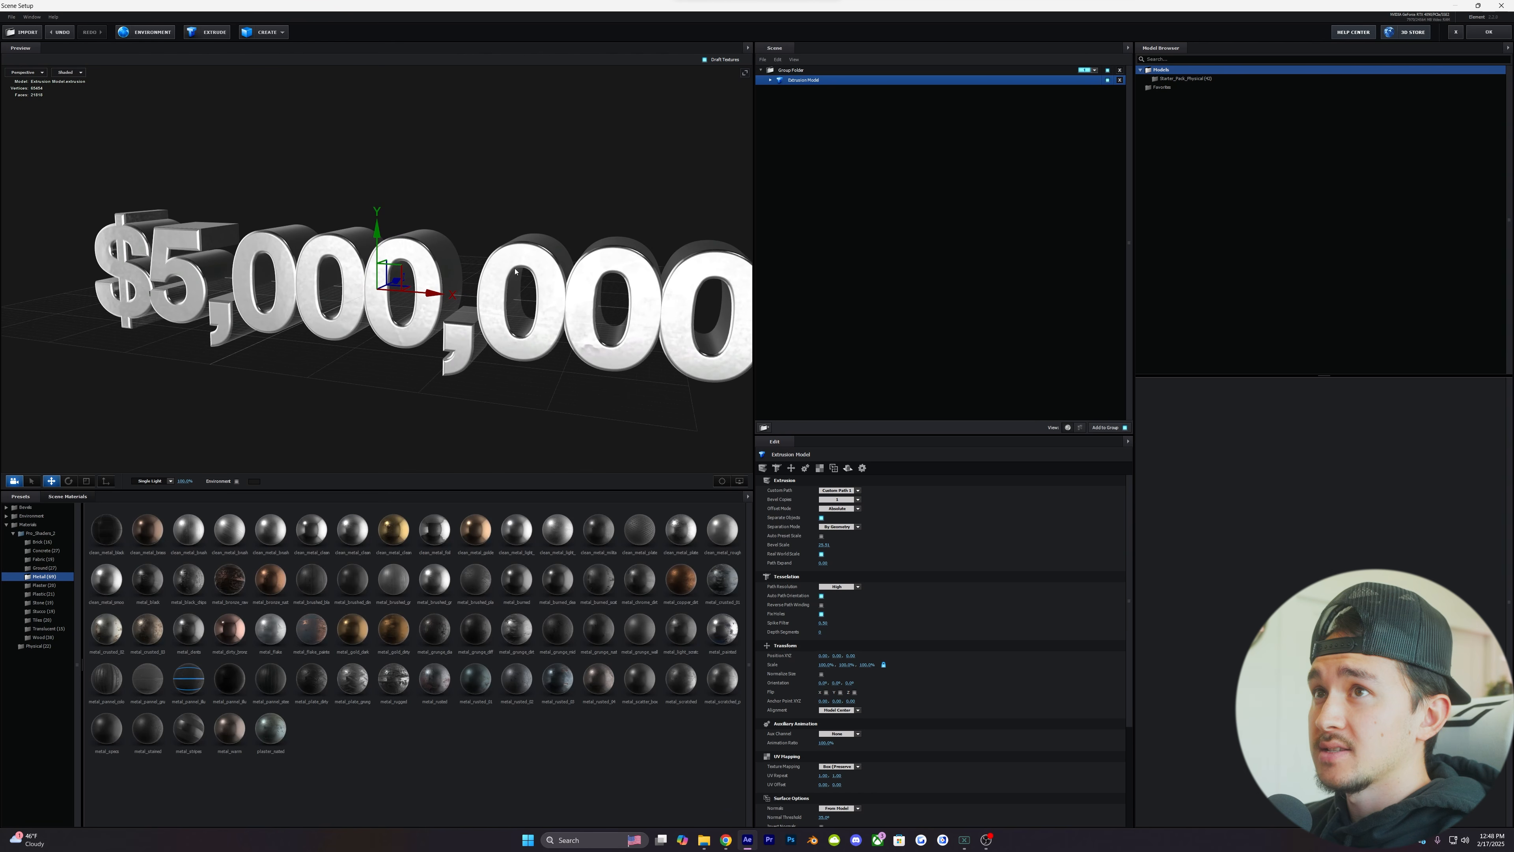
left_click_drag(516, 271, 348, 285)
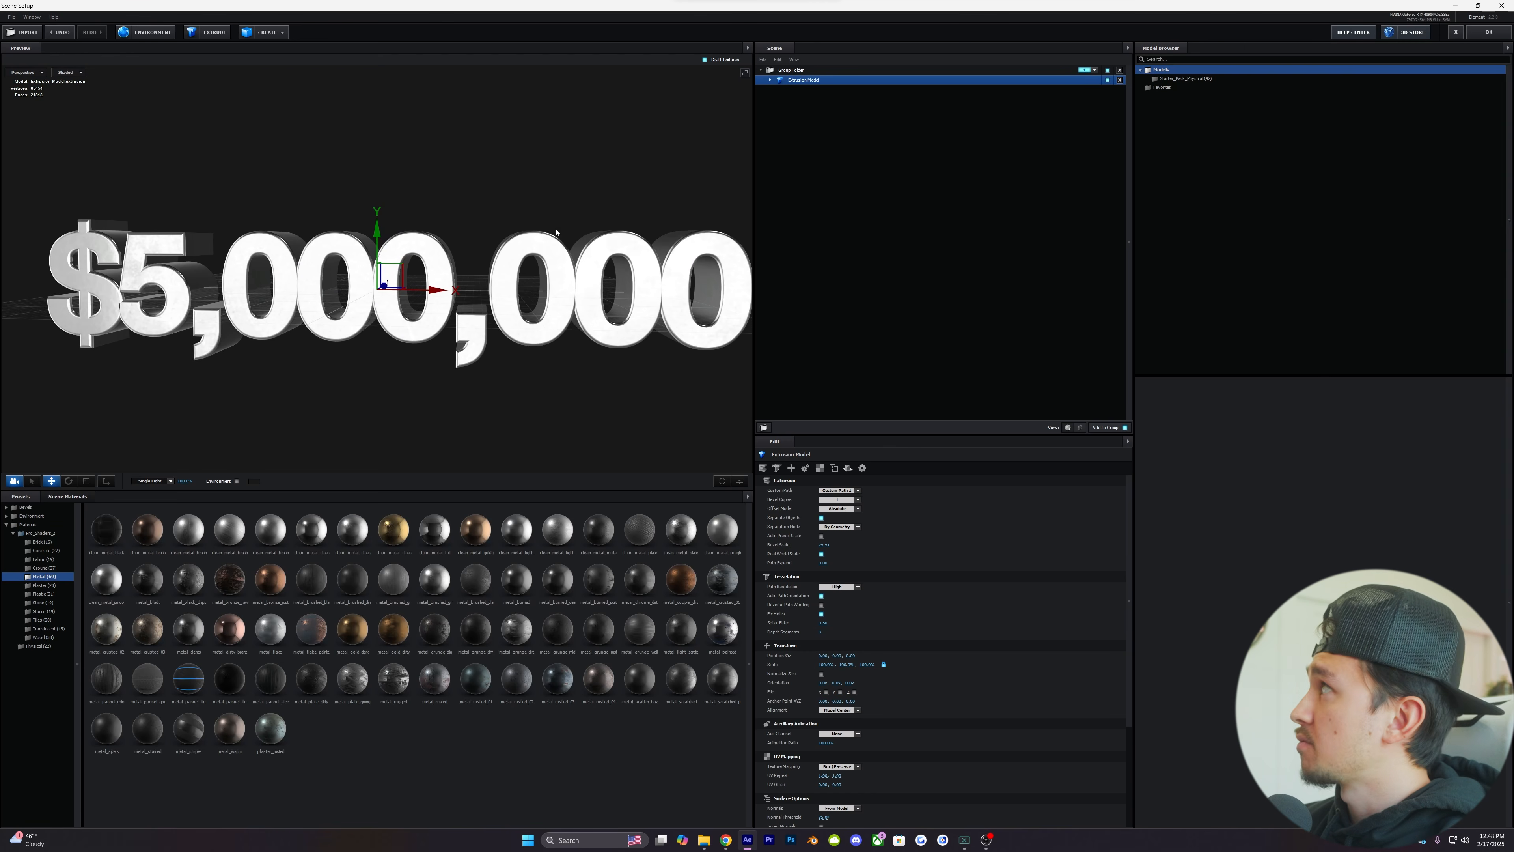
left_click(1486, 33)
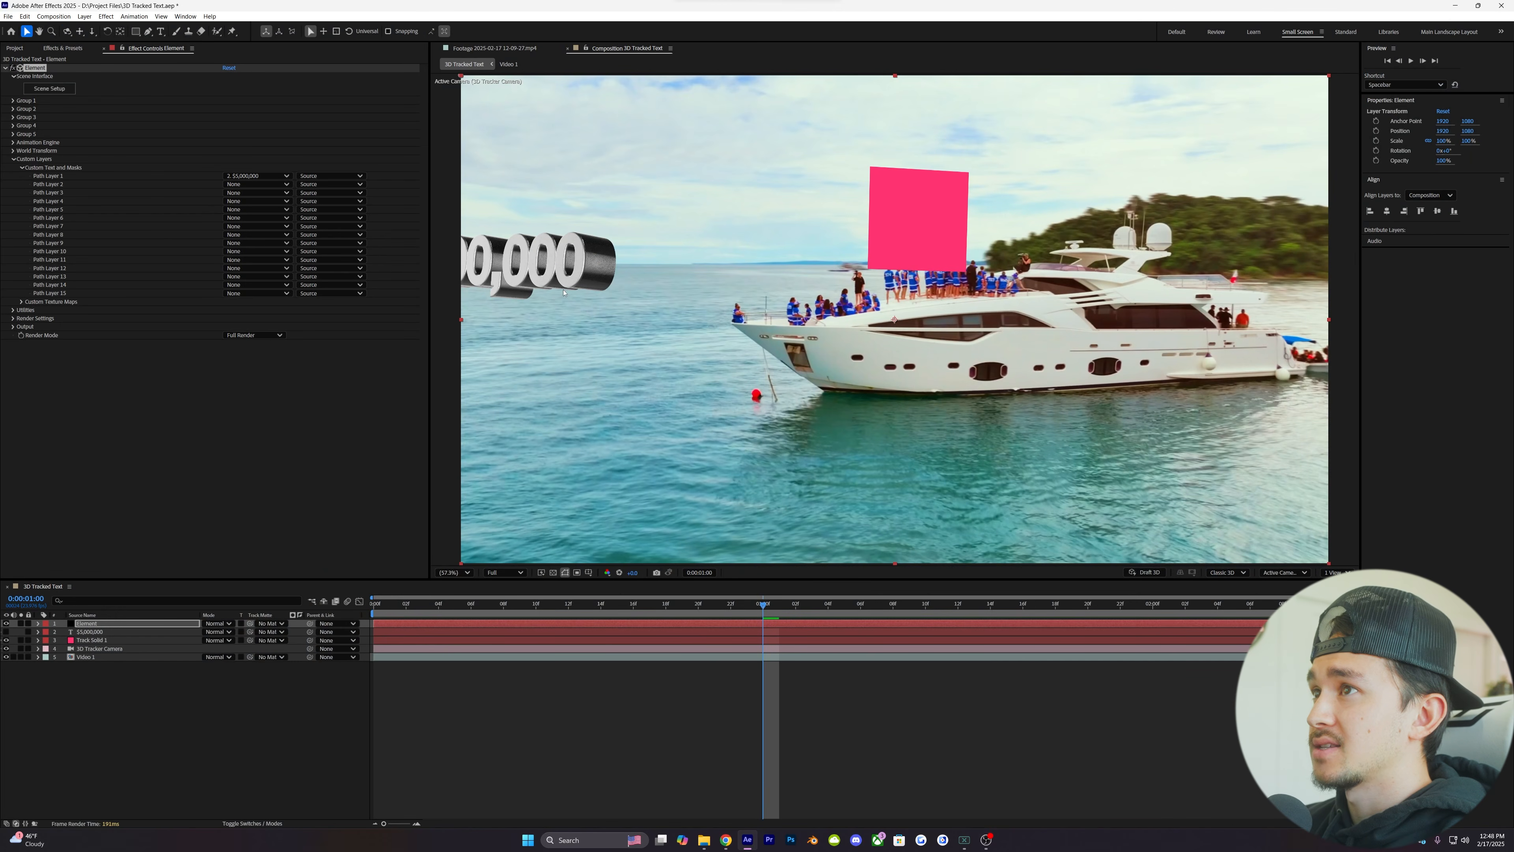
- Go to 0:00:01:06 in the composition and reveal the Transform properties of Track Solid 1
left_click(733, 604)
left_click_drag(733, 604, 859, 607)
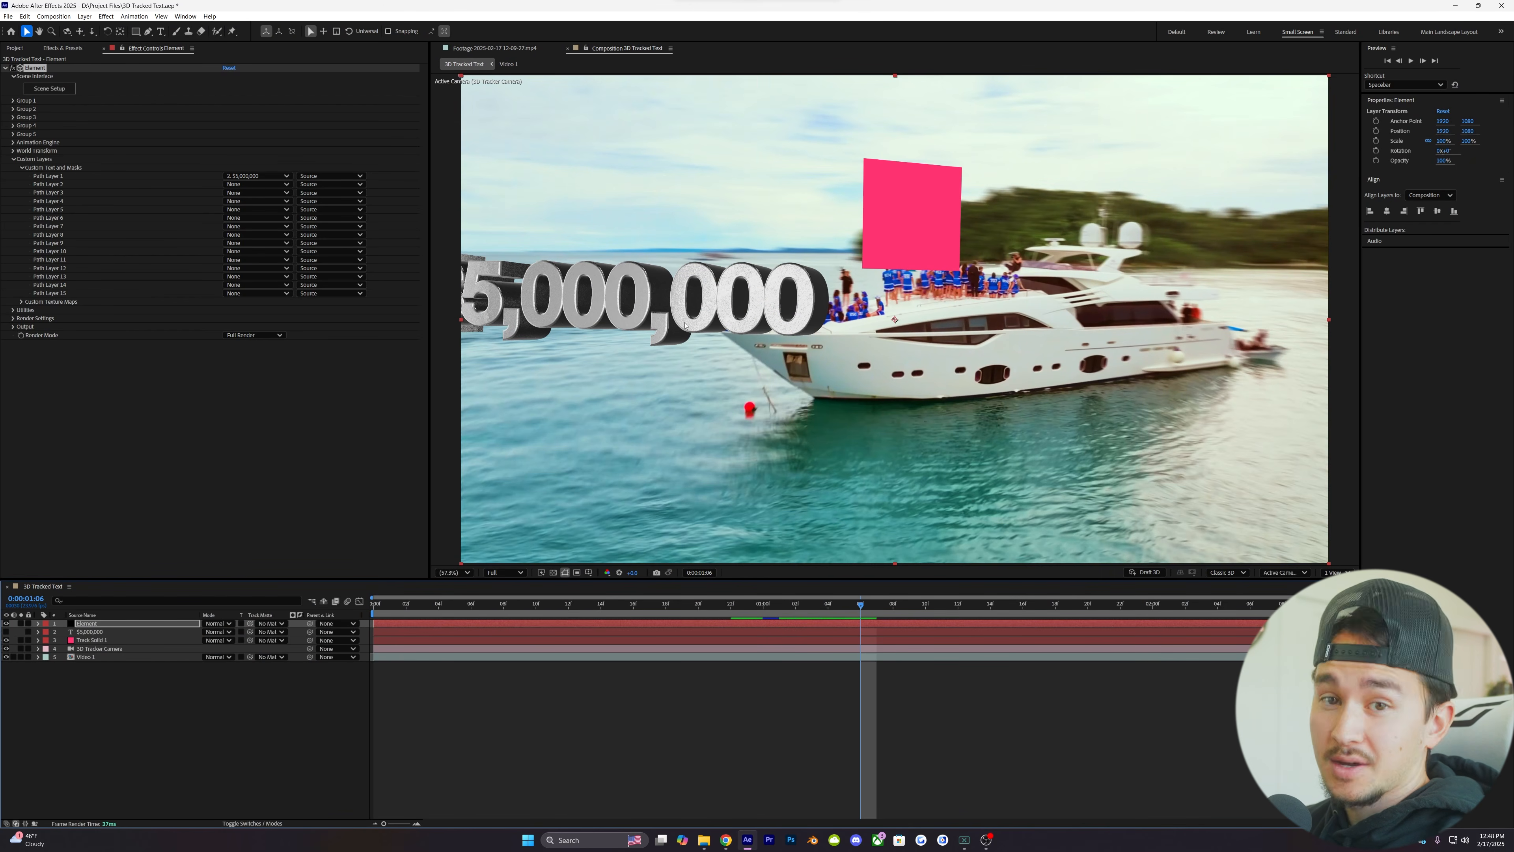
left_click(47, 641)
left_click(38, 640)
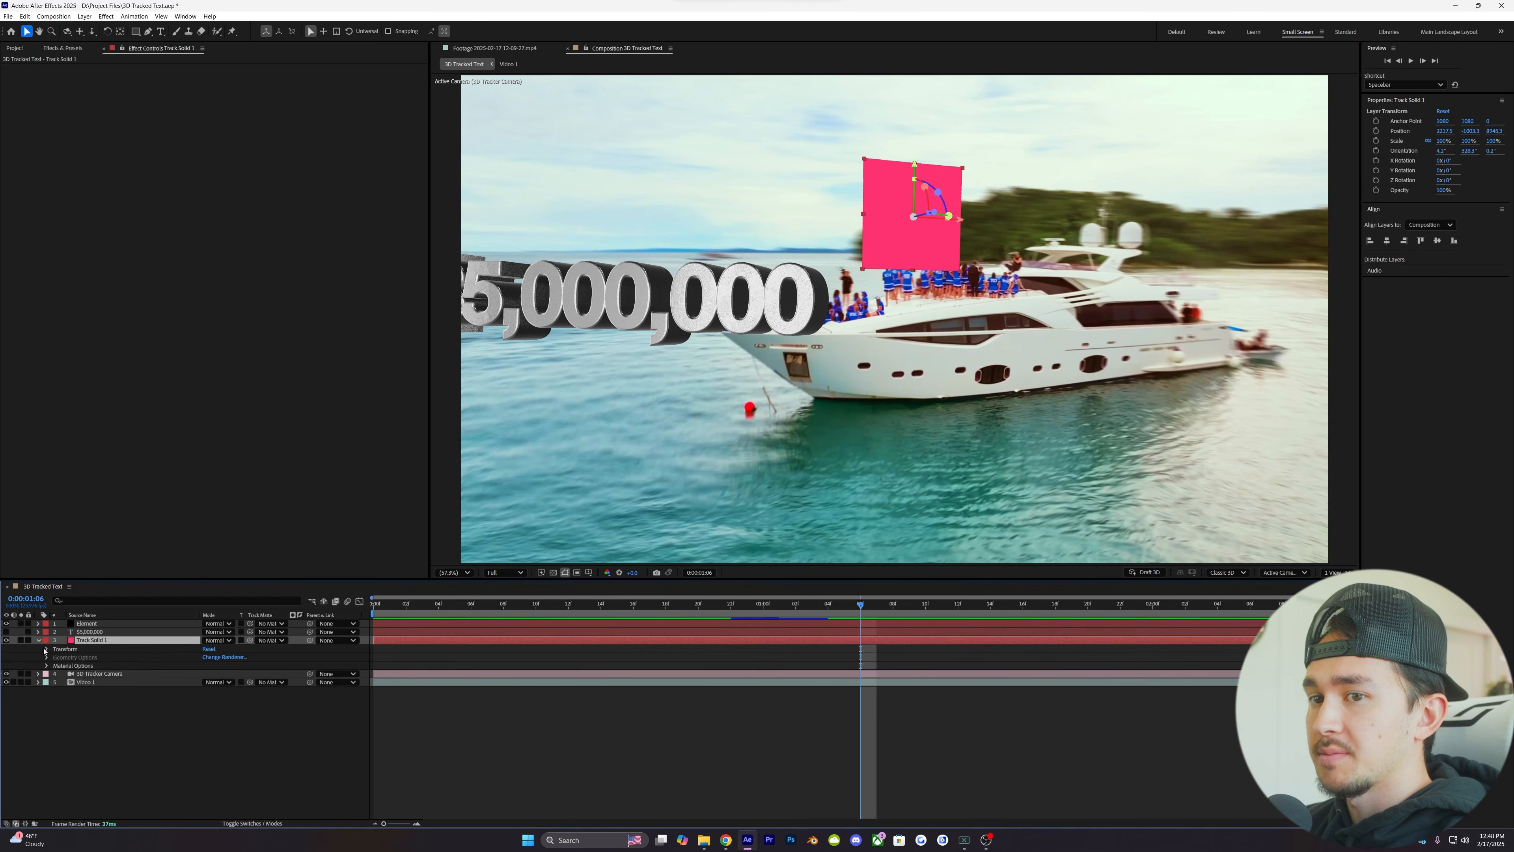
left_click(47, 649)
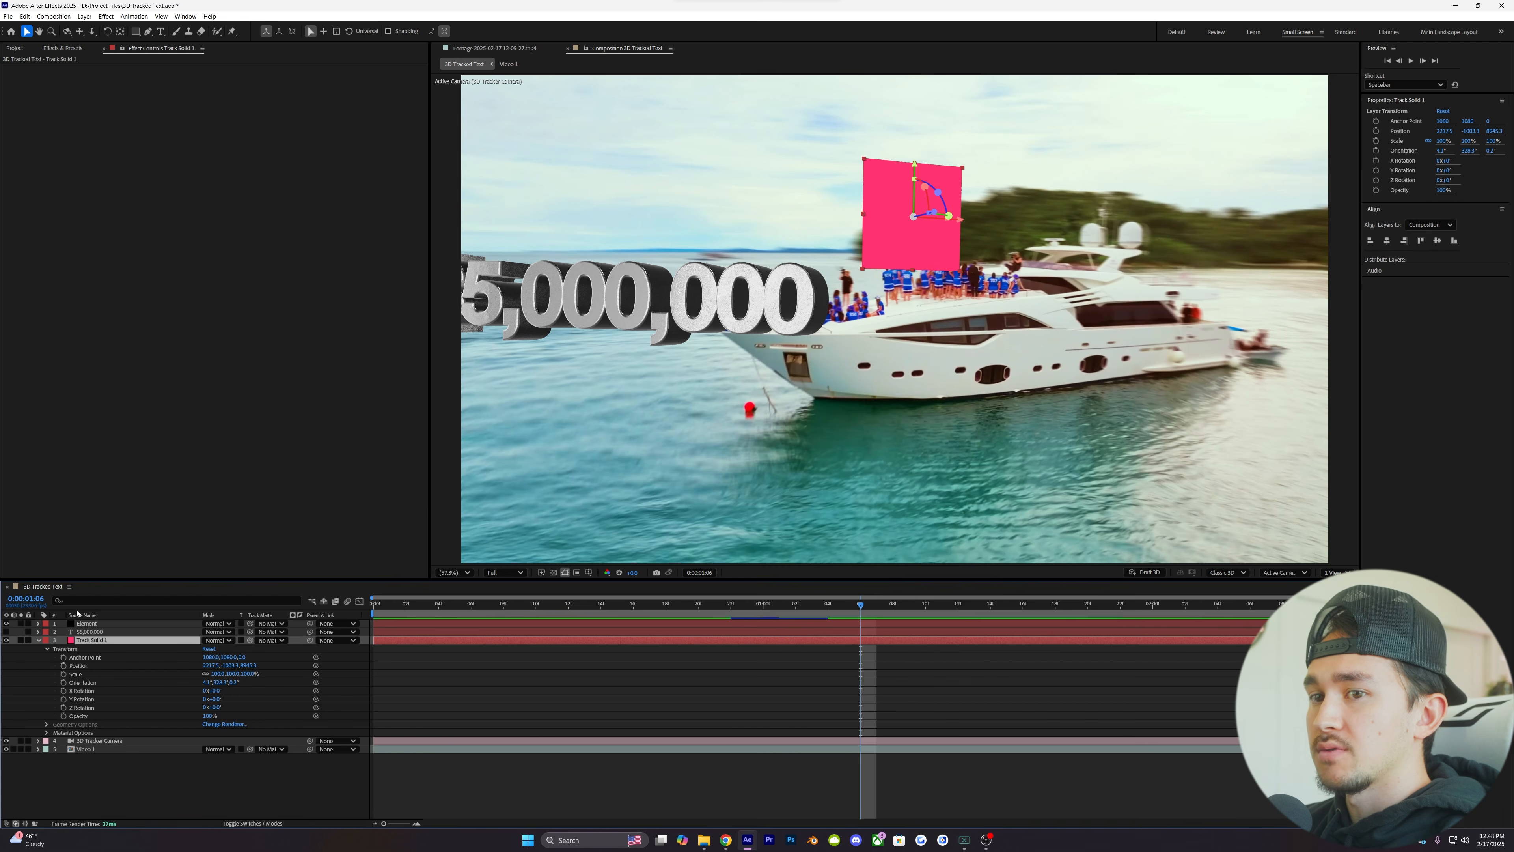
- Copy Track Solid 1's X position into the X value of Position XY in Element's Group 1 Particle Replicator
left_click(86, 624)
left_click(18, 158)
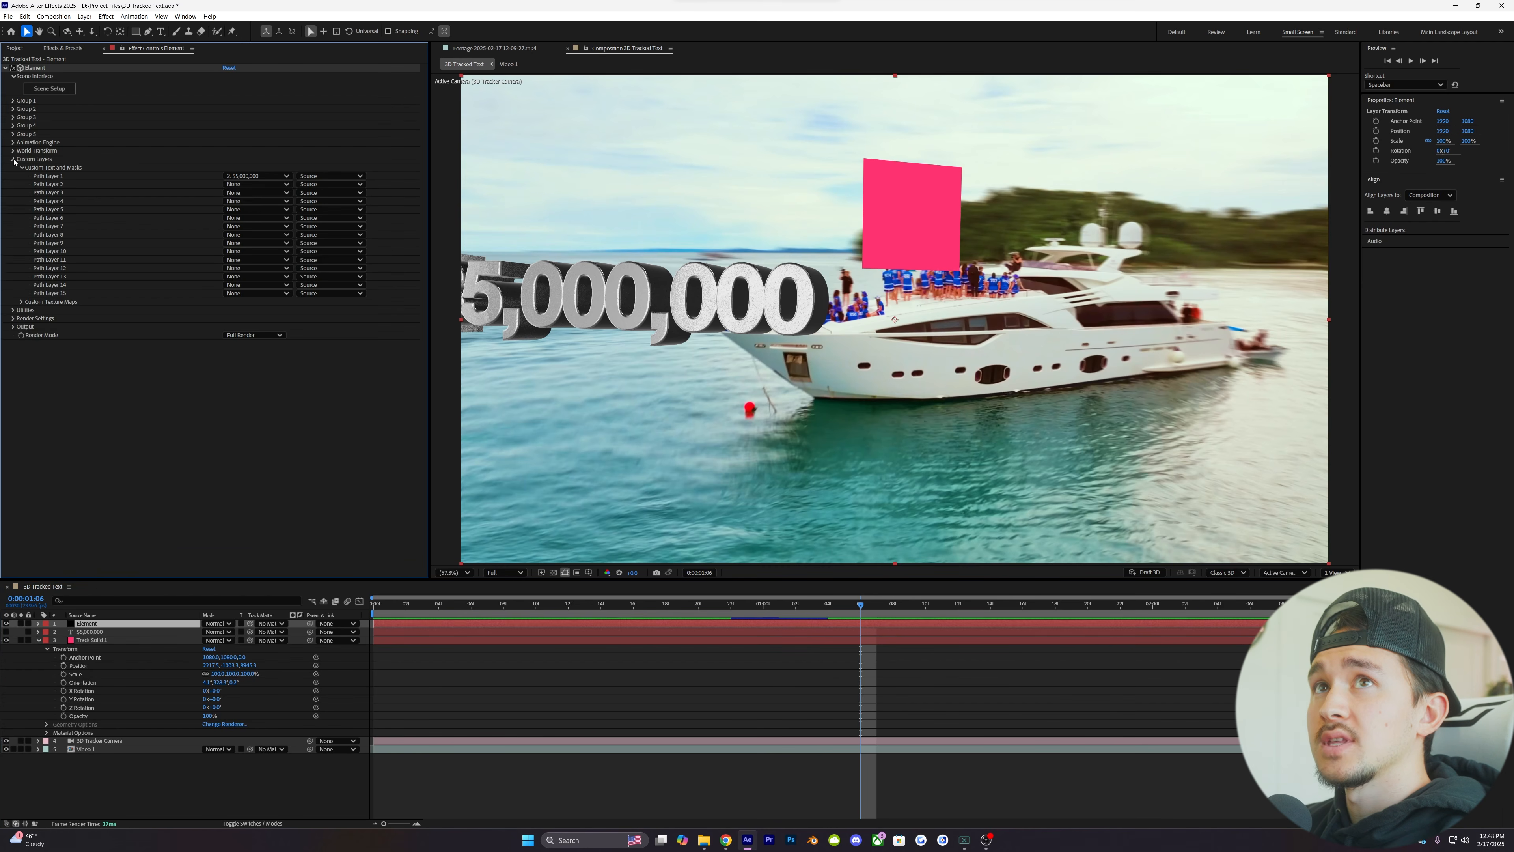
left_click(13, 101)
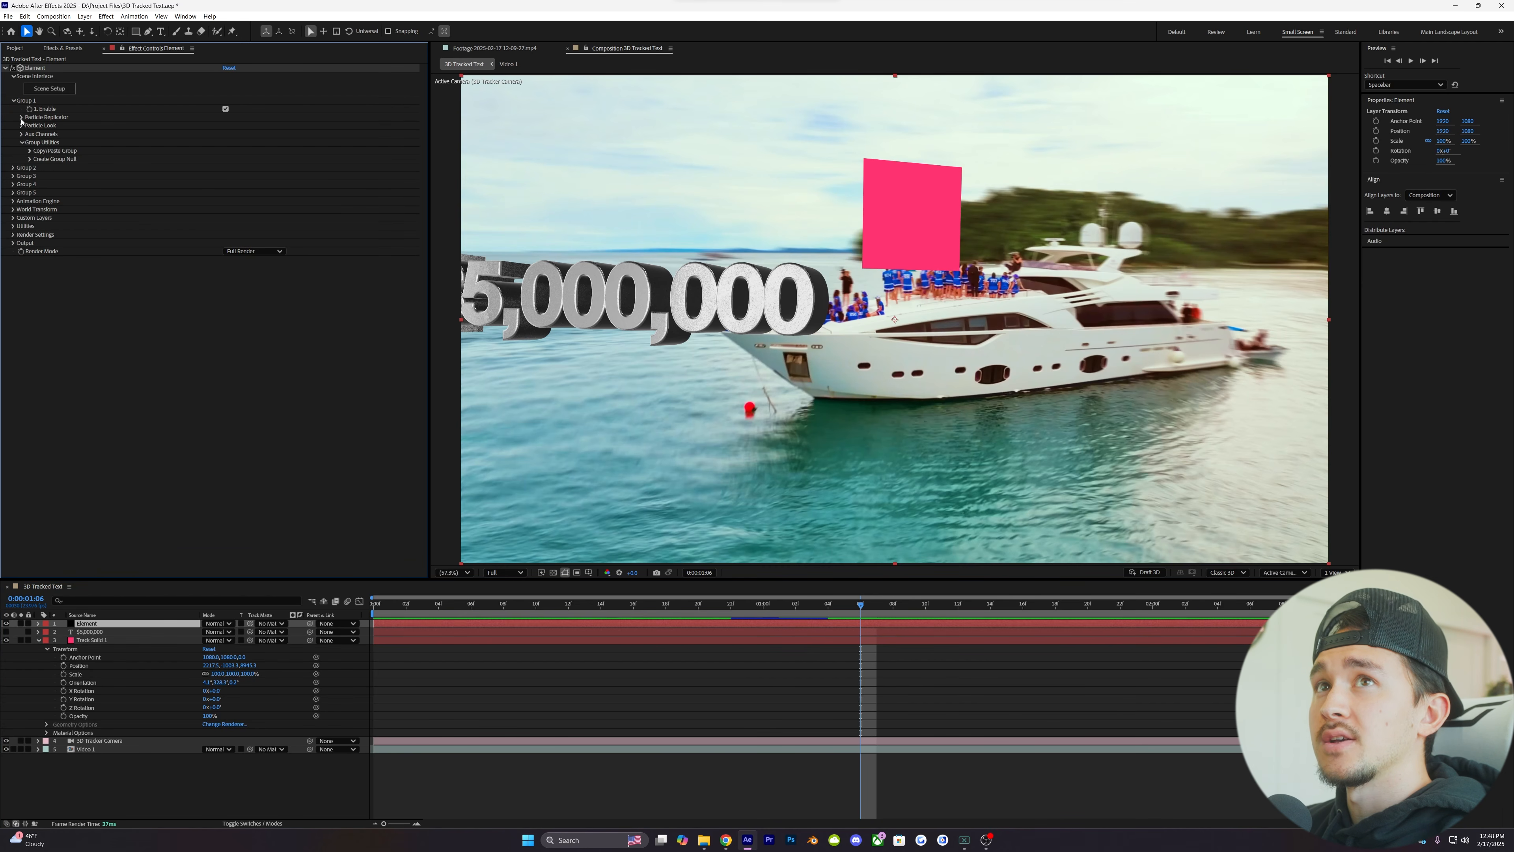
left_click(21, 117)
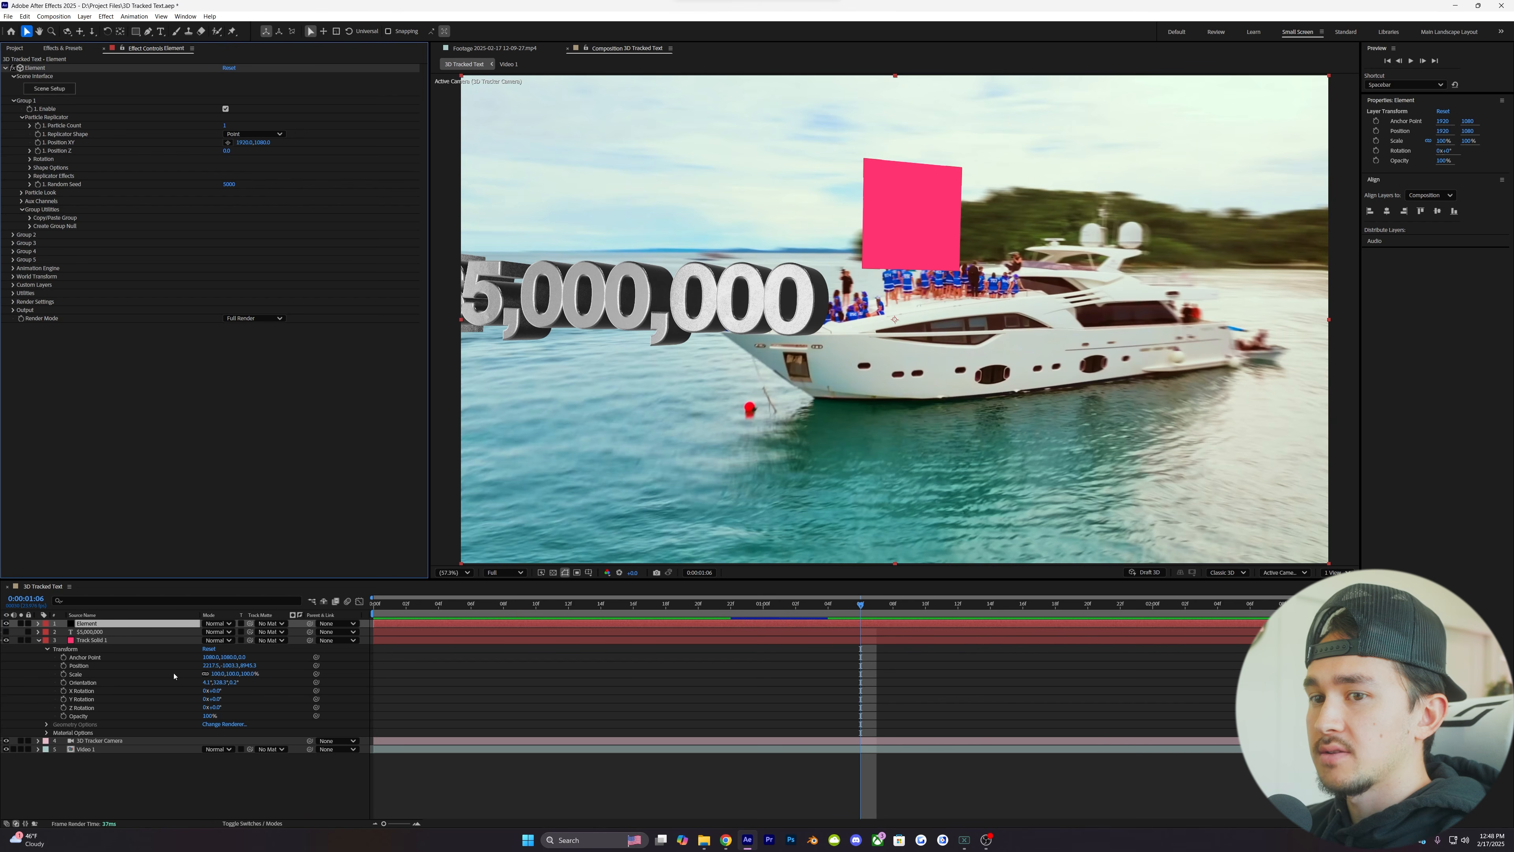
left_click(210, 665)
key("ctrl+c")
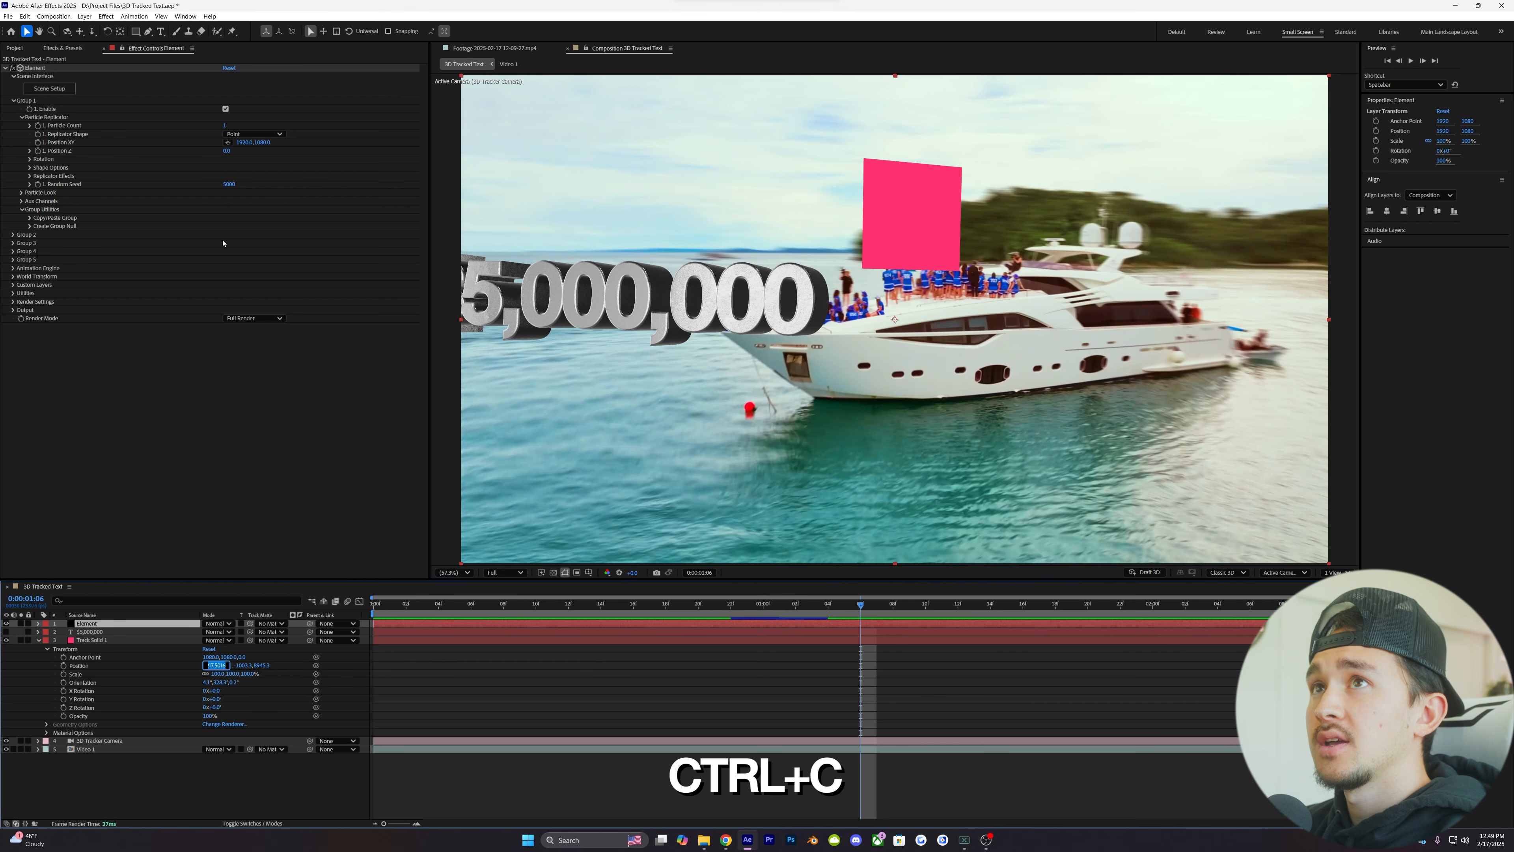
left_click(246, 142)
key("ctrl+v")
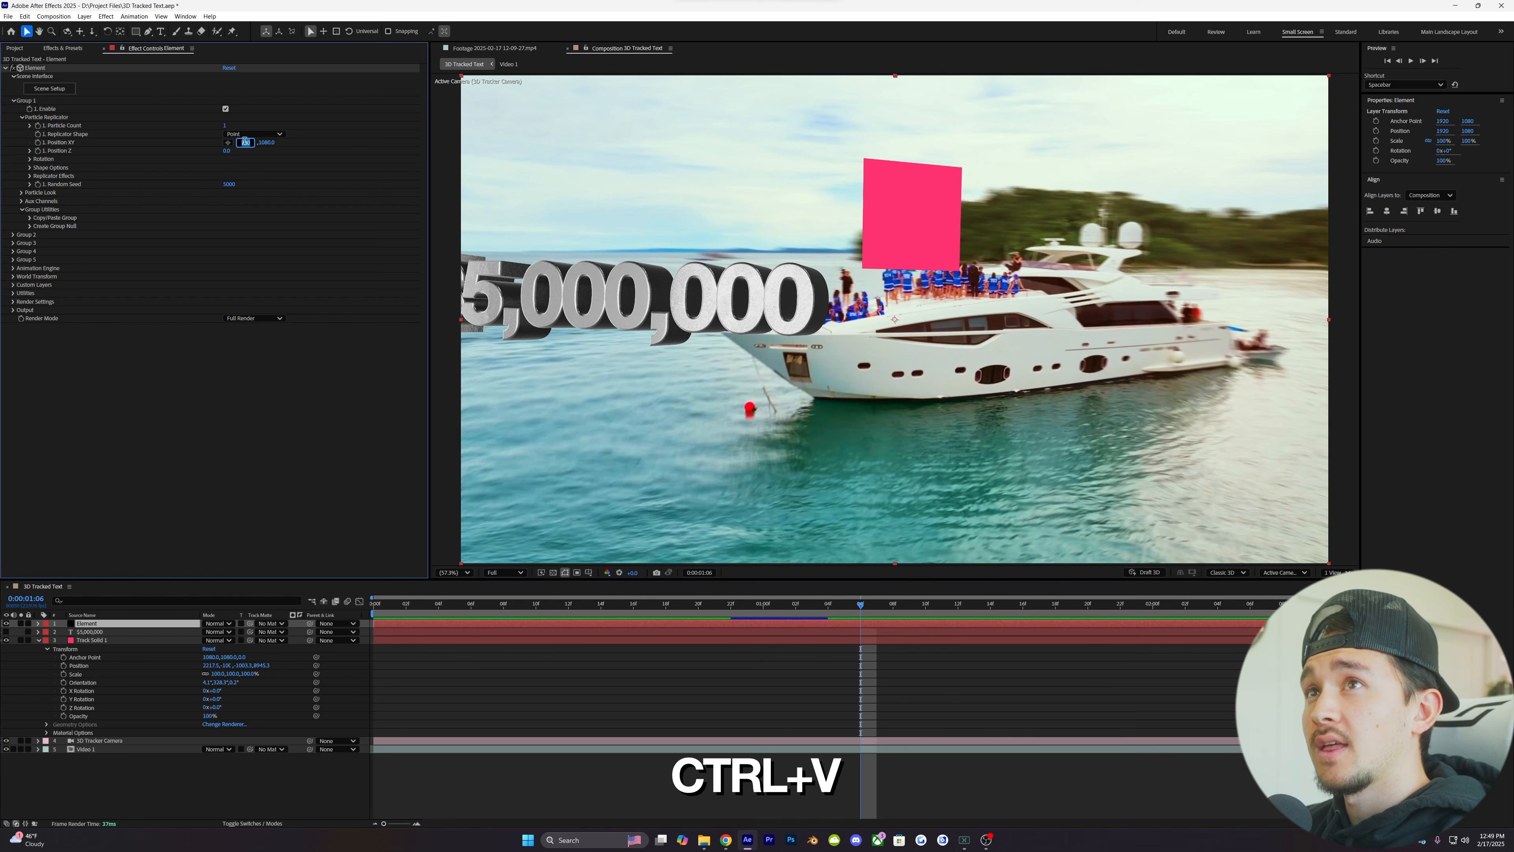
key("ctrl+v")
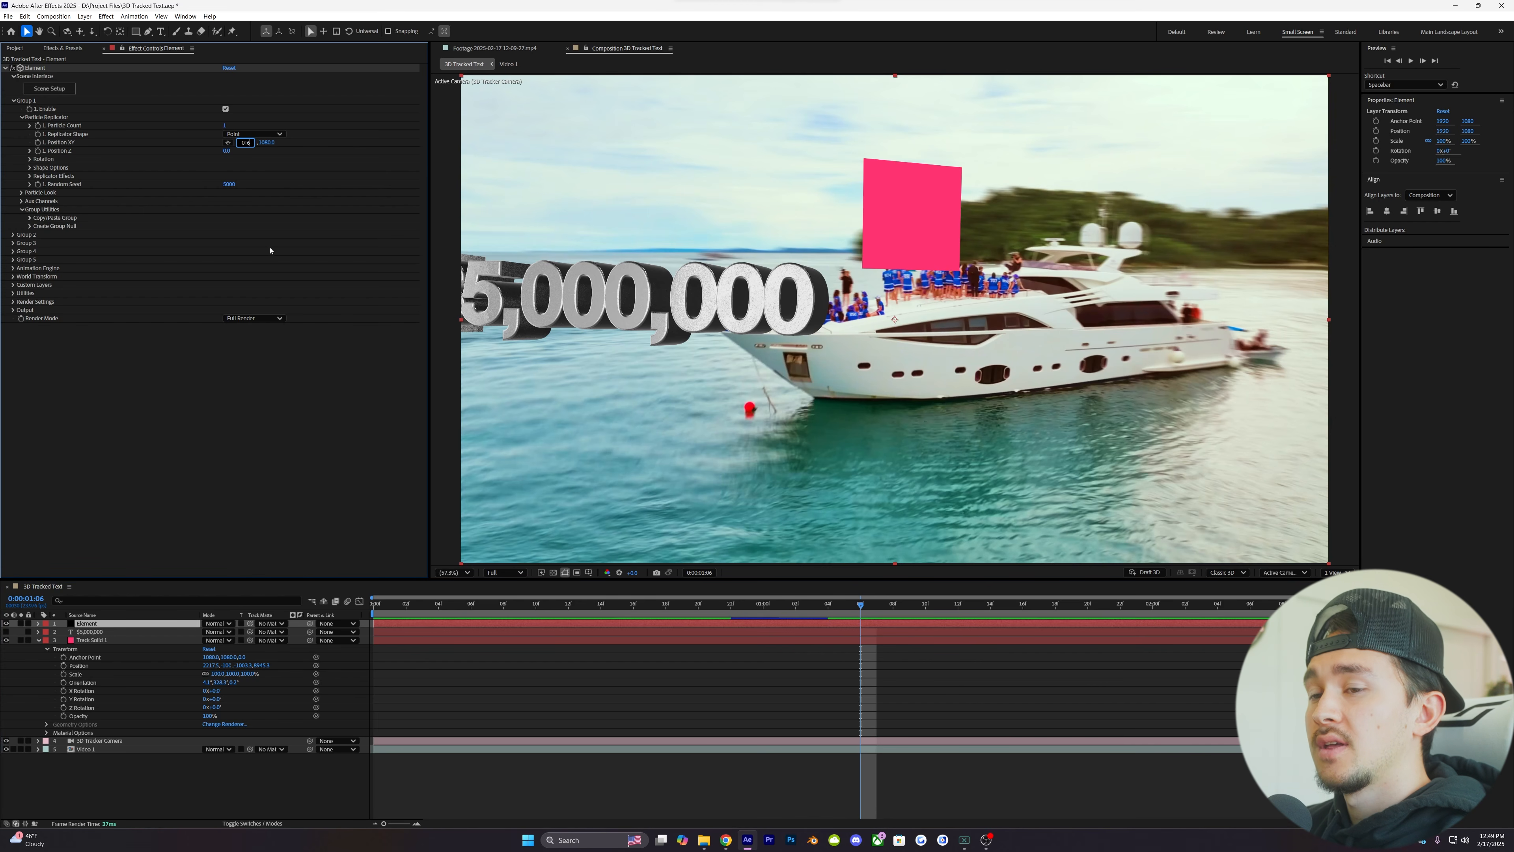
- Set the Y value of Element's Group 1 Position XY to match Track Solid 1's Y position
left_click(220, 667)
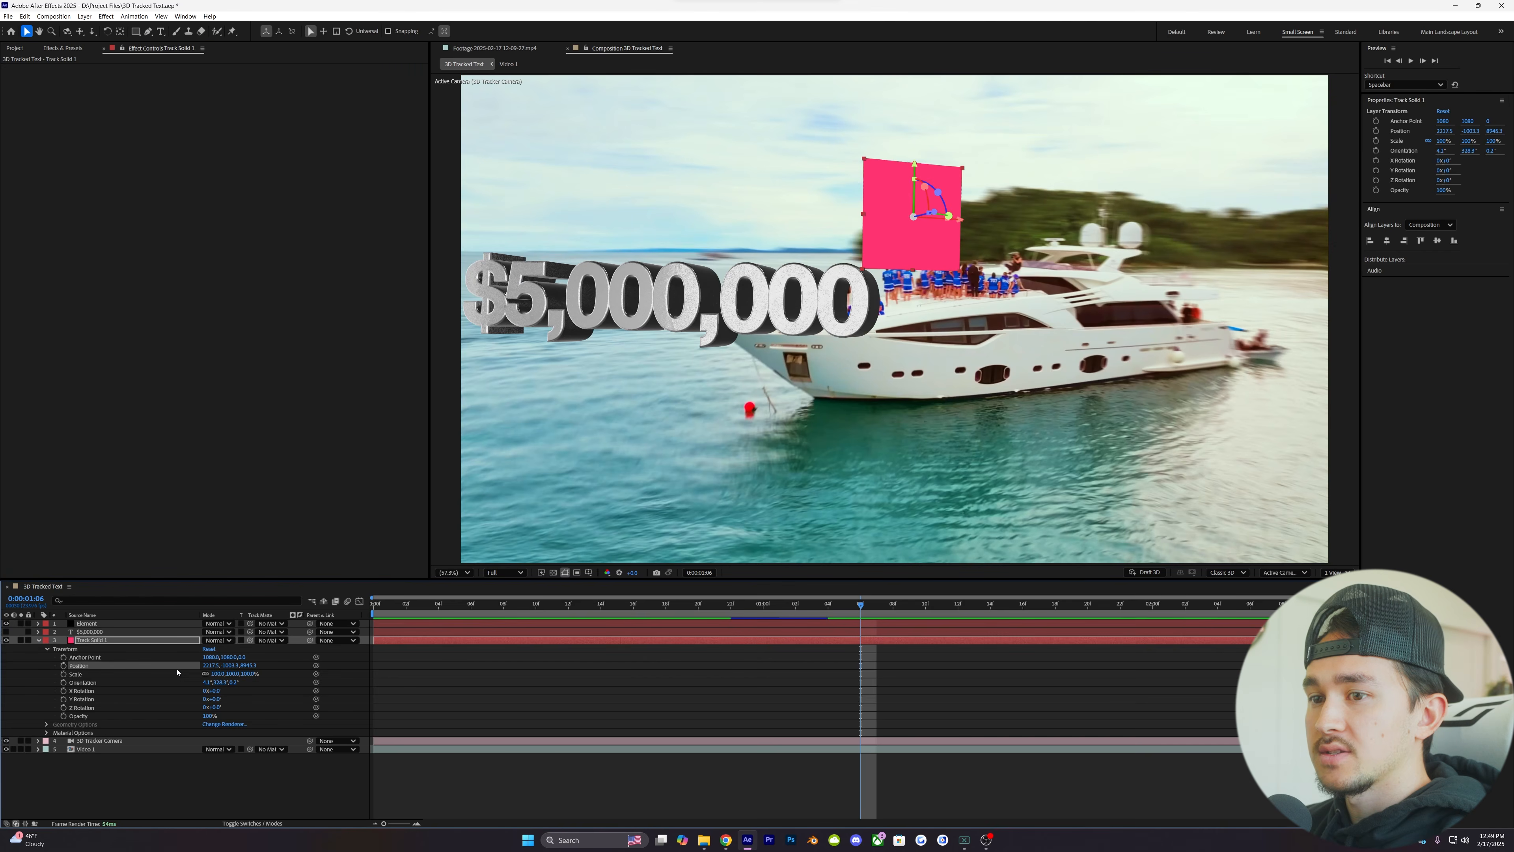
left_click(231, 666)
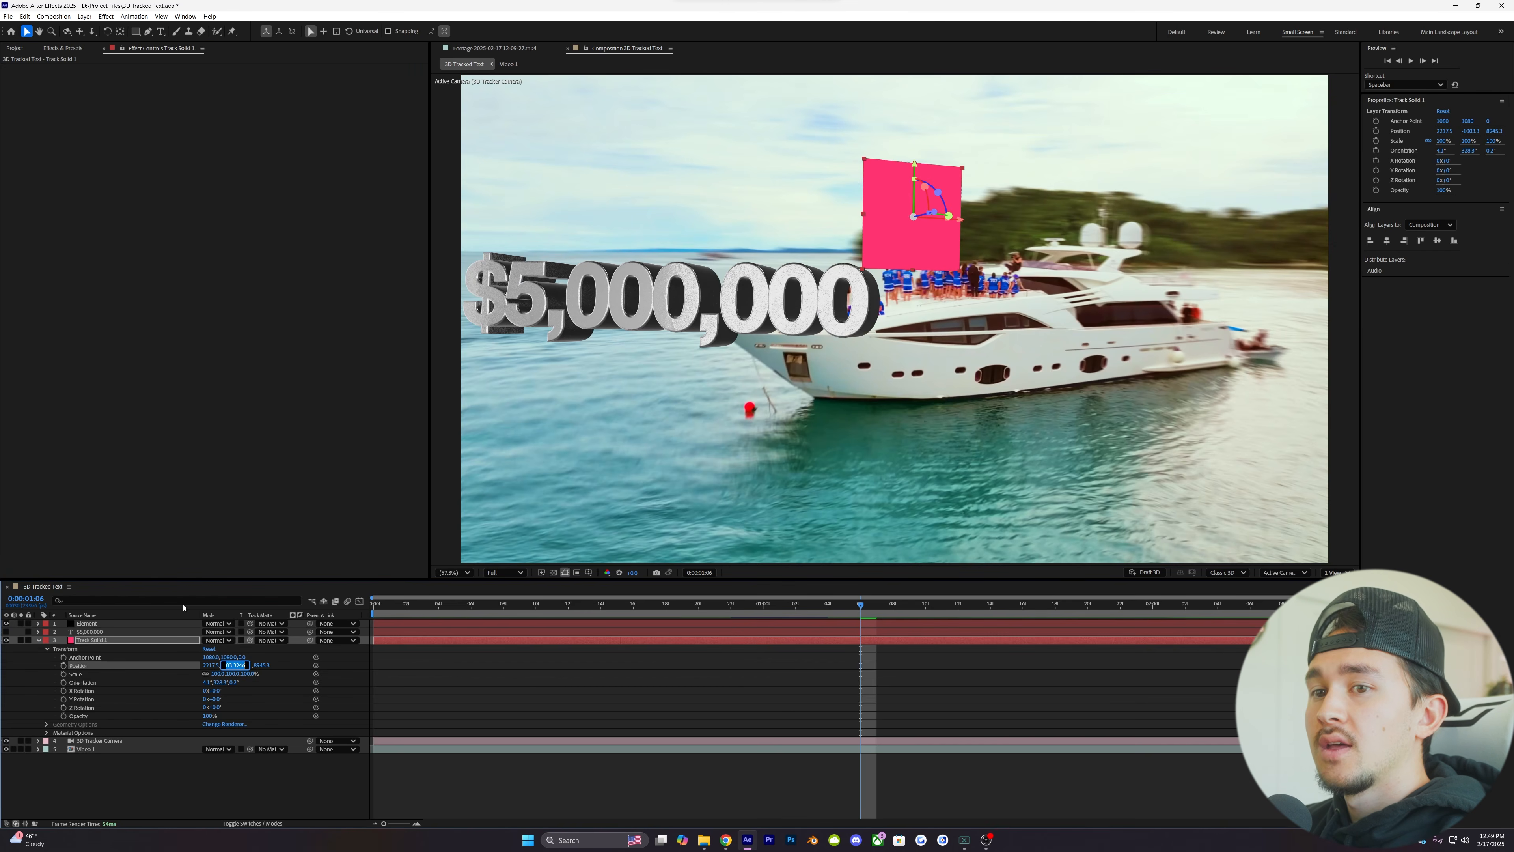
left_click(86, 624)
left_click(262, 142)
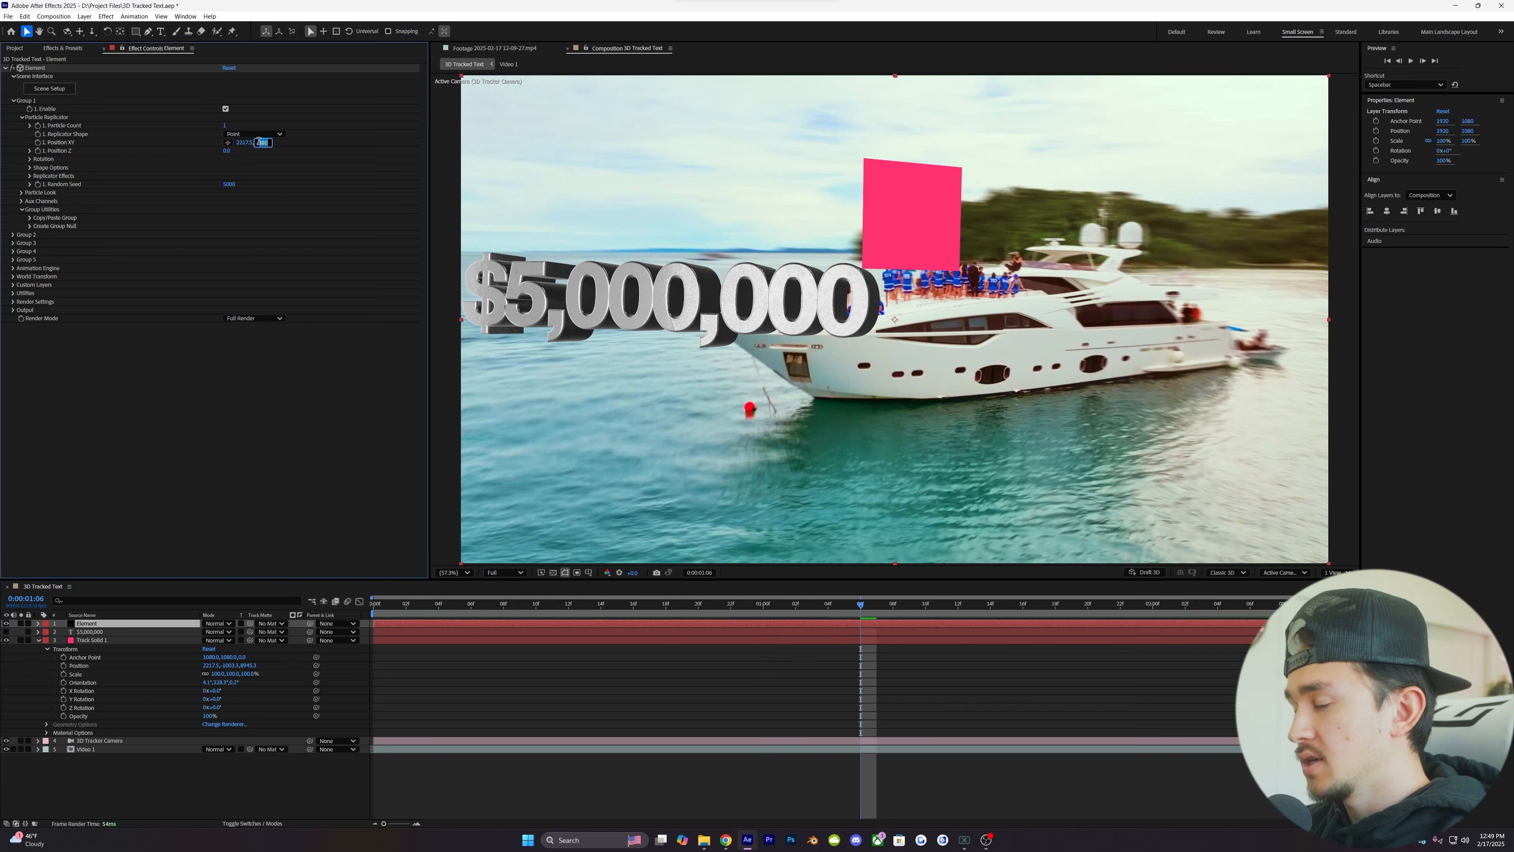
type("-946")
key("Return")
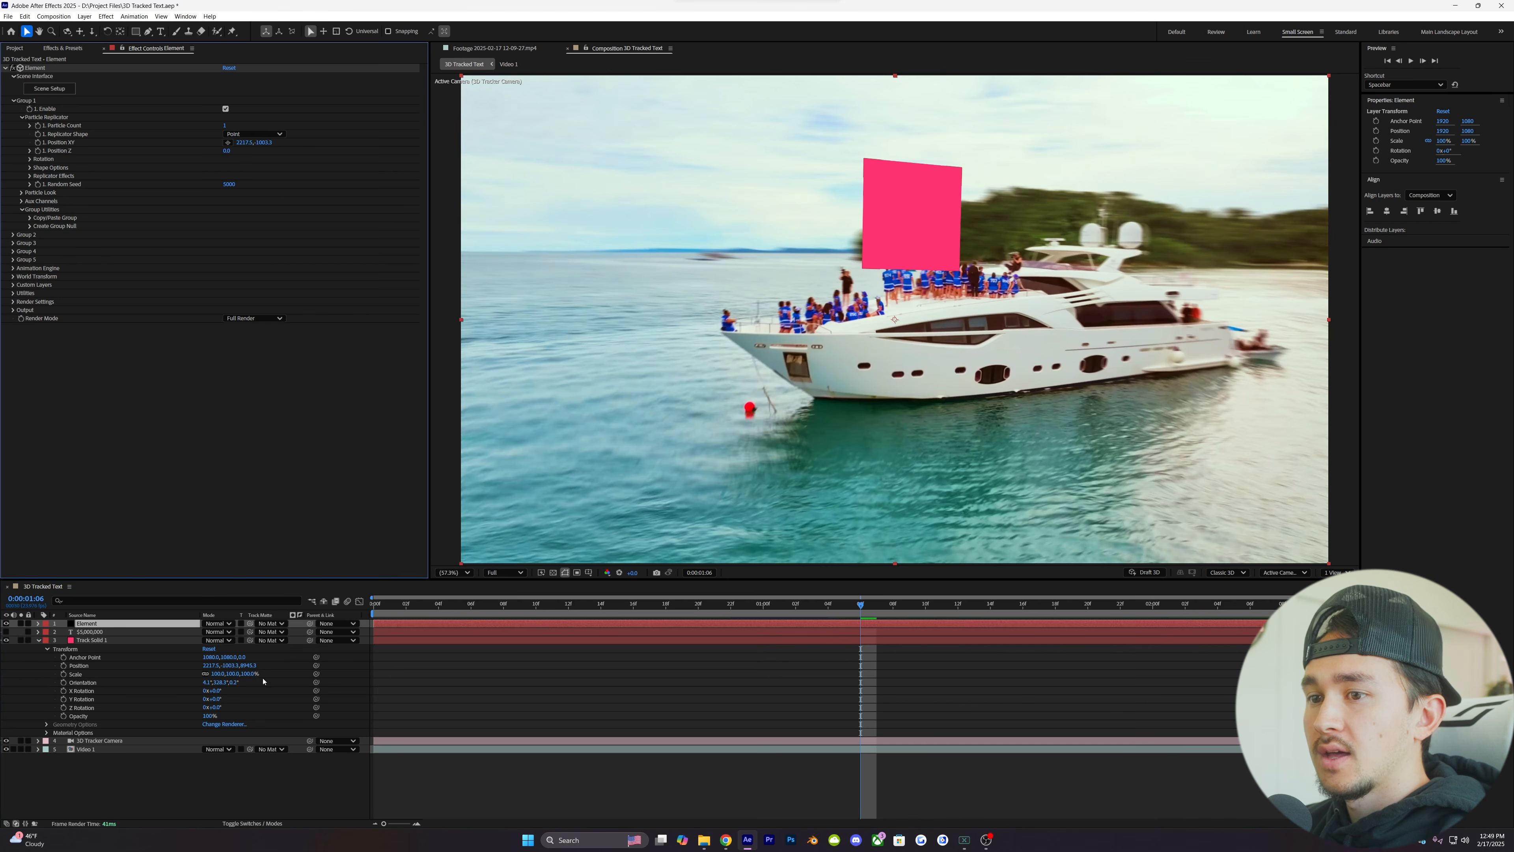
- Set Element's Group 1 Position Z to match Track Solid 1's Z position
left_click(253, 665)
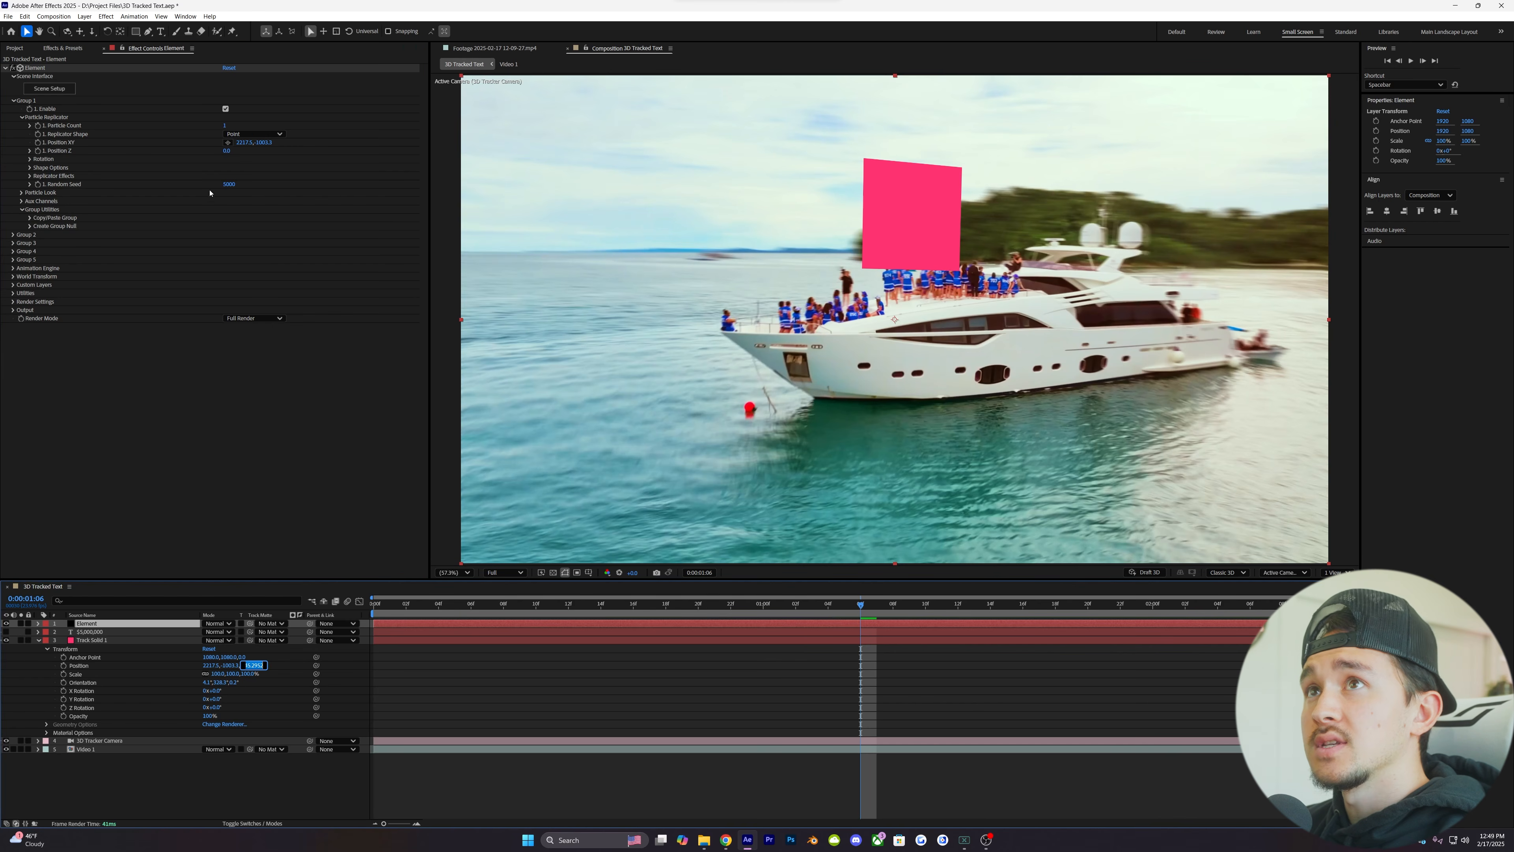
left_click(228, 151)
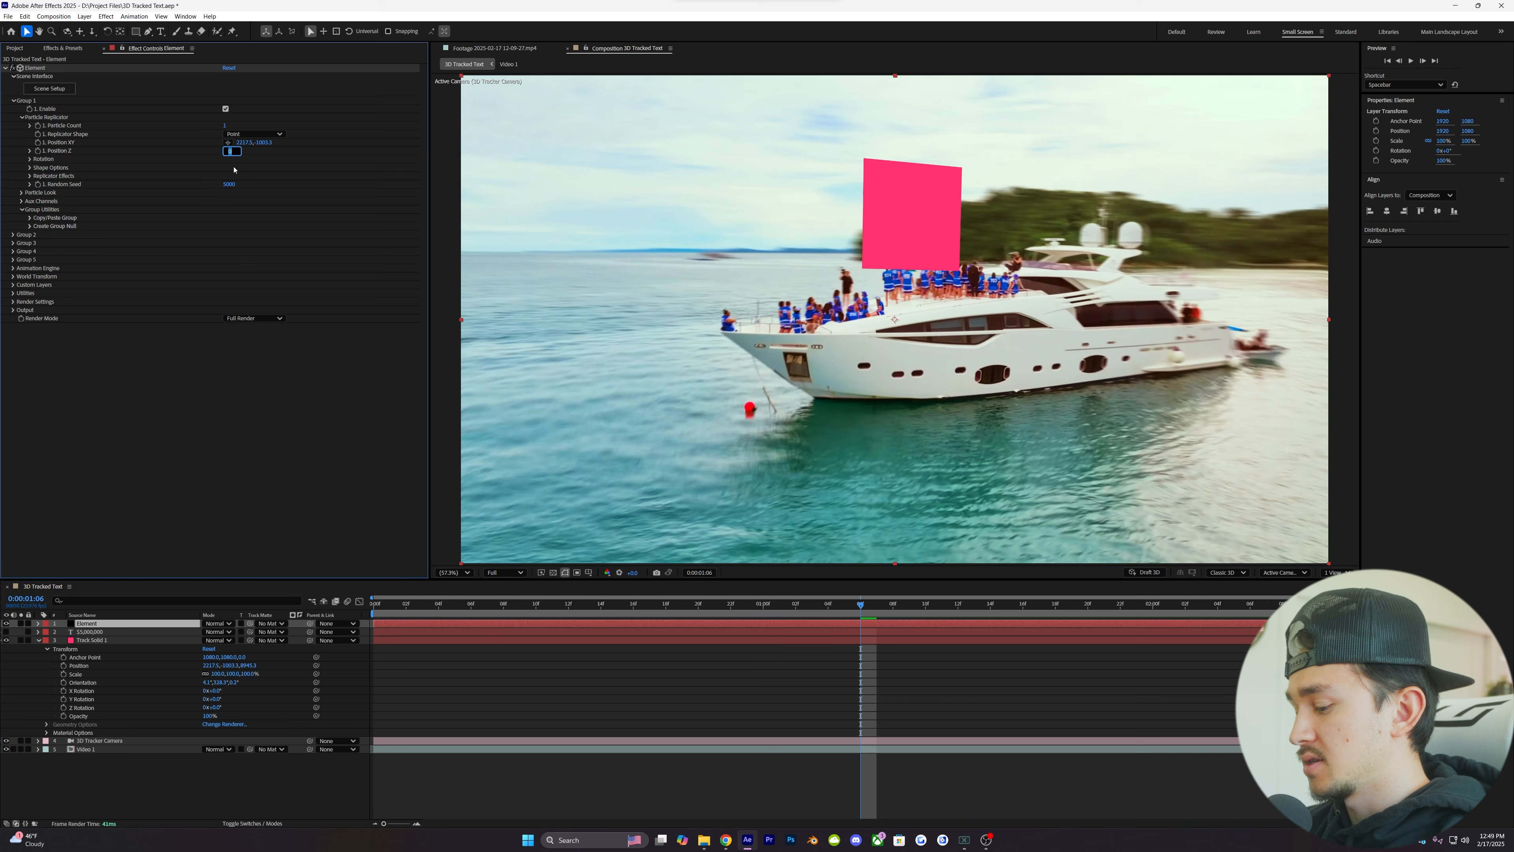
type("952")
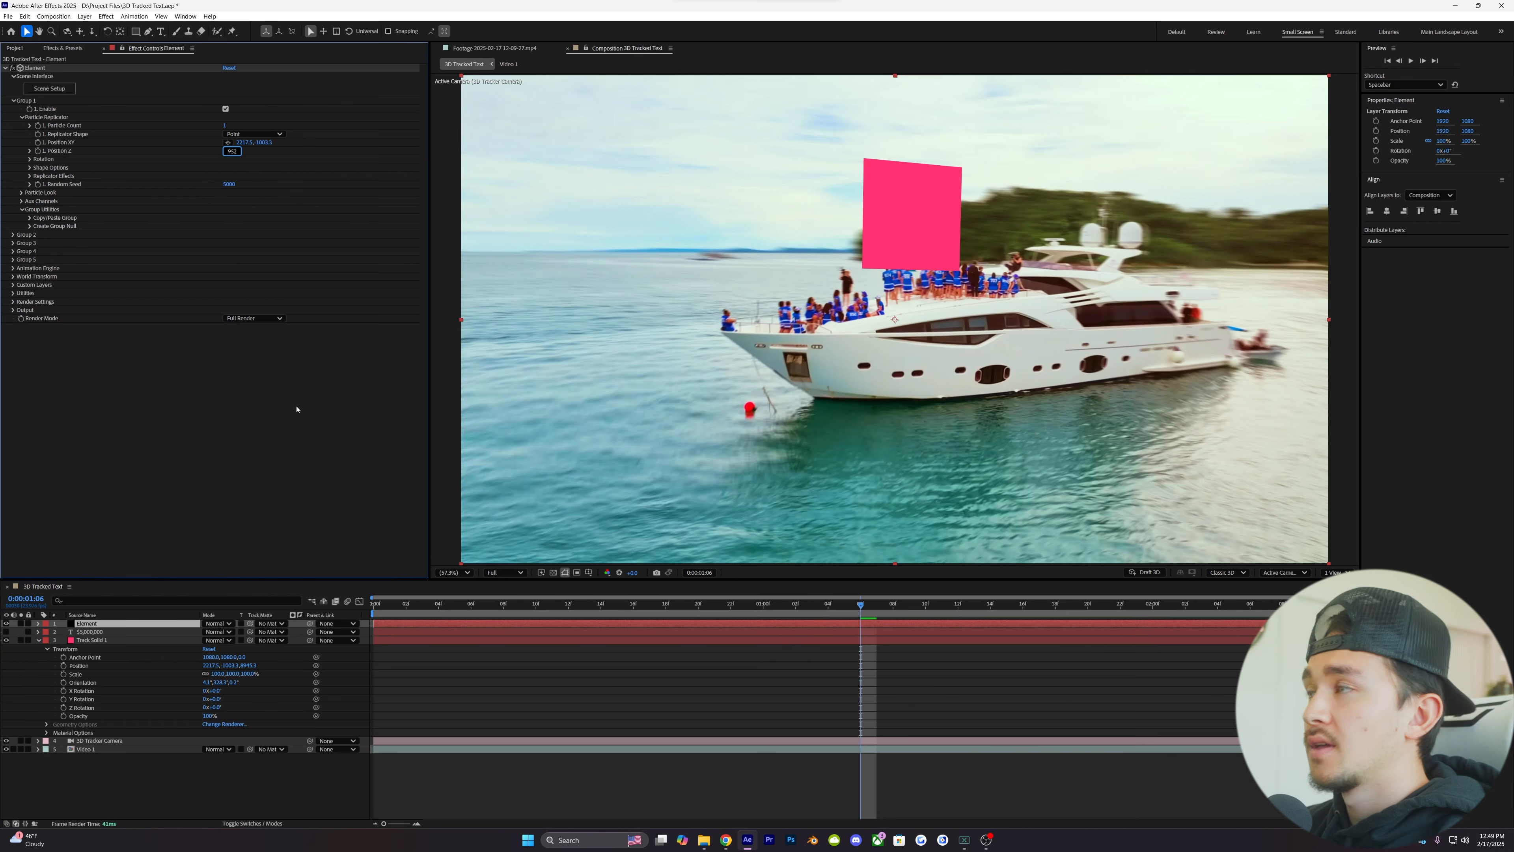
key("Return")
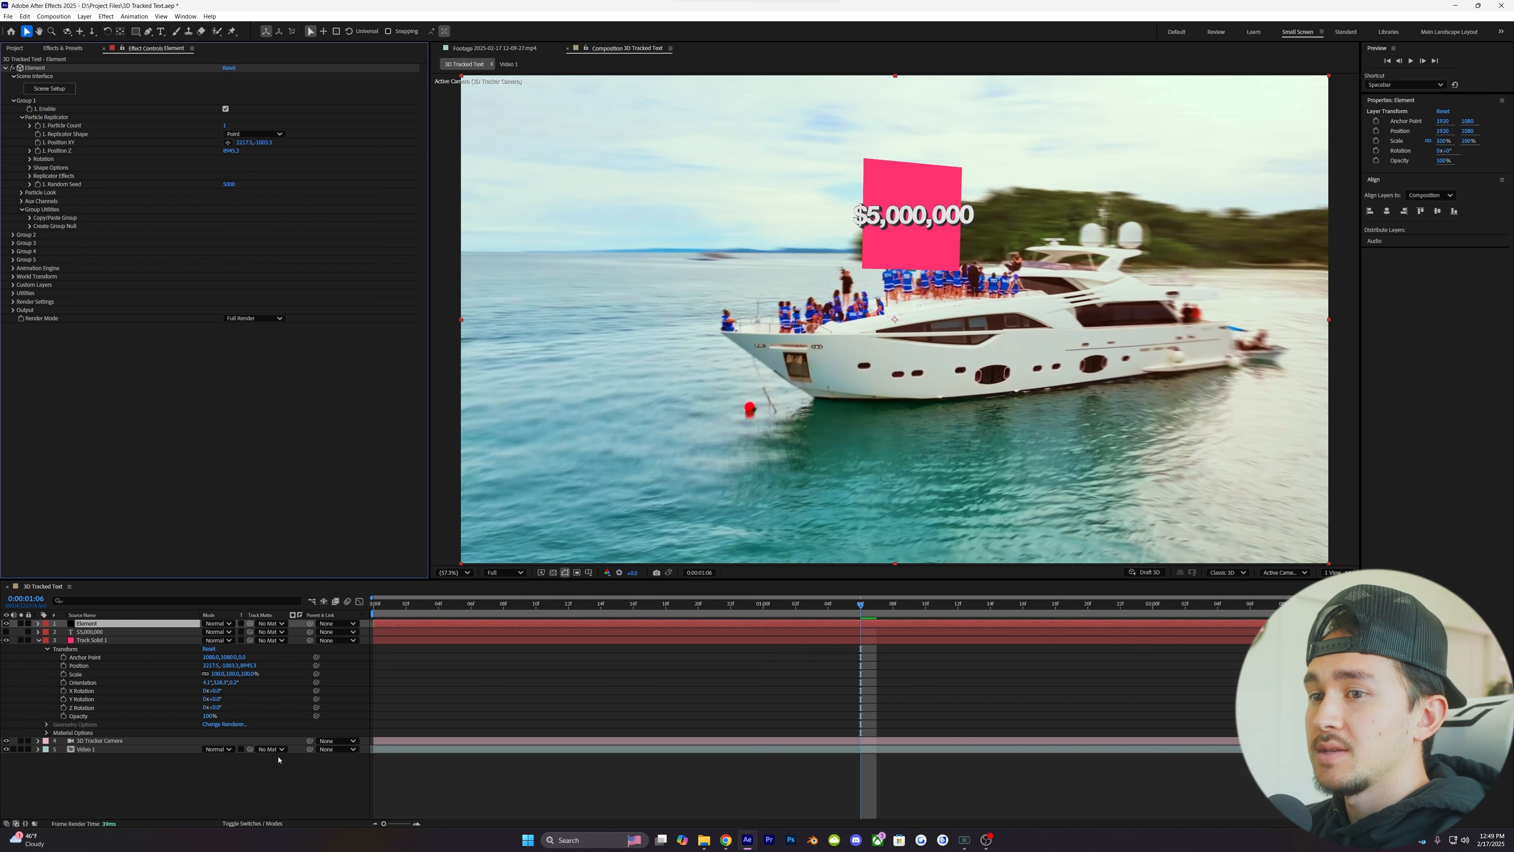
- Hide Track Solid 1 and enlarge the Element text by raising Group 1's Particle Size to about 24
mouse_move(861, 606)
left_mouse_down()
mouse_move(584, 621)
mouse_move(835, 616)
left_mouse_up()
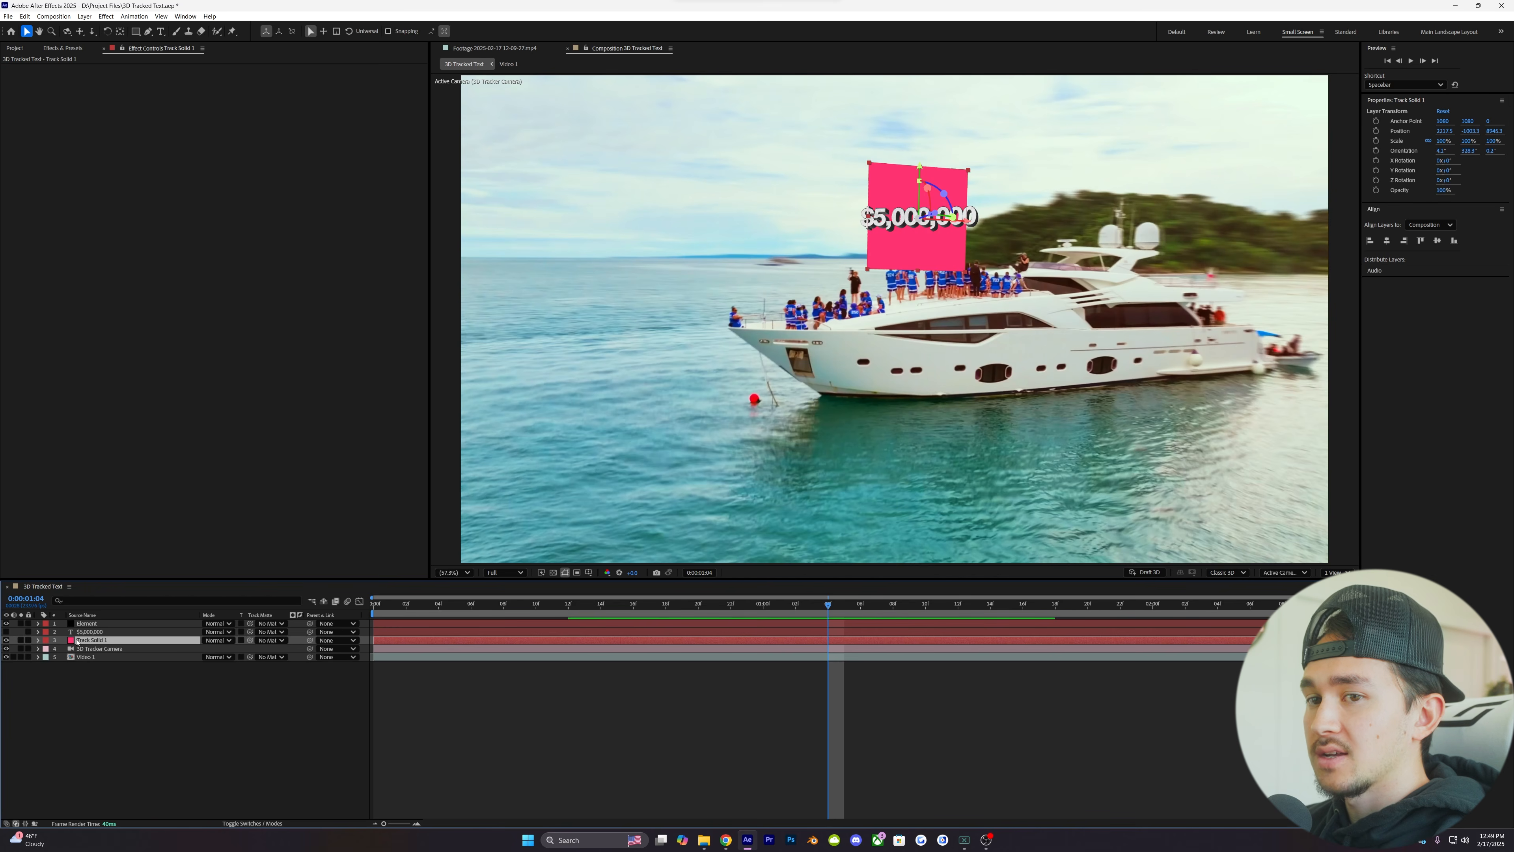
left_click(6, 640)
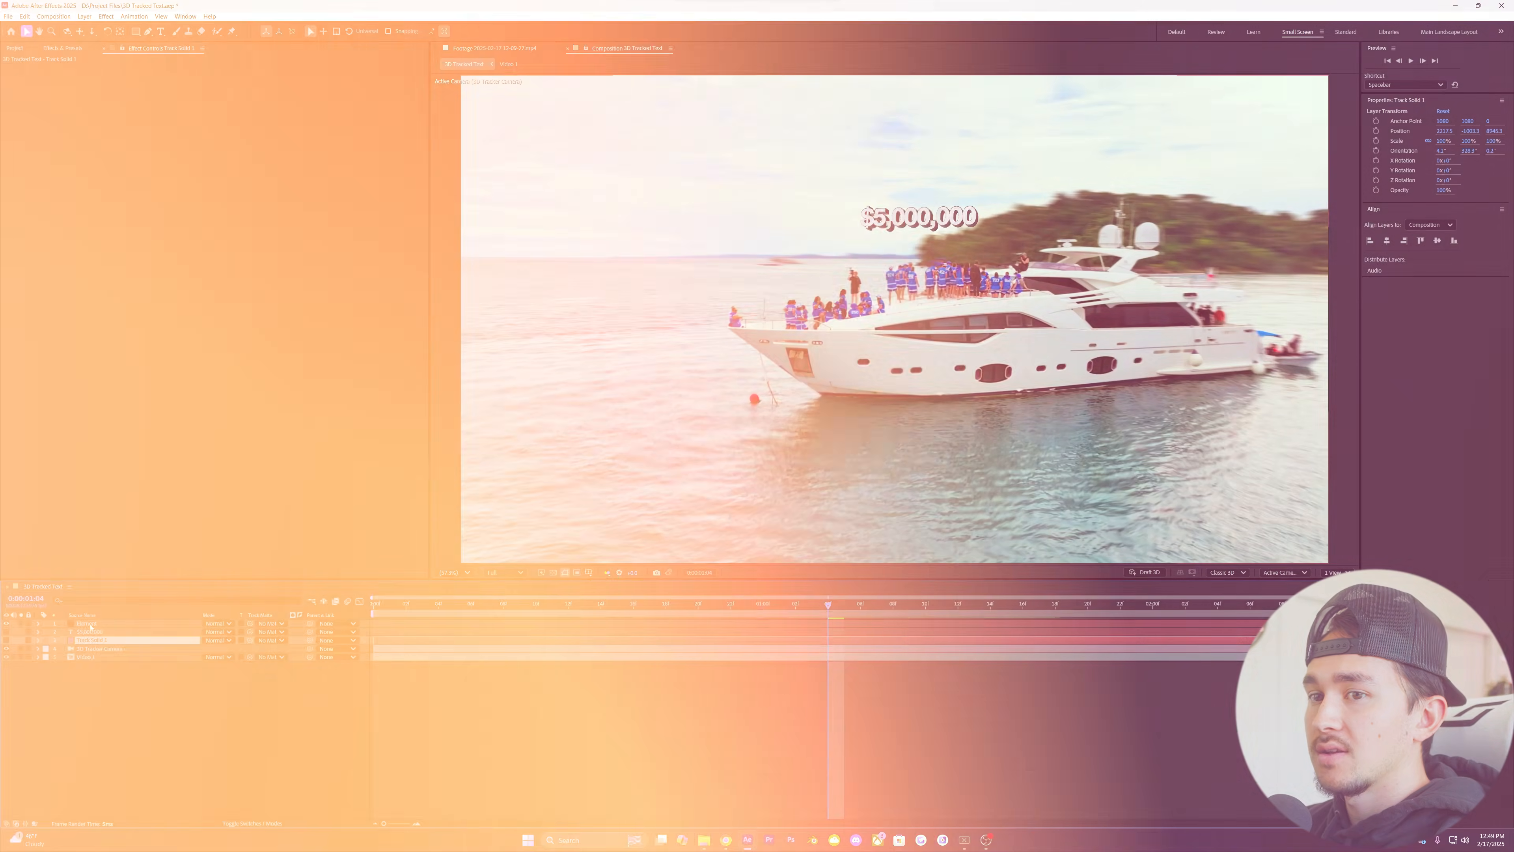
left_click(97, 625)
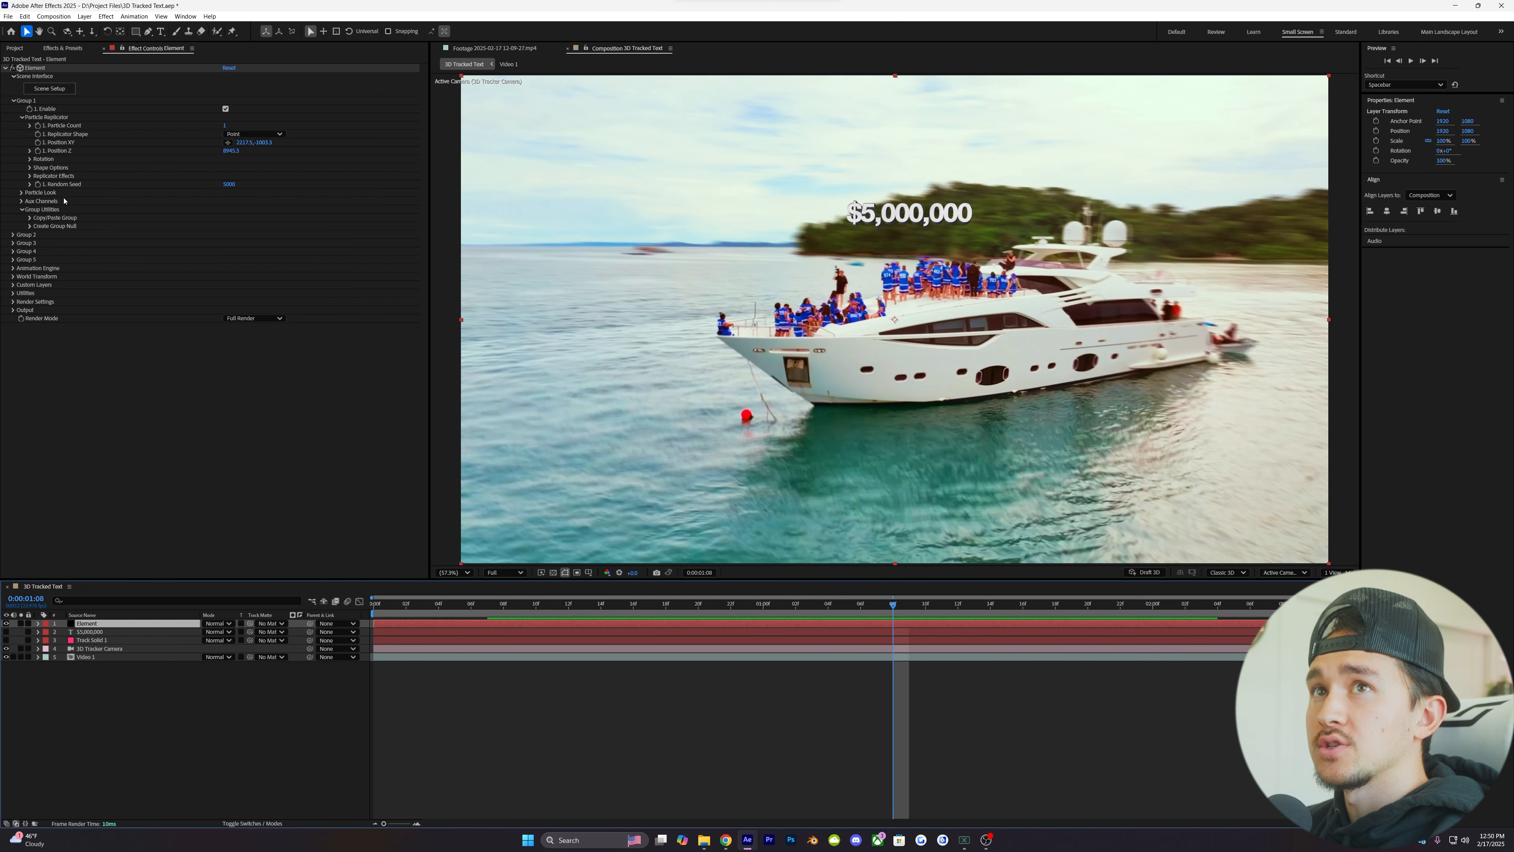
left_click(22, 192)
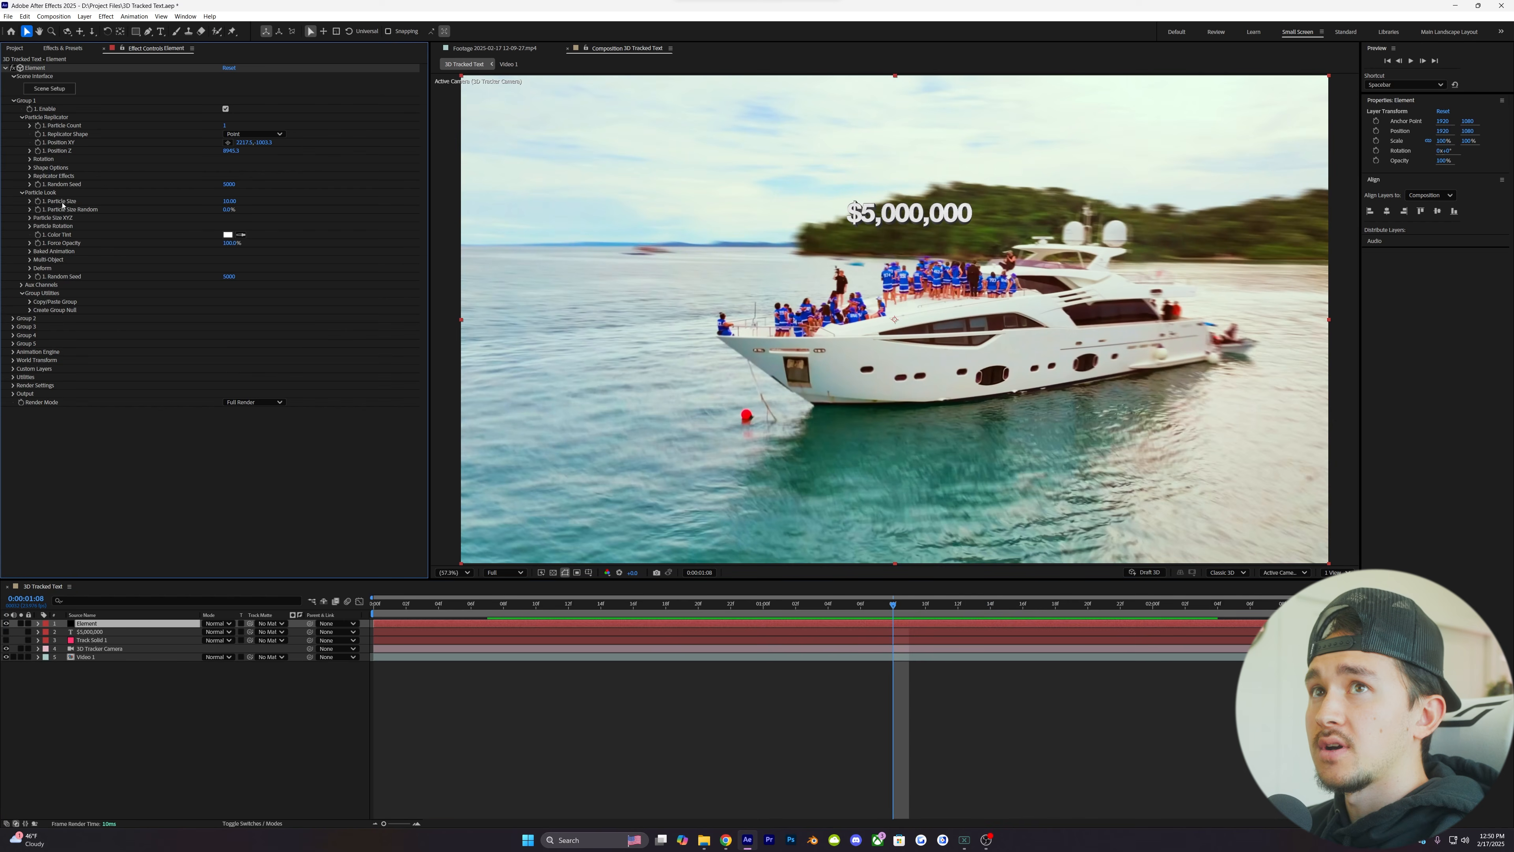
left_click_drag(229, 201, 291, 191)
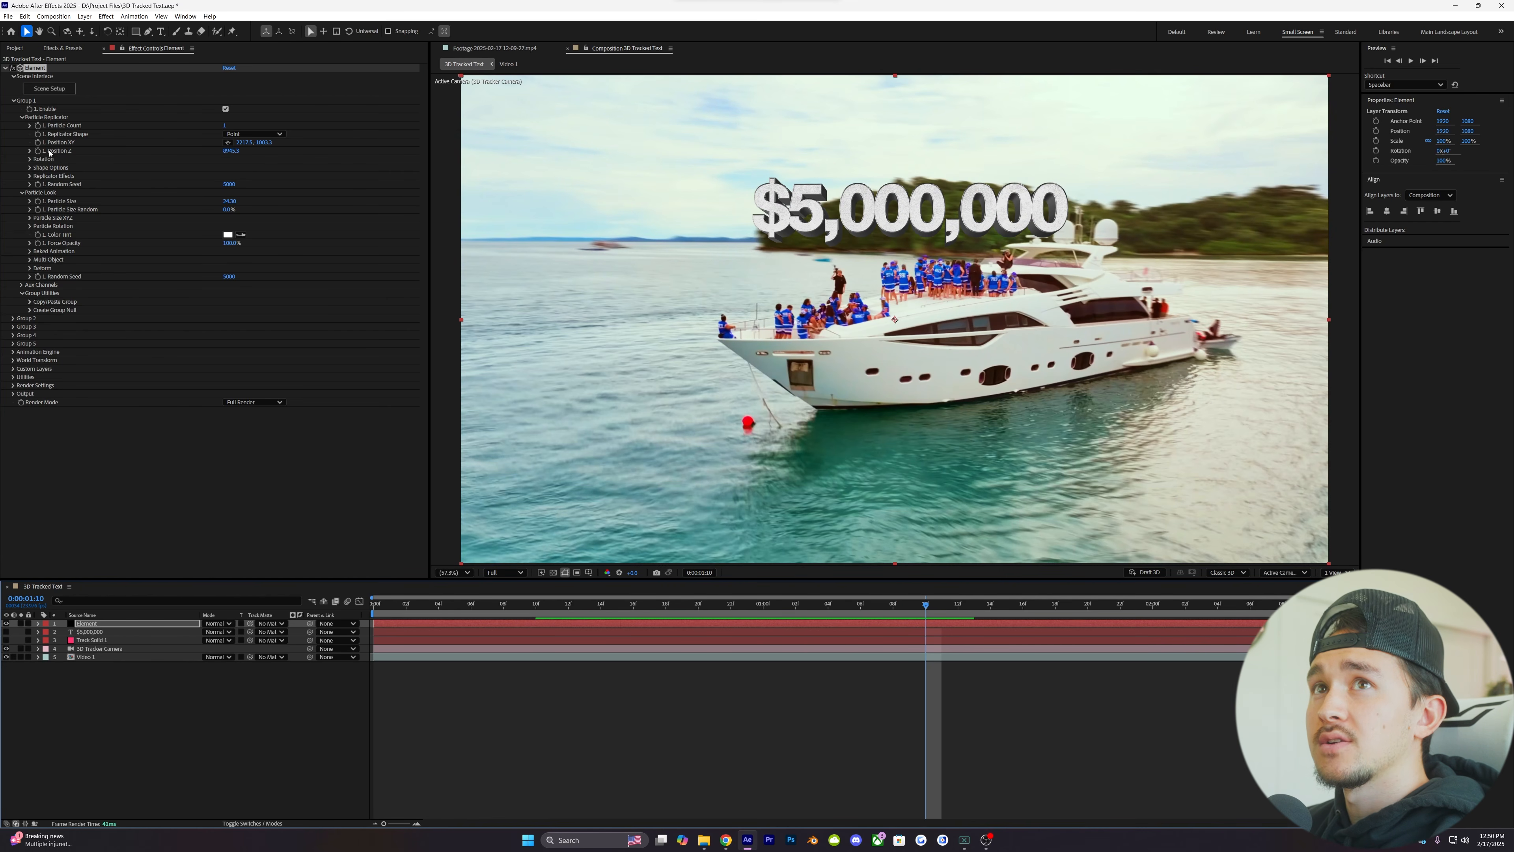
- Adjust the Y Rotation of the "$5,000,000" text in Element's Group 1 Particle Replicator
left_click(30, 160)
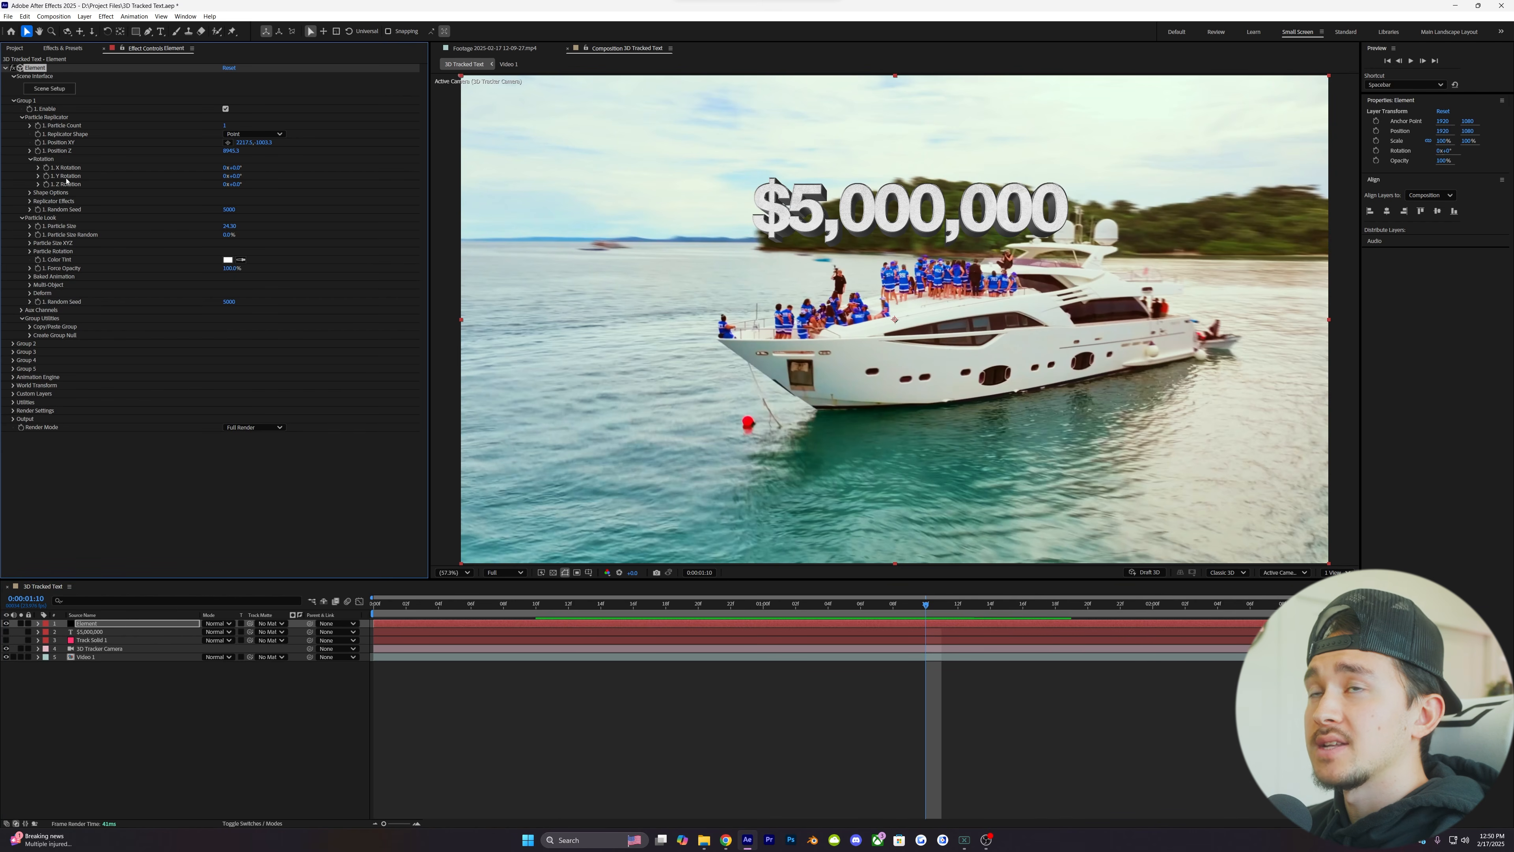
left_click_drag(235, 175, 231, 174)
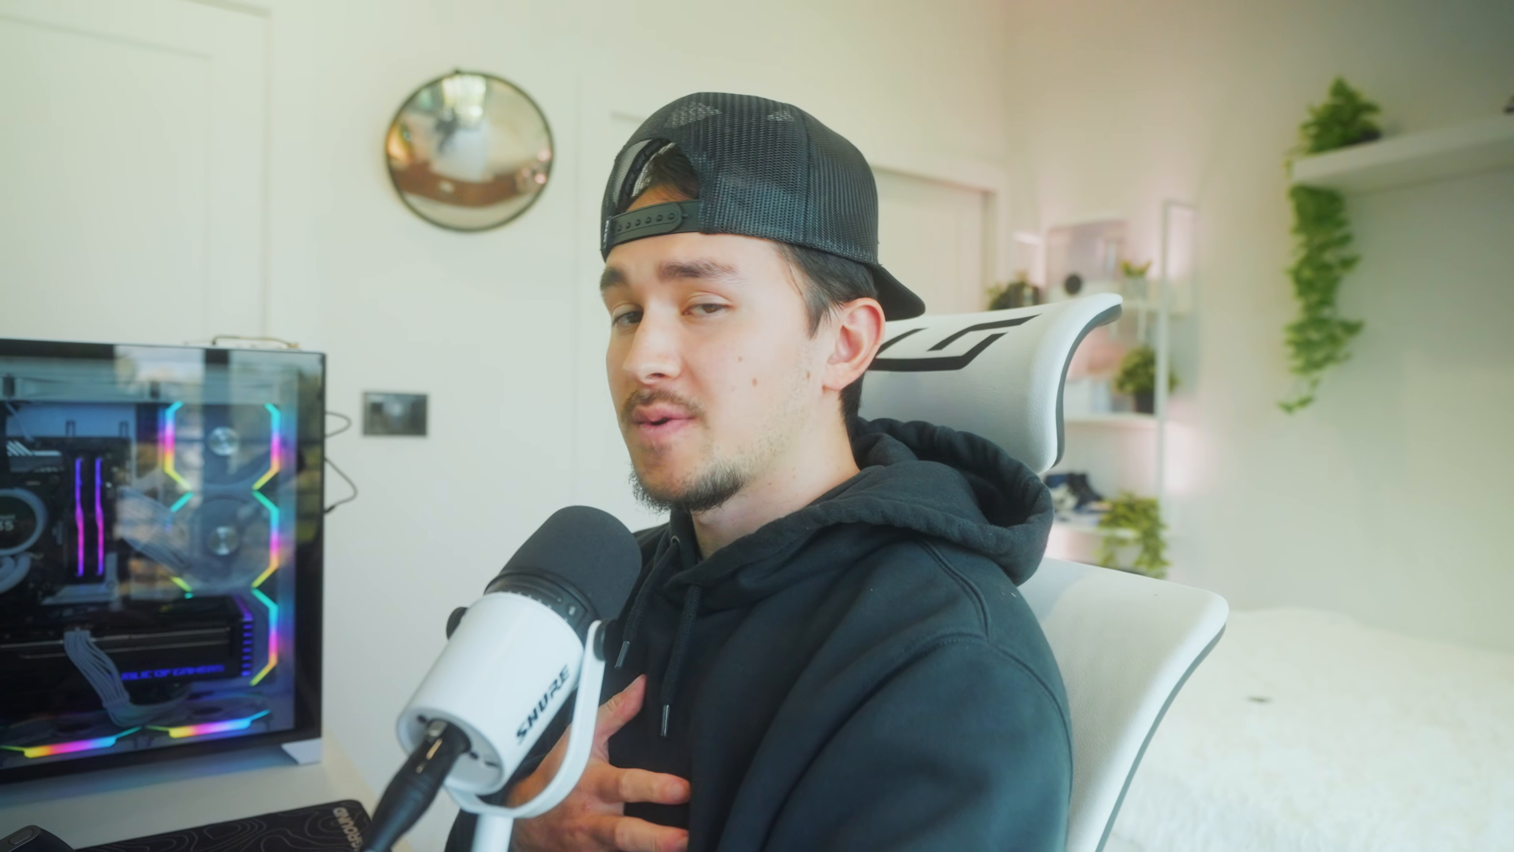
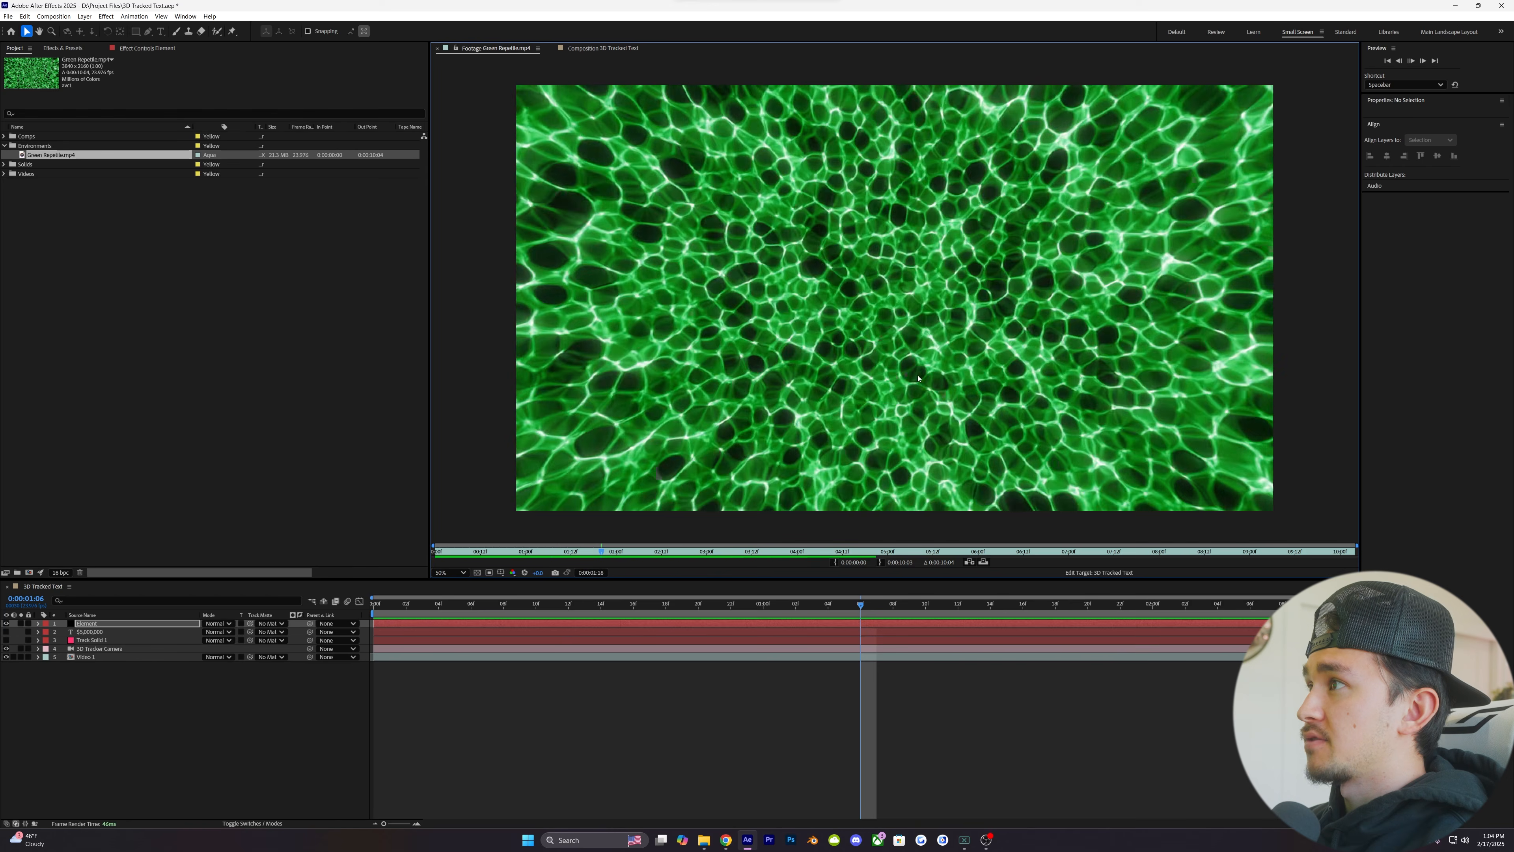
- Add Green Repetile.mp4 as the bottom layer of the 3D Tracked Text composition and hide it
key("space")
left_click_drag(51, 155, 369, 682)
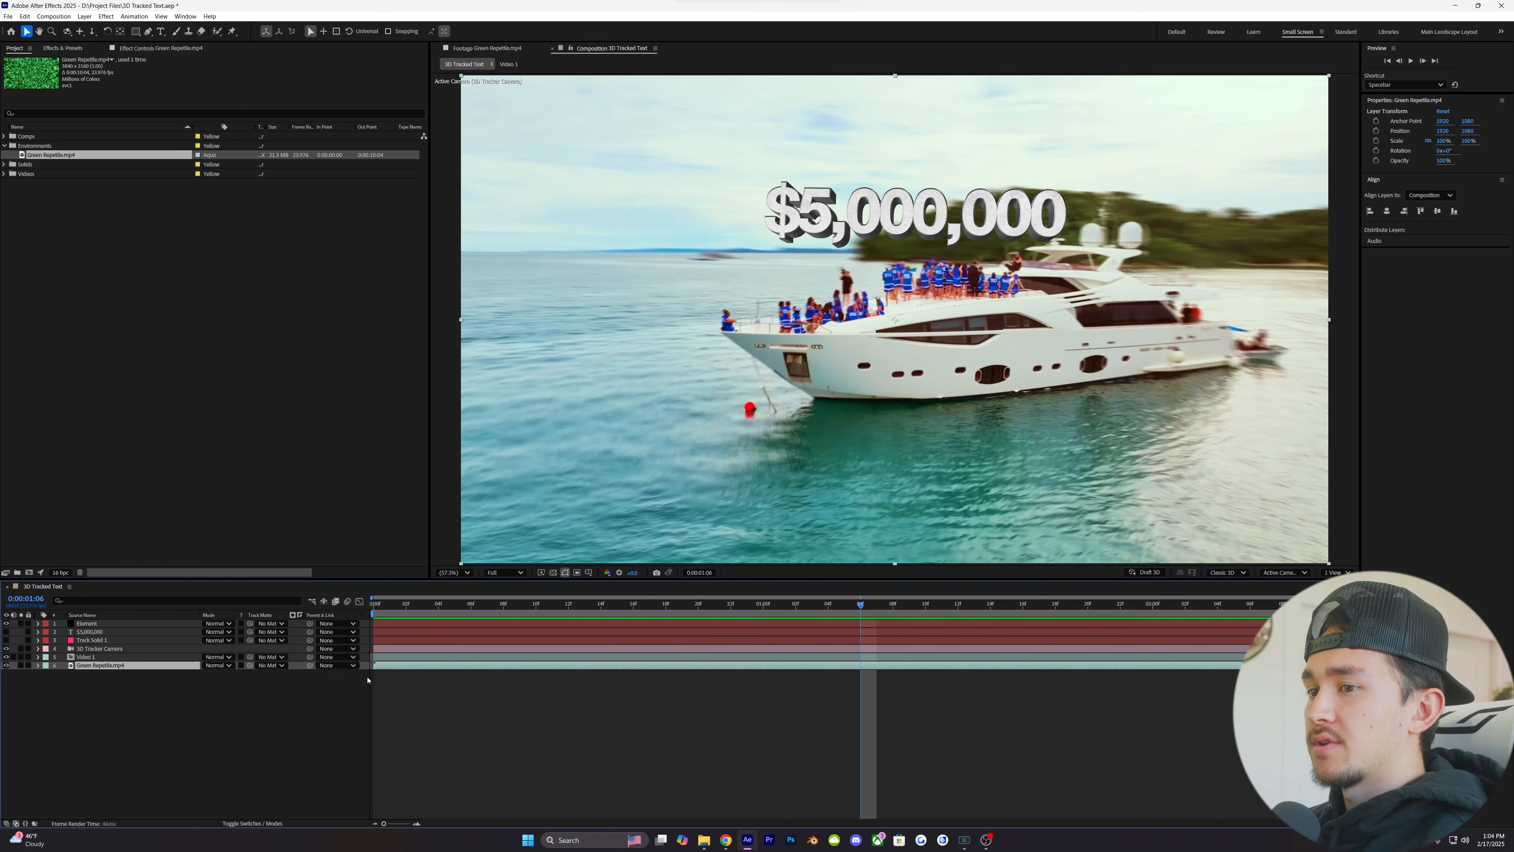
left_click(7, 665)
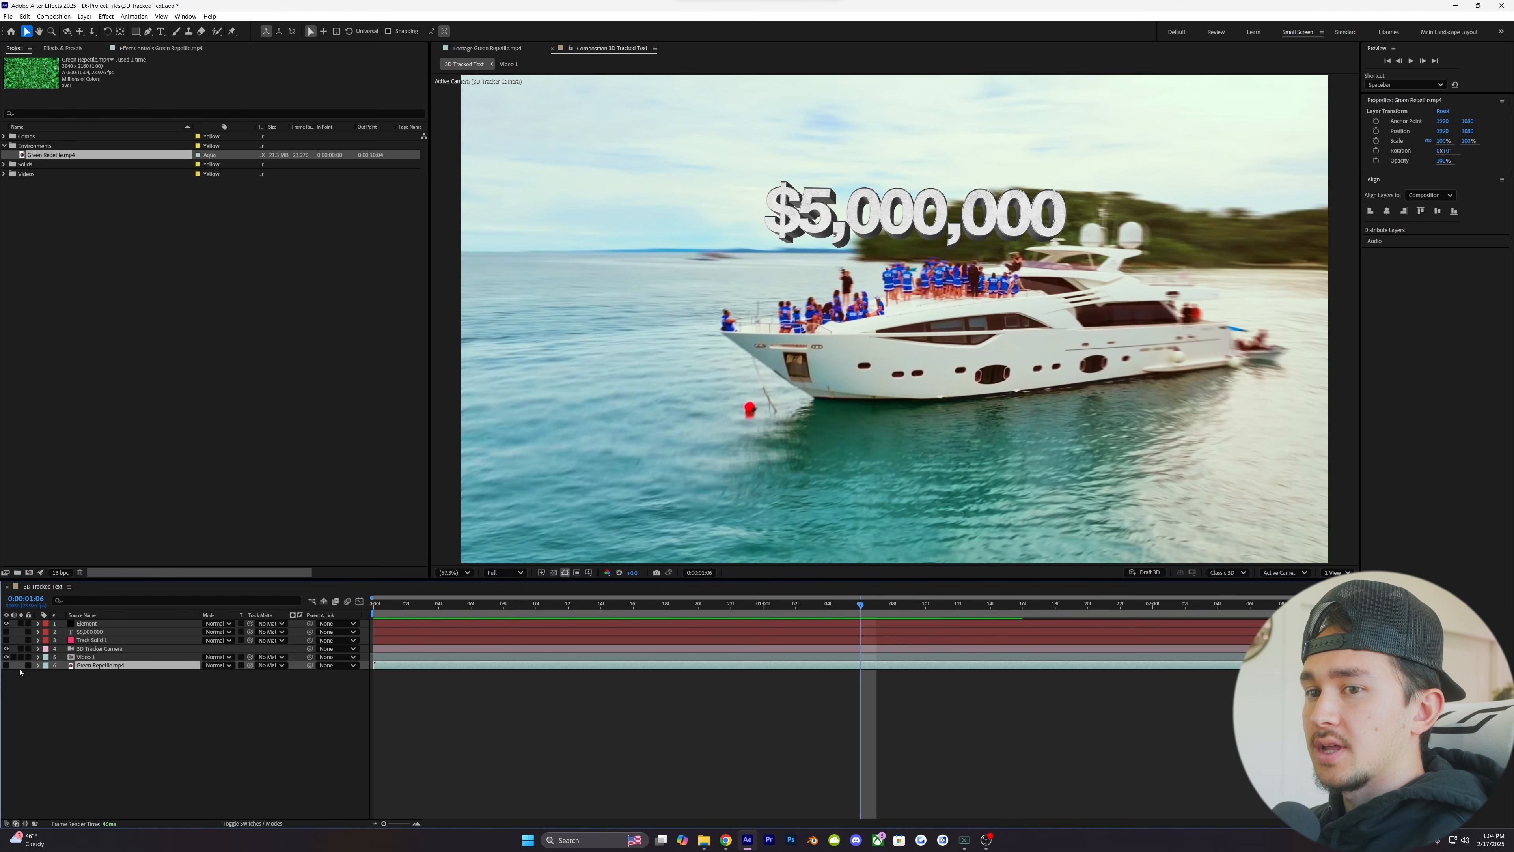
- Assign Green Repetile.mp4 as Layer 1 of the Element effect's Custom Texture Maps
left_click(94, 625)
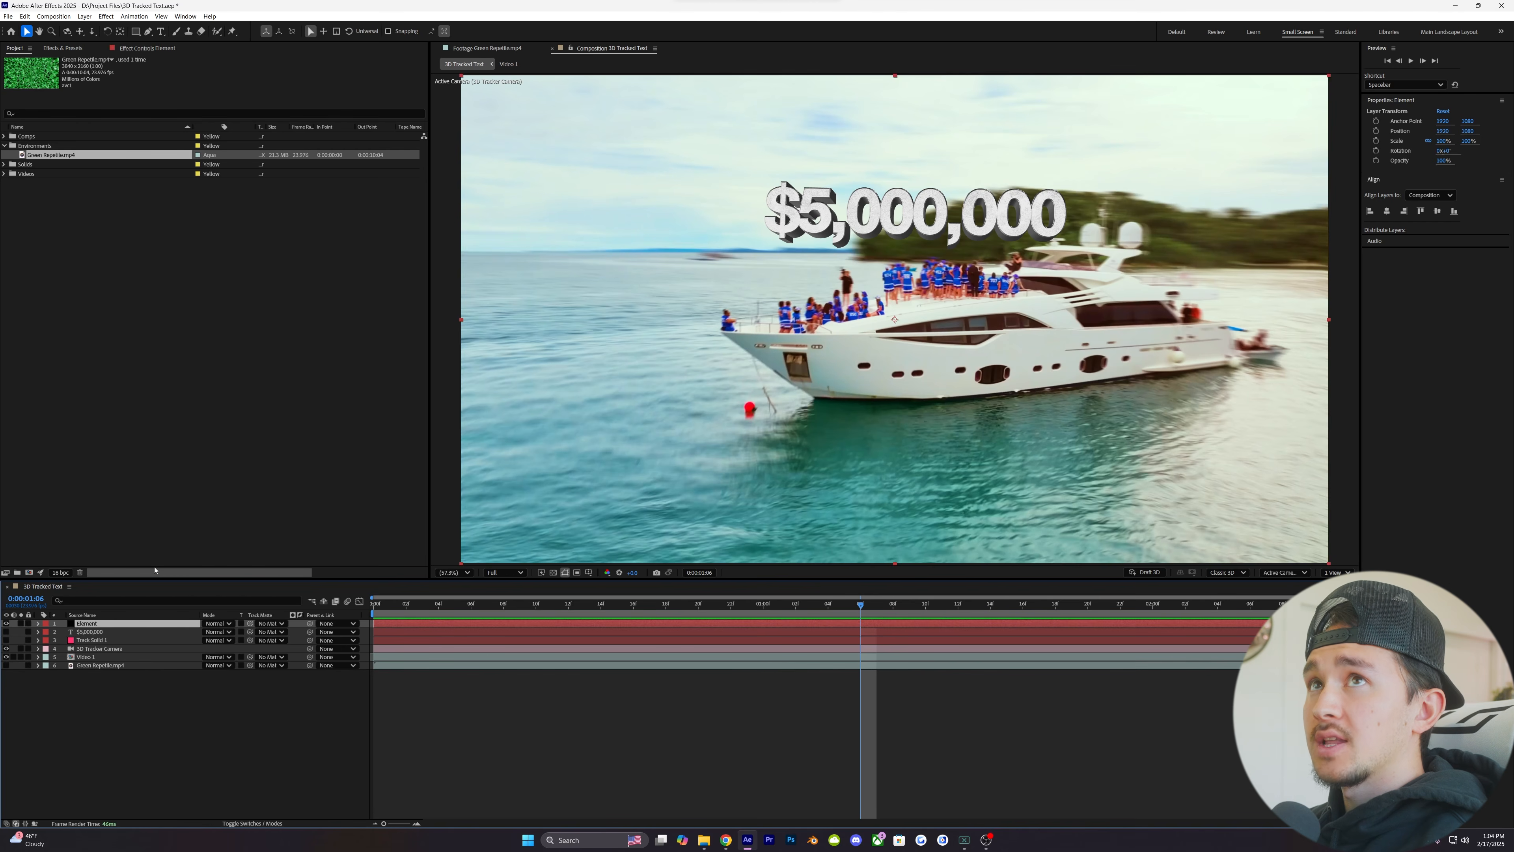
left_click(143, 48)
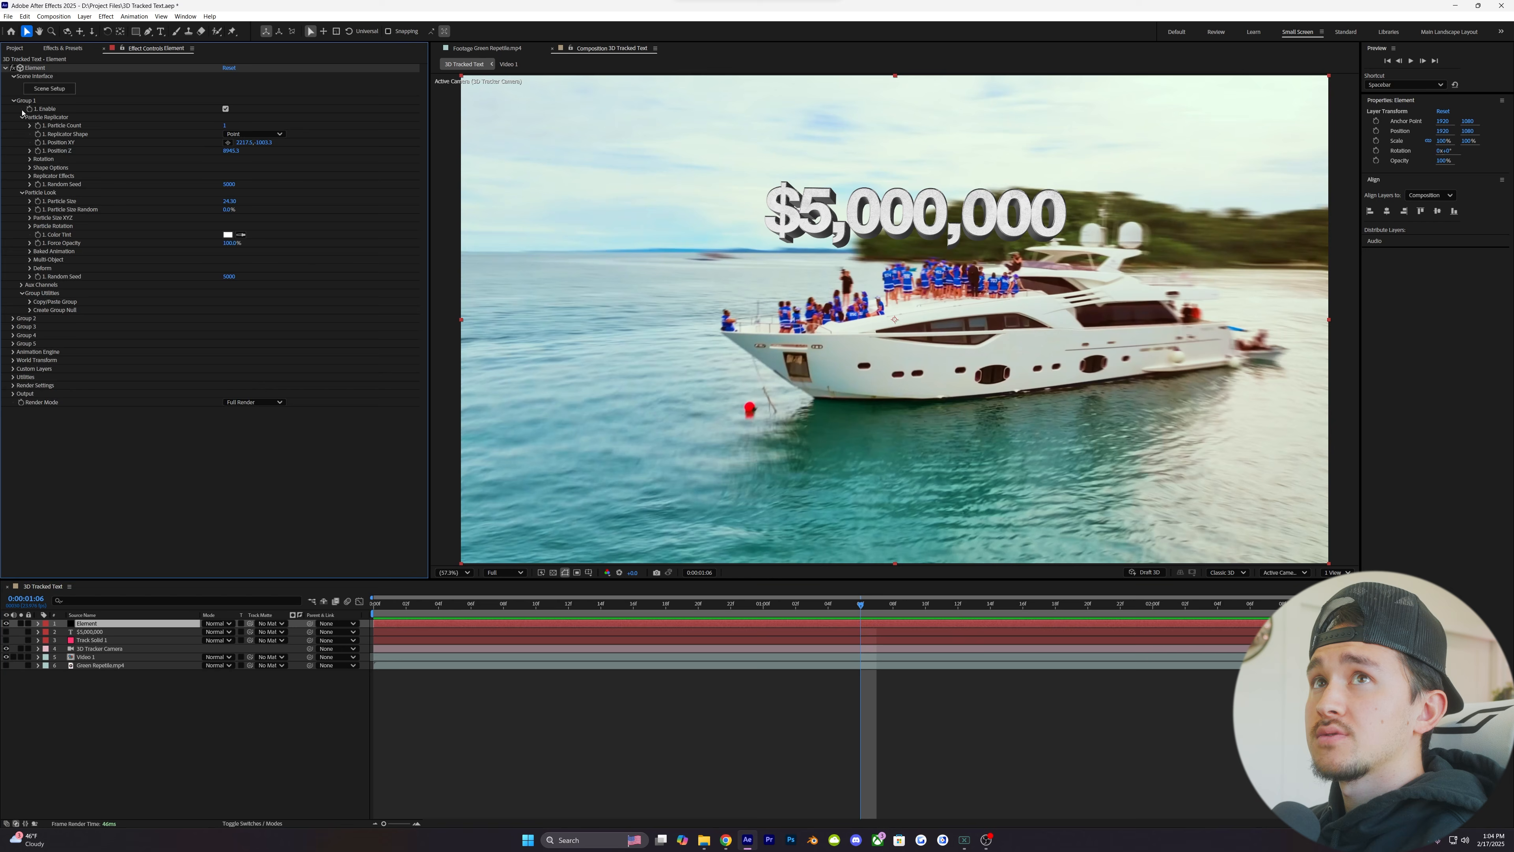
left_click(15, 101)
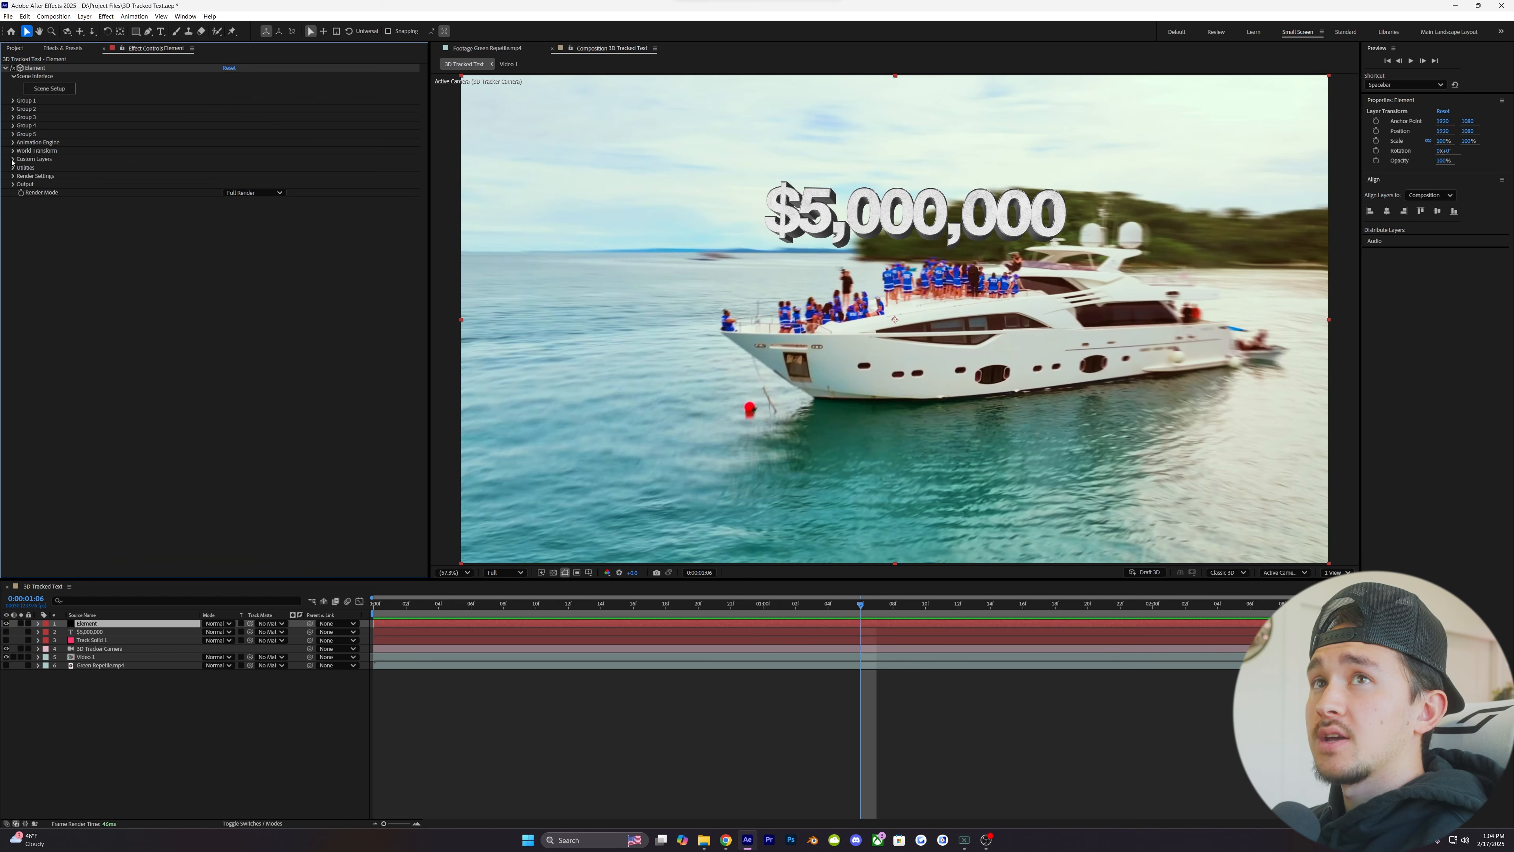
left_click(13, 160)
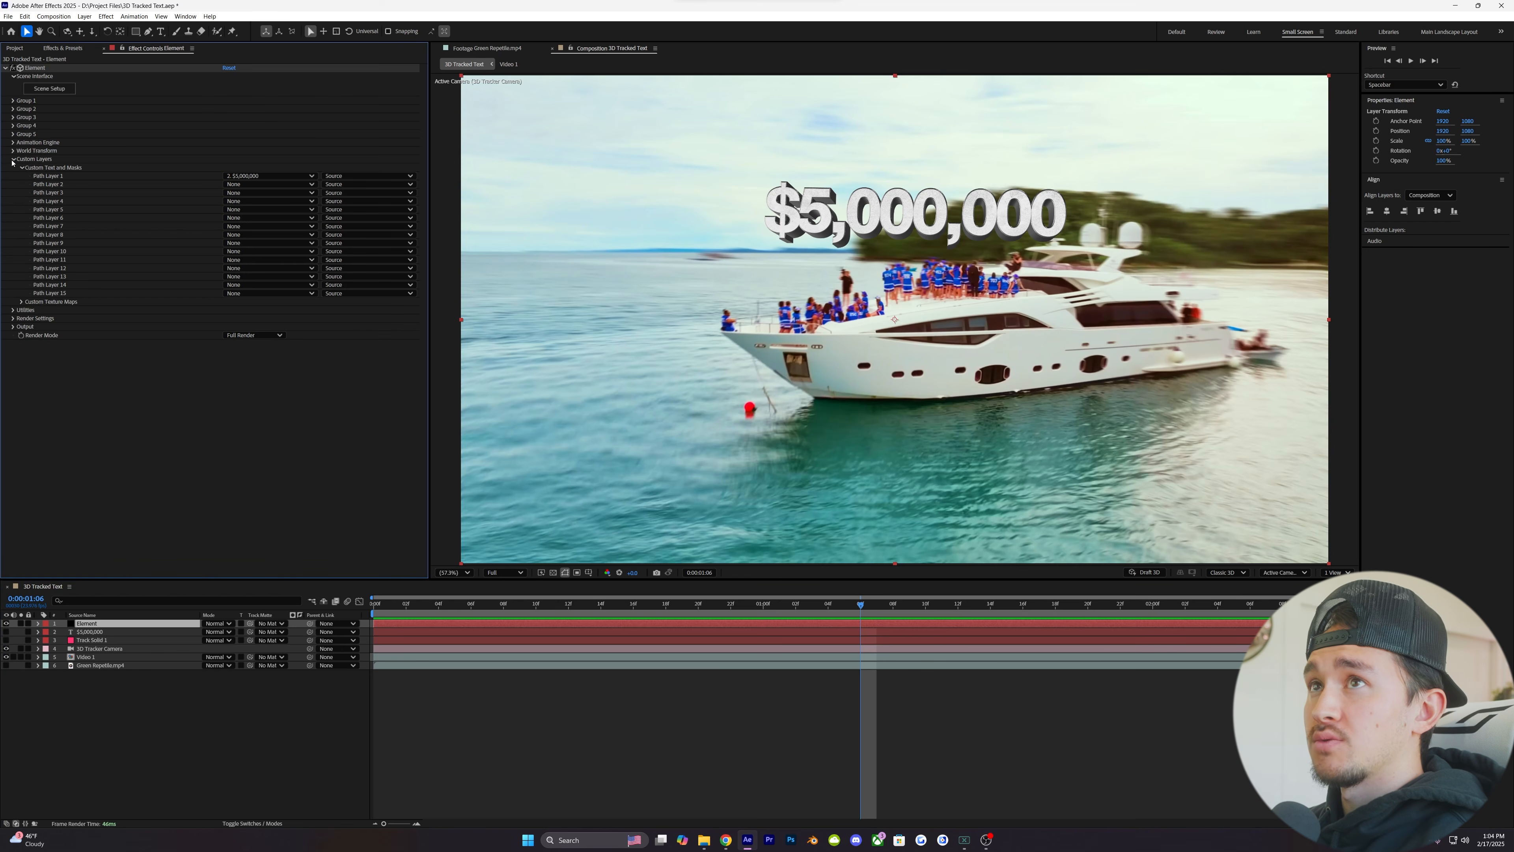
left_click(20, 302)
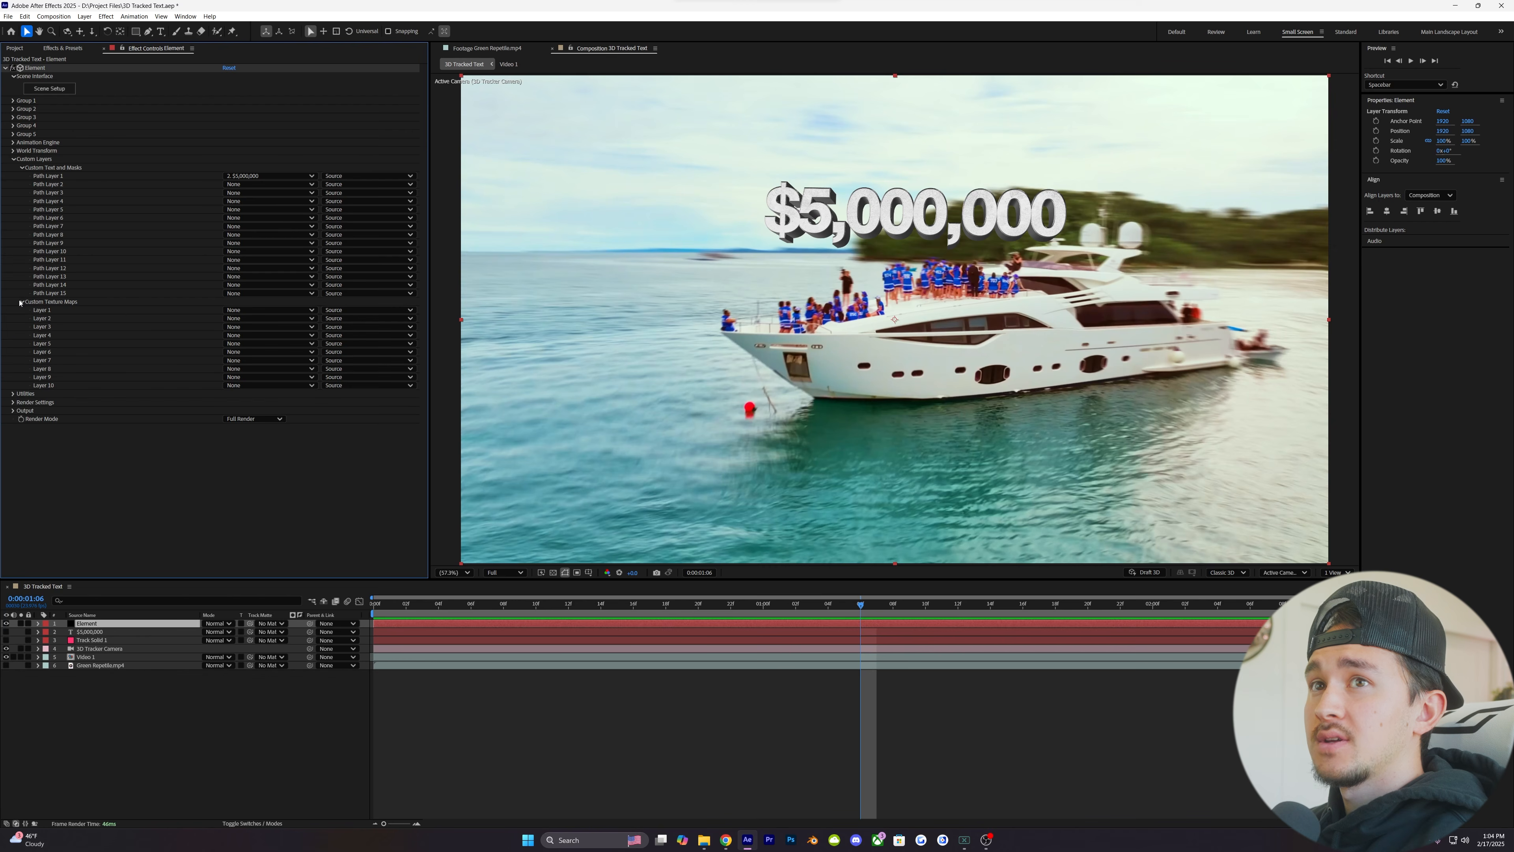
left_click(250, 310)
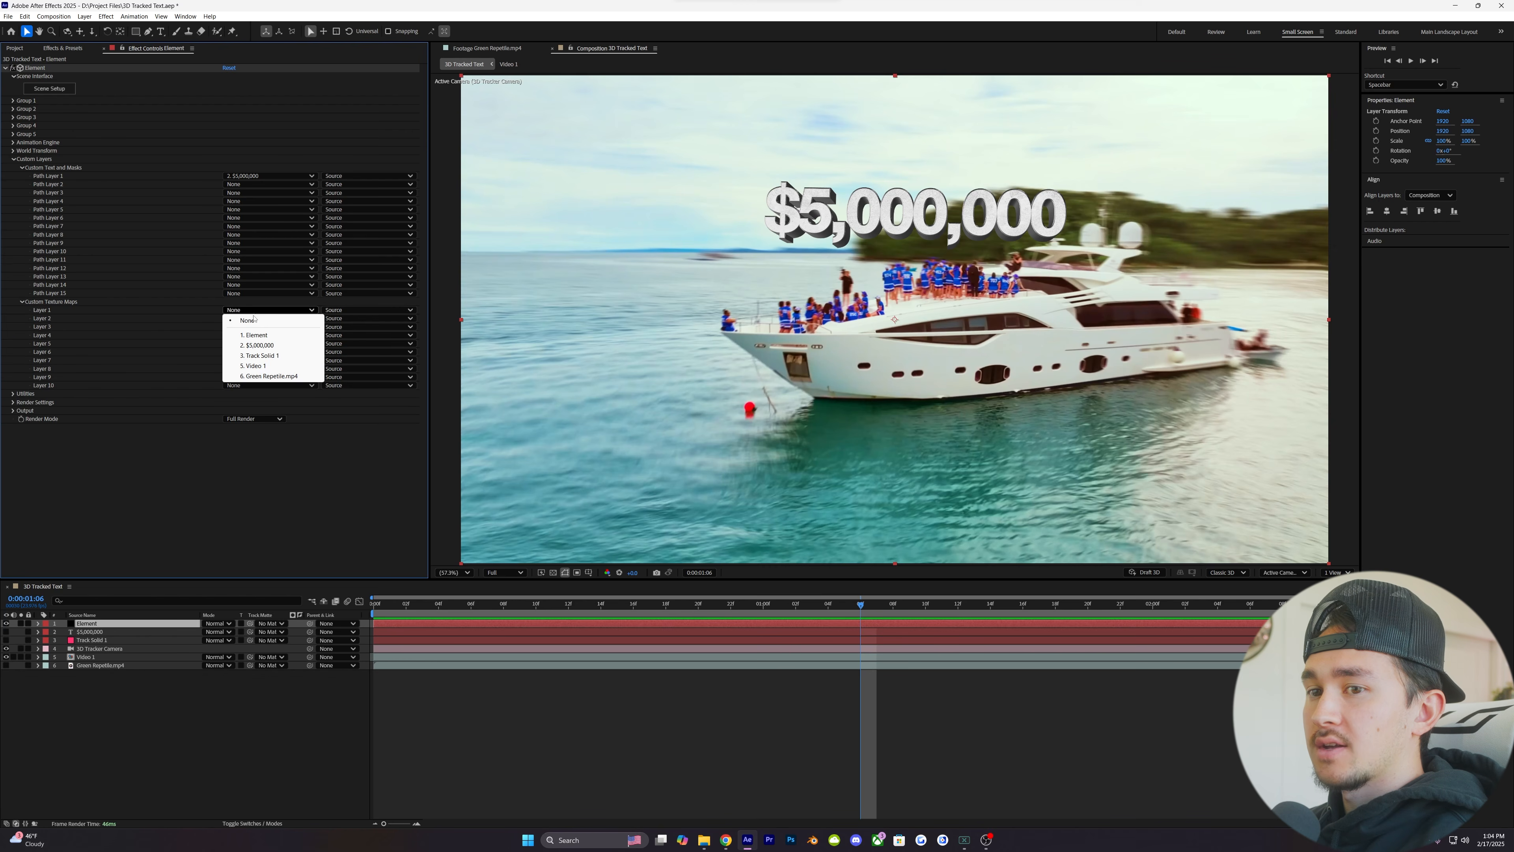
left_click(258, 377)
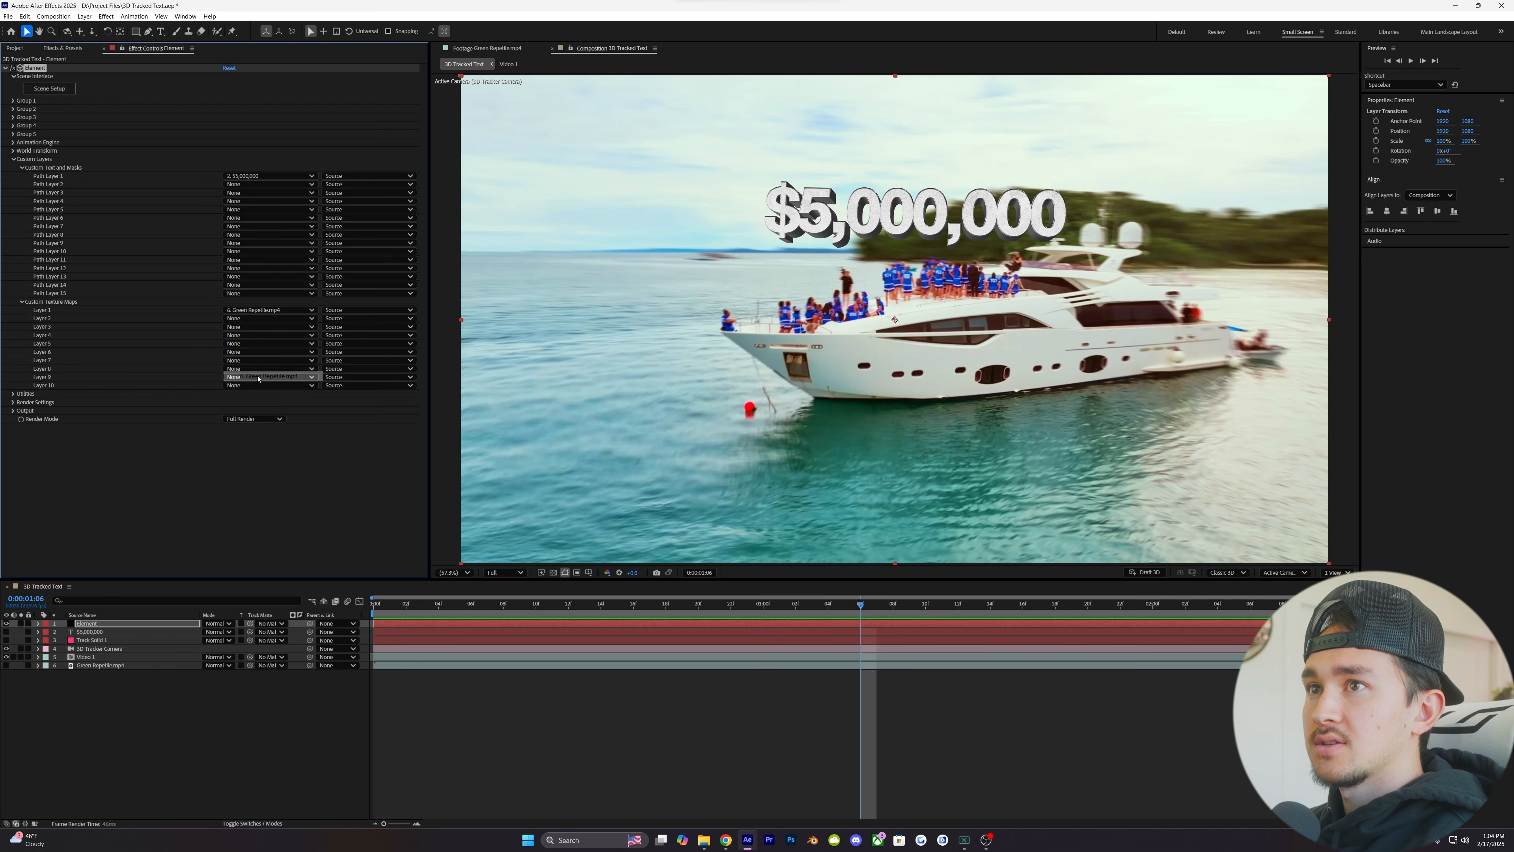
- In Element's Scene Setup, set the text's metal material Environment texture to Custom Layer 1 and apply the scene
left_click(50, 88)
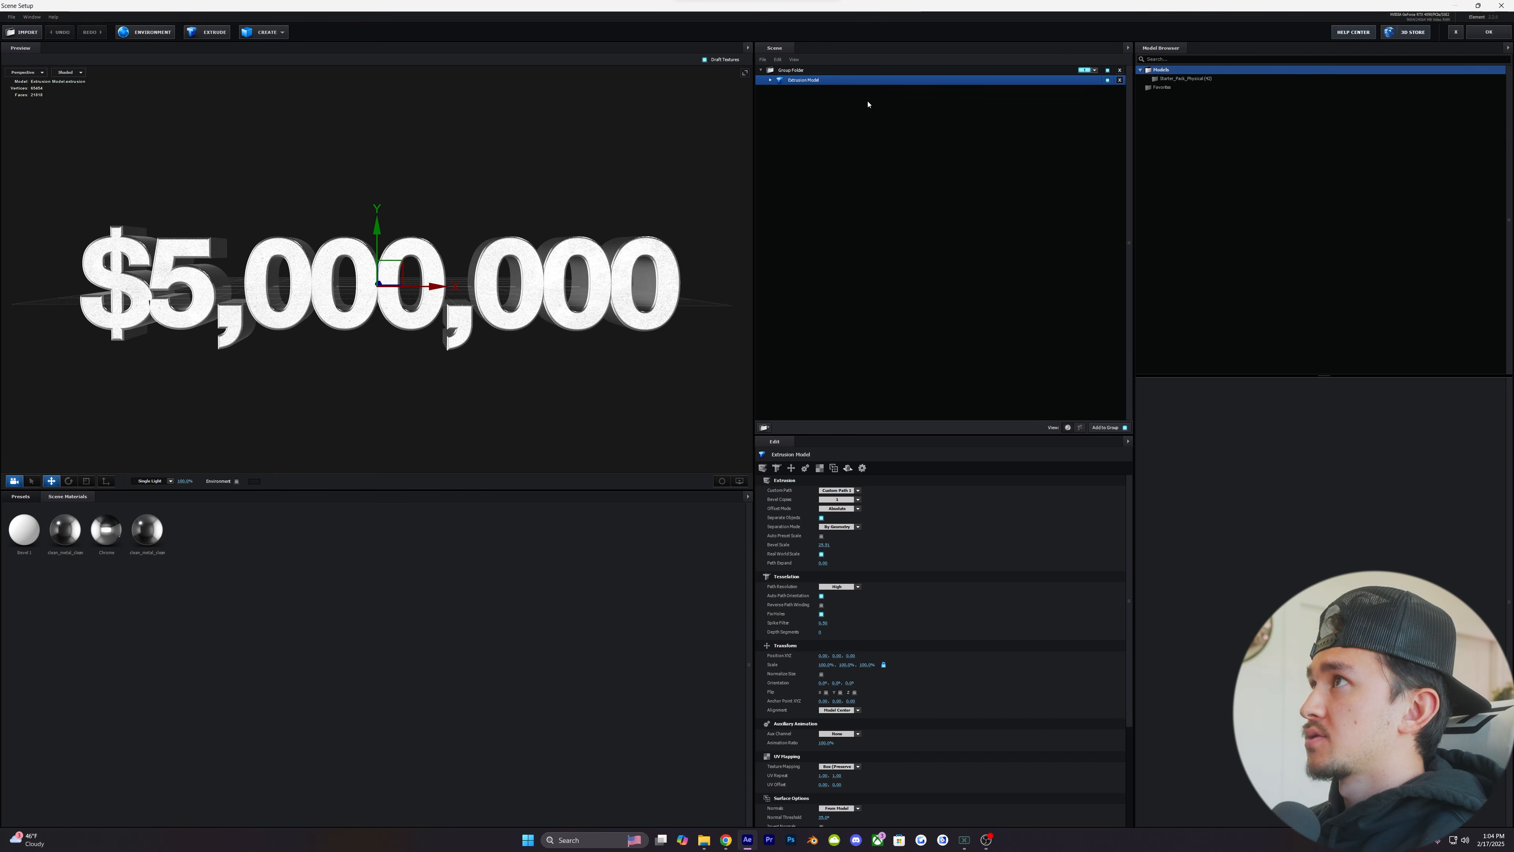
left_click(770, 81)
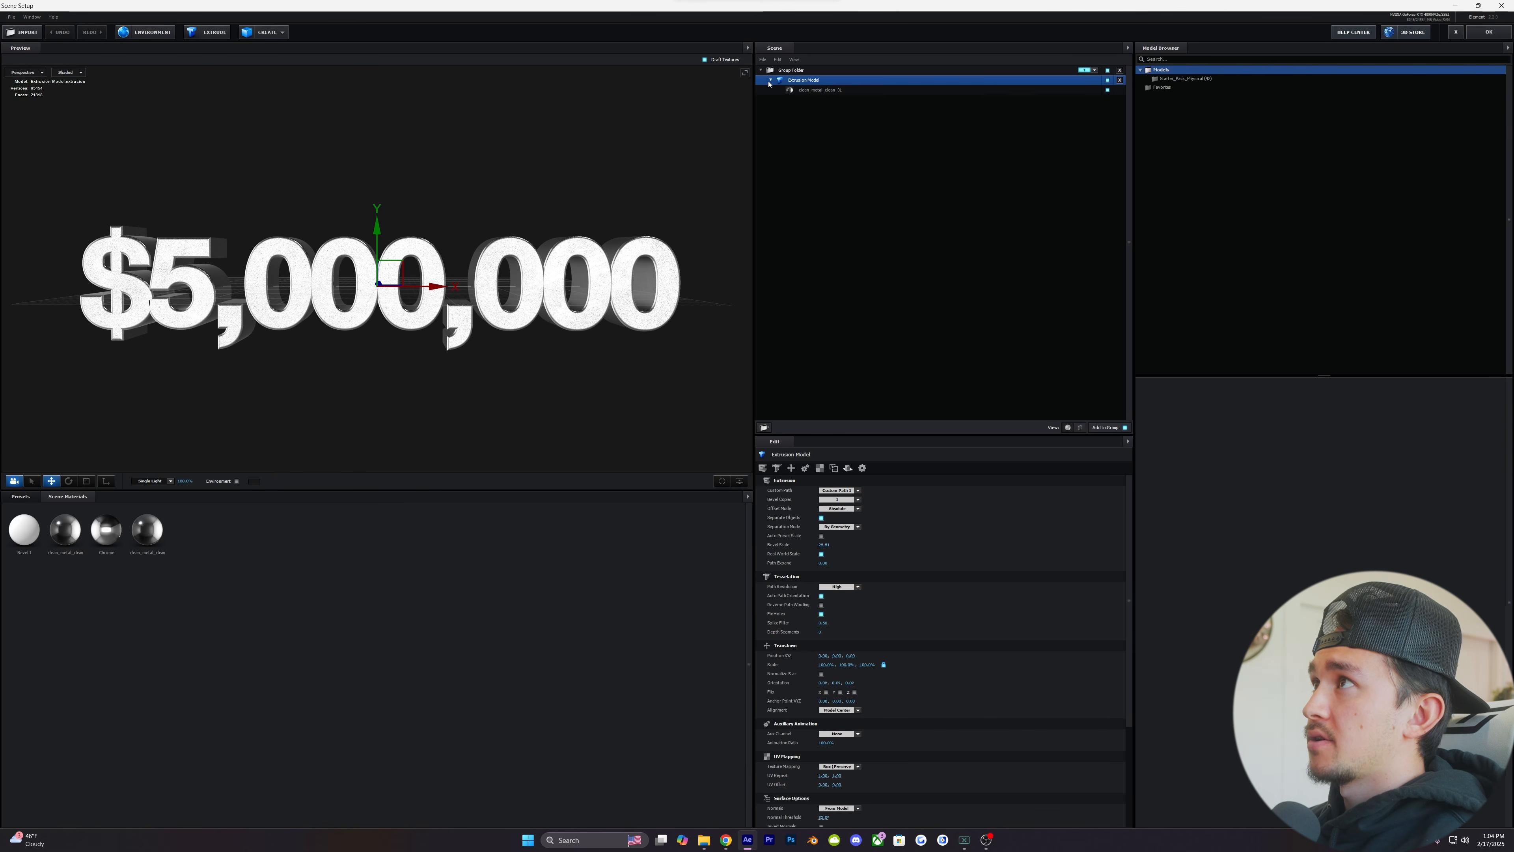
left_click(821, 90)
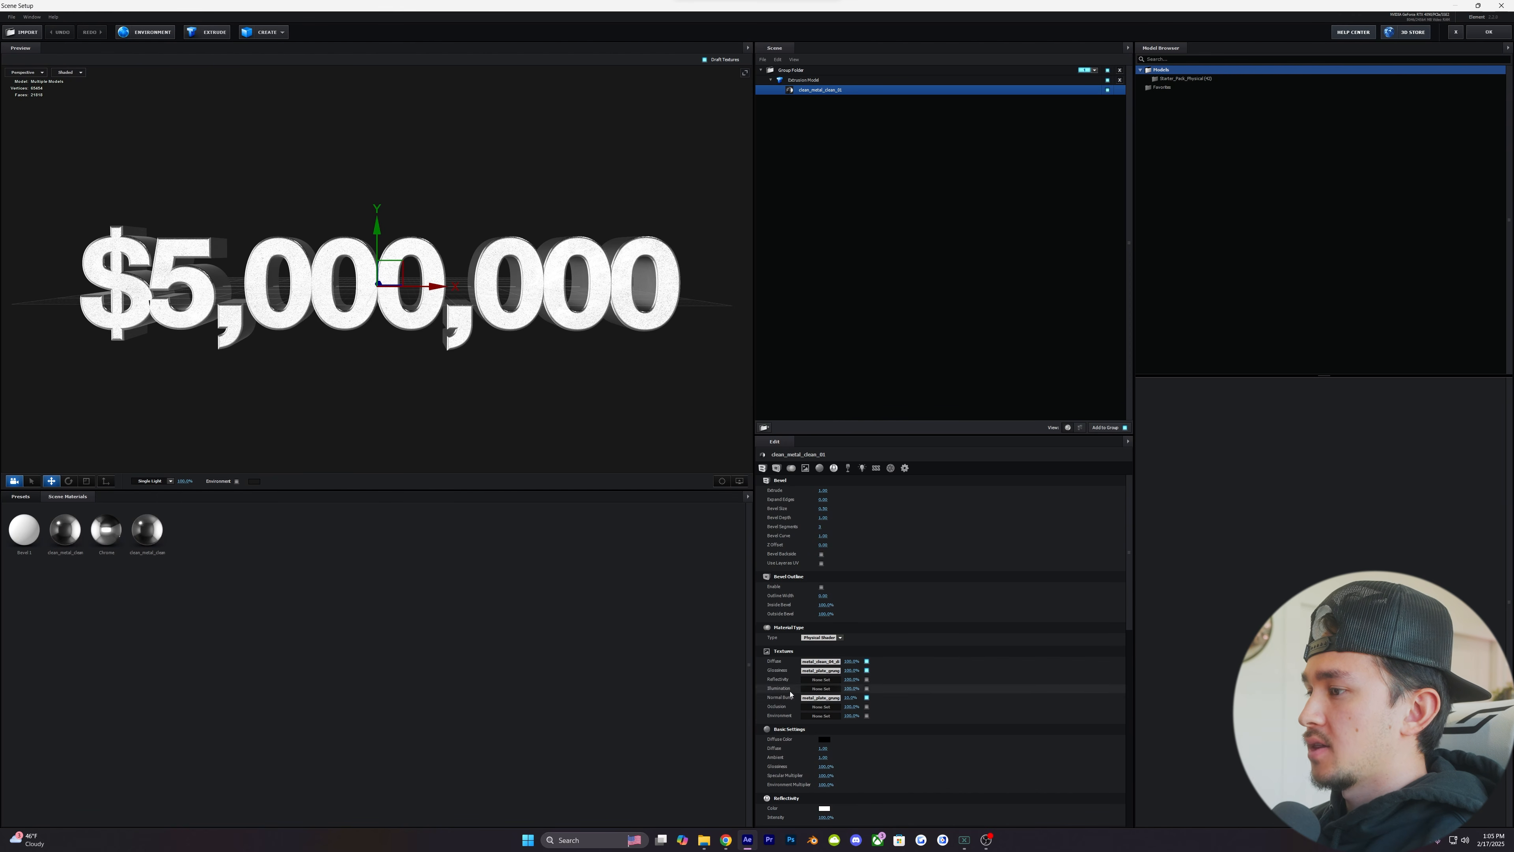
left_click(819, 716)
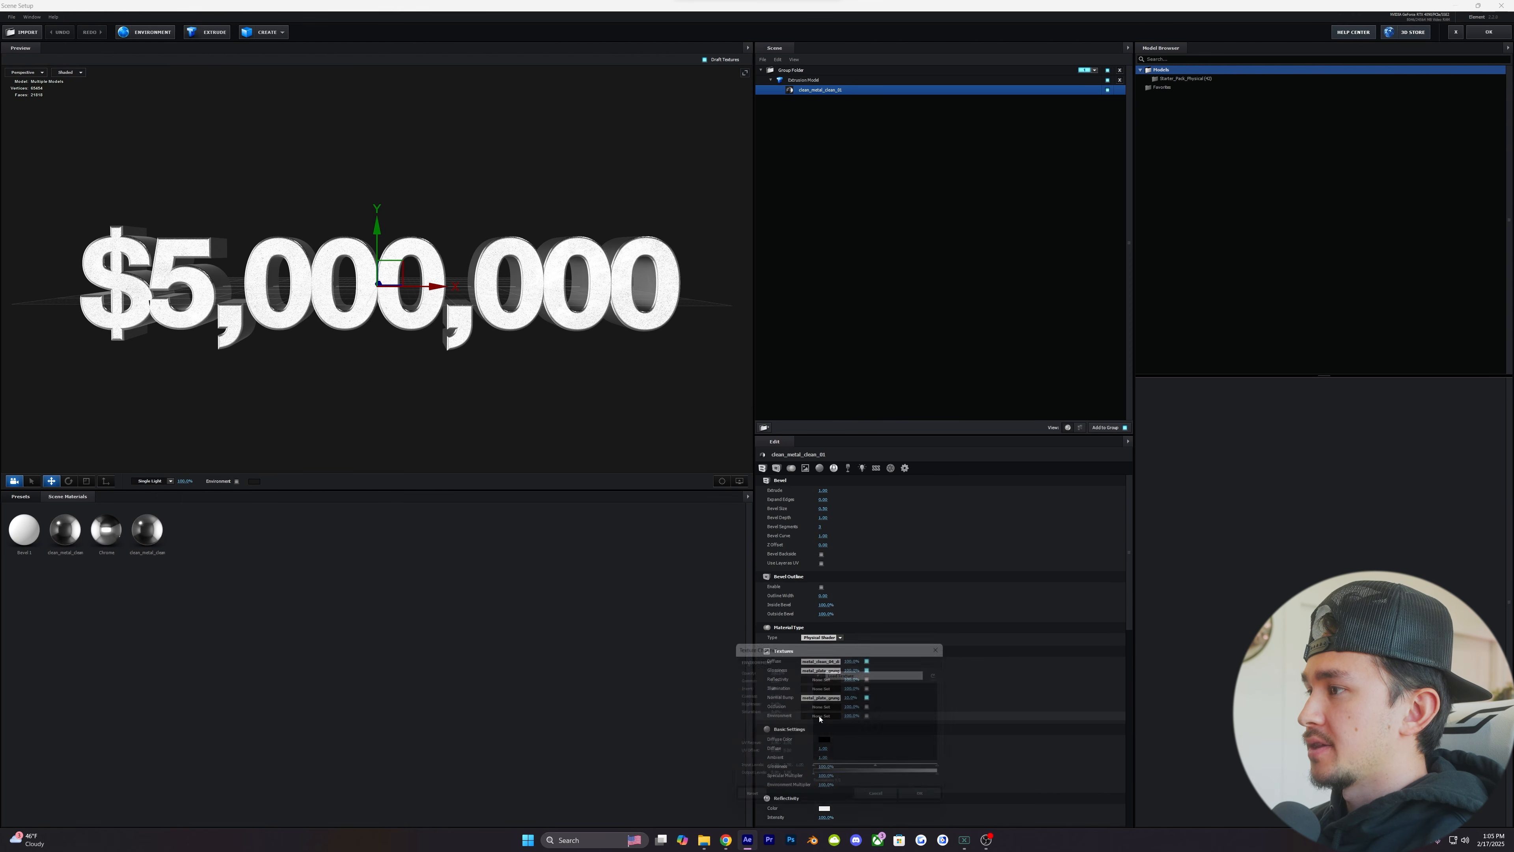
left_click(820, 672)
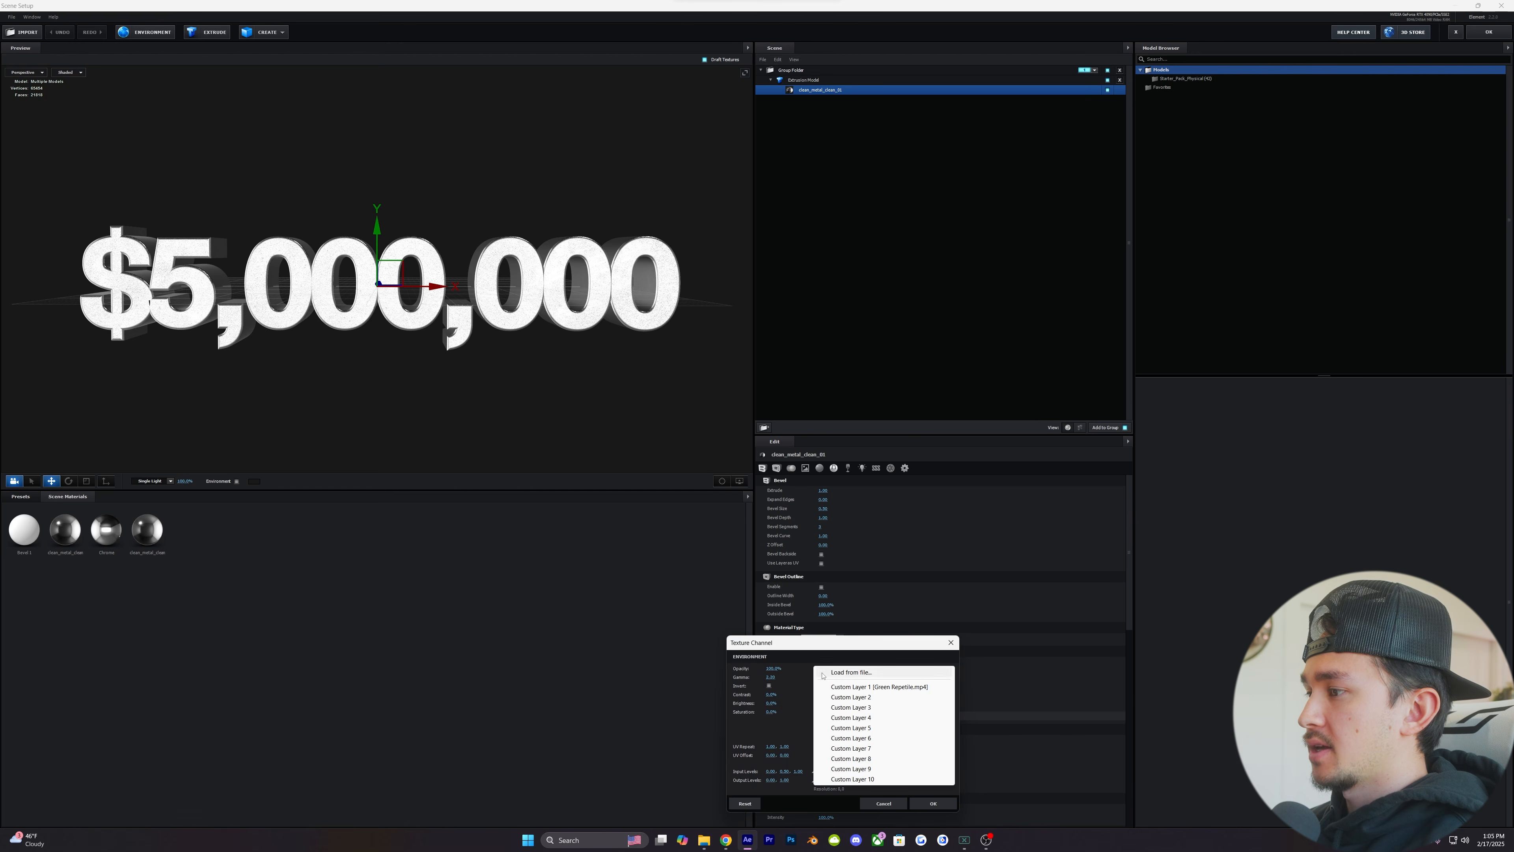
left_click(860, 688)
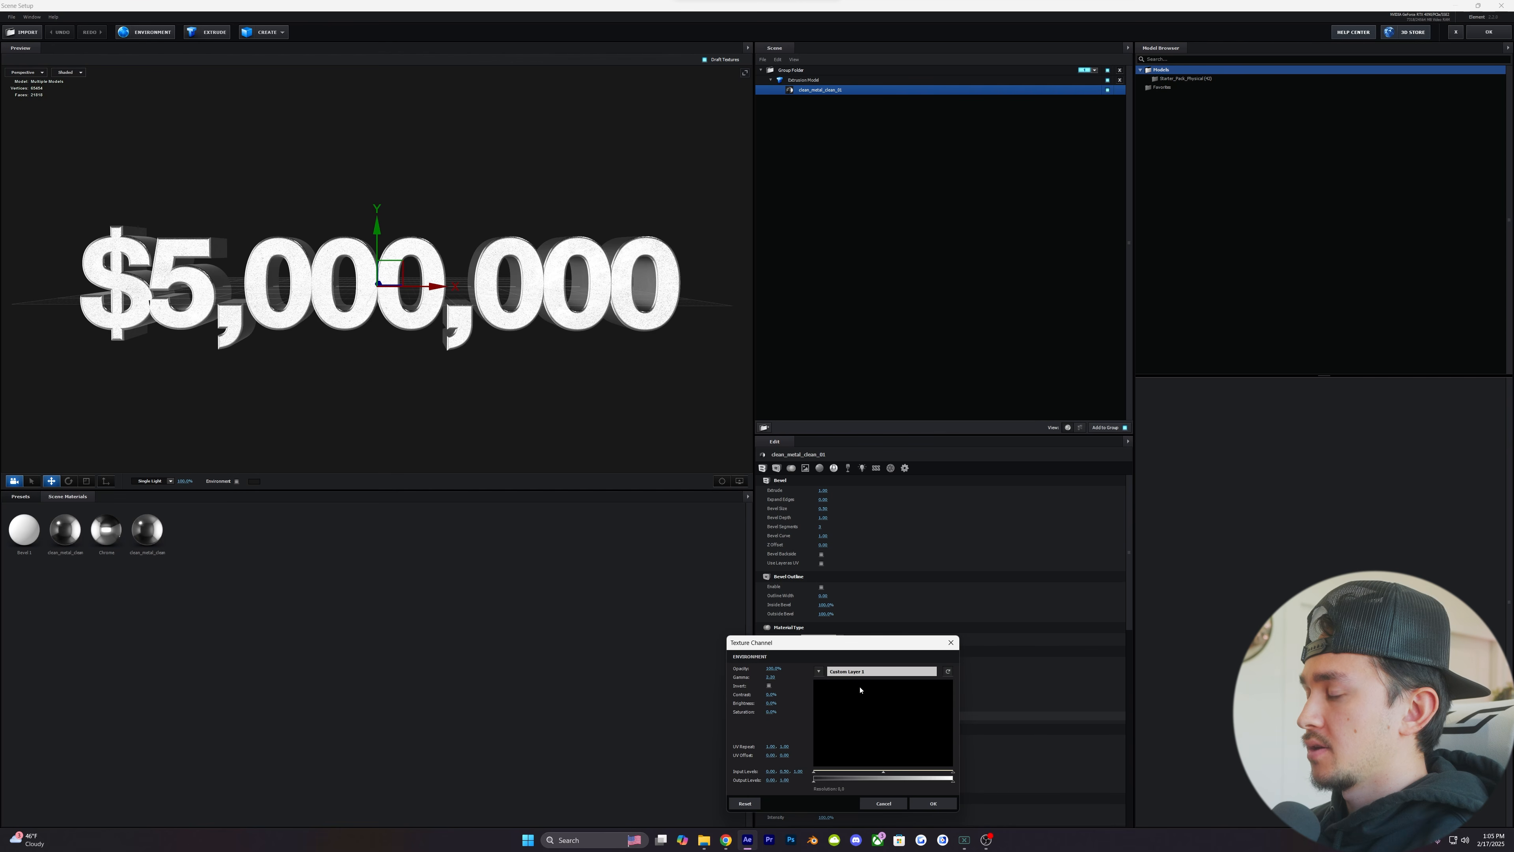
left_click(932, 803)
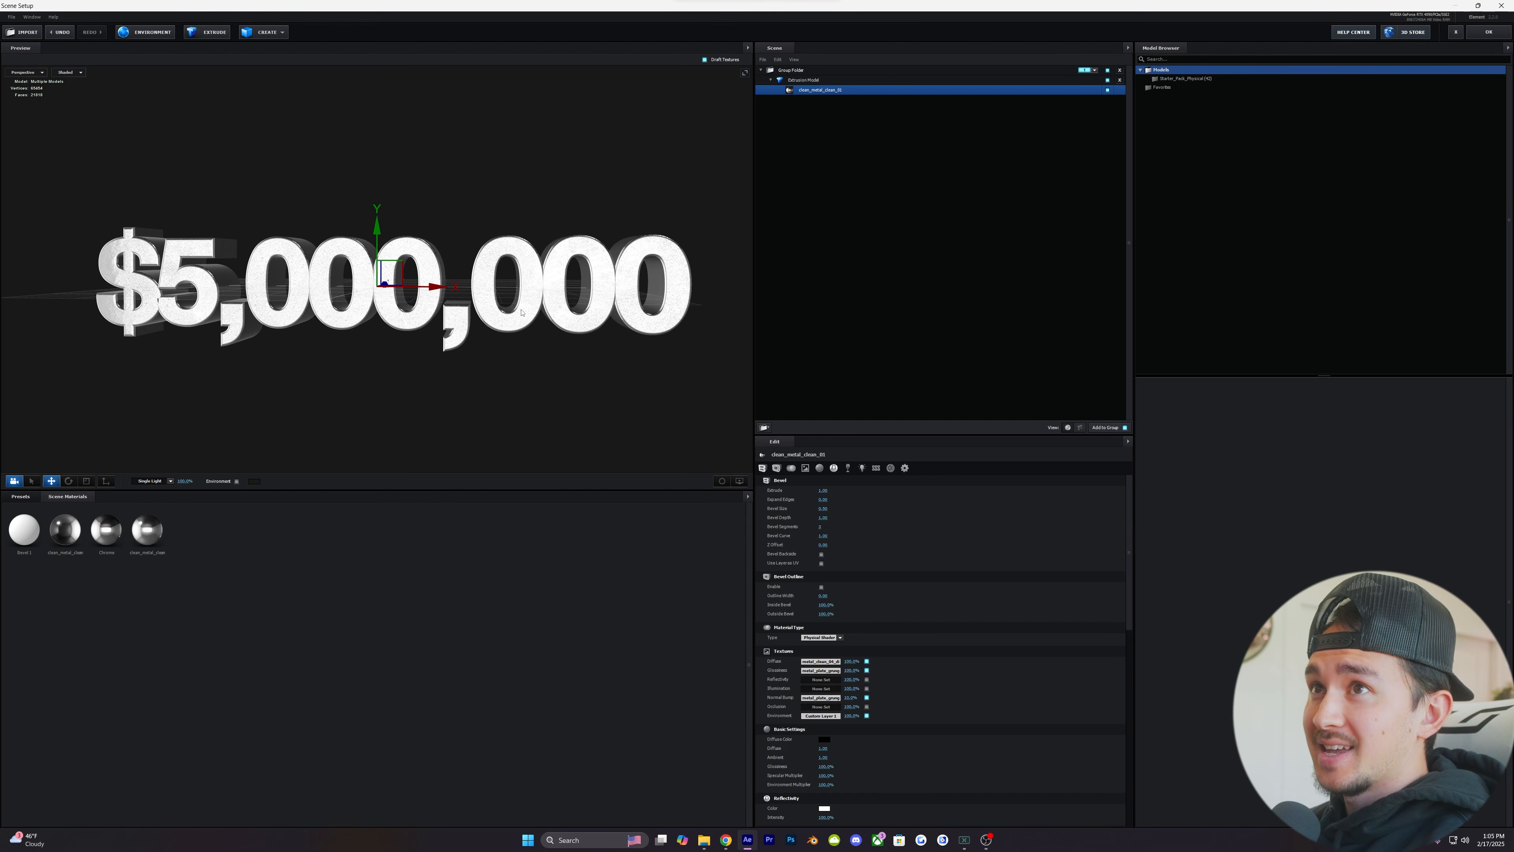
left_click_drag(530, 440, 541, 314)
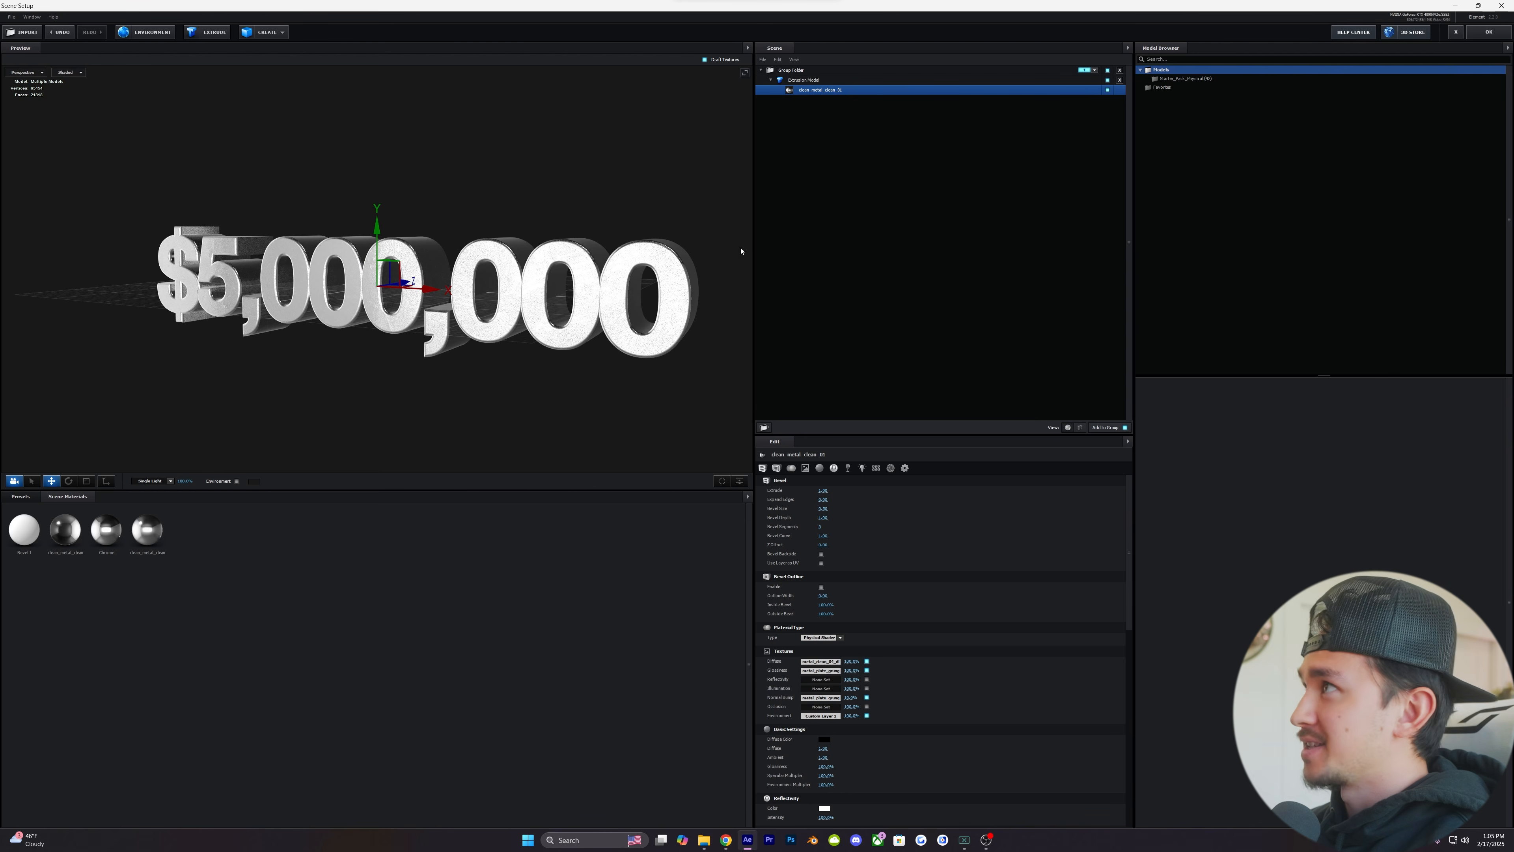
left_click(1487, 32)
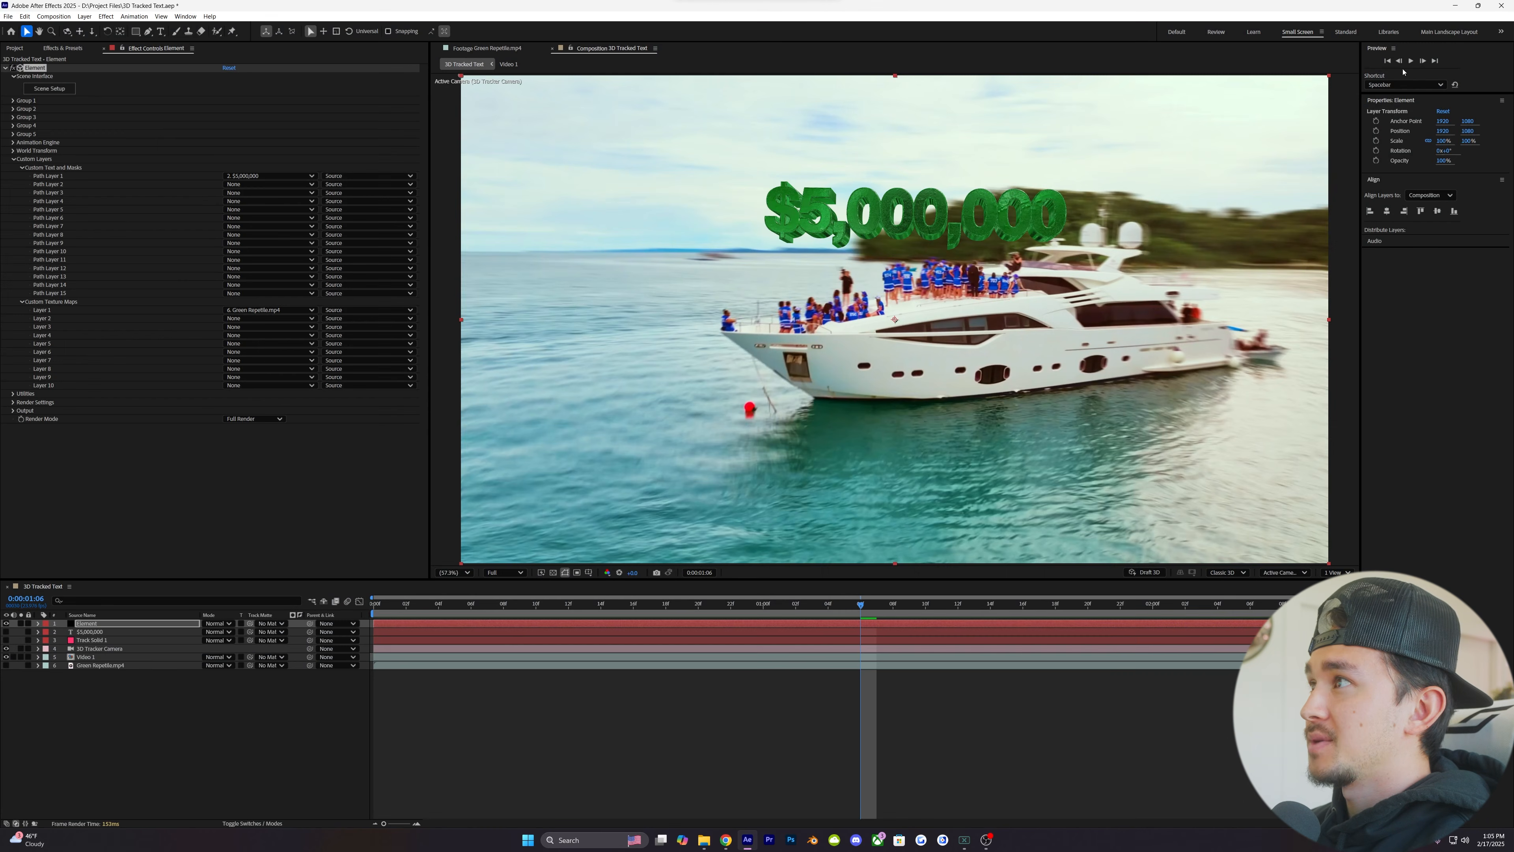
- Solo the Green Repetile.mp4 layer briefly to view it, keep it hidden, and check the text at 0:00:01:14
left_click(21, 665)
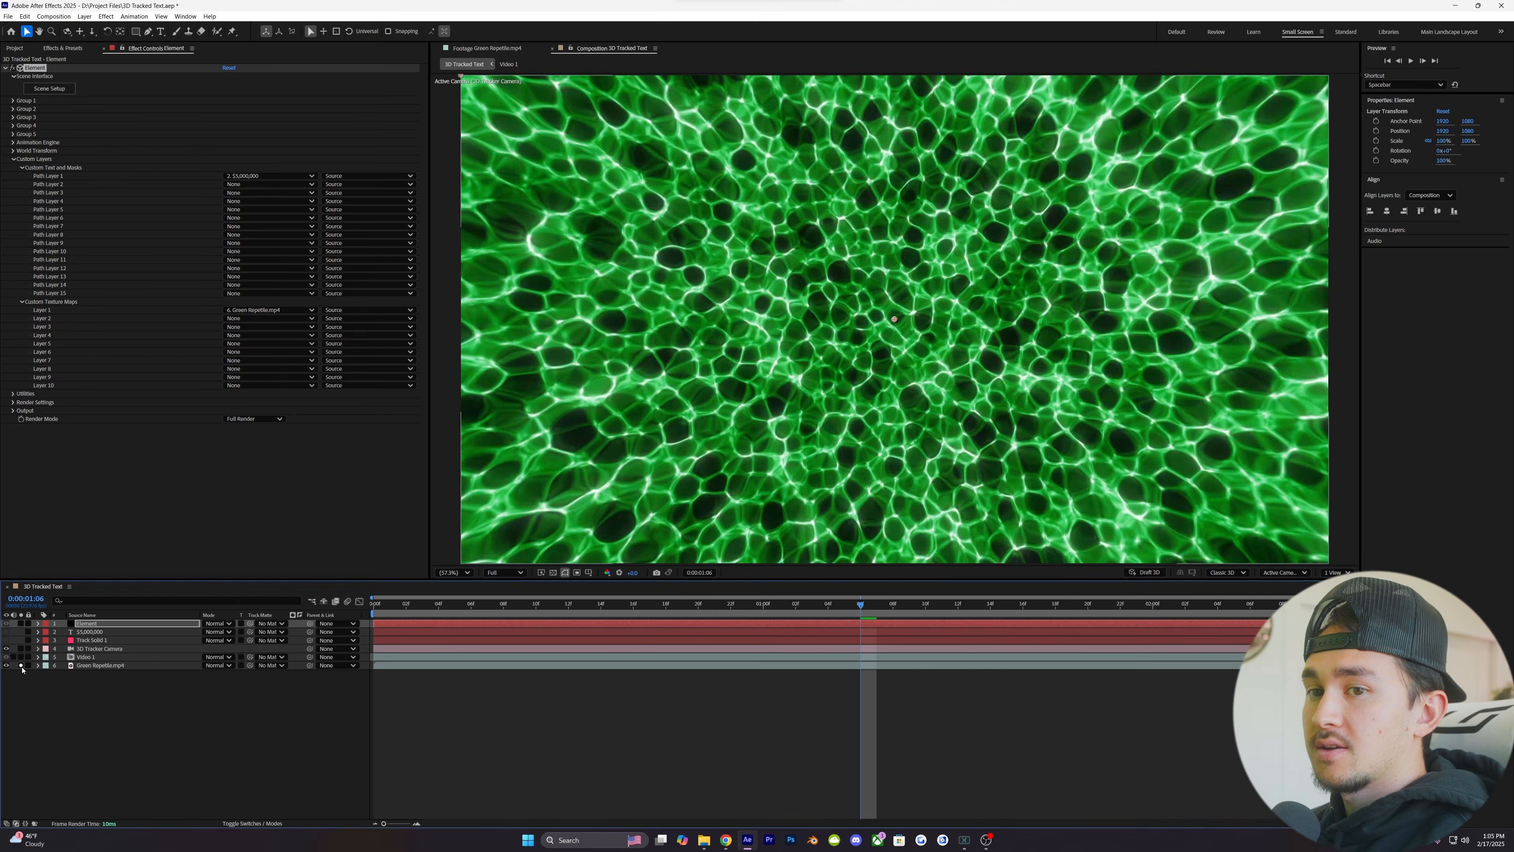
left_click(21, 665)
left_click(6, 665)
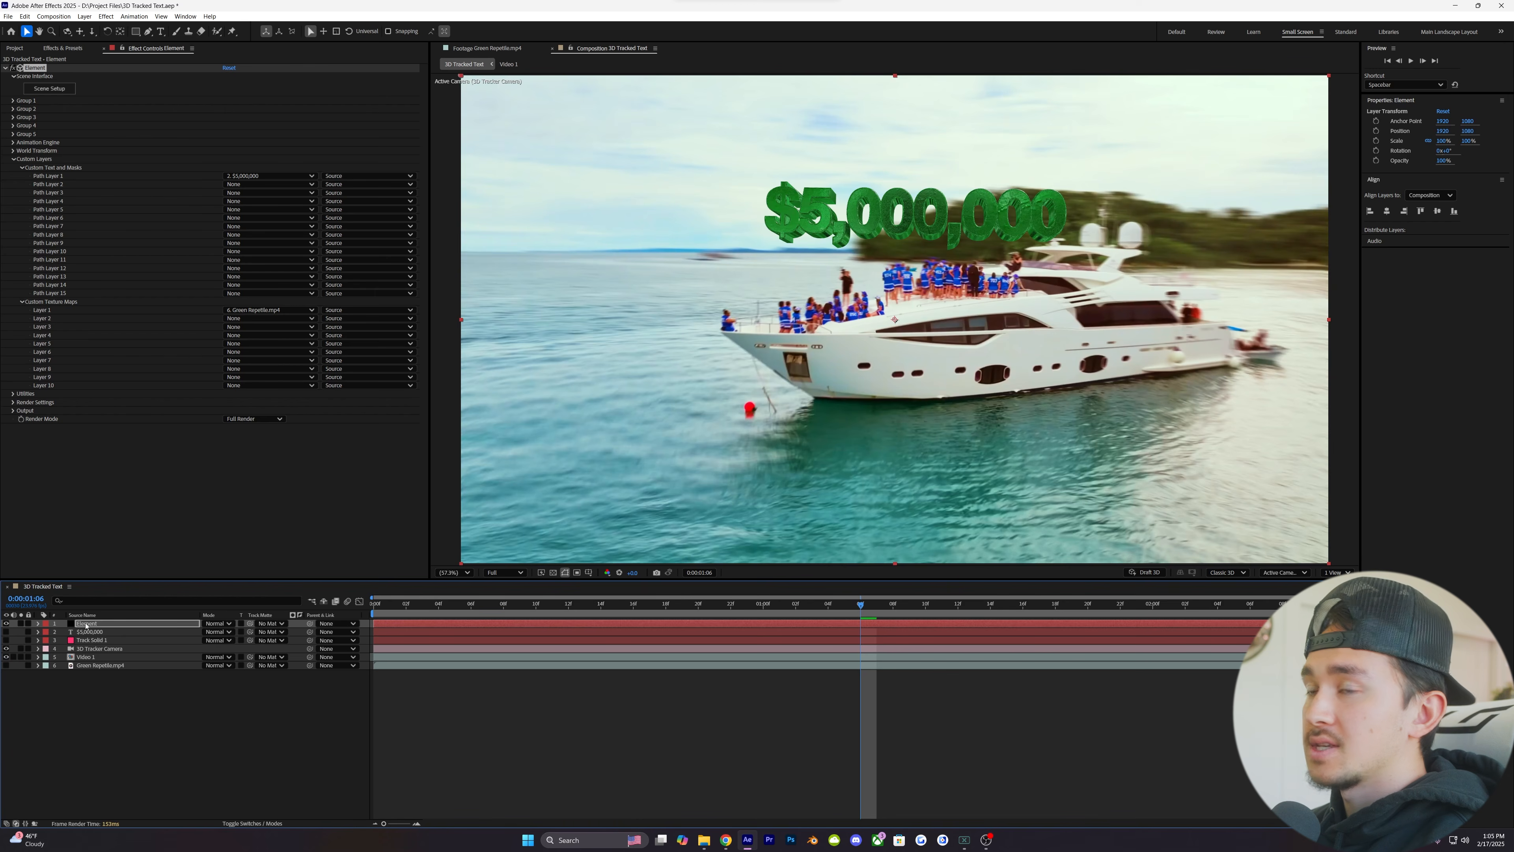
left_click_drag(861, 604, 991, 608)
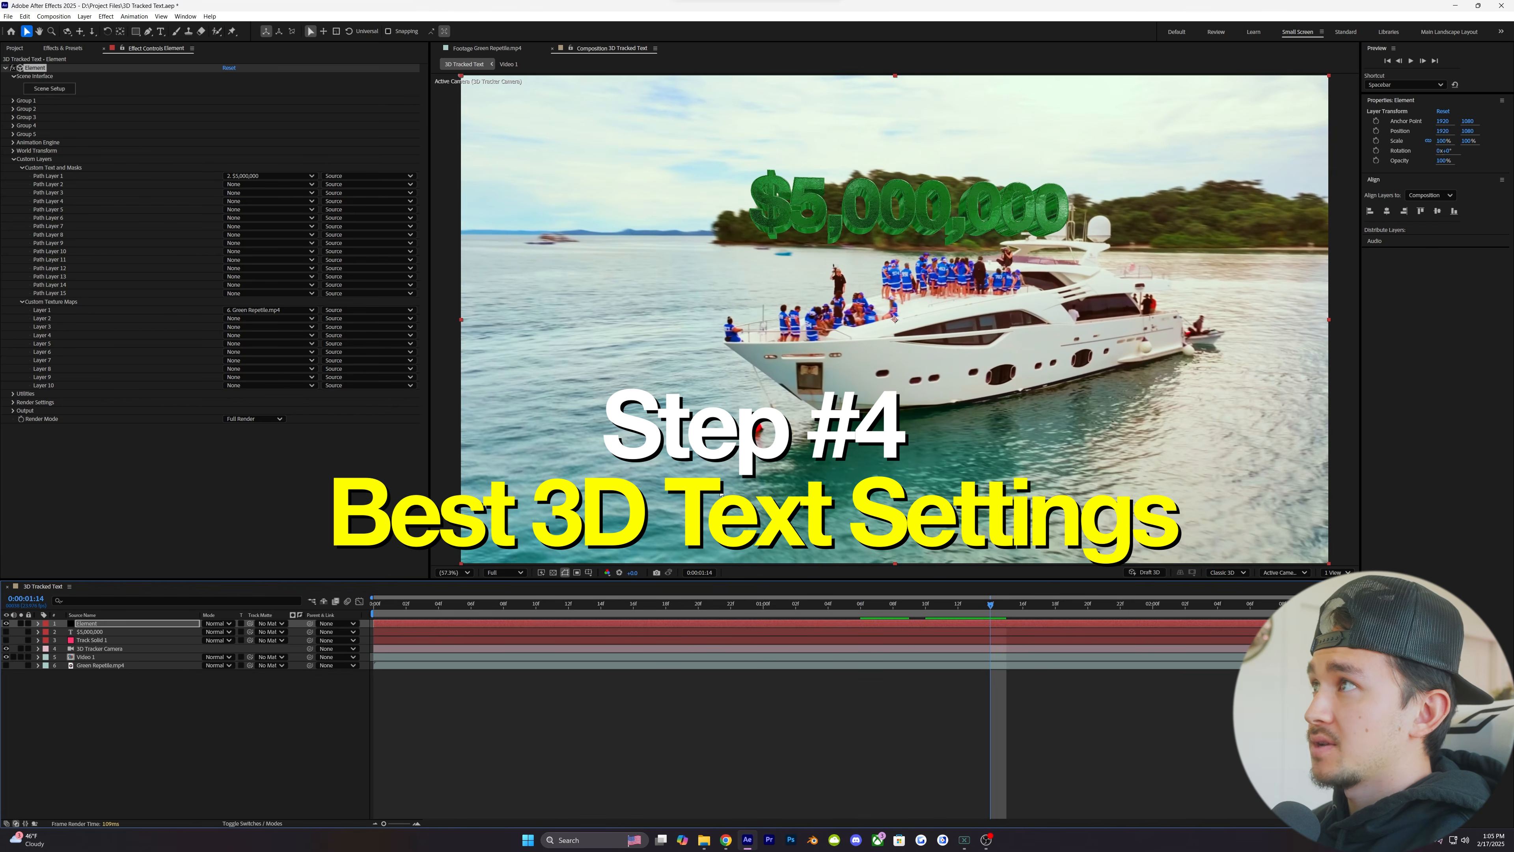
- Enable ambient occlusion in the Element effect's Render Settings
left_click(13, 160)
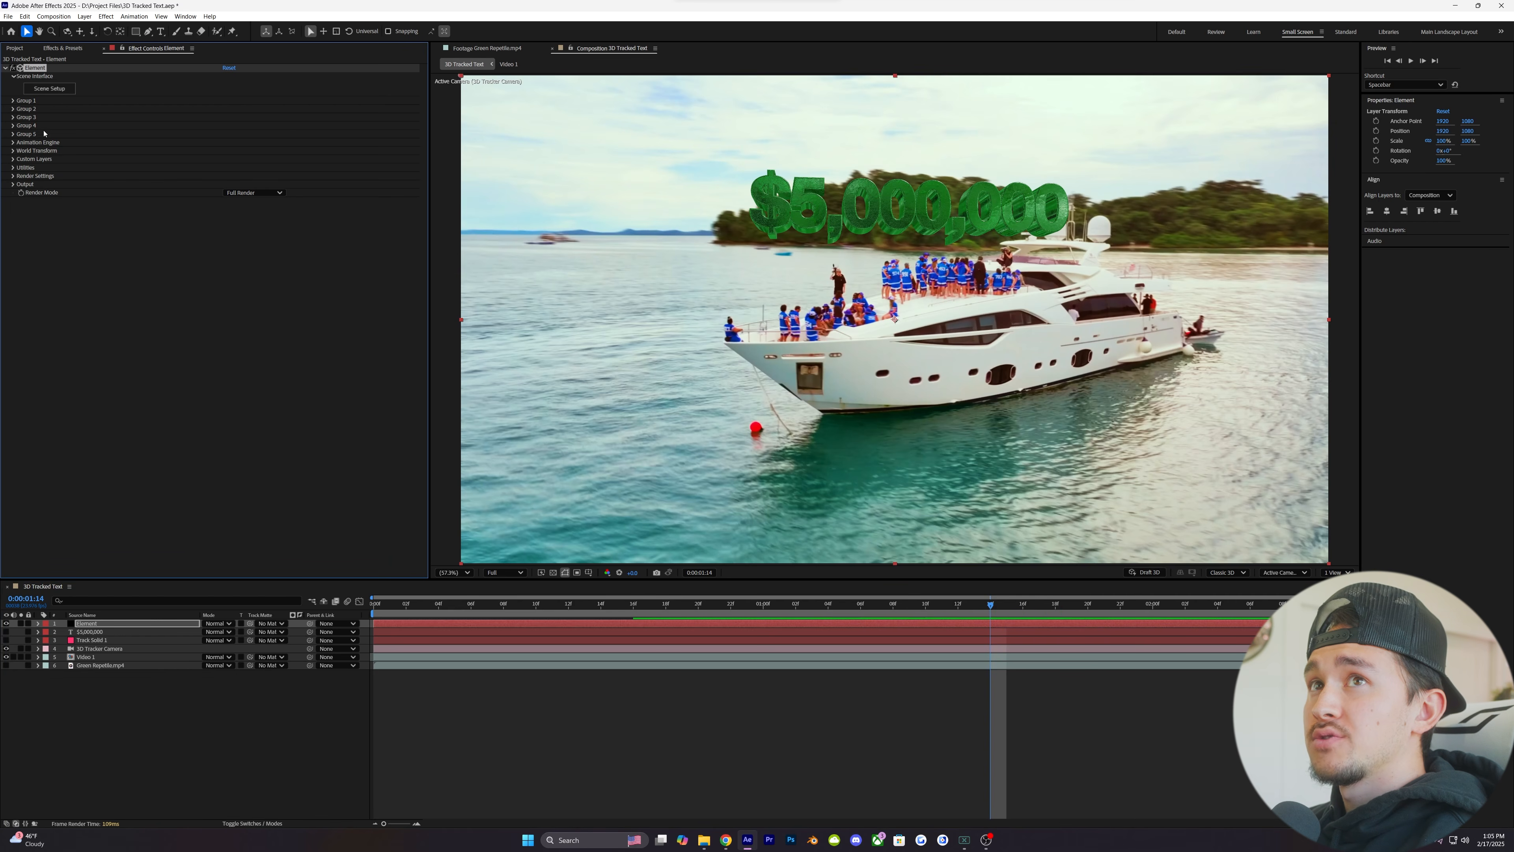
left_click(13, 176)
left_click(21, 219)
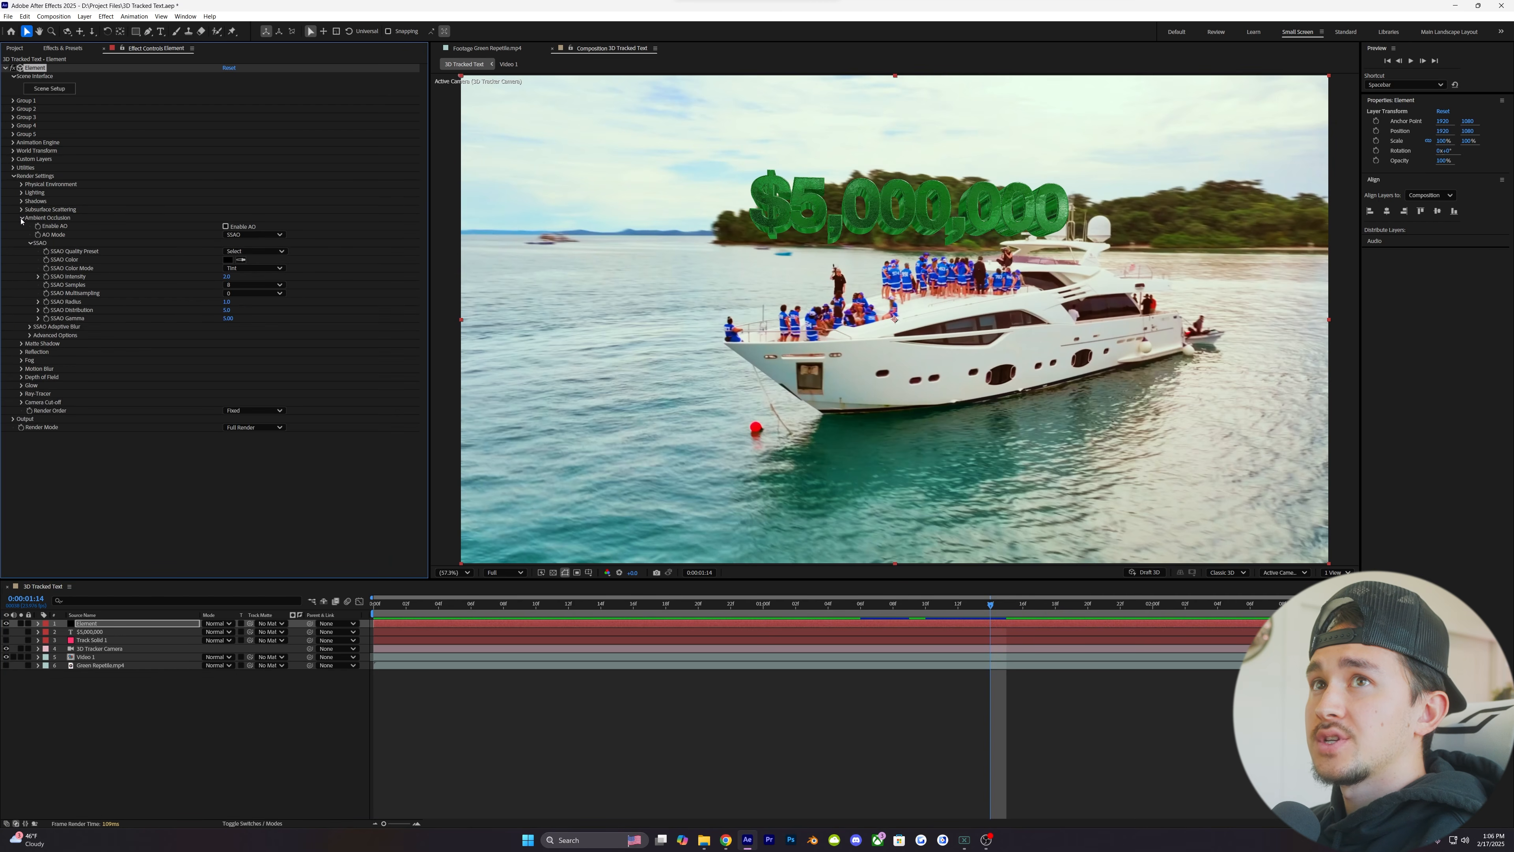
left_click(225, 226)
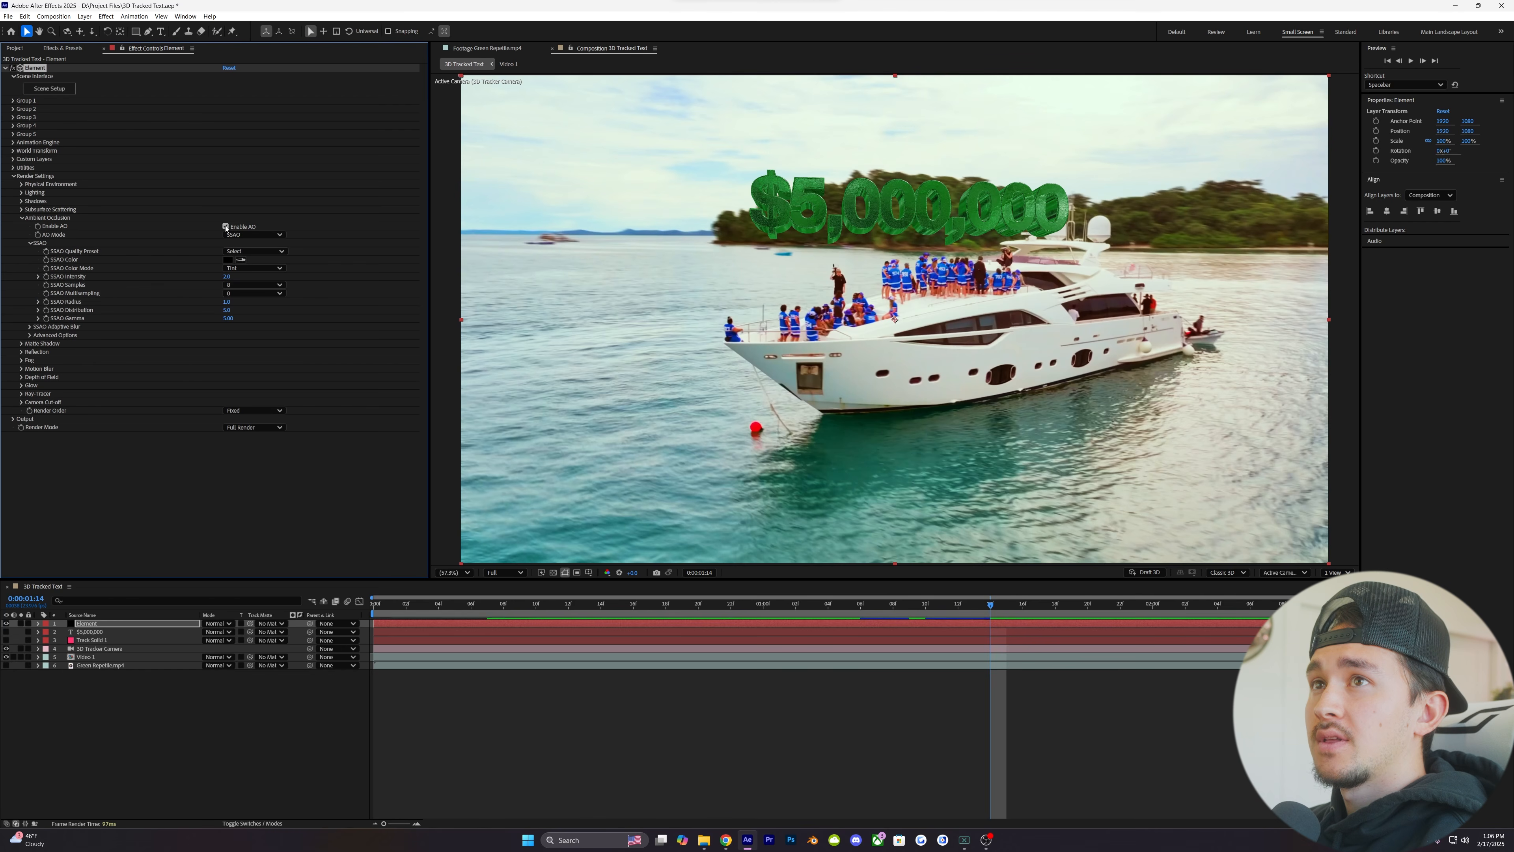
- Raise the SSAO Intensity to about 50 and set SSAO Samples to 64
left_click_drag(226, 276, 288, 275)
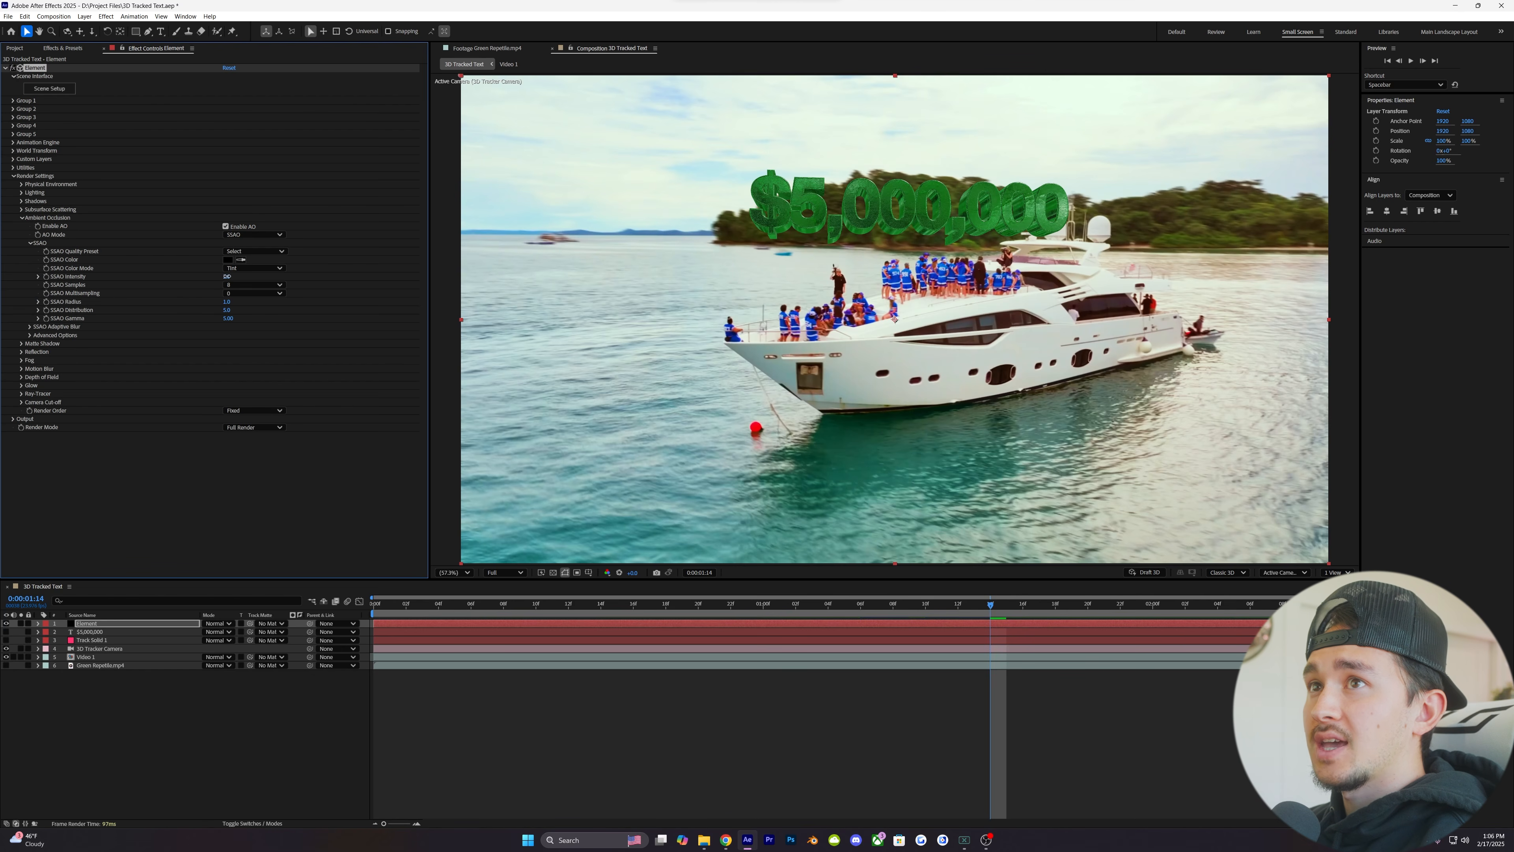
left_click_drag(398, 274, 519, 273)
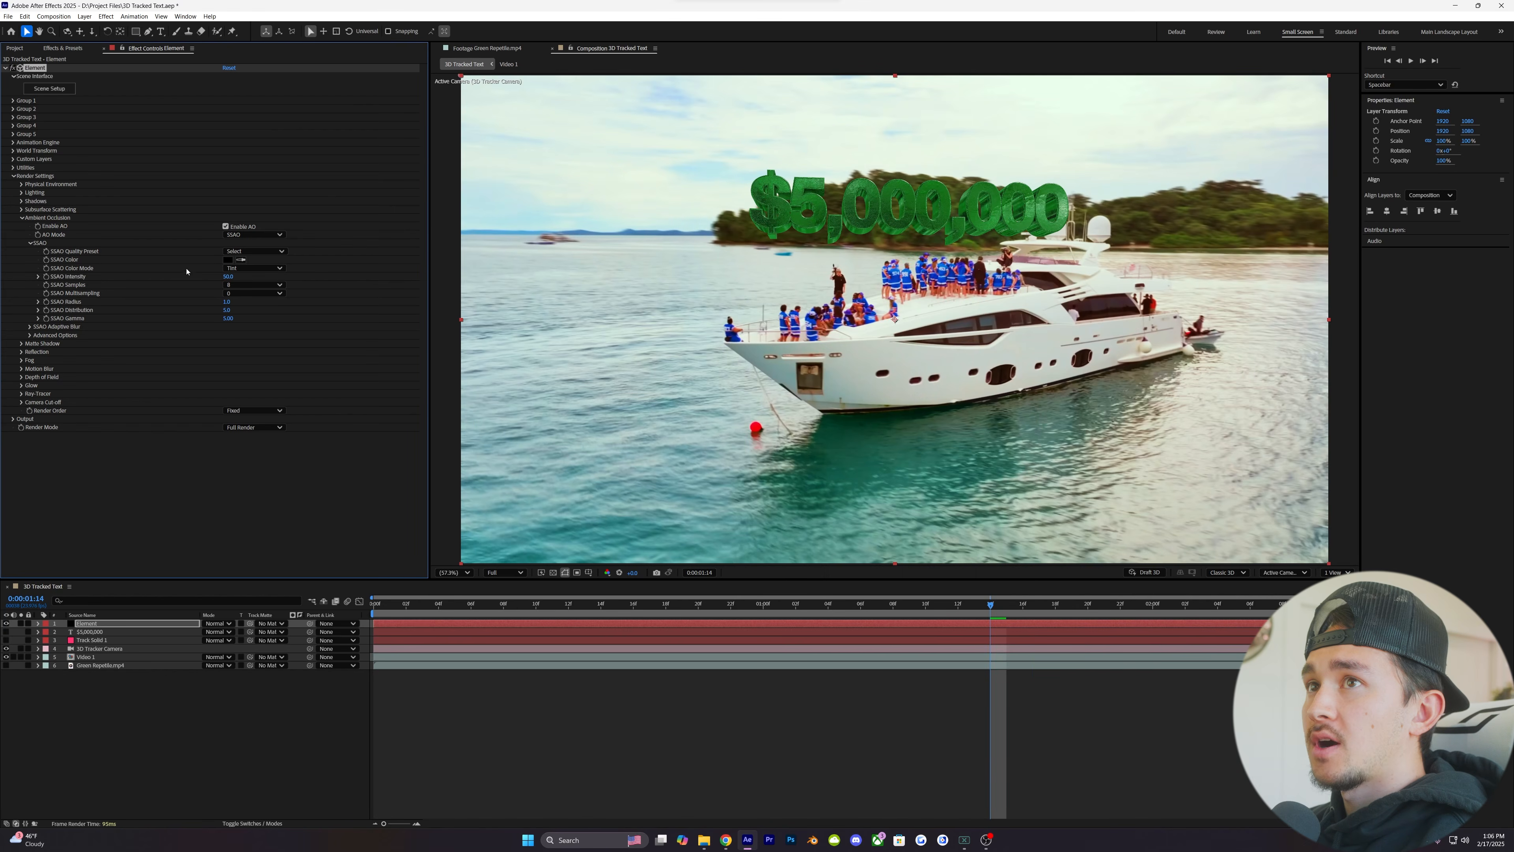
left_click(244, 286)
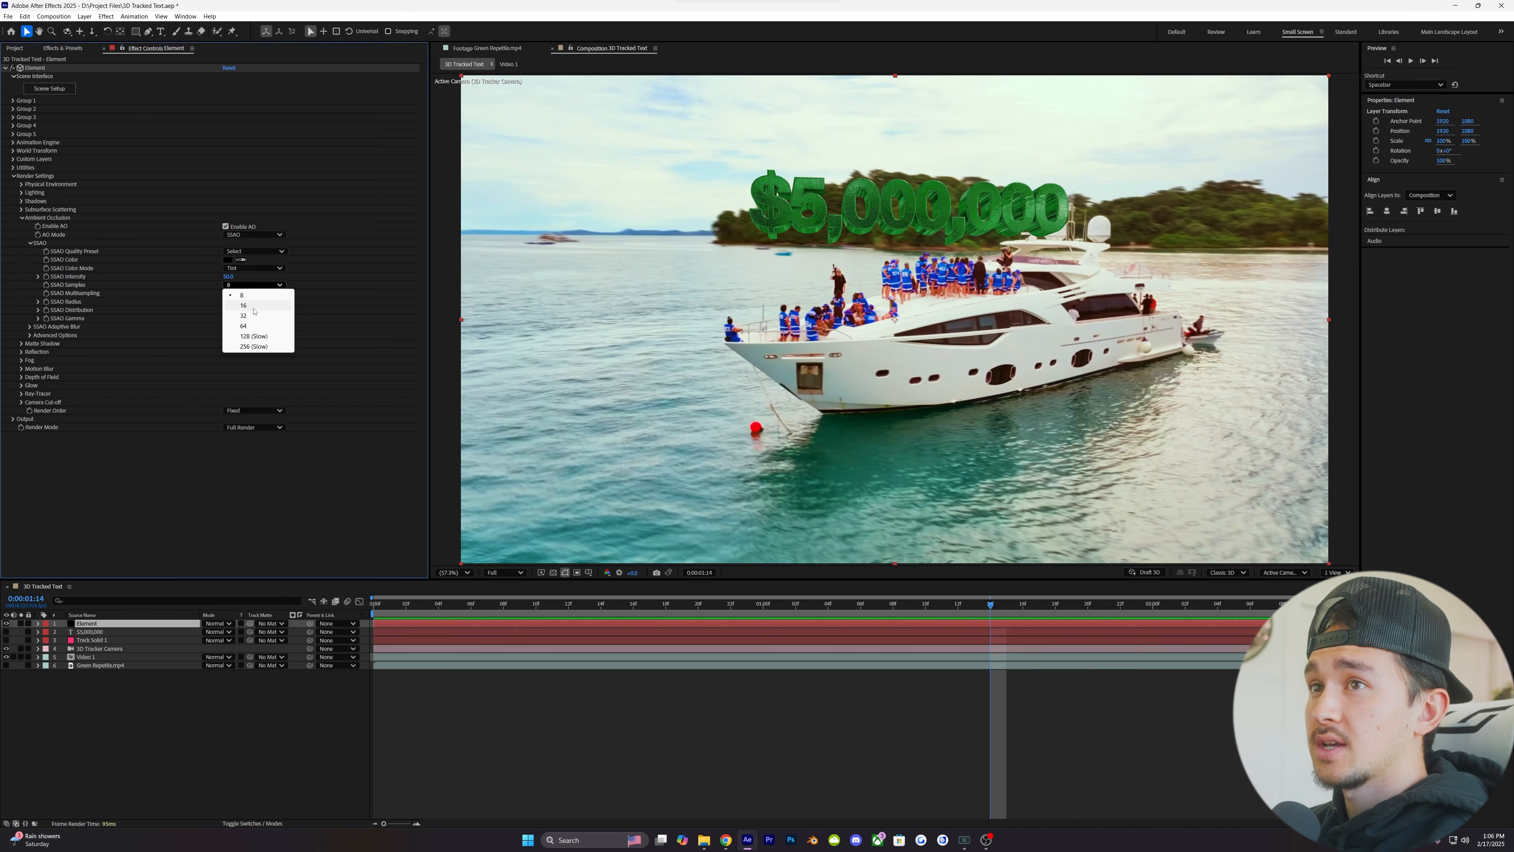
left_click(244, 326)
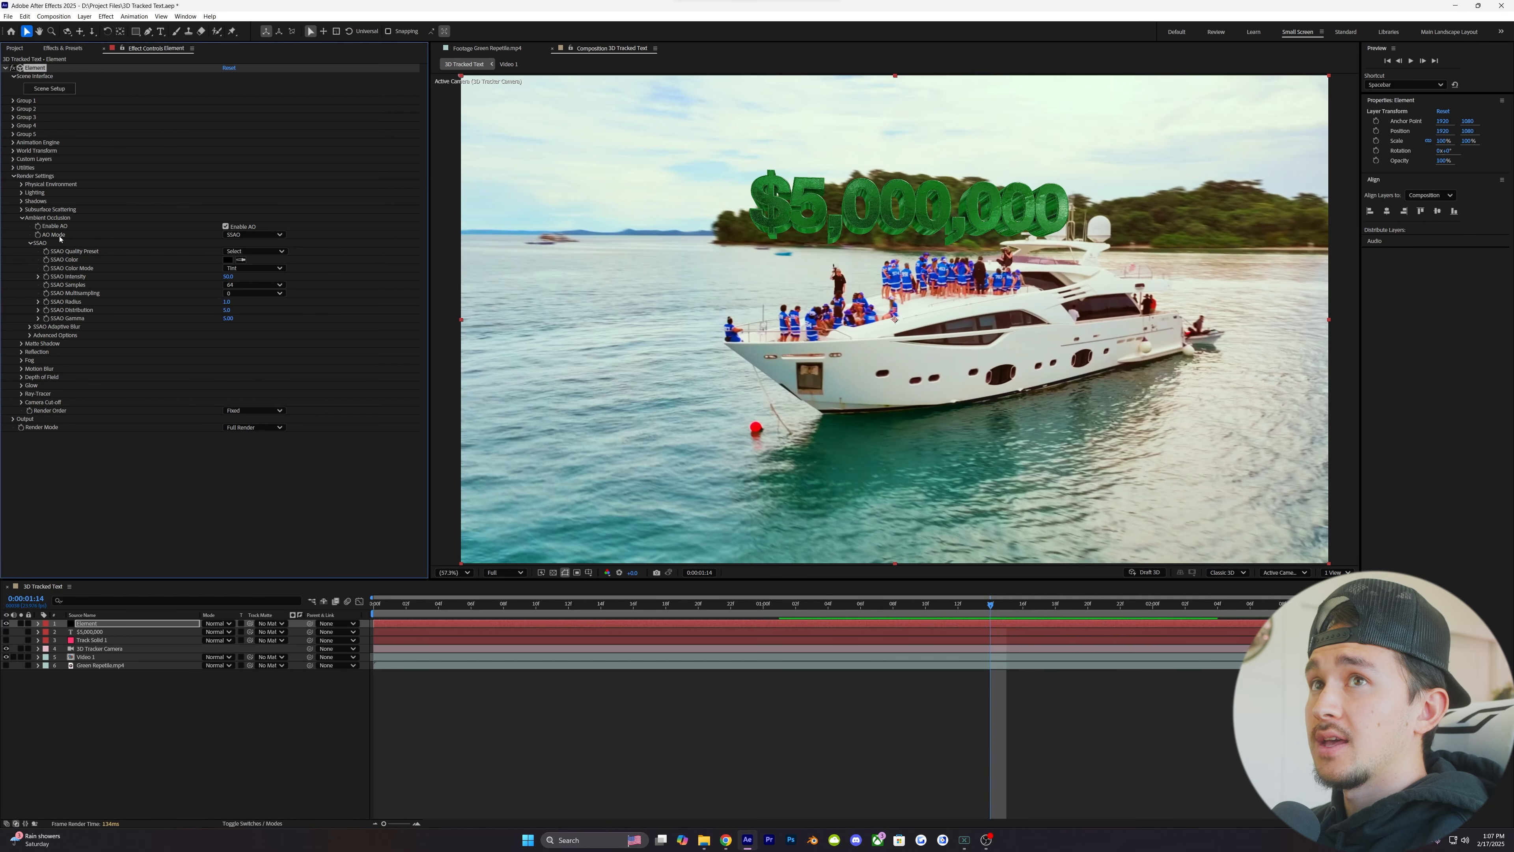
- Switch the AO Mode to Ray-Traced and adjust its RTAO Max Distance and RTAO Gamma
left_click(255, 234)
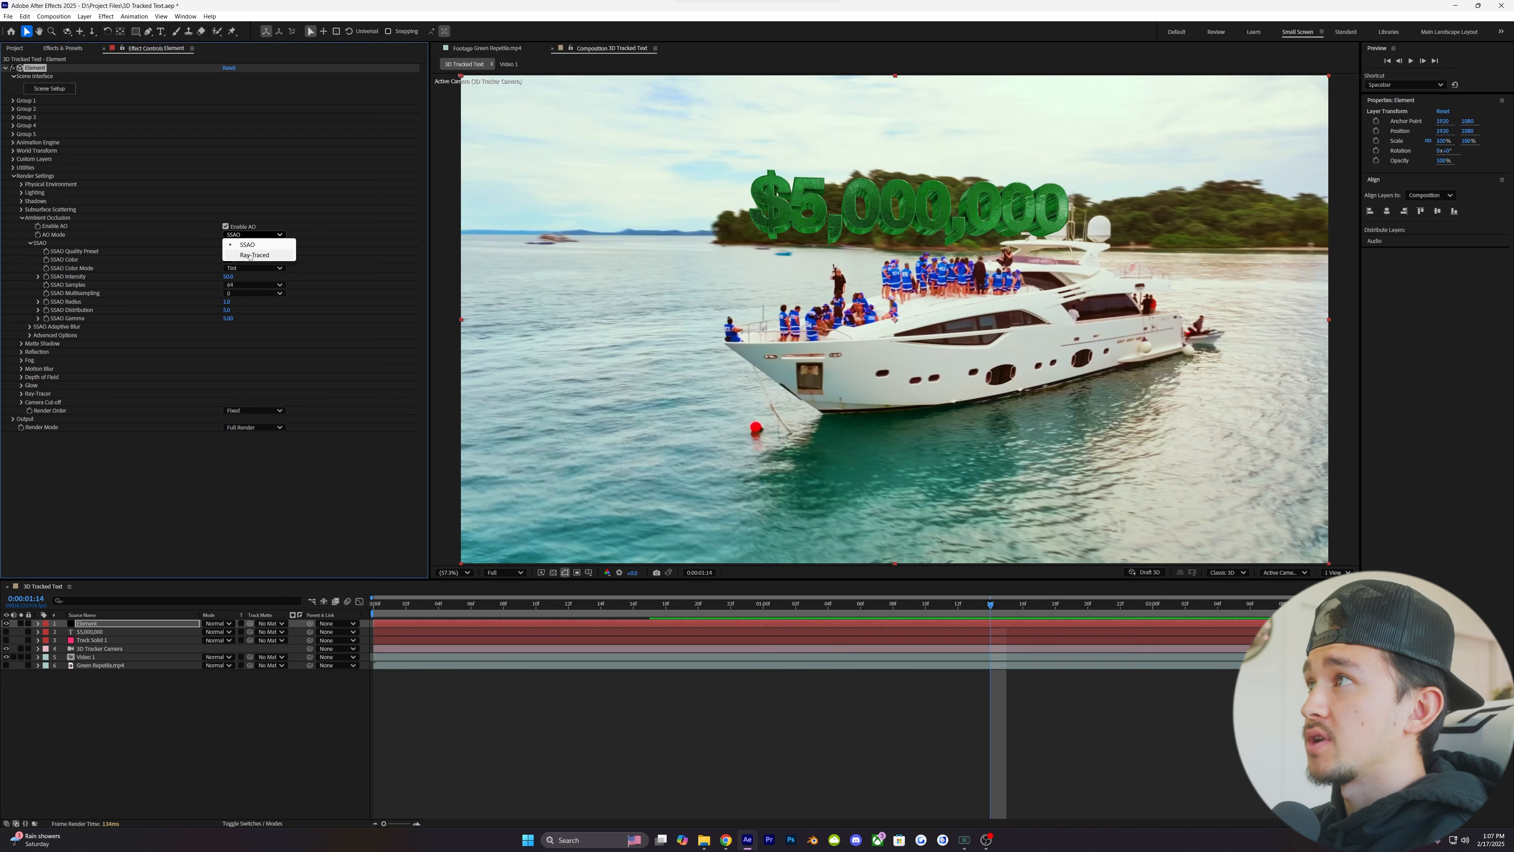
left_click(251, 255)
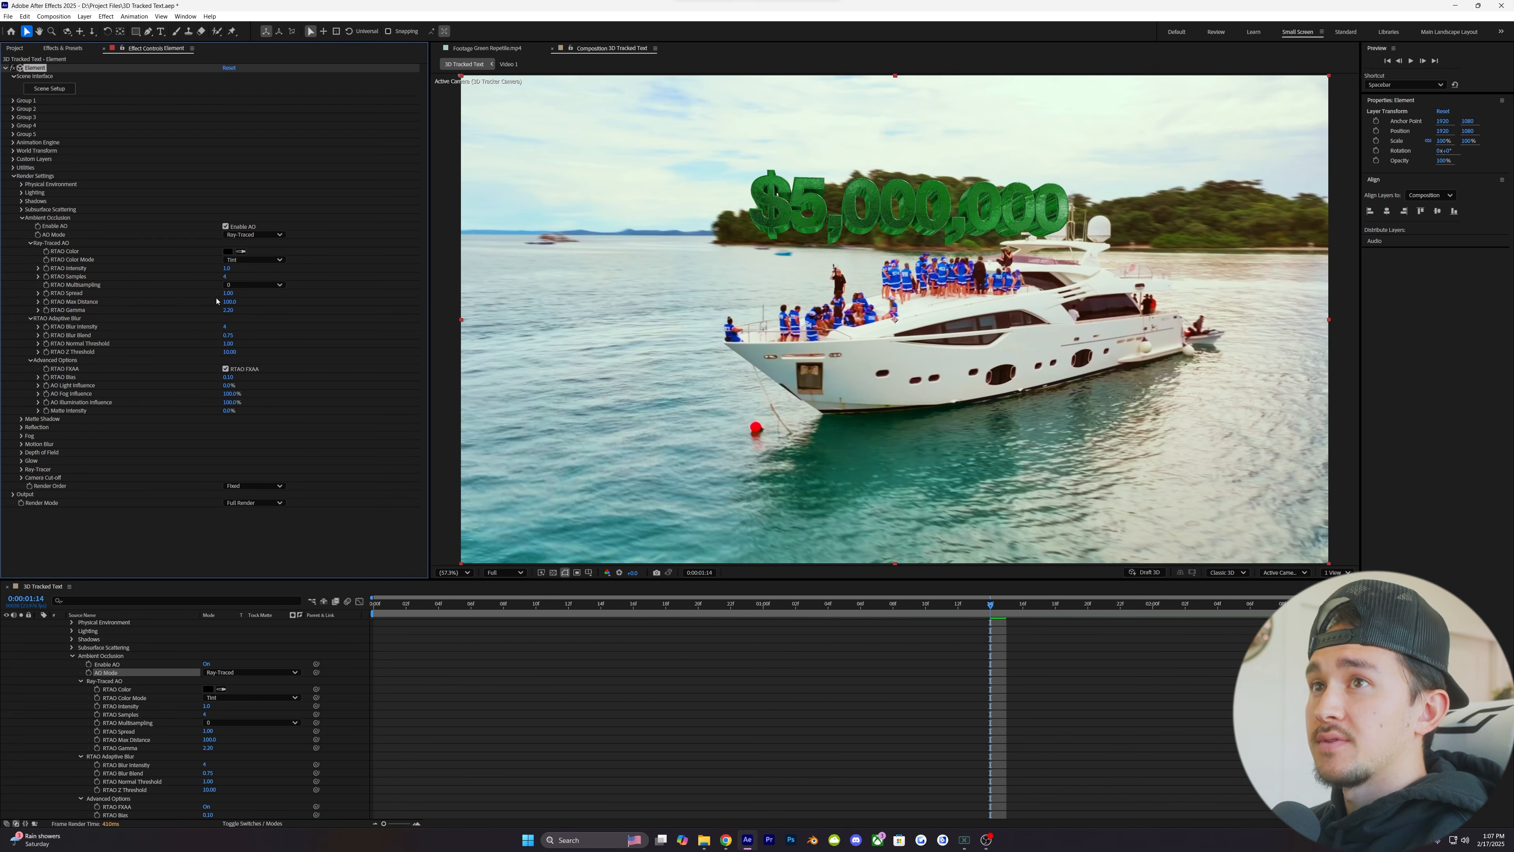
left_click_drag(229, 301, 343, 300)
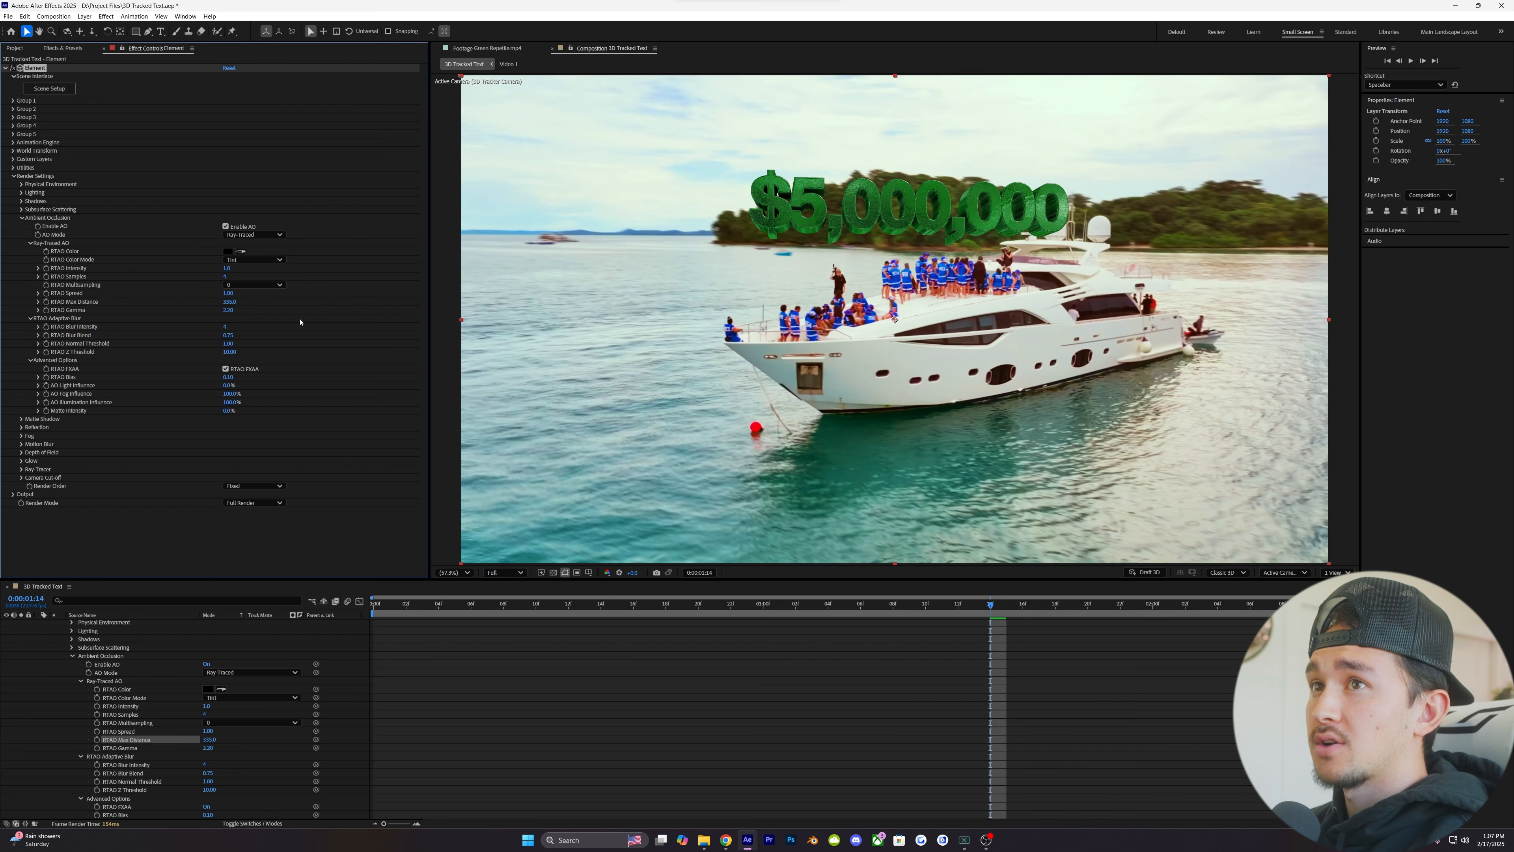
left_click(89, 294)
left_click_drag(227, 310, 286, 313)
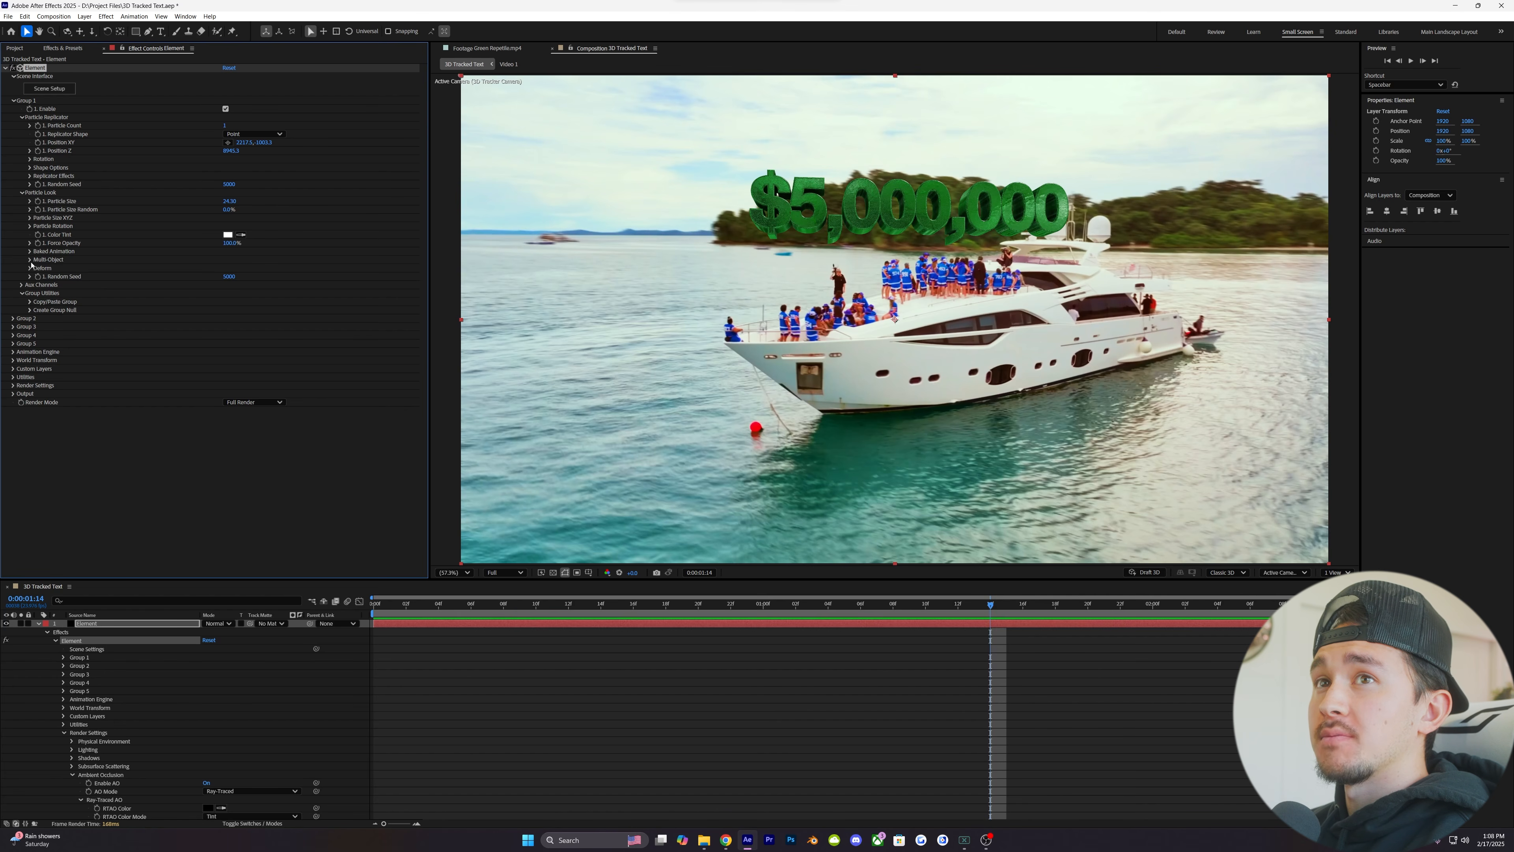
- Enable Multi-Object in the Particle Look settings of Element's Group 1
left_click(30, 260)
left_click(225, 268)
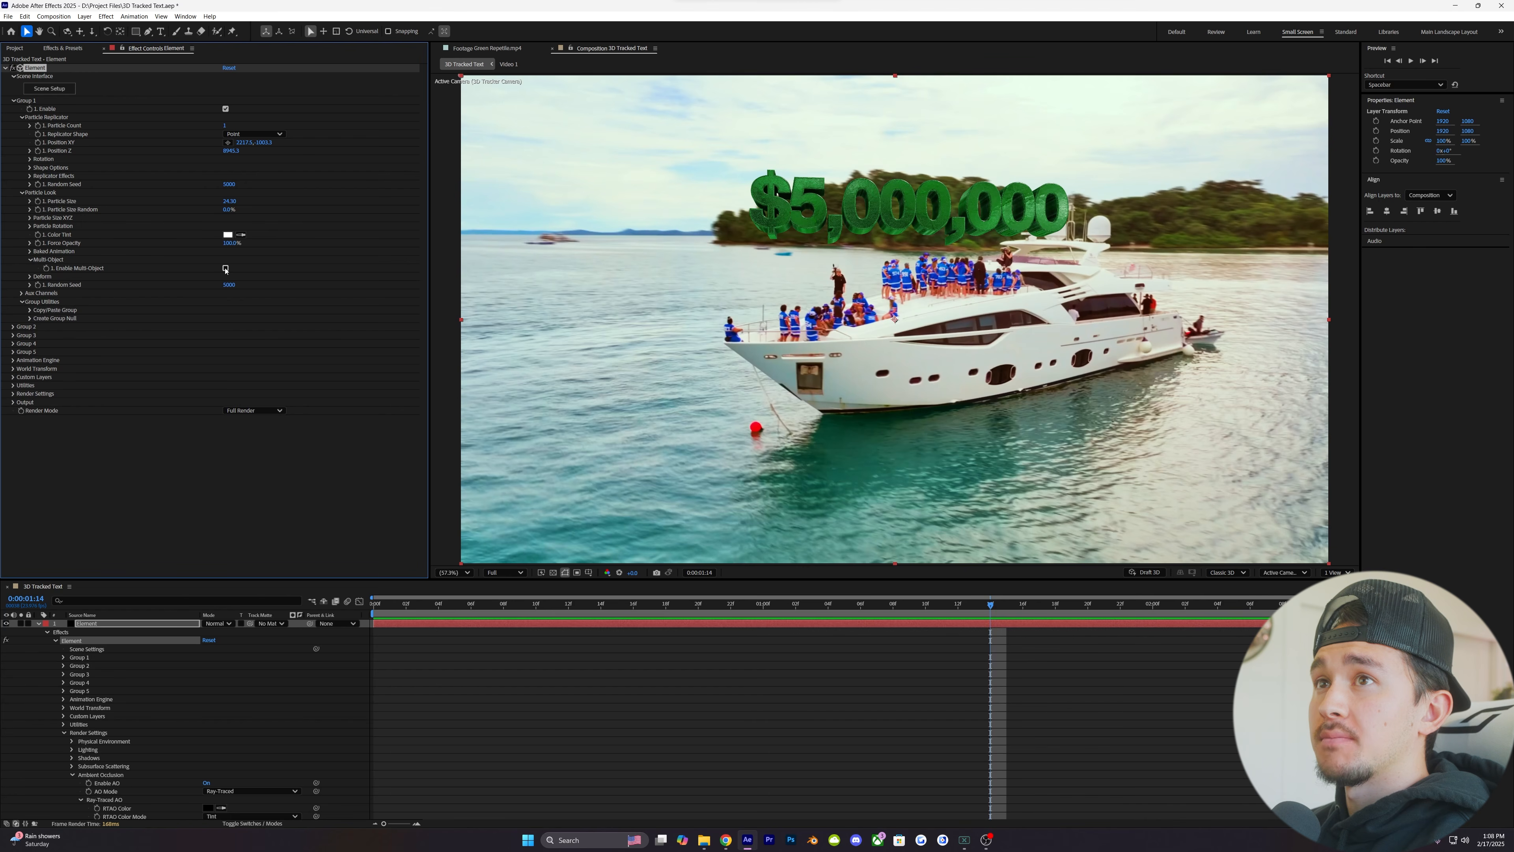
left_click(30, 260)
- Enable Bend in Group 1's Deform settings, set its Bend Direction to 90°, and adjust the Bend Angle to curve the text slightly
left_click(30, 269)
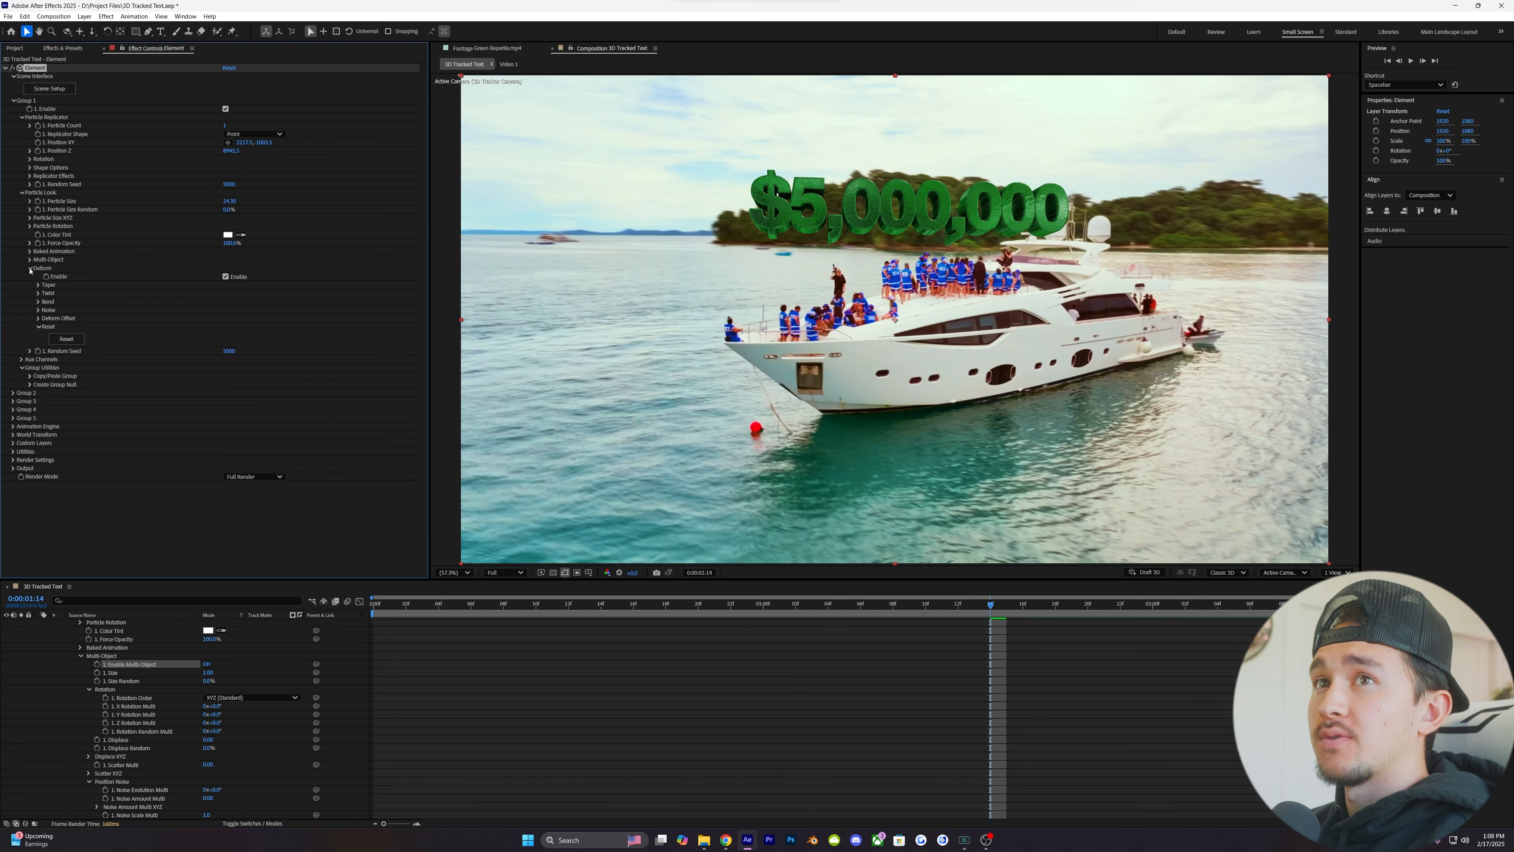
left_click(39, 301)
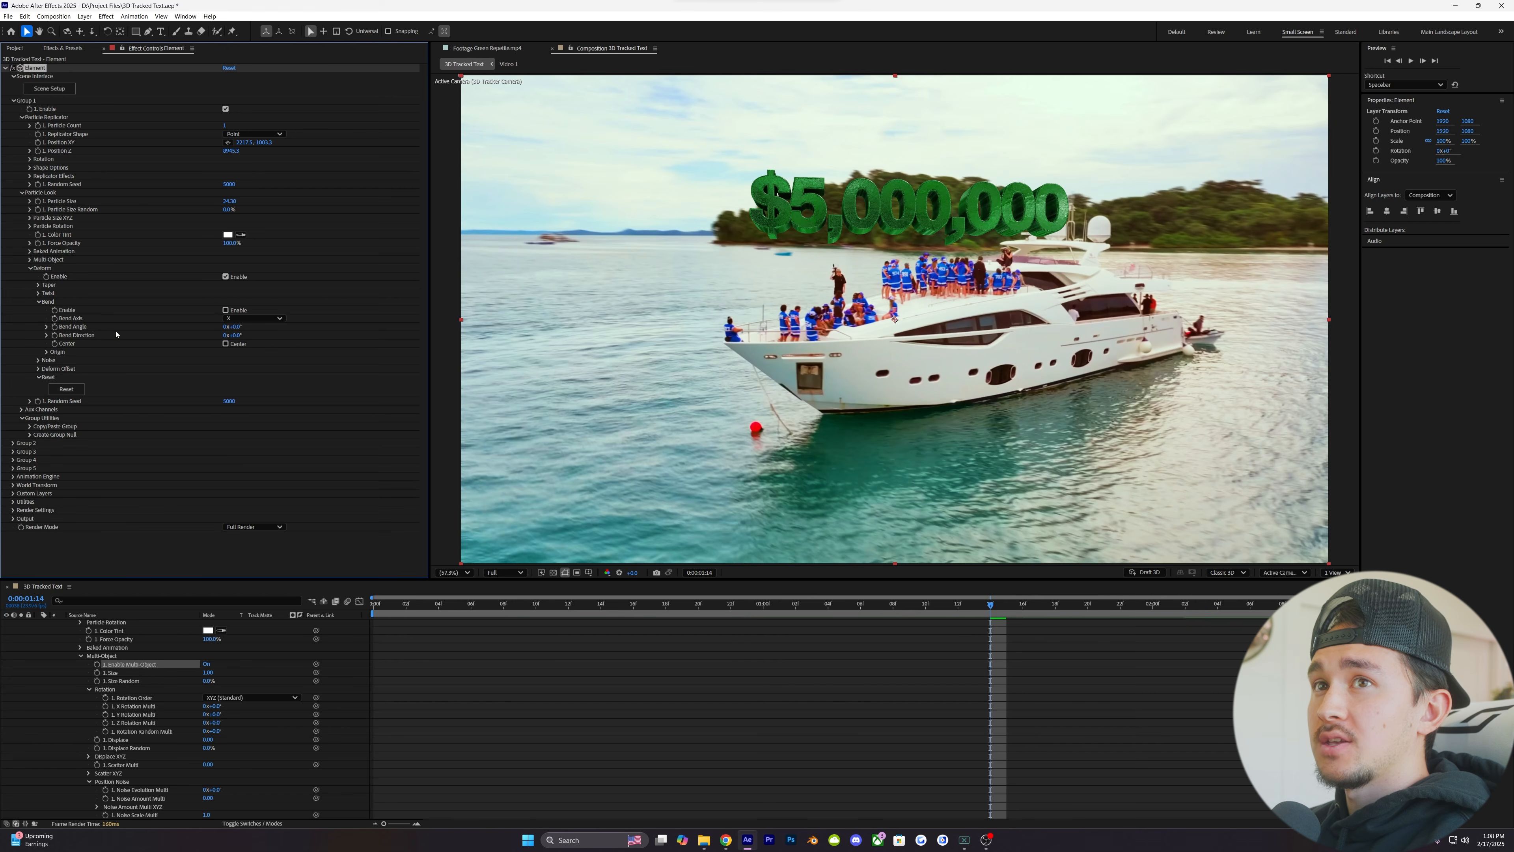
left_click(225, 310)
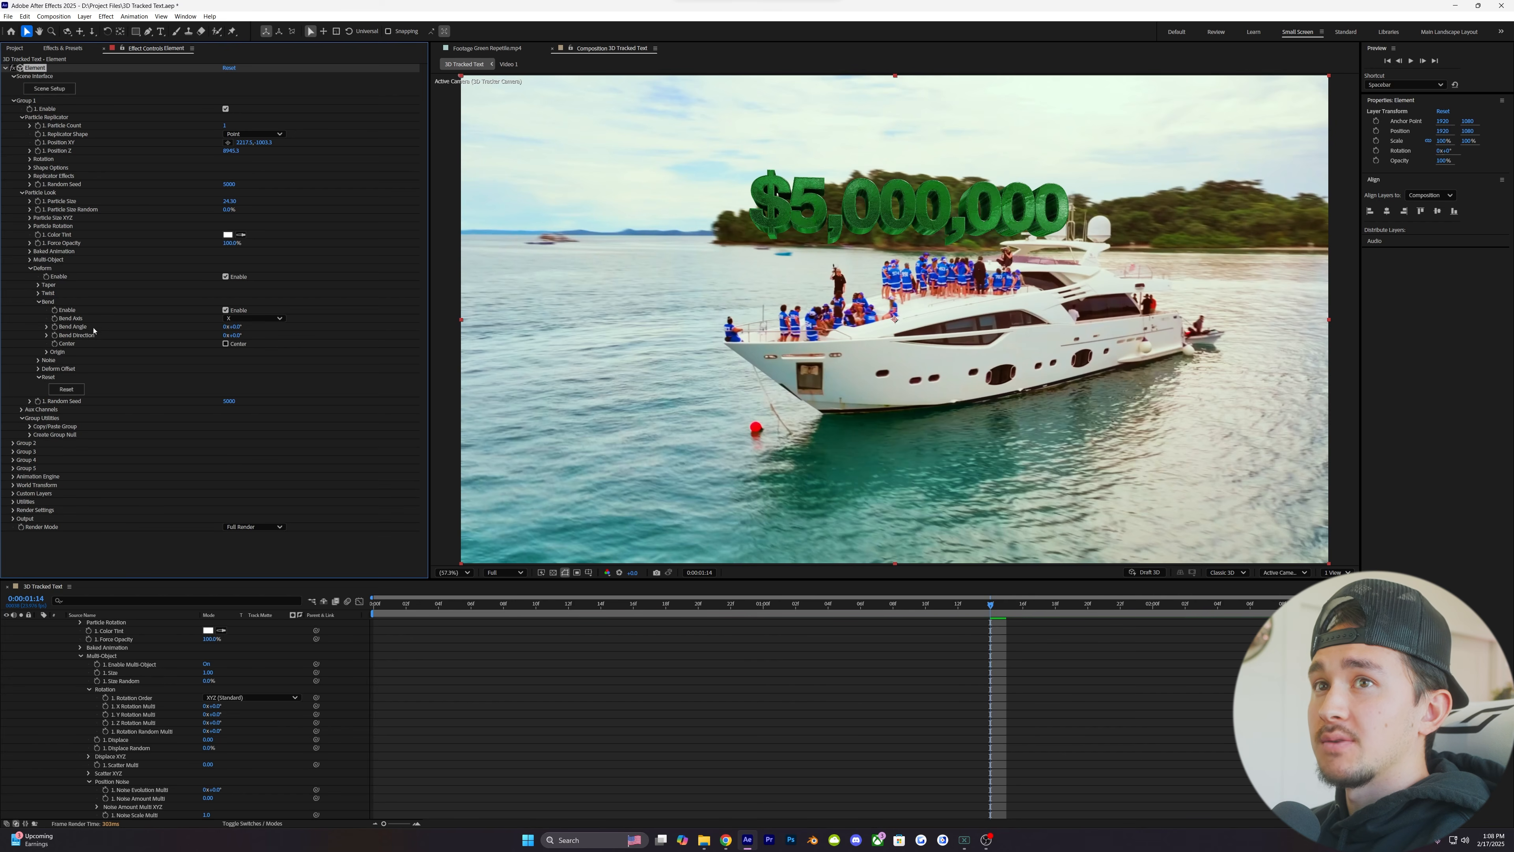
left_click(237, 335)
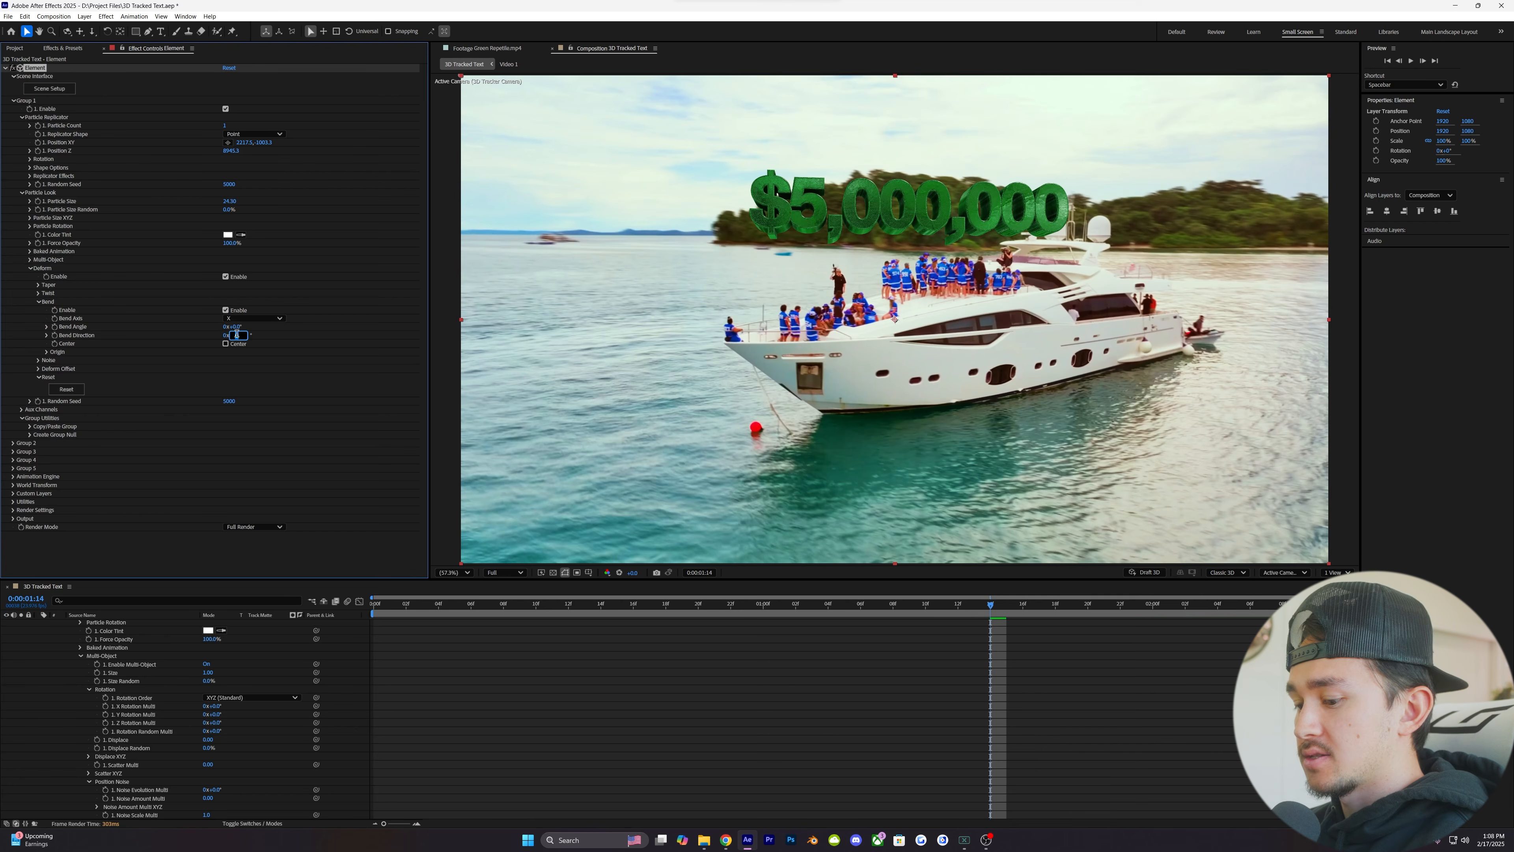
key("Return")
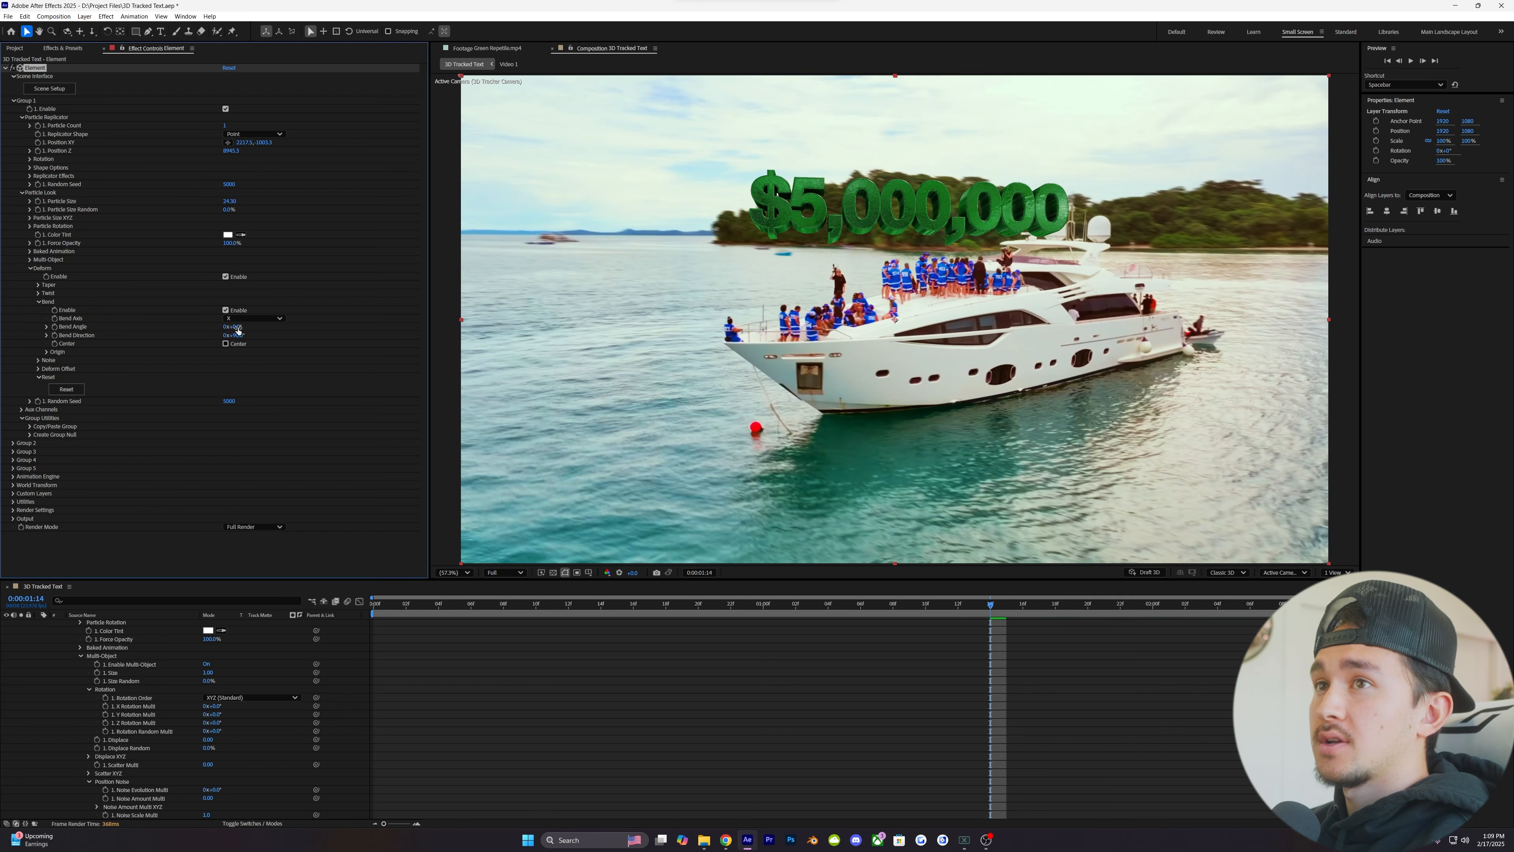
left_click_drag(237, 326, 257, 326)
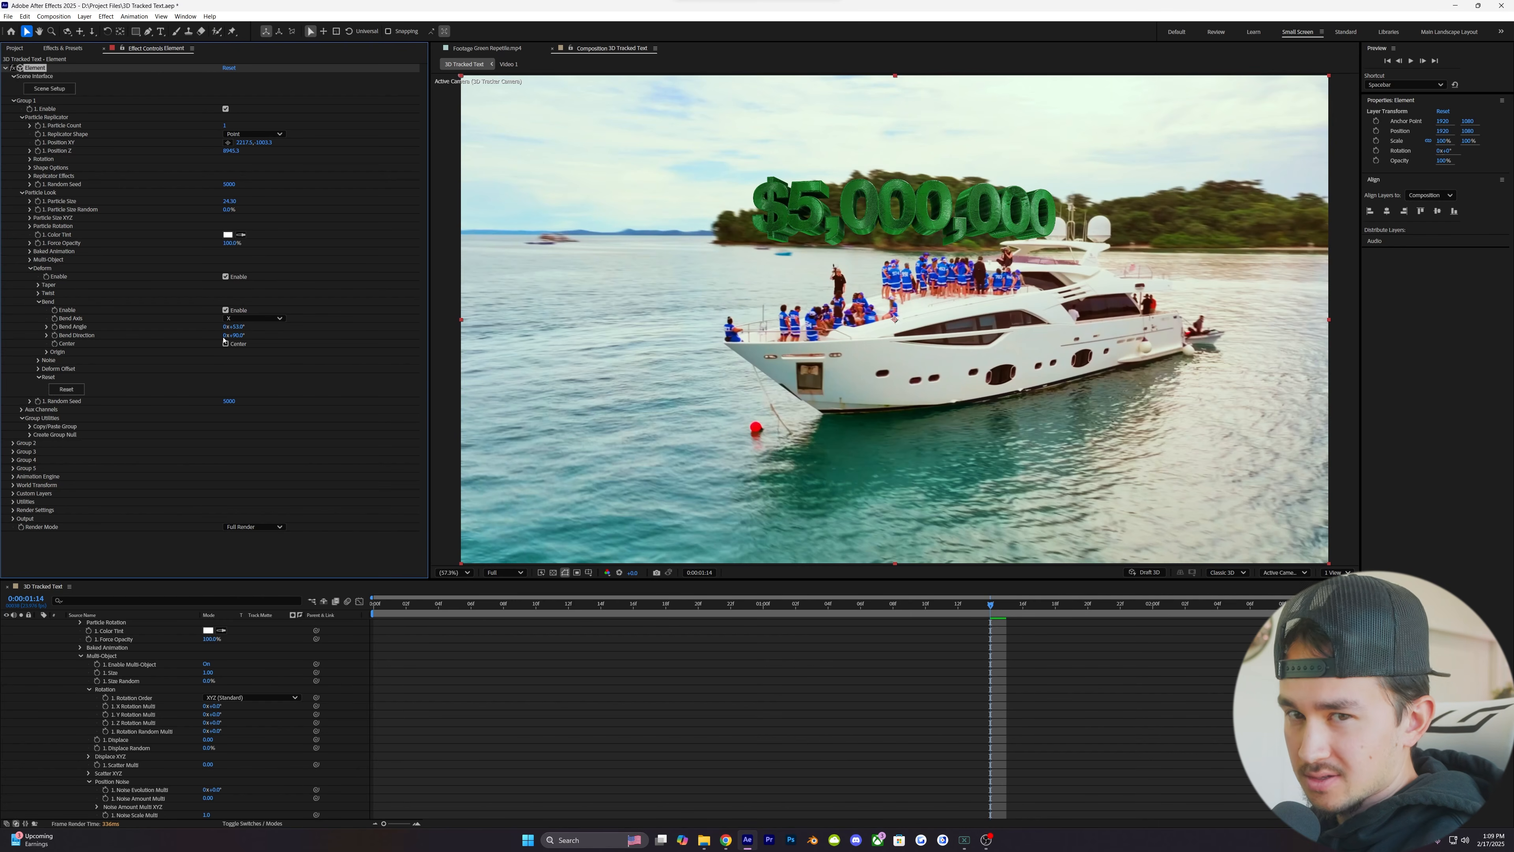
- Enable Twist in Group 1's Deform settings and try out different Twist X angles on the text
left_click(39, 302)
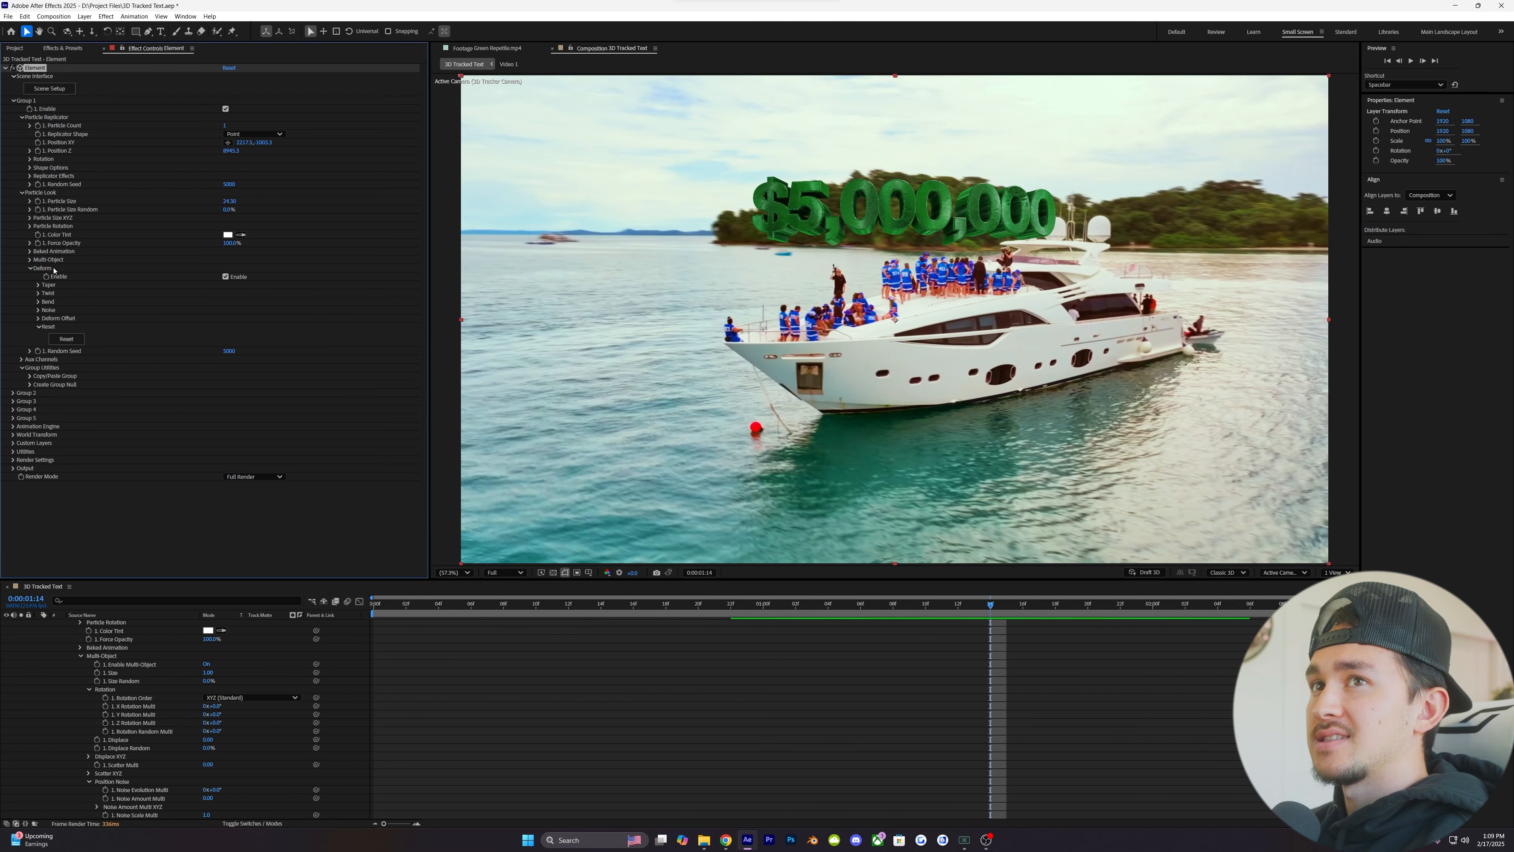
left_click(39, 293)
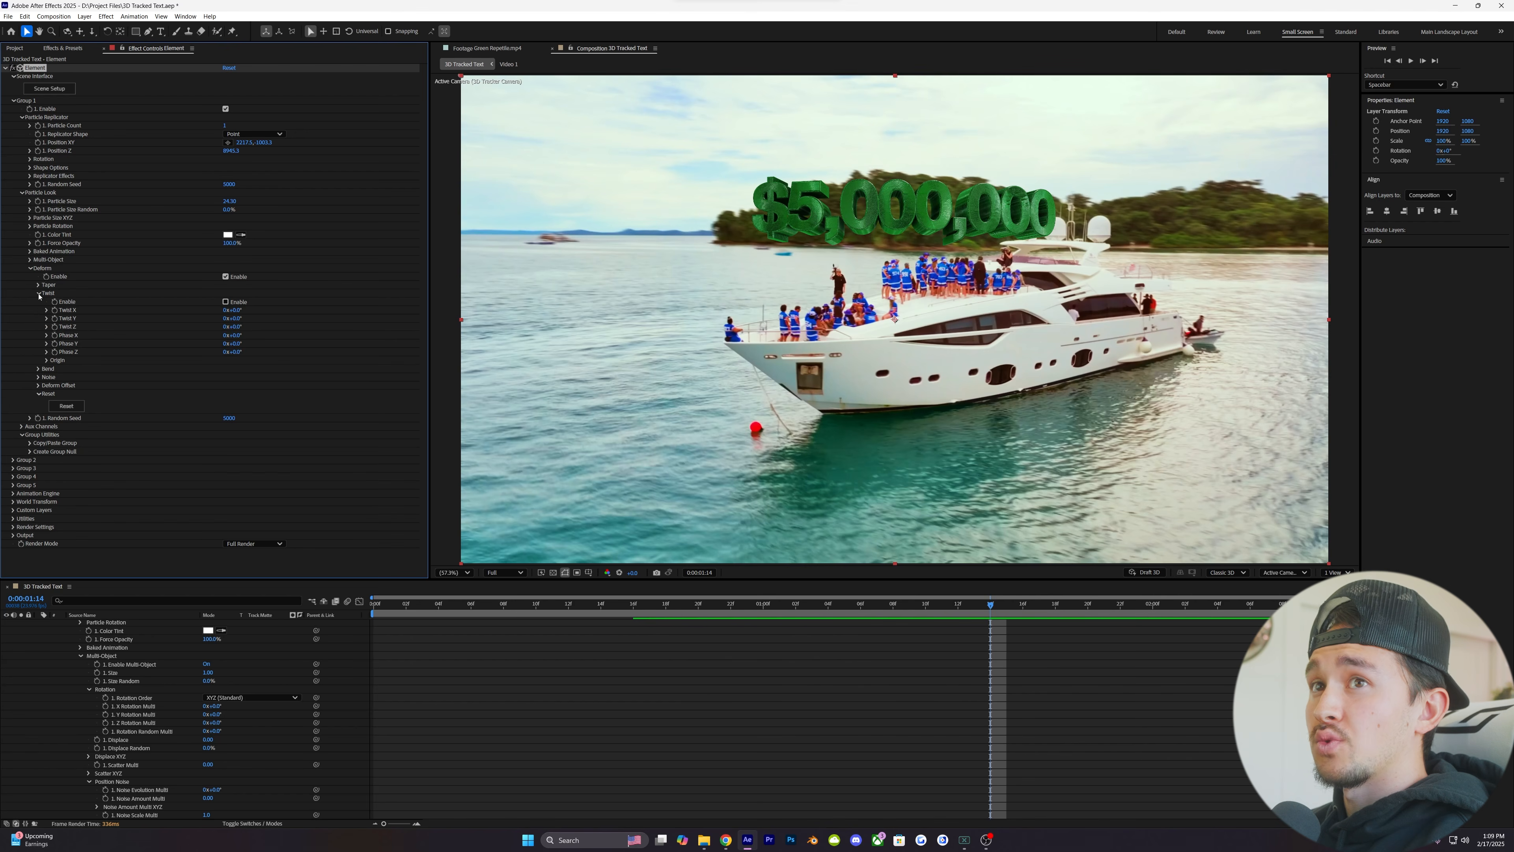
left_click(226, 302)
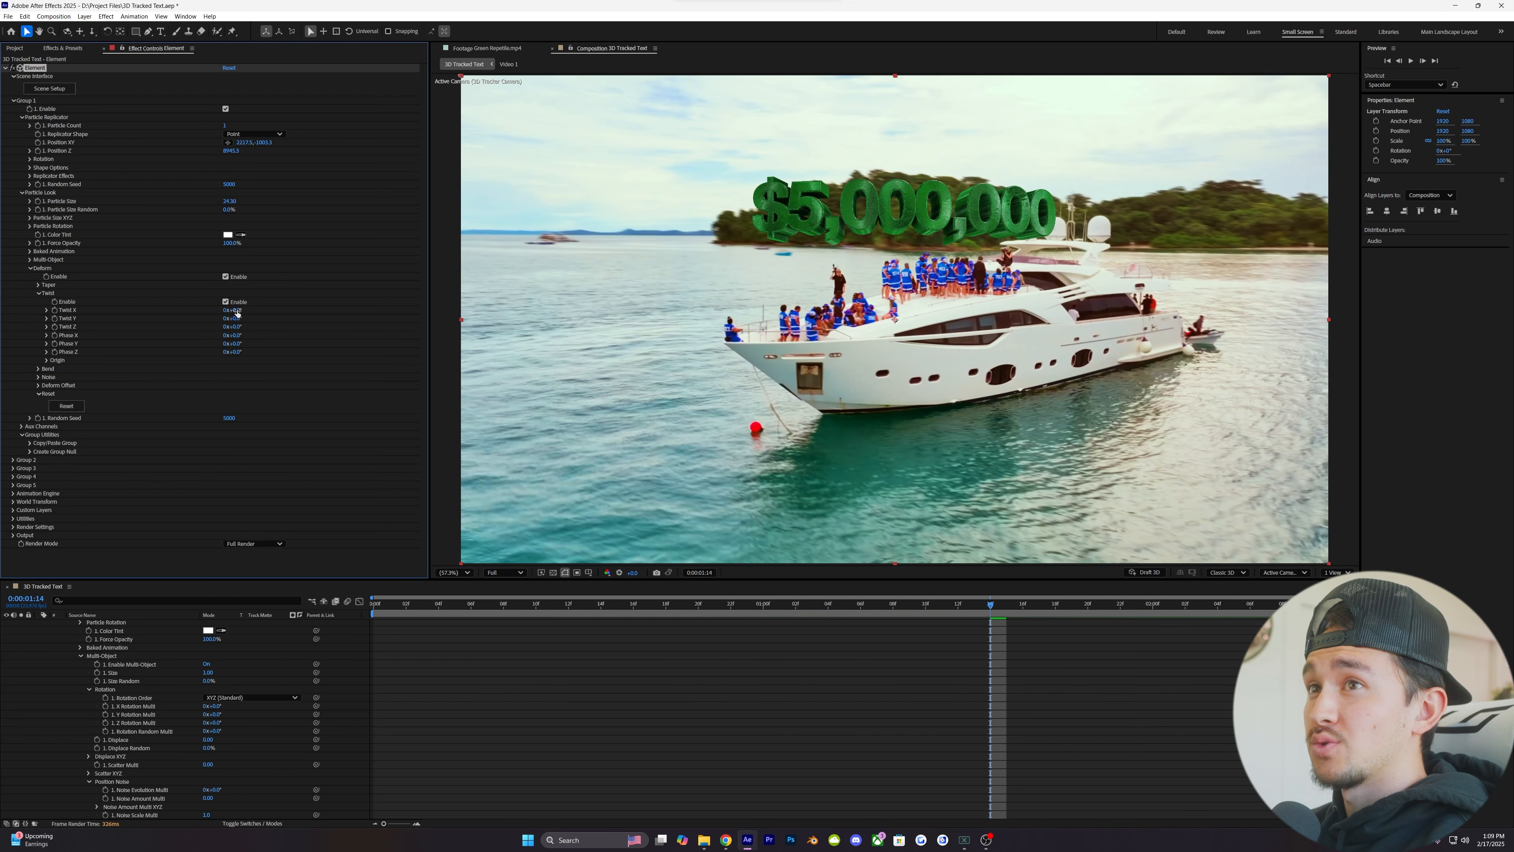
left_click_drag(236, 309, 253, 310)
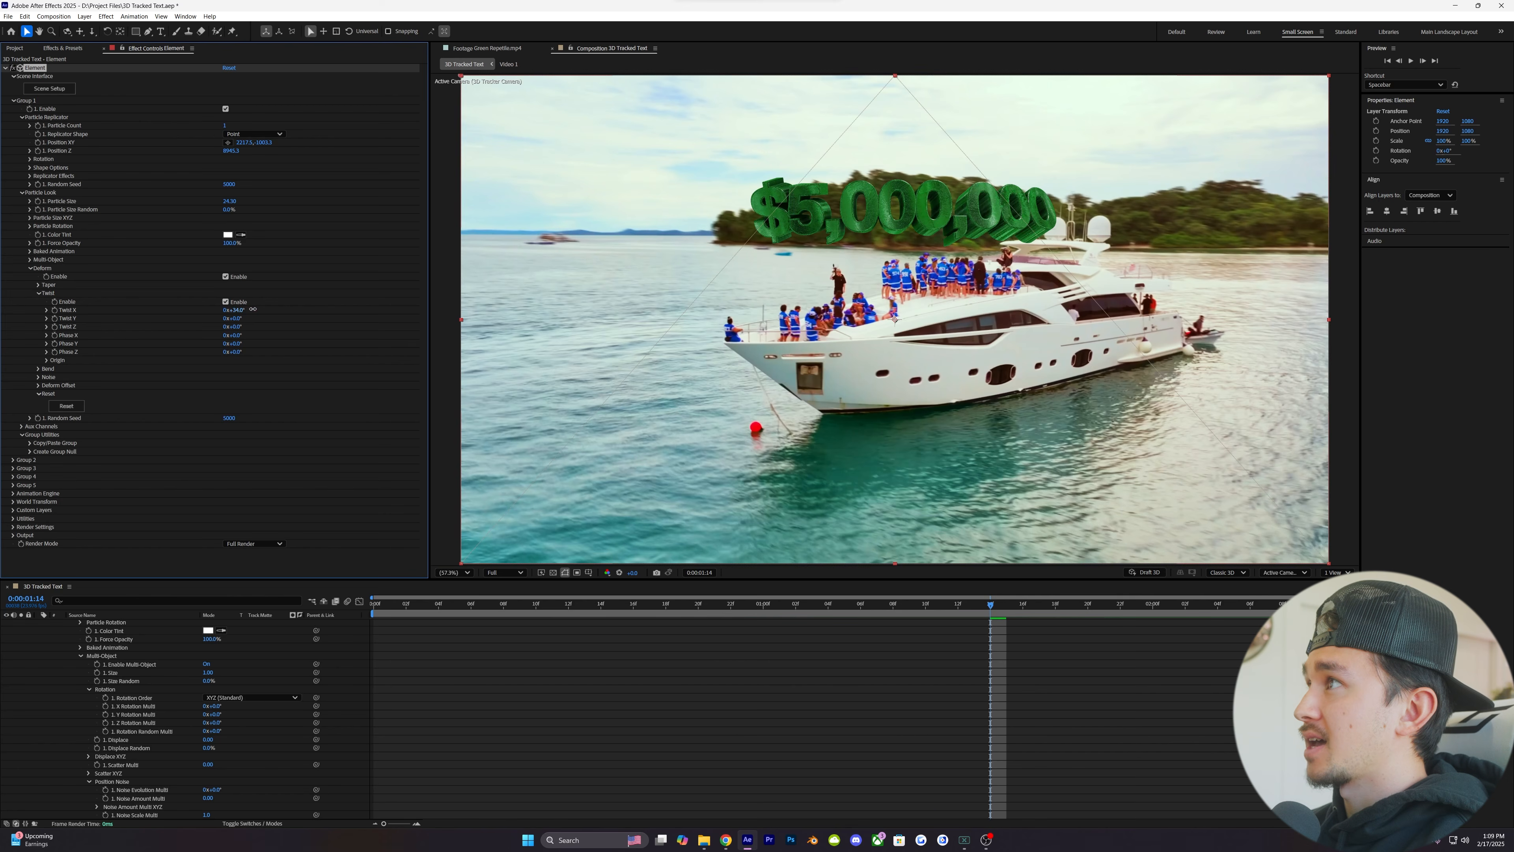
left_click_drag(253, 309, 218, 310)
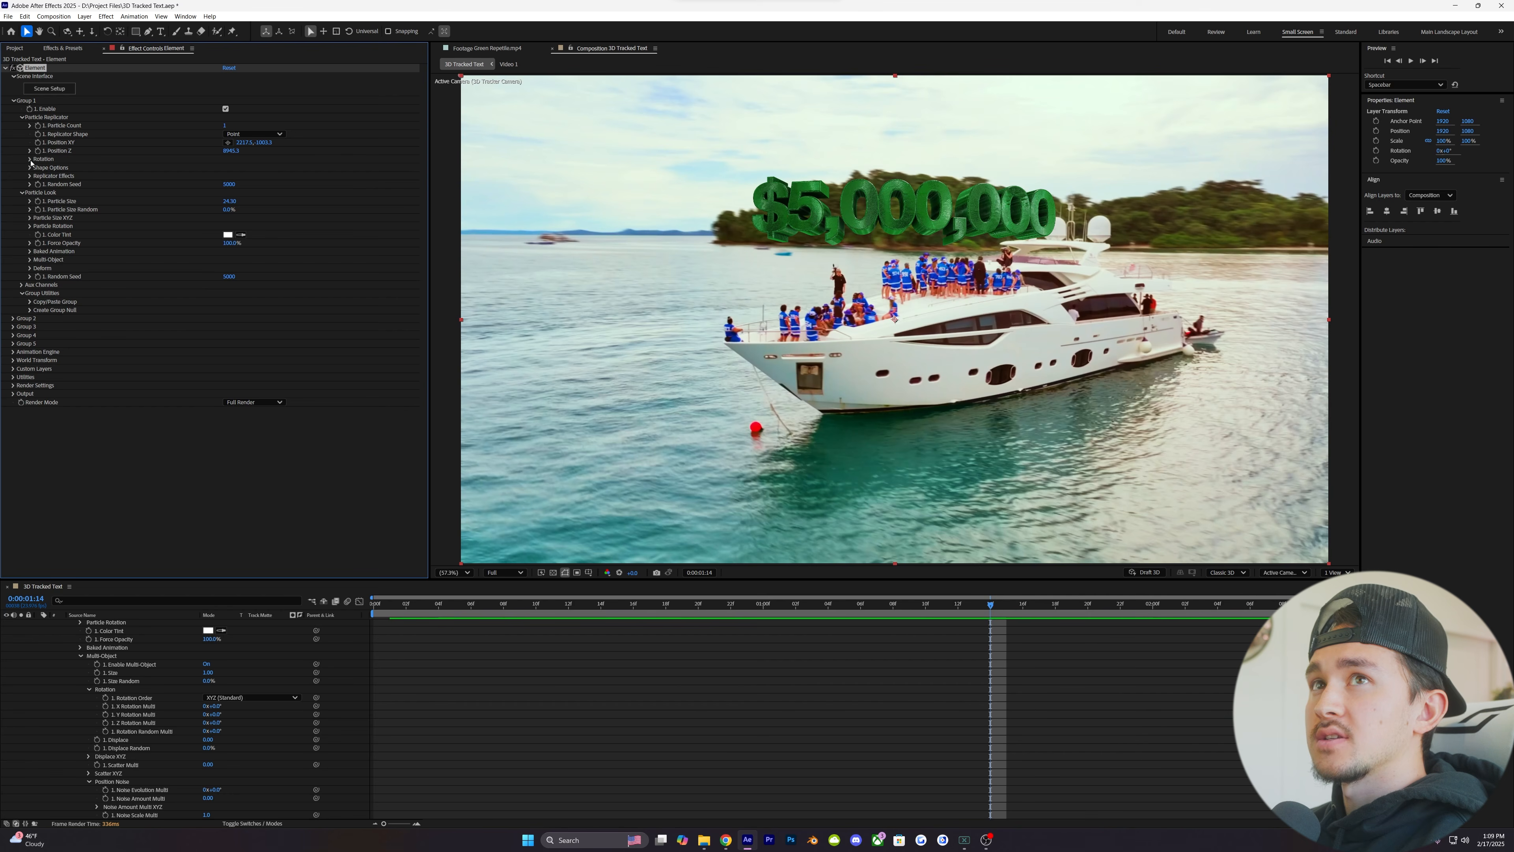
- Tilt the 3D text by adjusting the X Rotation in Group 1's Particle Replicator rotation settings
left_click(29, 159)
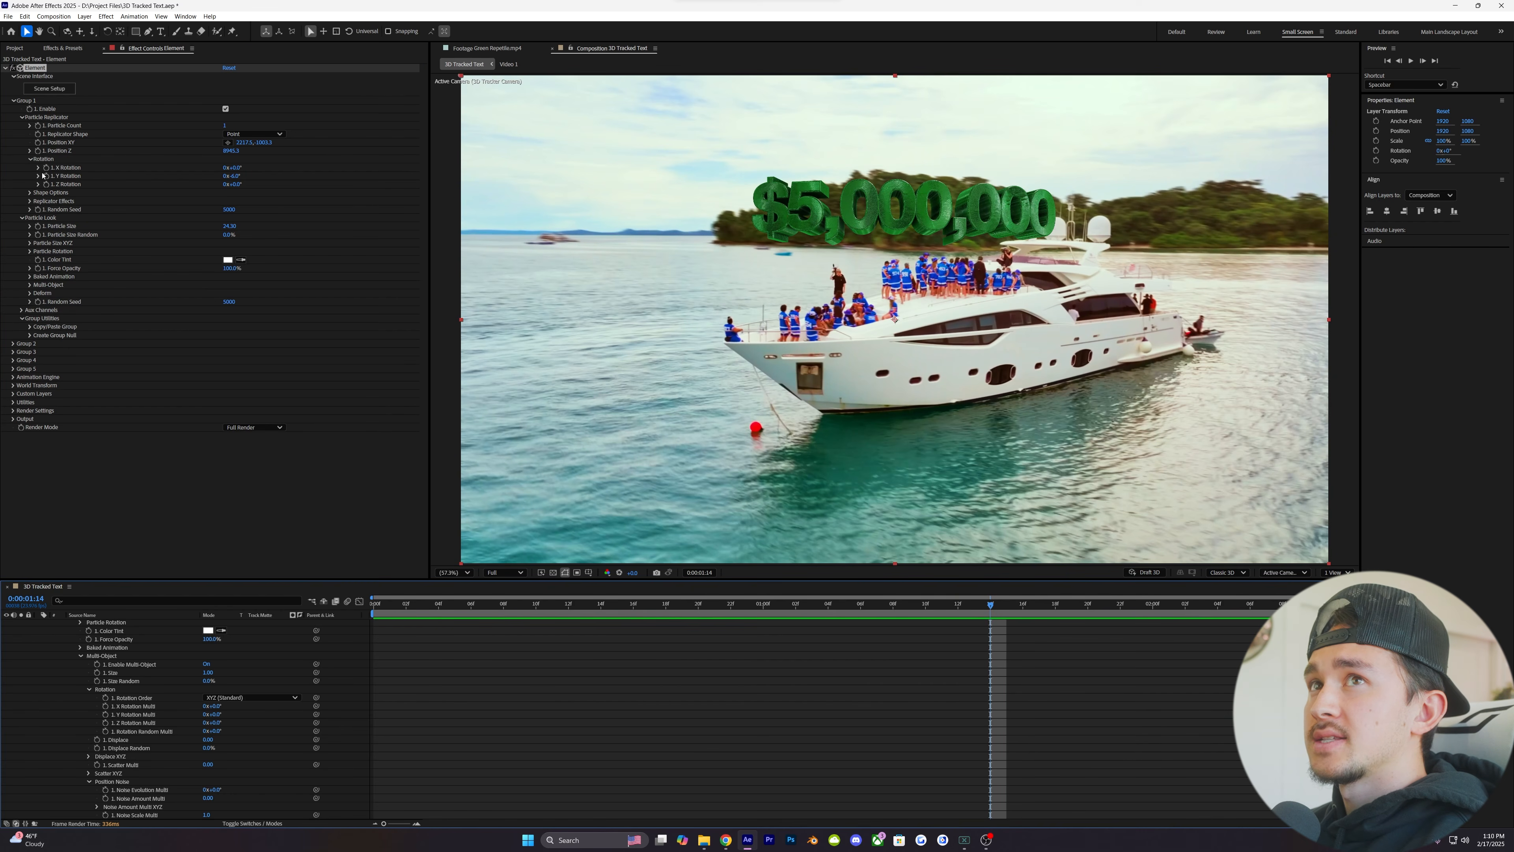
mouse_move(233, 173)
left_mouse_down()
mouse_move(210, 173)
mouse_move(231, 168)
left_mouse_up()
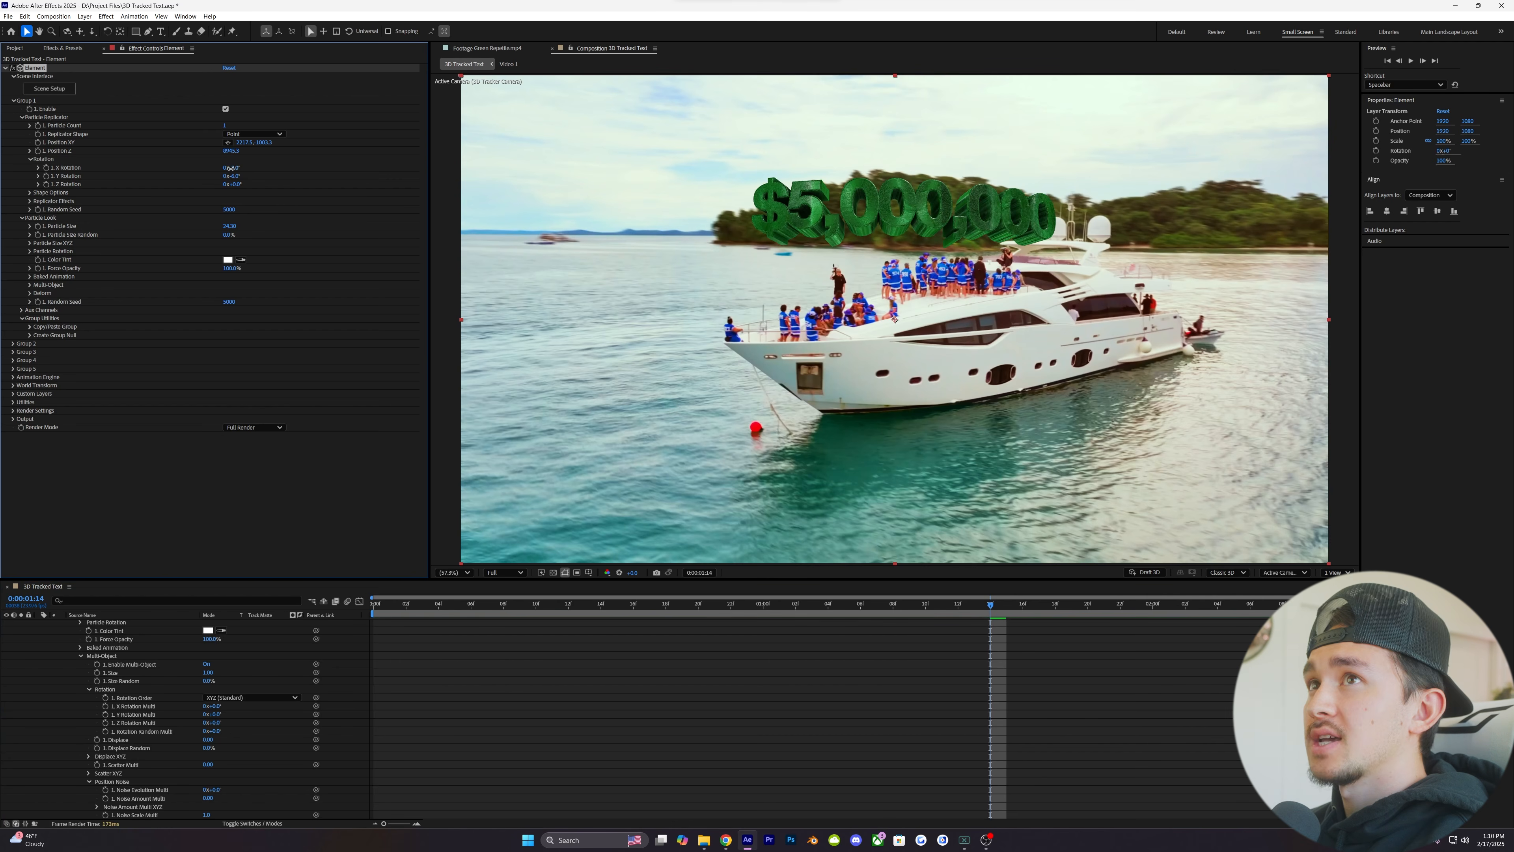
left_click_drag(230, 169, 230, 168)
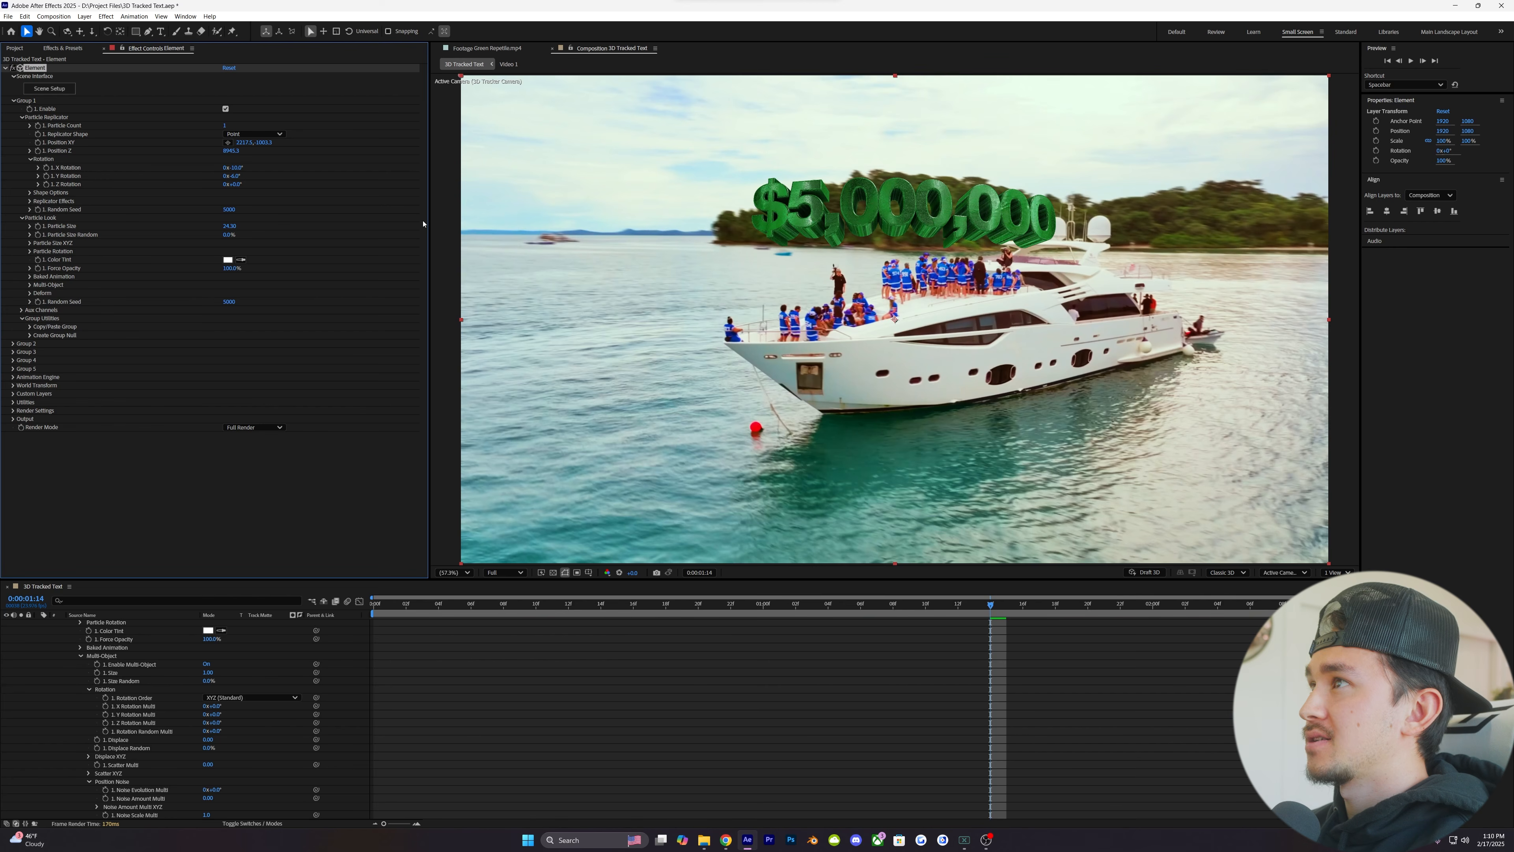
left_click(32, 159)
- Preview the composition from its first frame and check Group 1's Multi-Object settings
key("Home")
key("space")
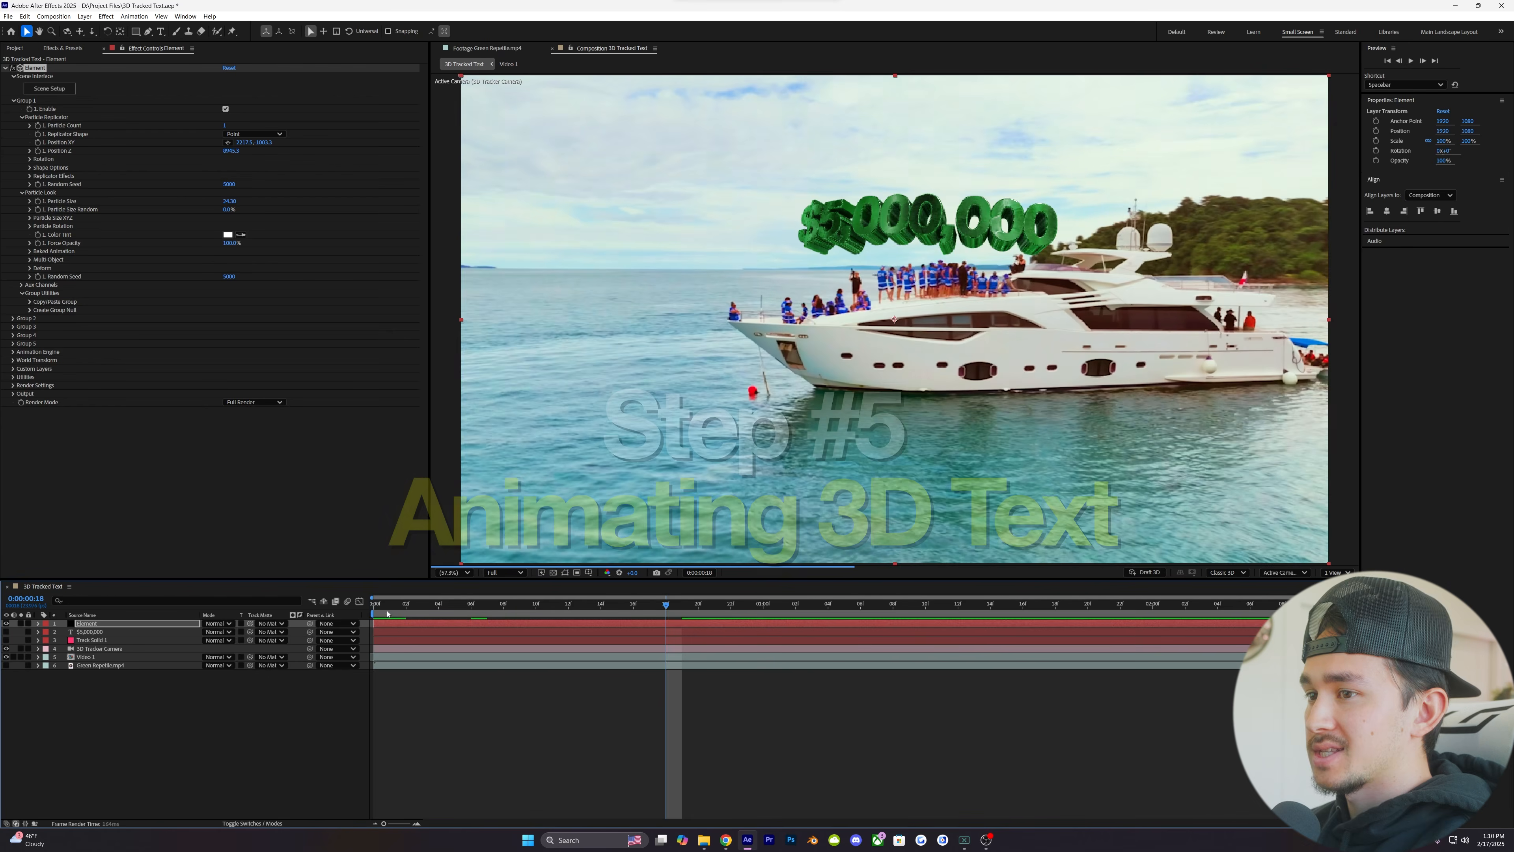
key("space")
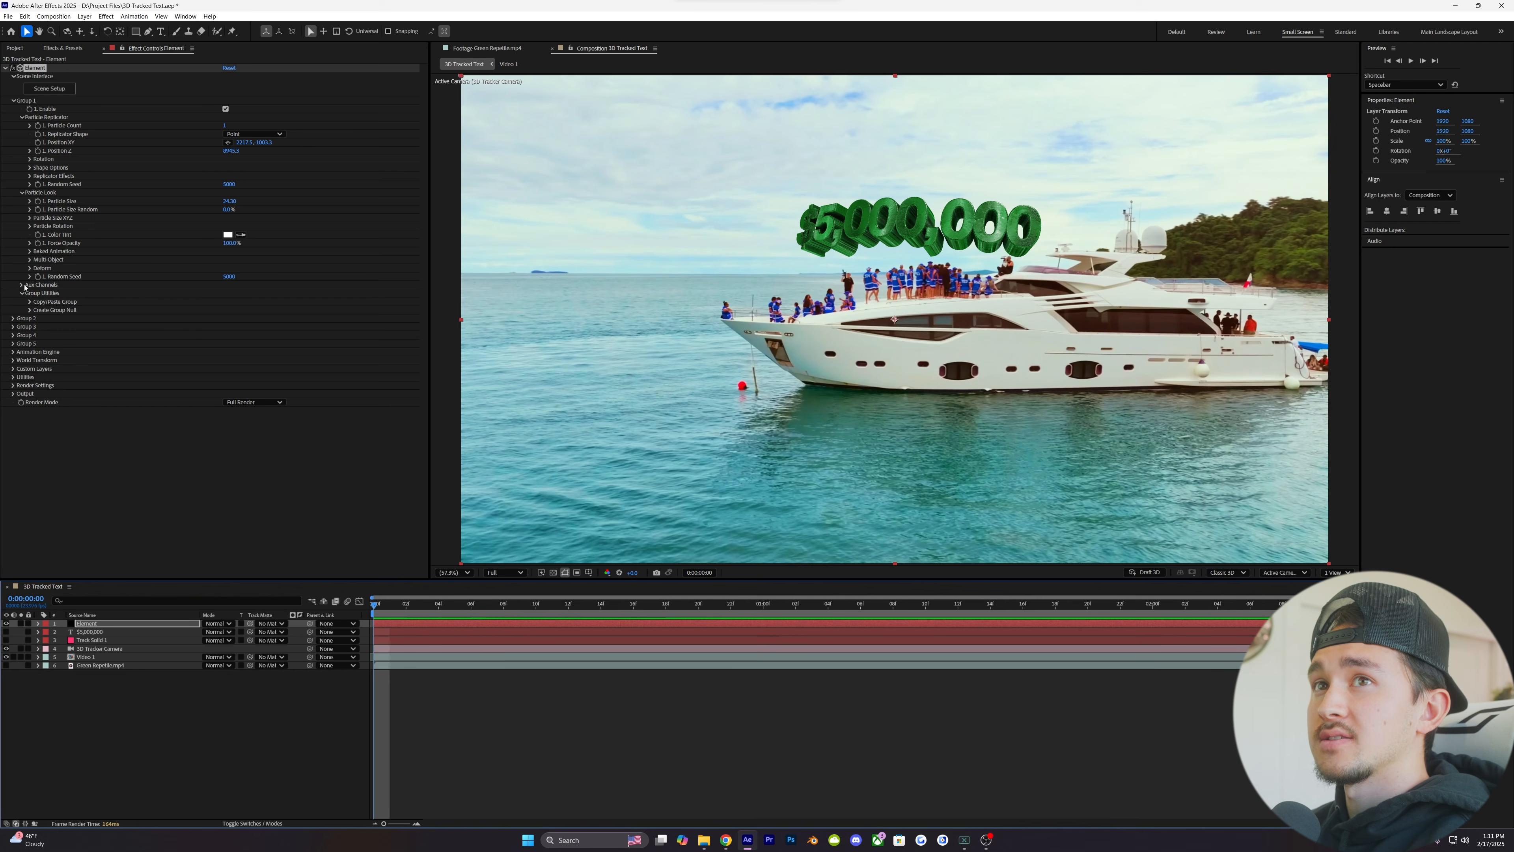
left_click(30, 259)
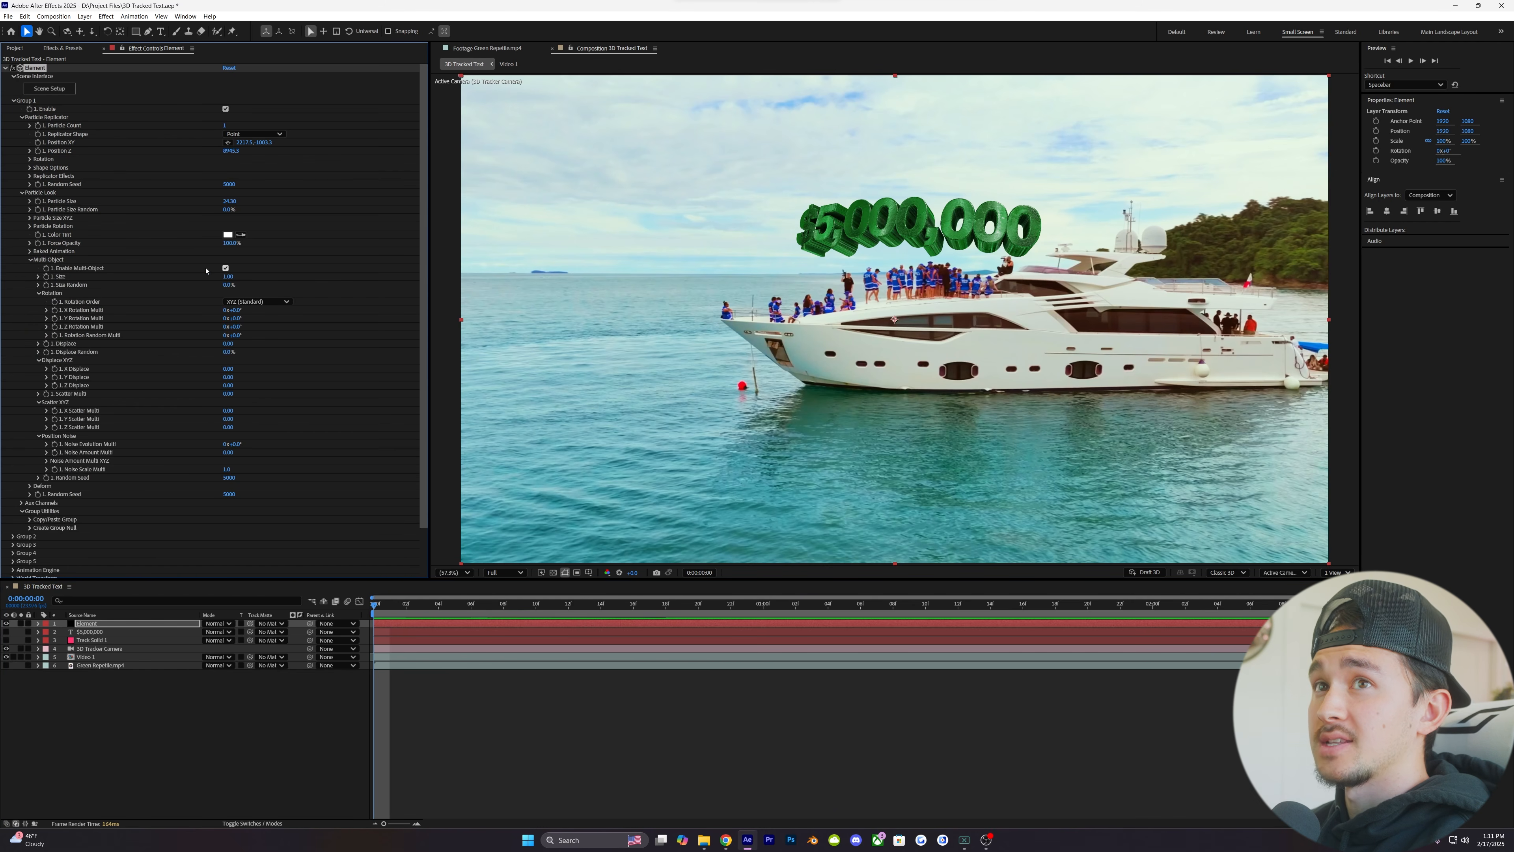
left_click(31, 261)
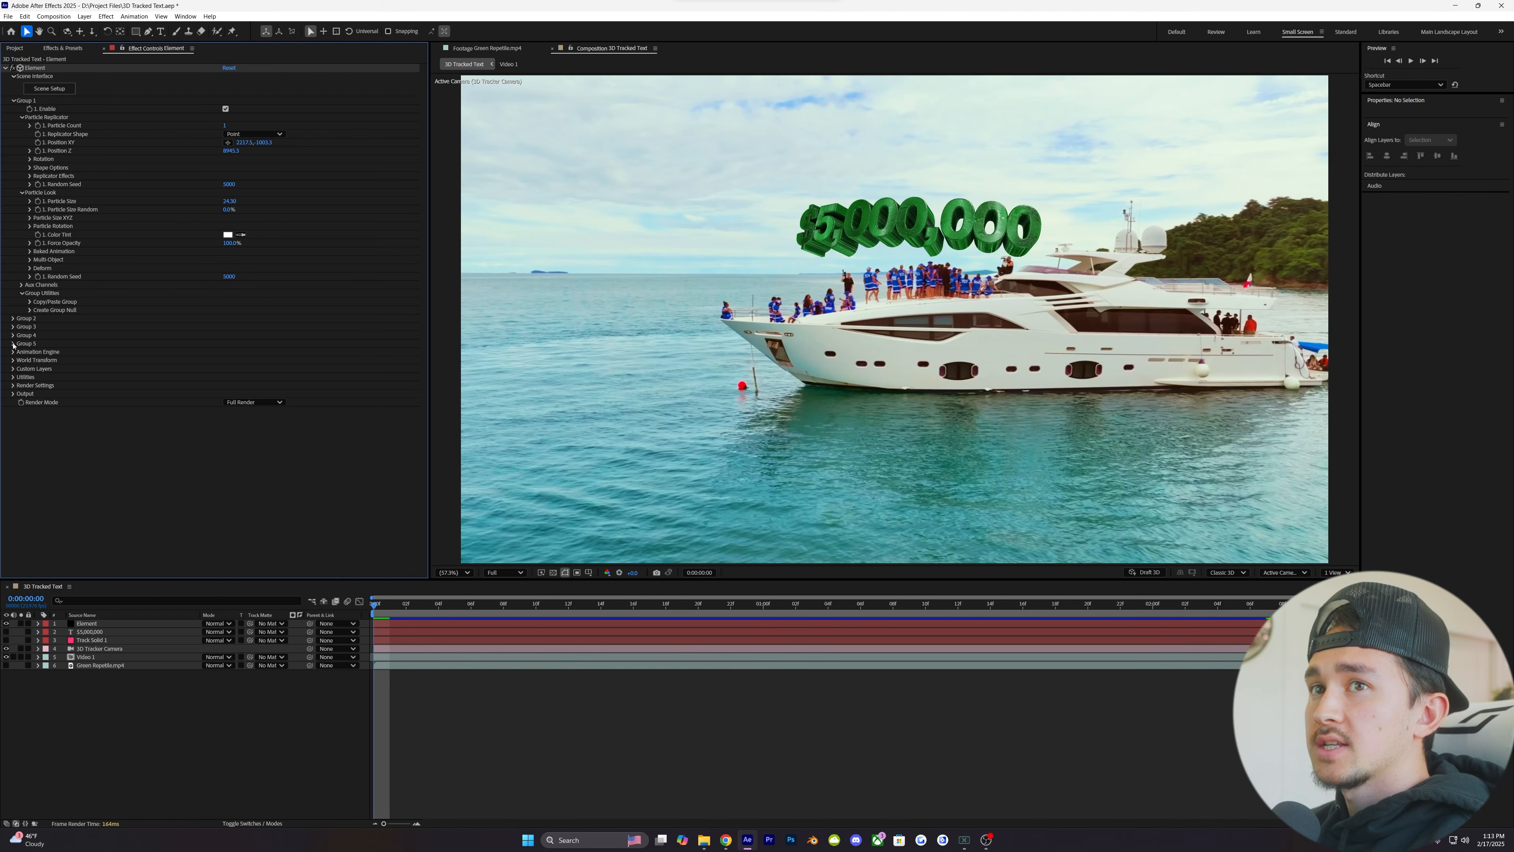
- Enable the Animation Engine and keyframe its Animation value at 100% on the first frame
left_click(13, 352)
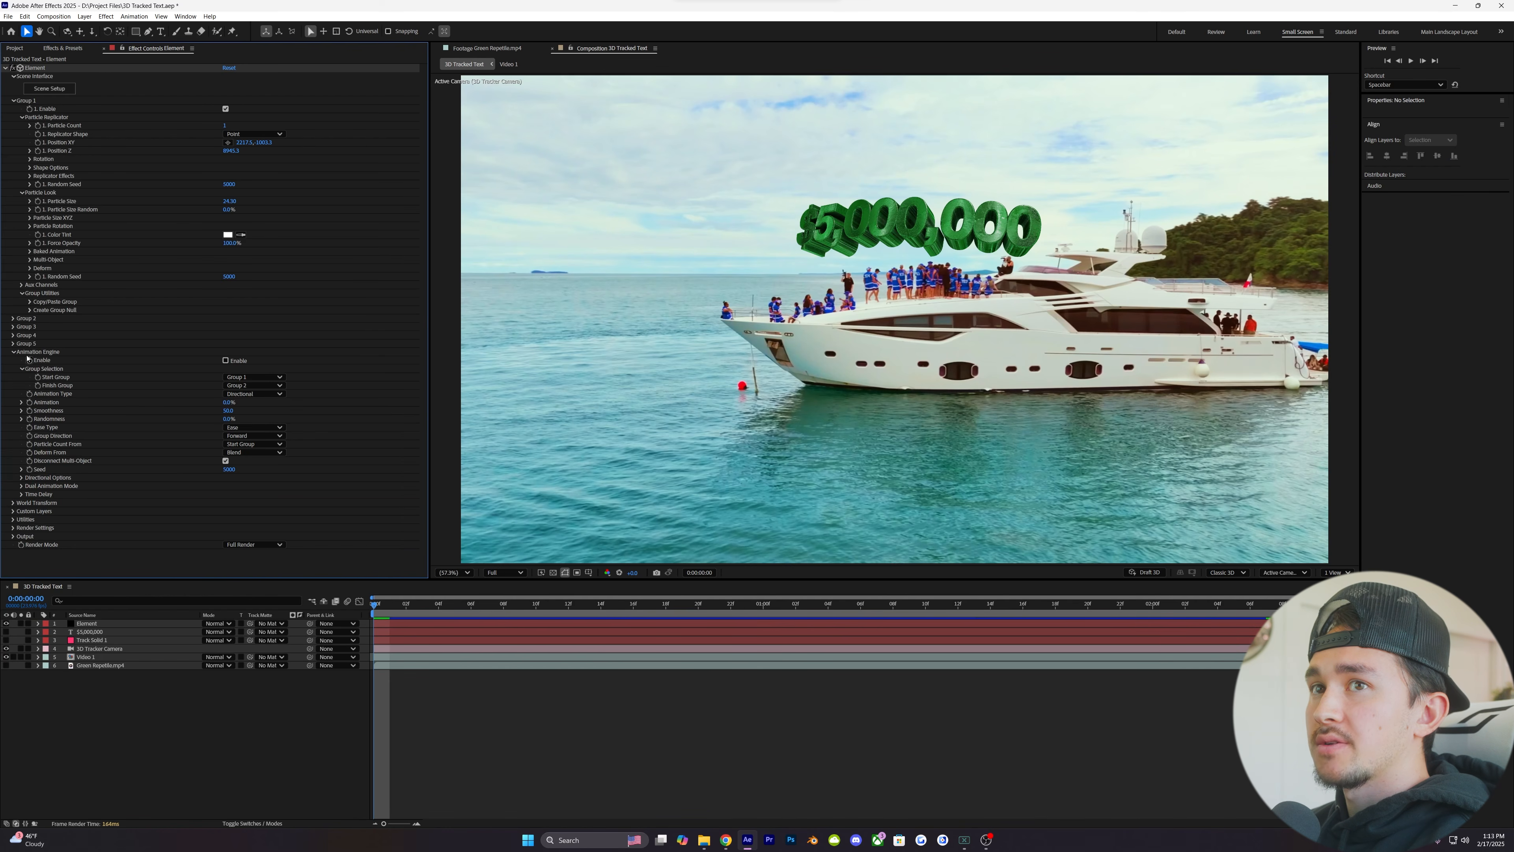
left_click(225, 361)
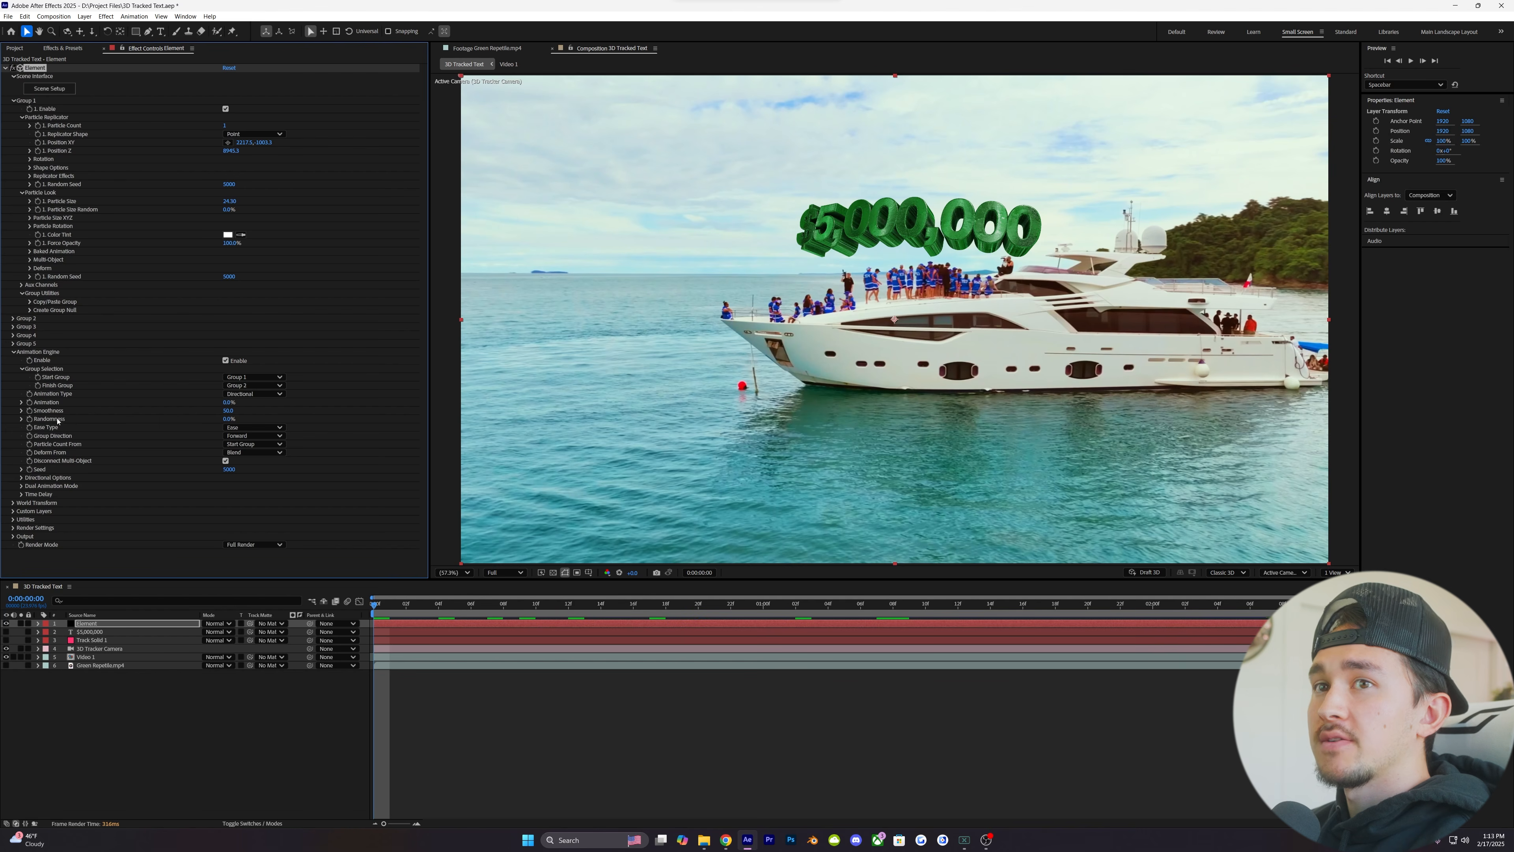
mouse_move(229, 402)
left_mouse_down()
mouse_move(242, 400)
mouse_move(230, 402)
left_mouse_up()
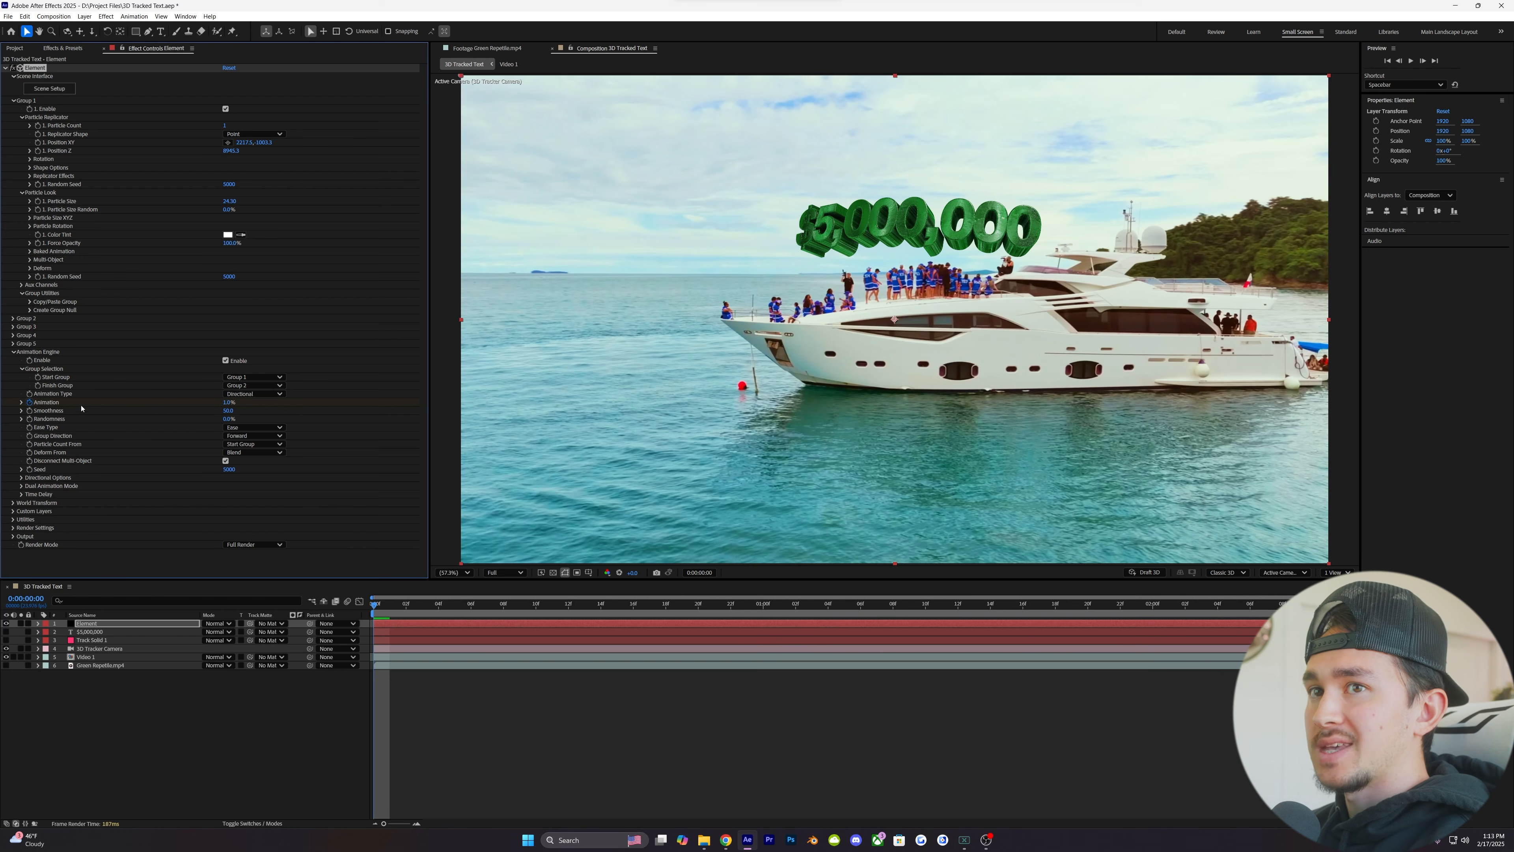
left_click_drag(229, 402, 314, 399)
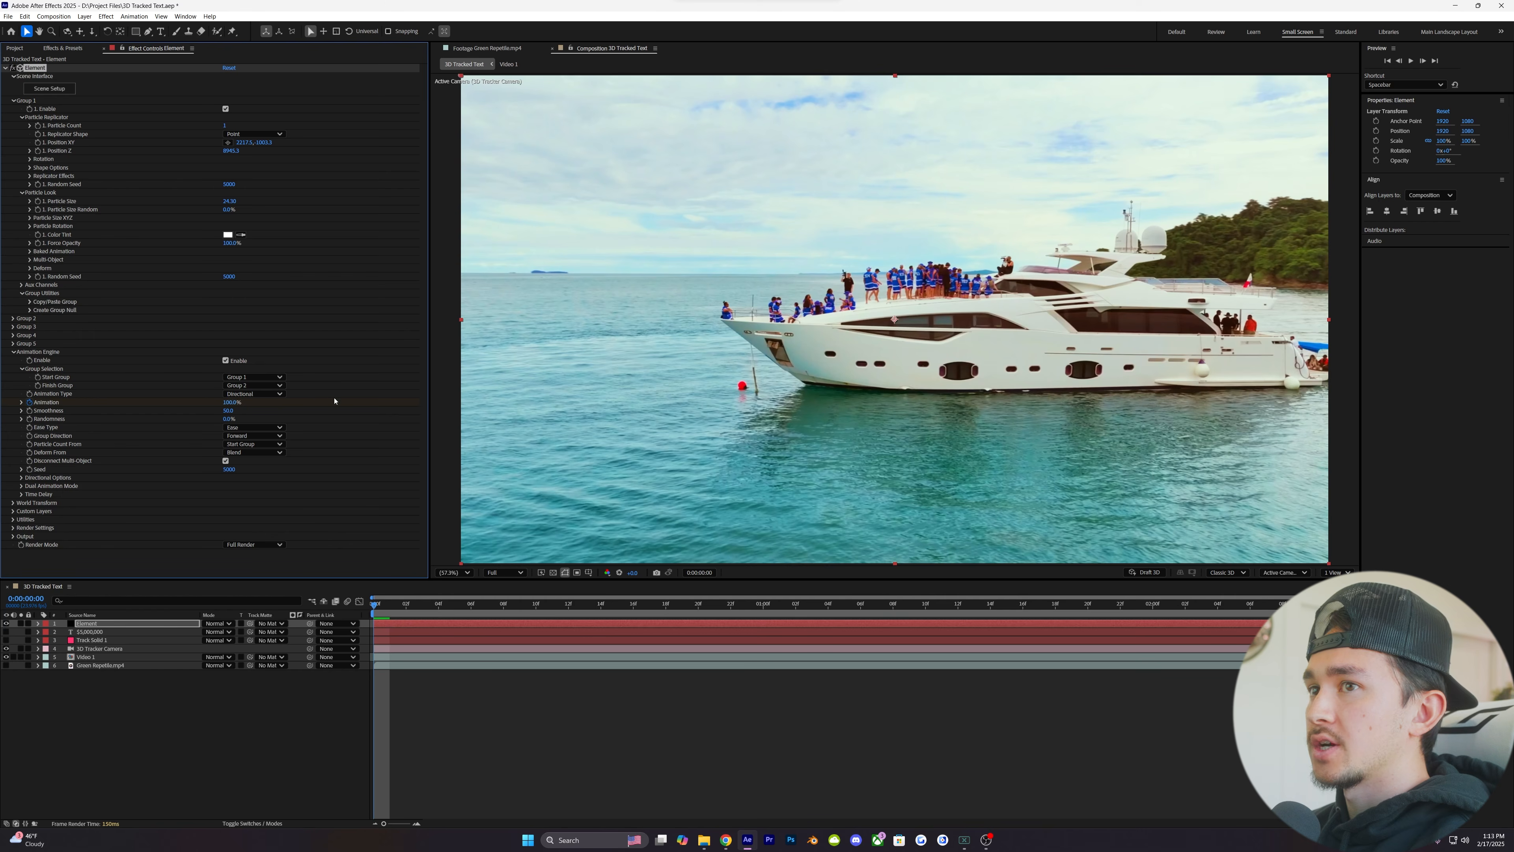
- Reveal the Element layer's keyframes and add an Animation keyframe of 0% at 0:00:01:12
key("u")
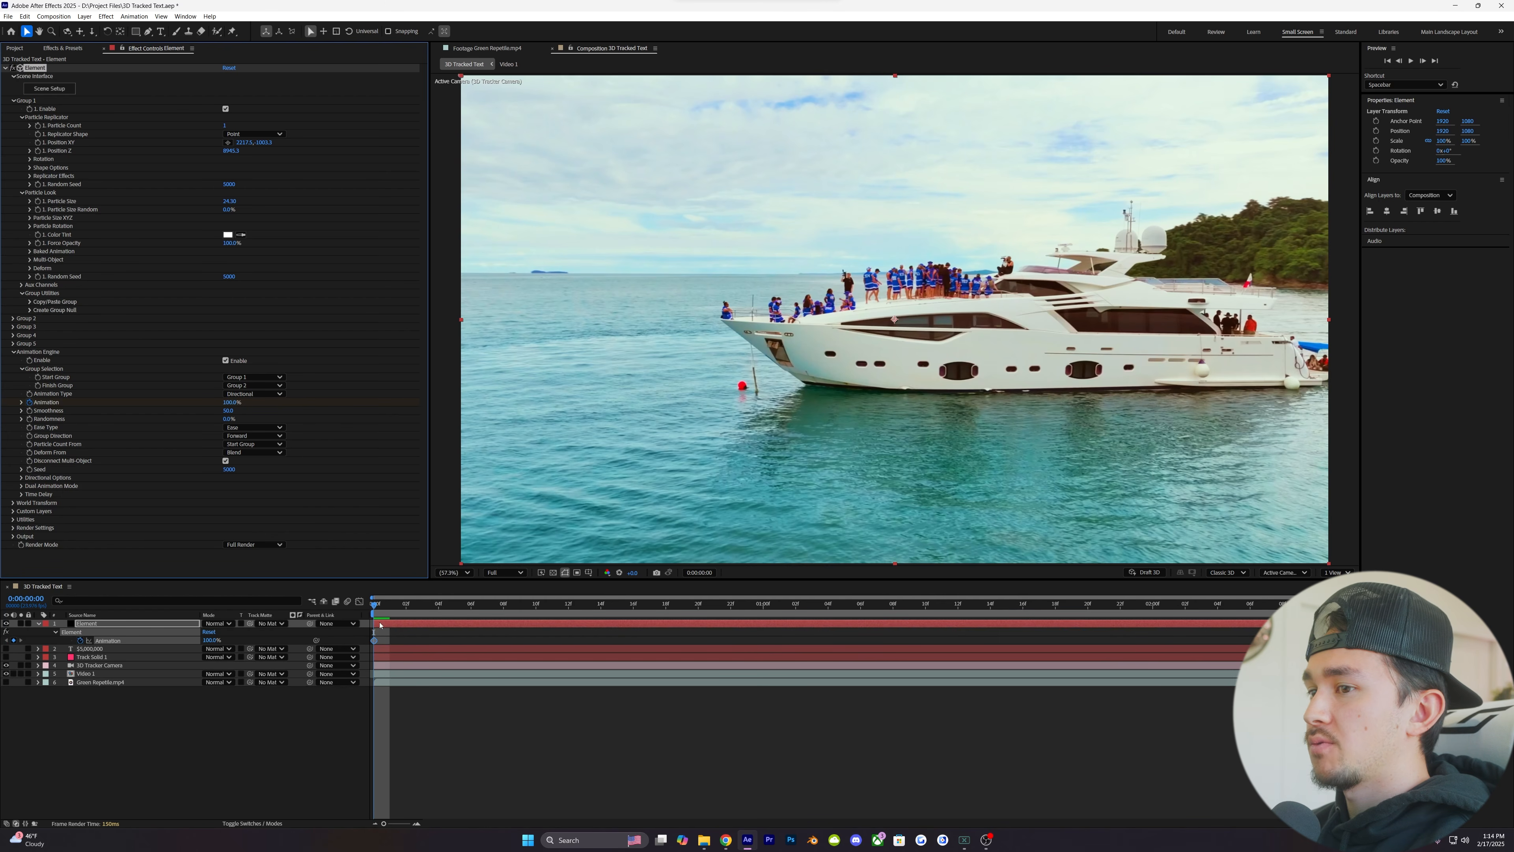
left_click_drag(384, 609, 942, 610)
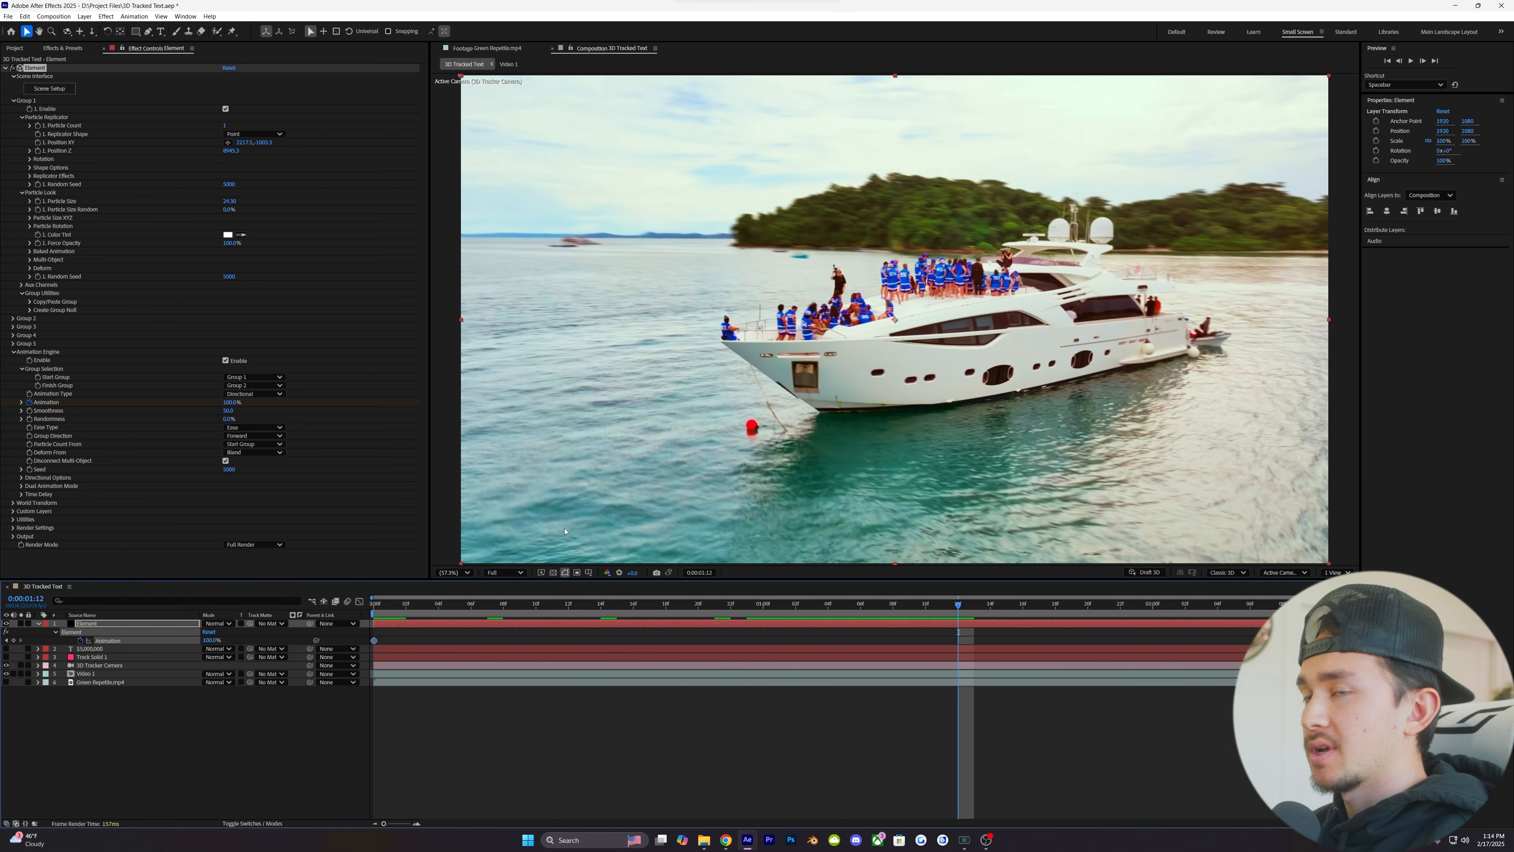
left_click(231, 401)
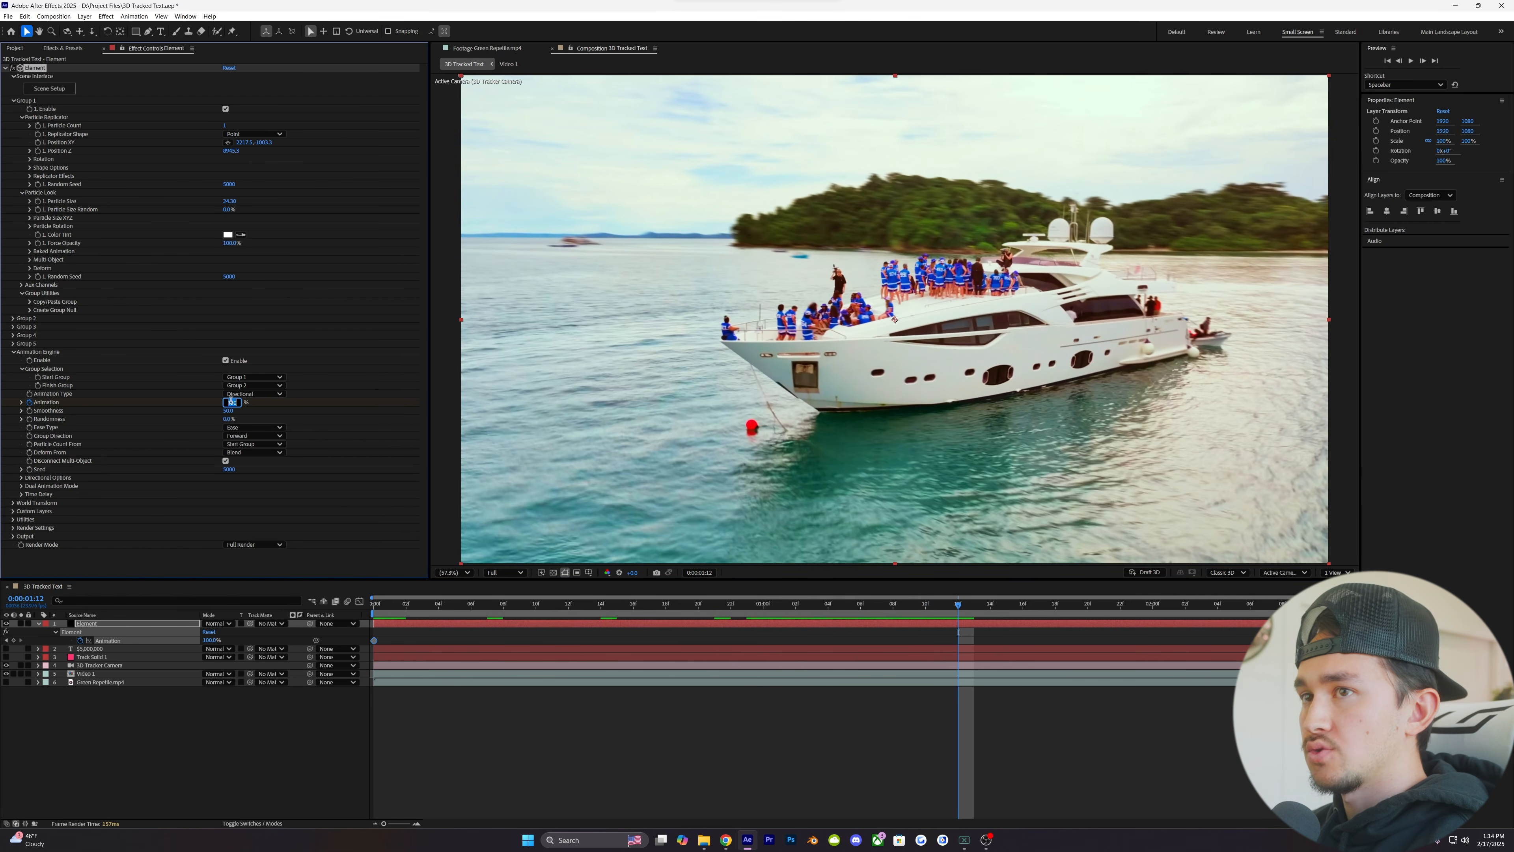
type("0")
key("Return")
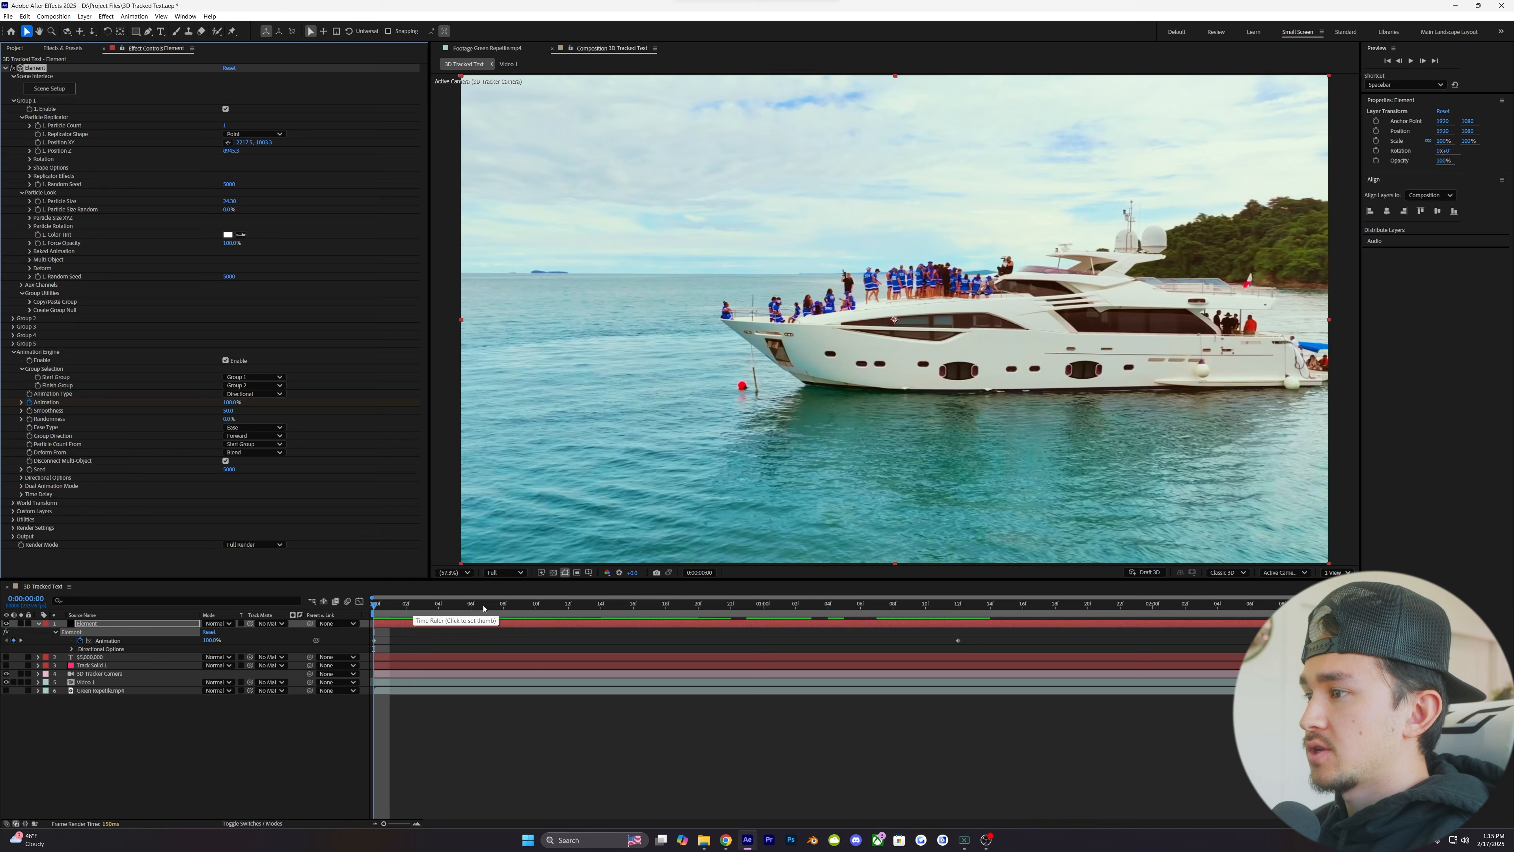
- Scrub through the text's reveal animation and select the Animation keyframe at 0:00:01:12
left_click_drag(407, 608, 578, 610)
left_click(894, 609)
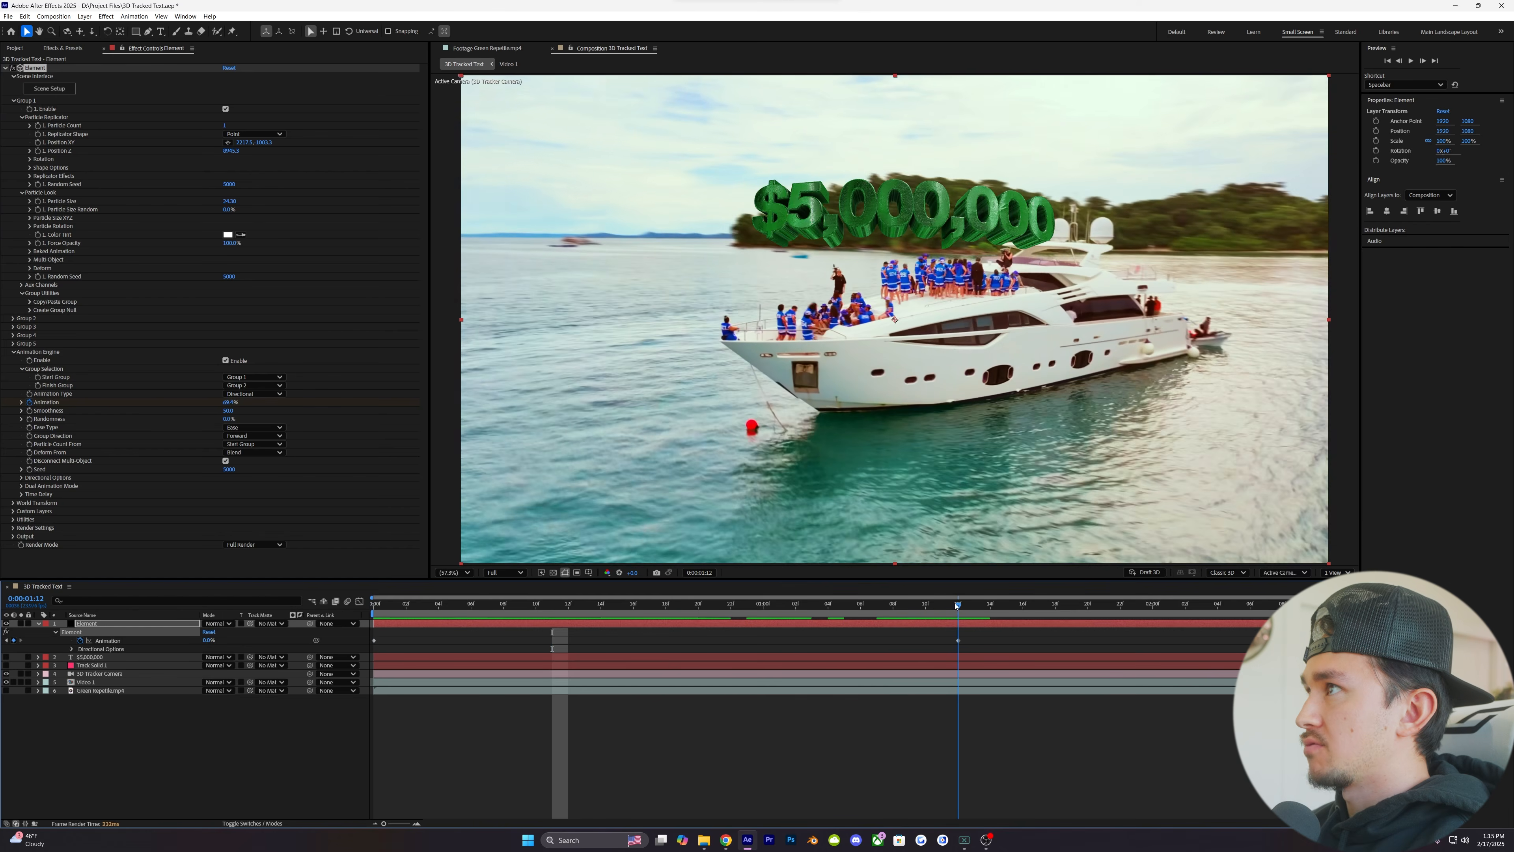
left_click(957, 640)
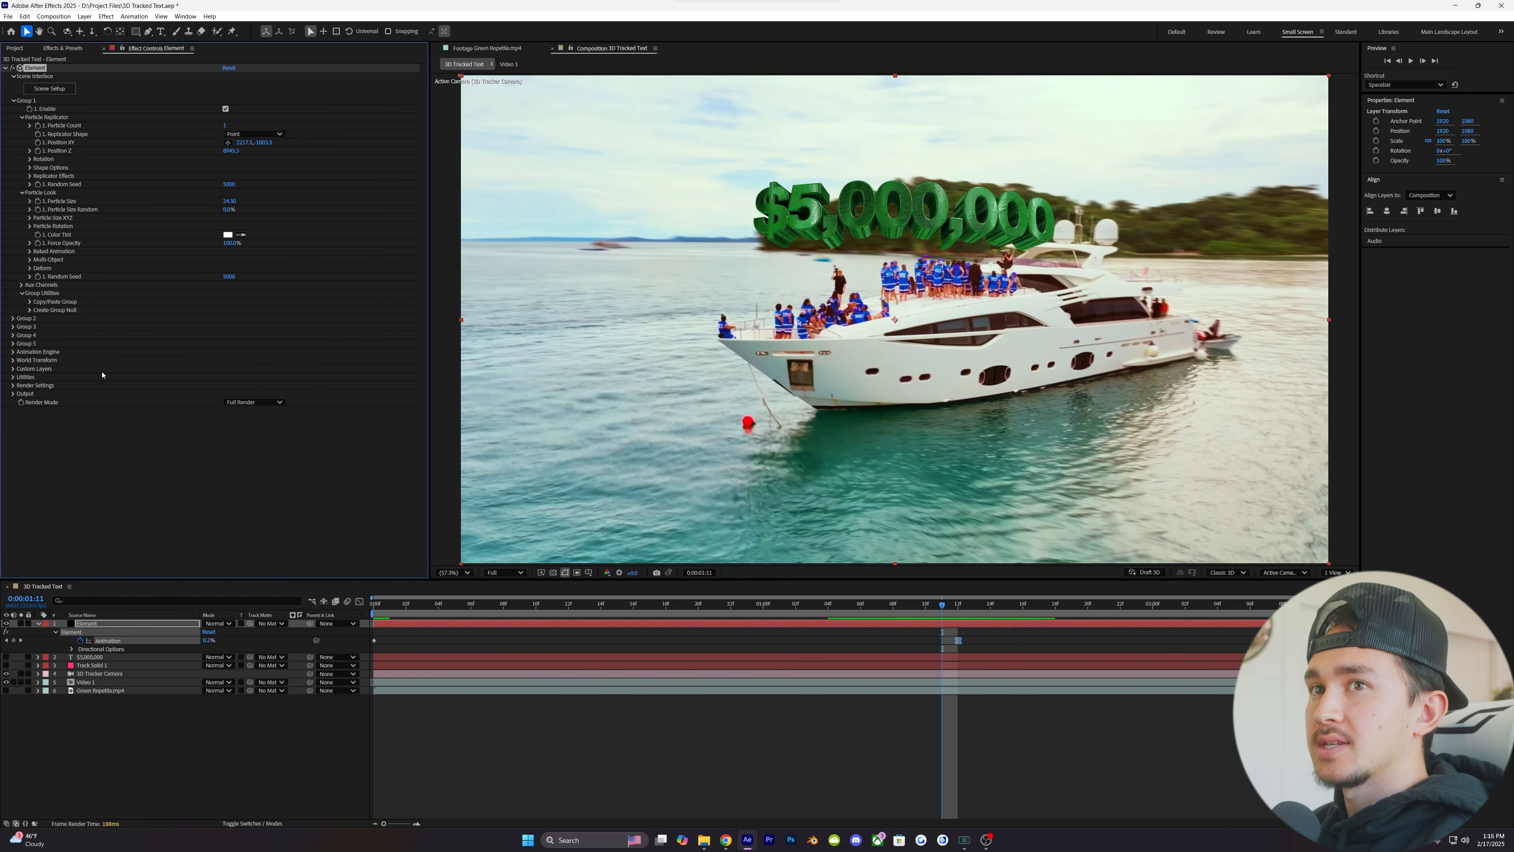
- In Element's render lighting, compare added lighting presets such as 360, Aqua and Stylized, and choose Single Light
left_click(13, 386)
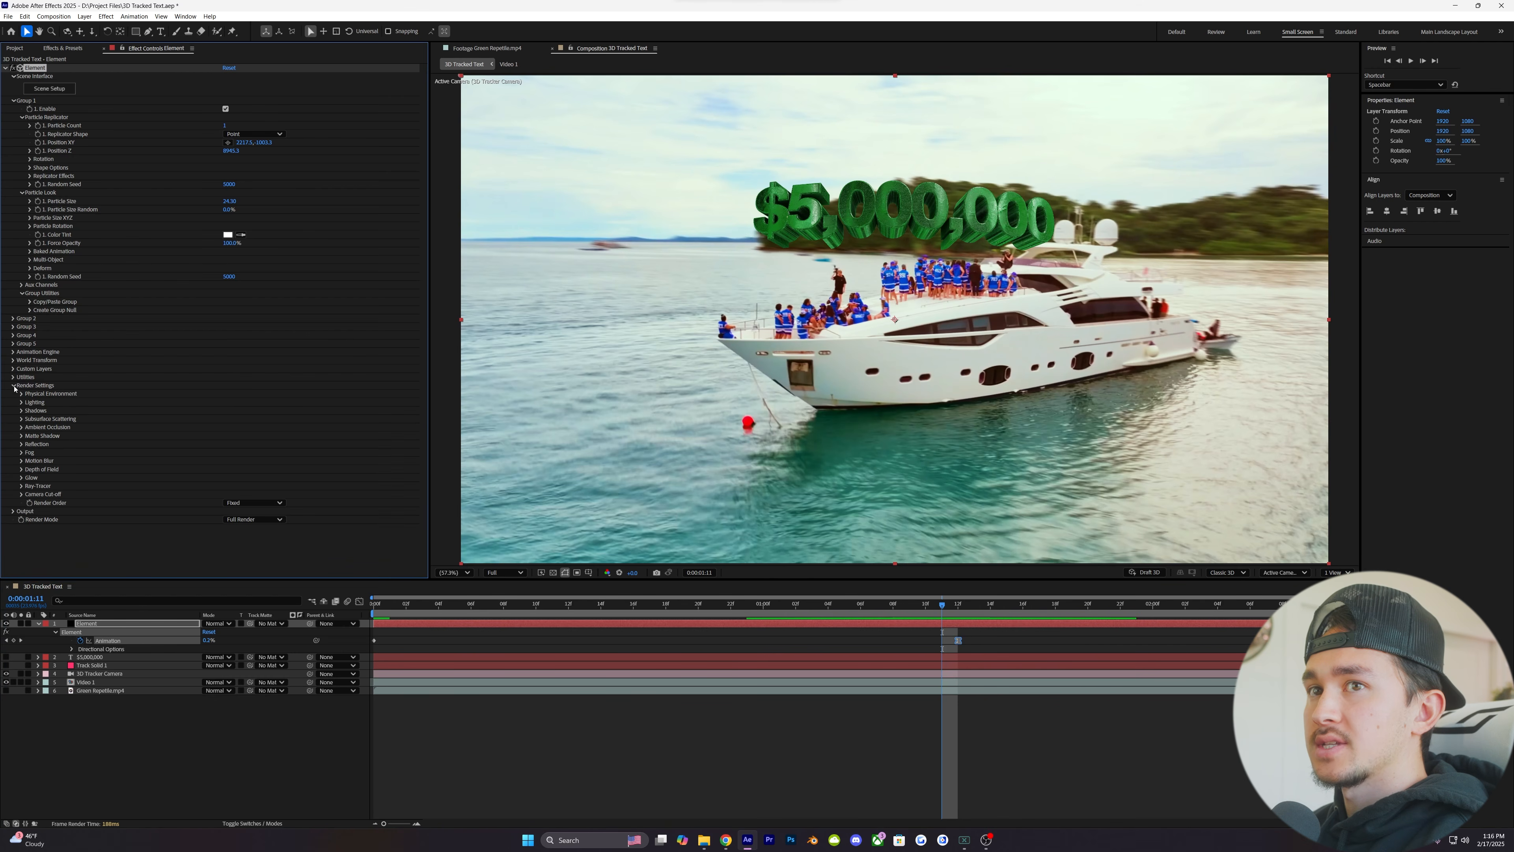
left_click(21, 403)
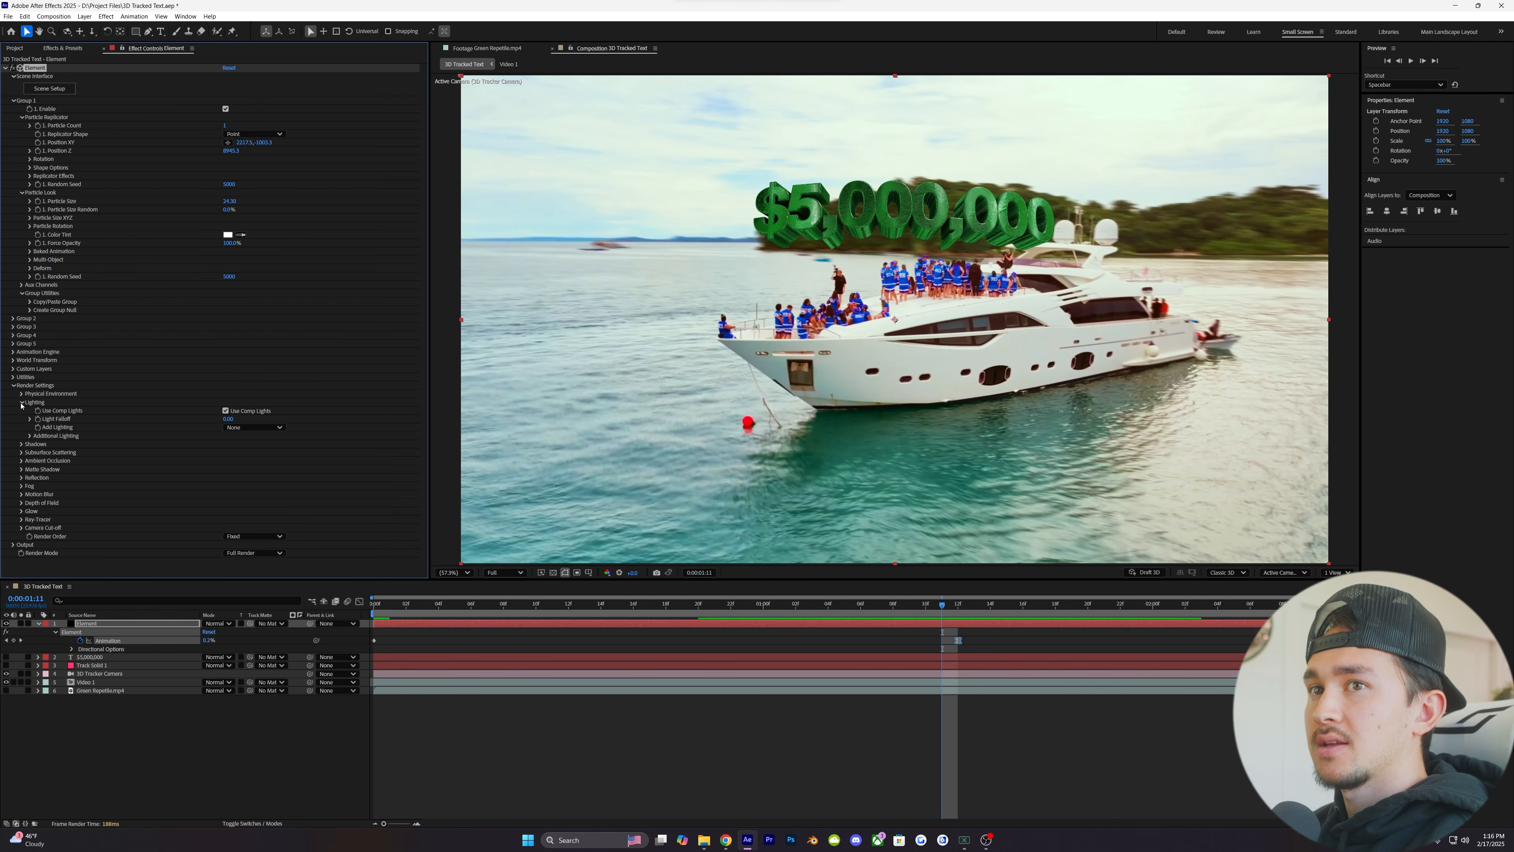
left_click(254, 428)
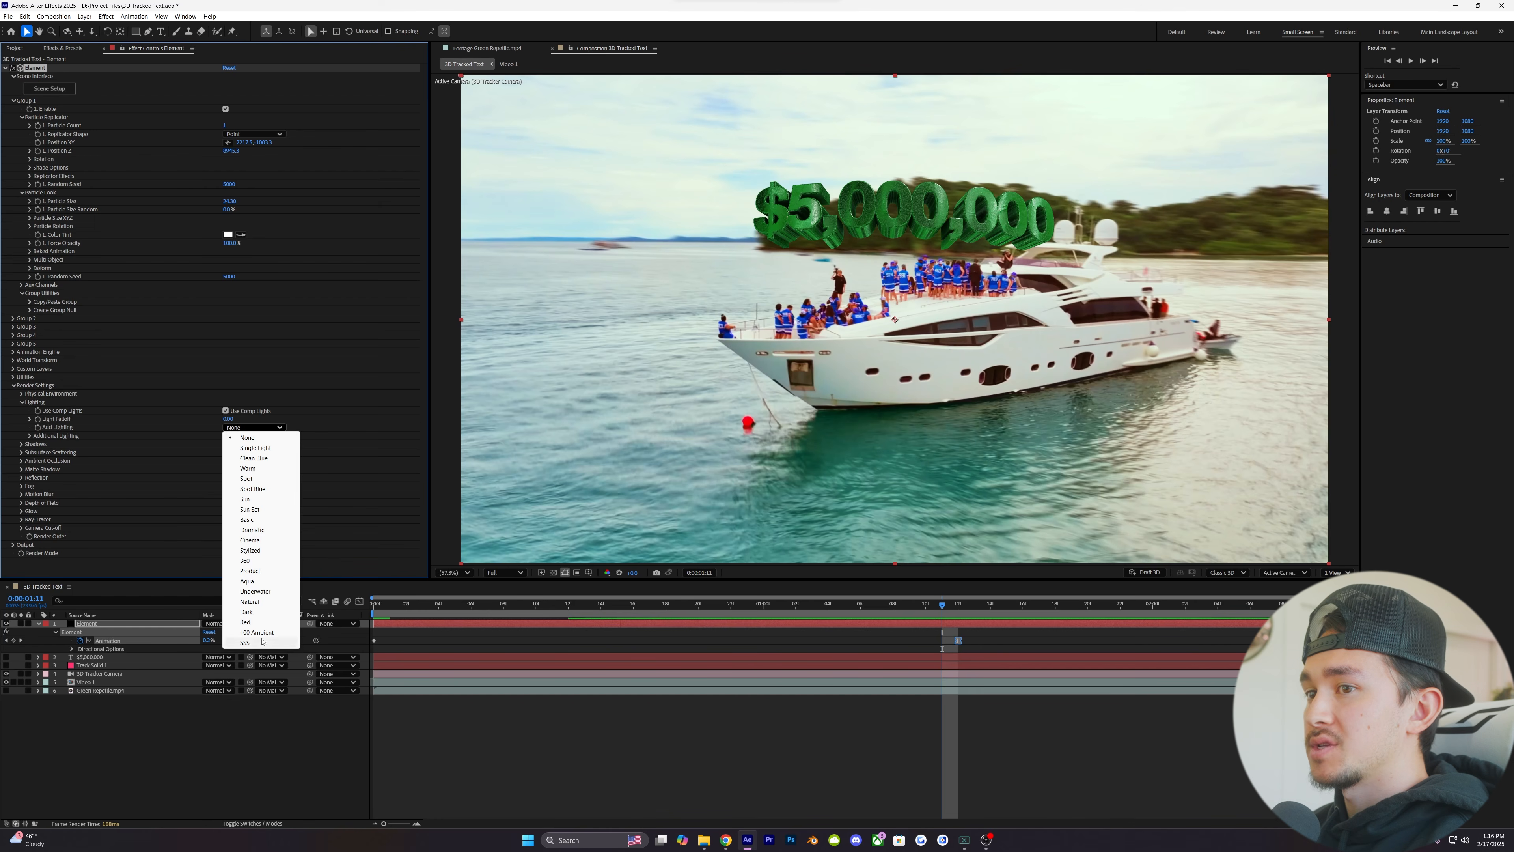
left_click(257, 561)
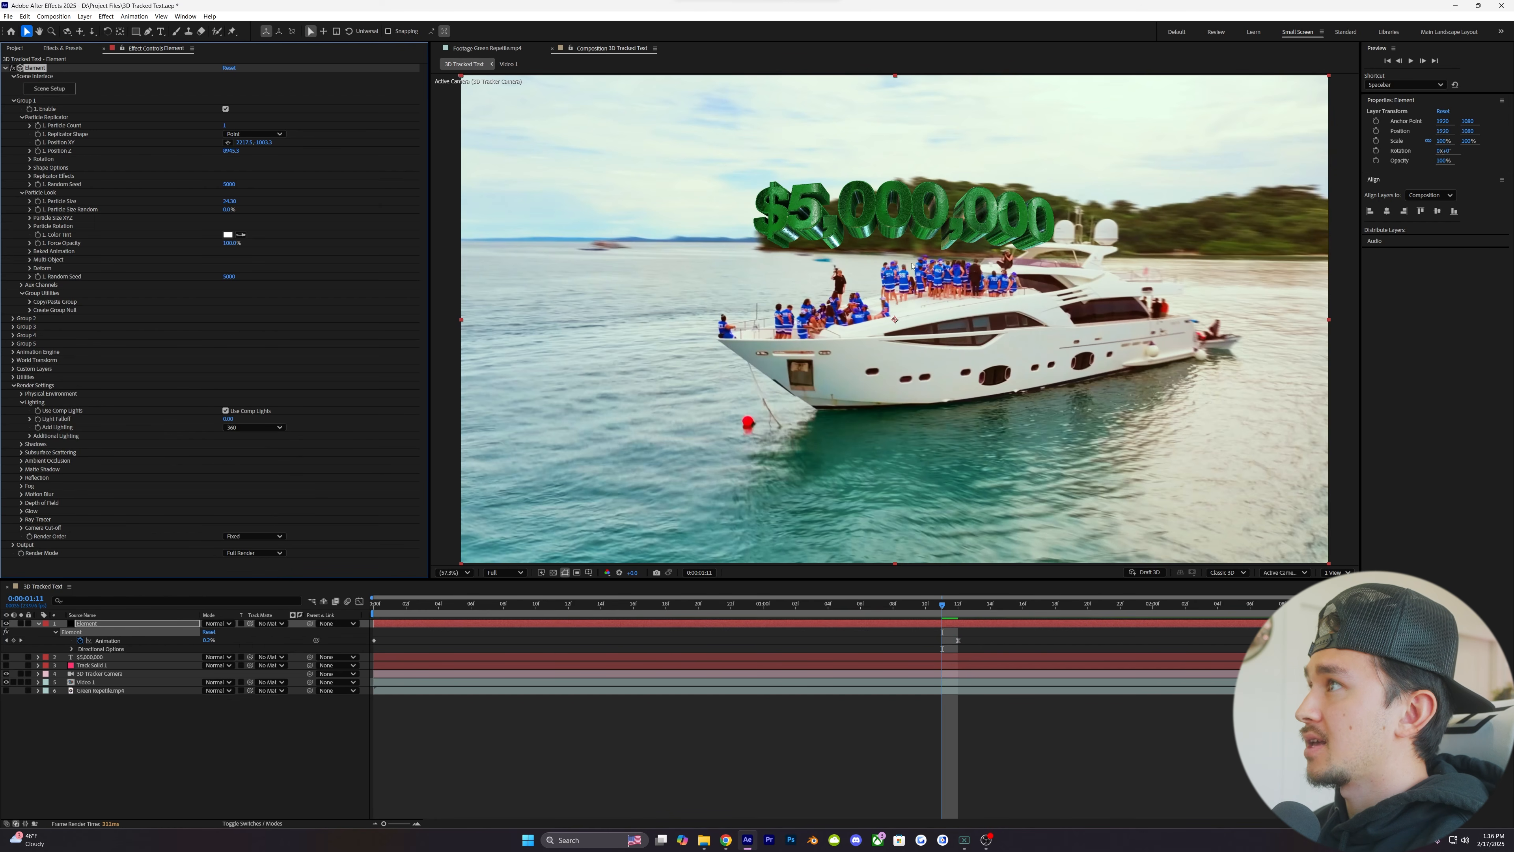
left_click(254, 427)
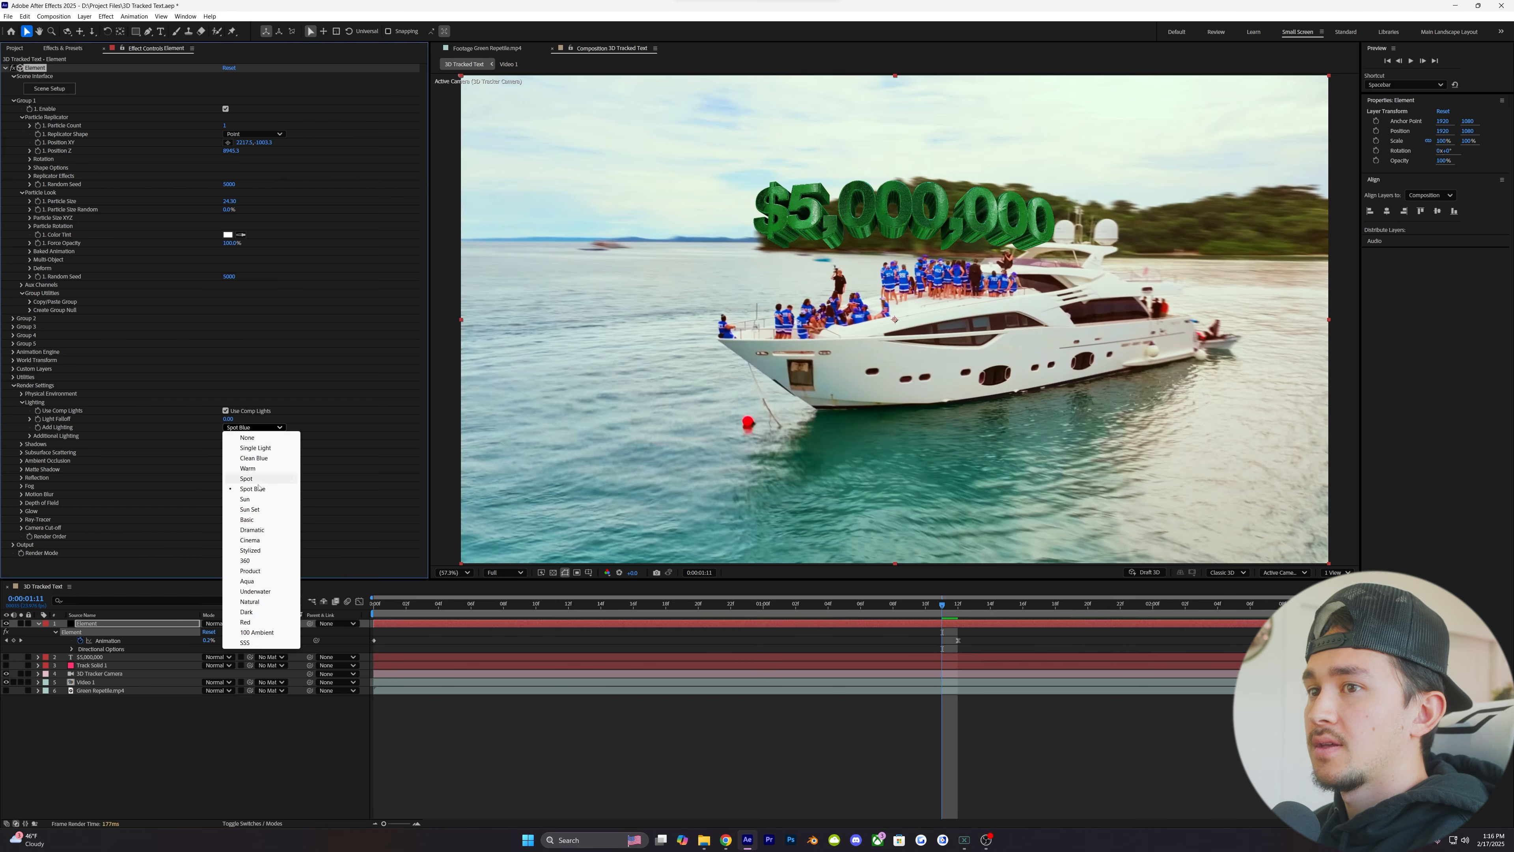
left_click(252, 524)
left_click(254, 427)
left_click(259, 579)
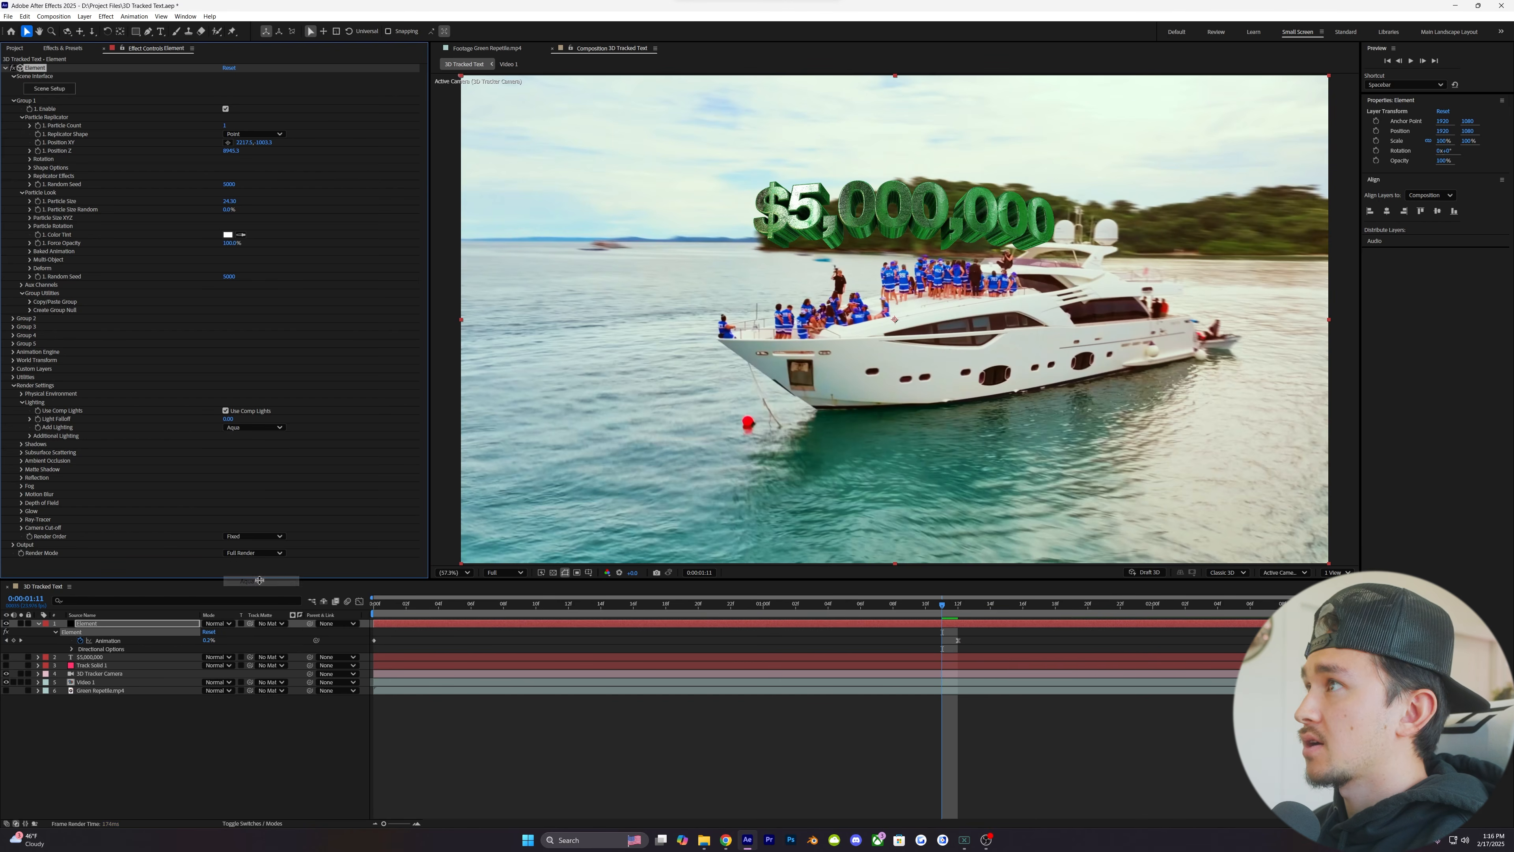
left_click(254, 427)
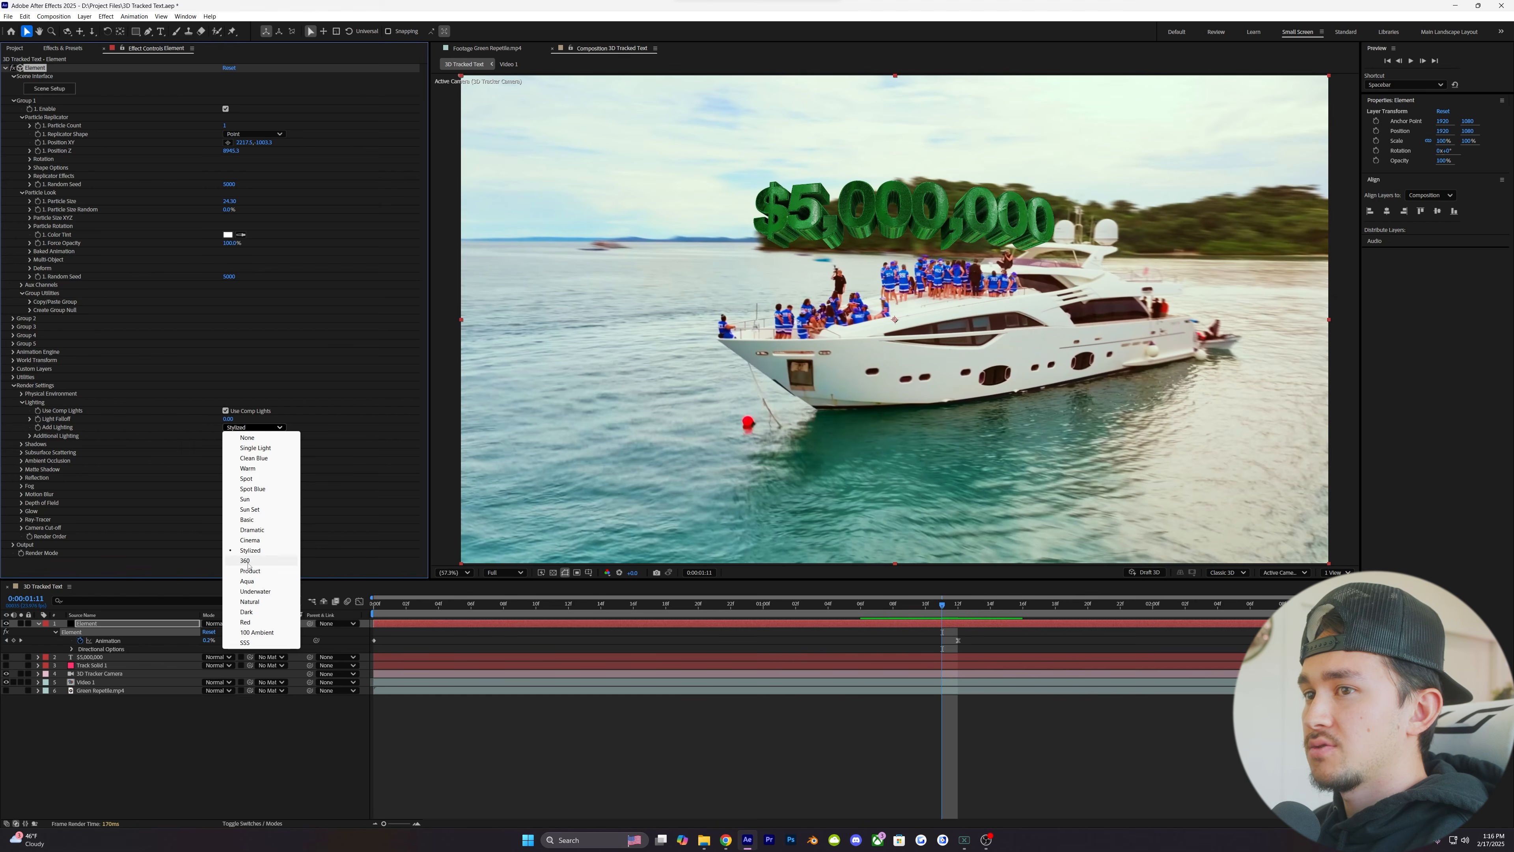
left_click(254, 448)
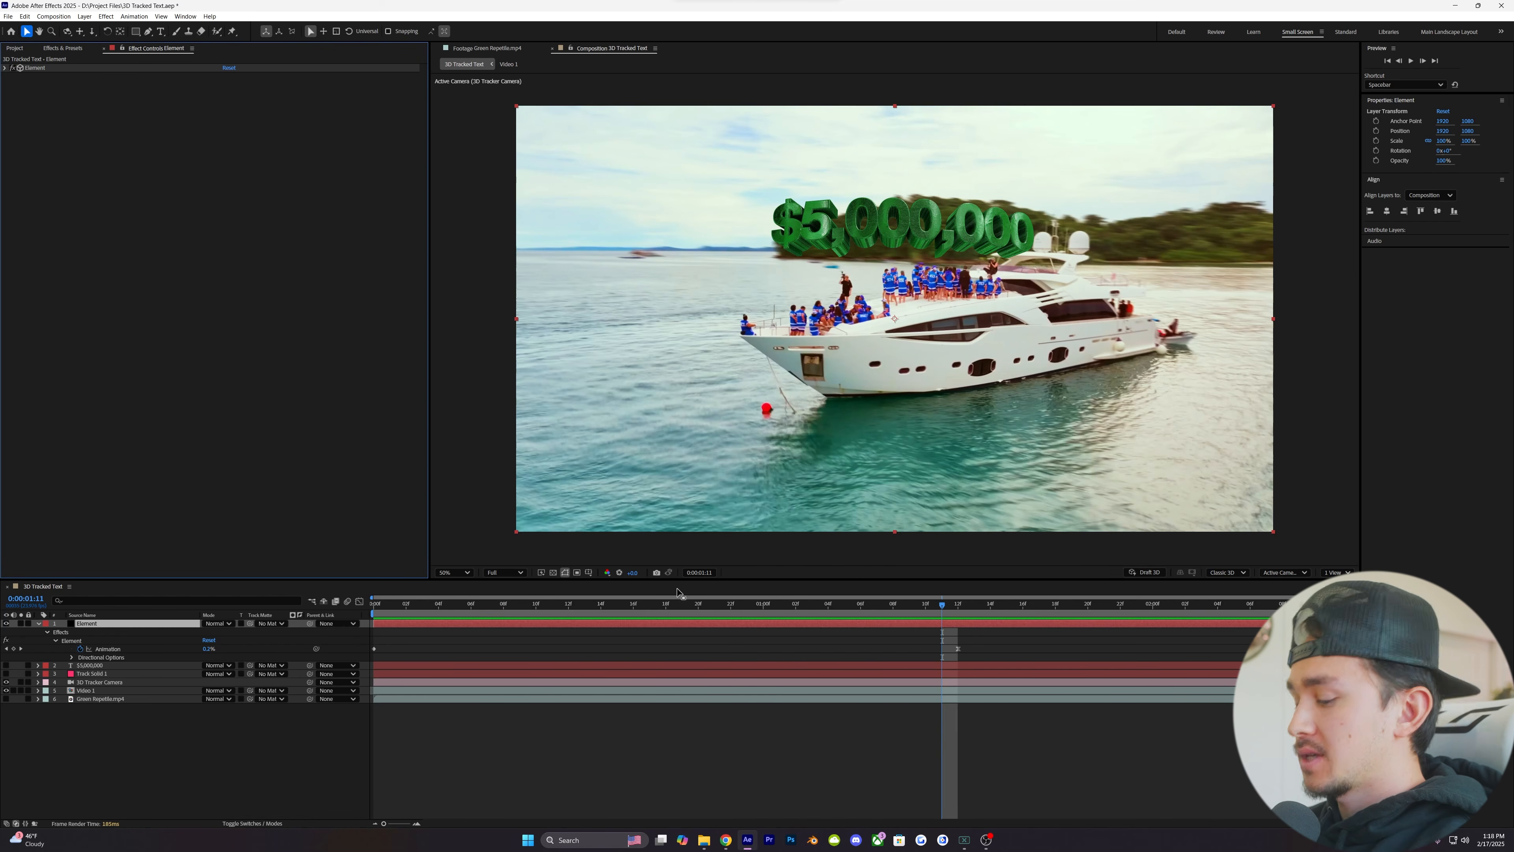
- Apply Lumetri Color to the Element layer and raise its basic-correction Exposure to brighten the text
key("ctrl+space")
type("lume")
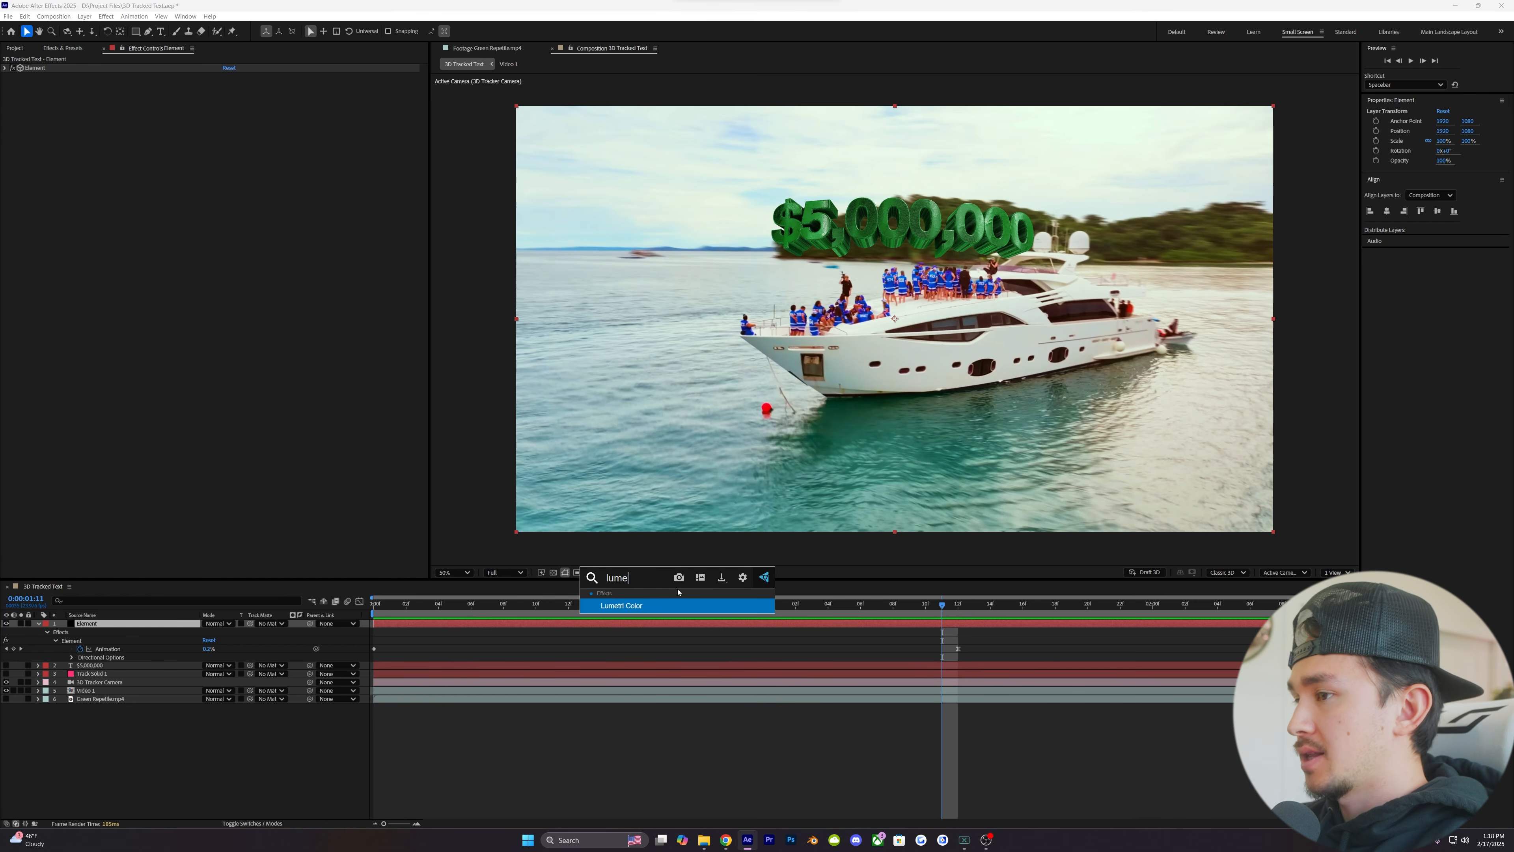
key("Return")
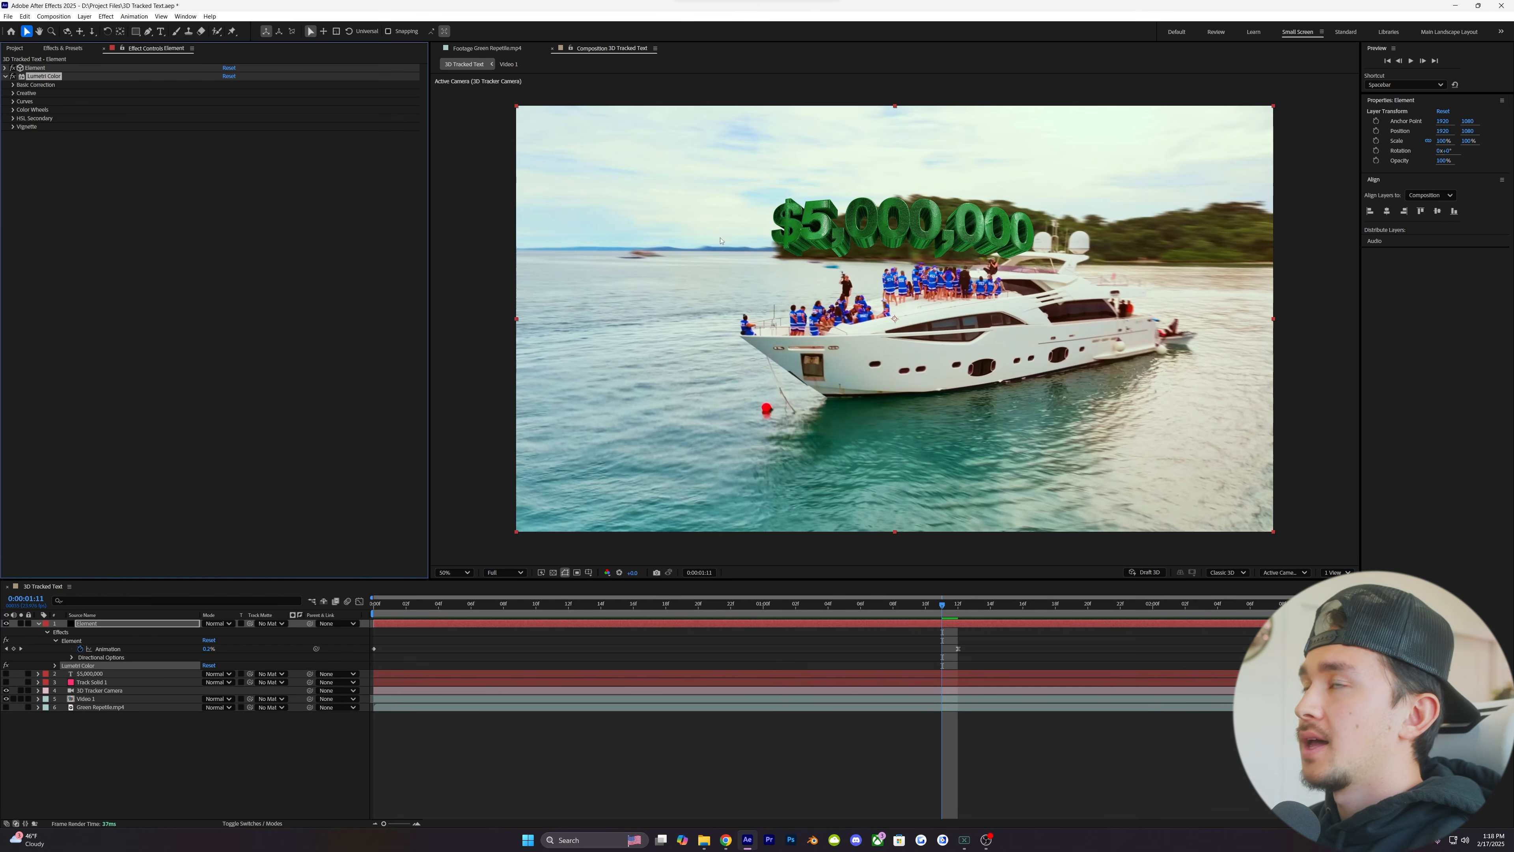
left_click(12, 85)
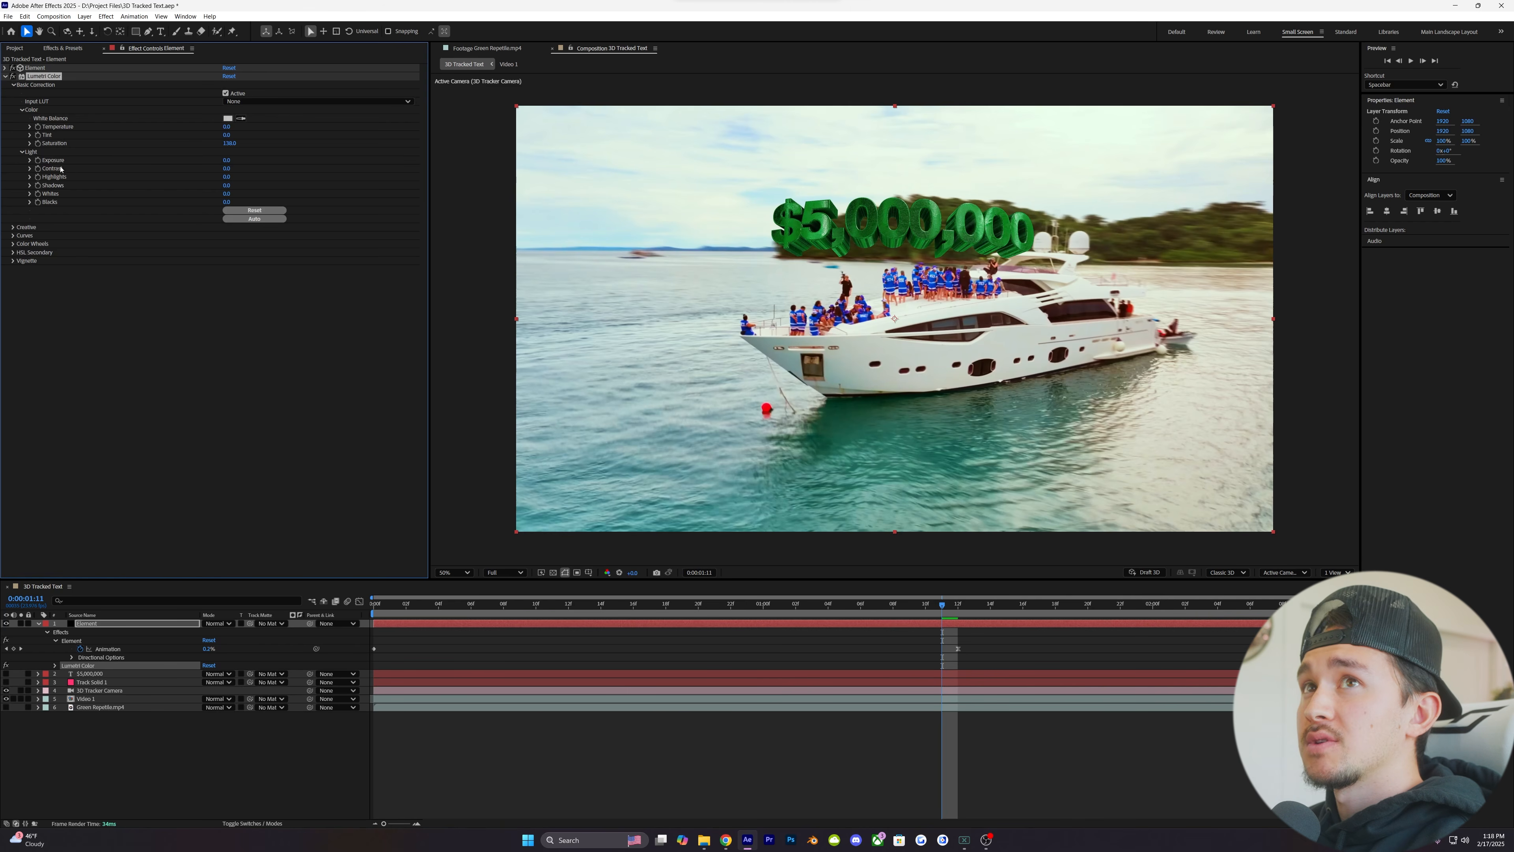
left_click_drag(226, 160, 234, 159)
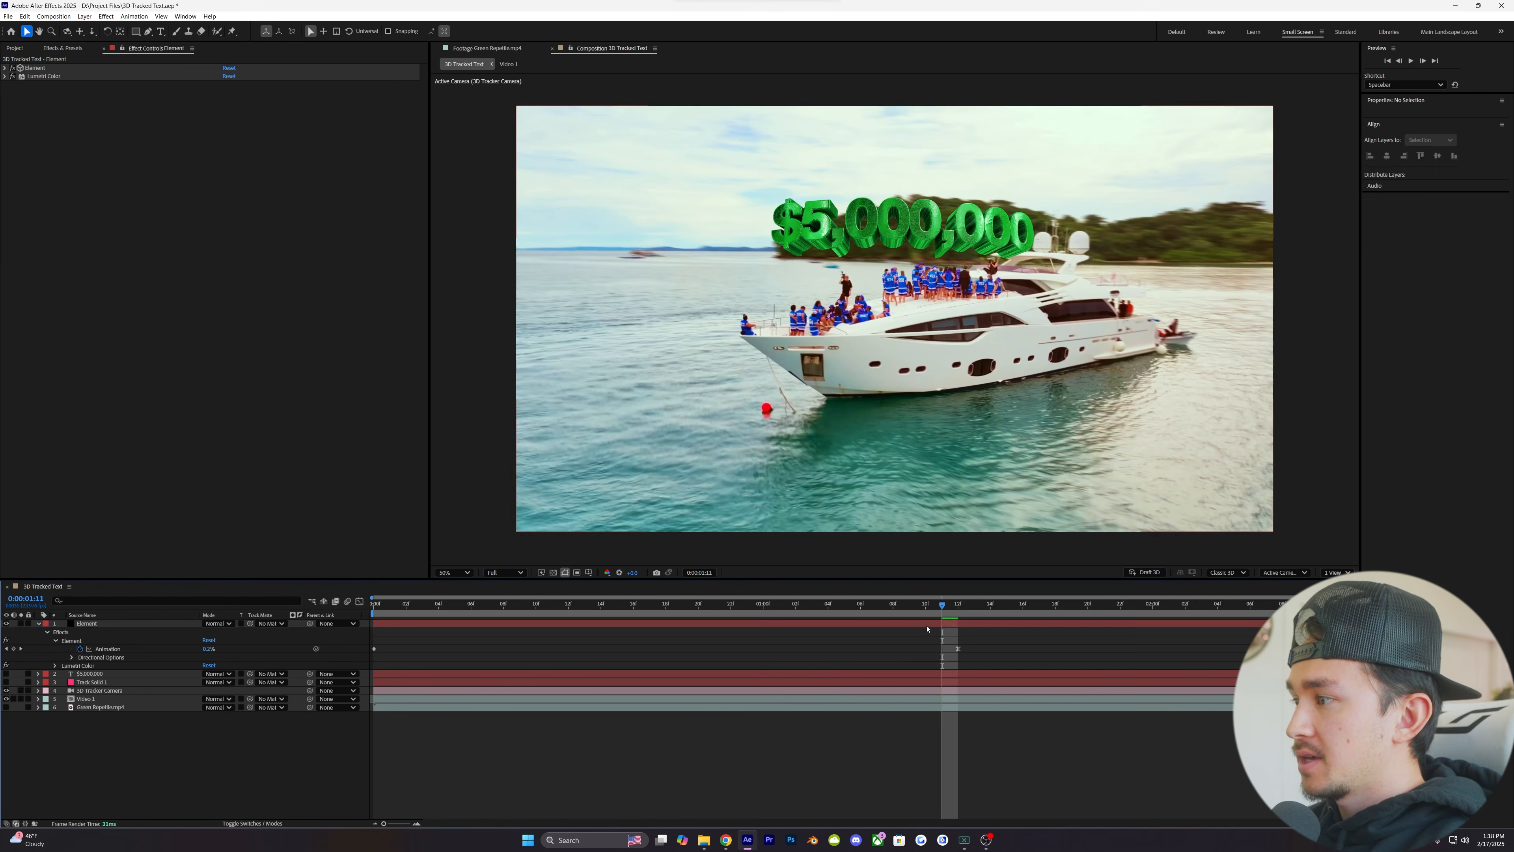
- Apply S_Rays to the Element layer, moving its centre up toward the text and increasing the Rays Length
left_click(927, 625)
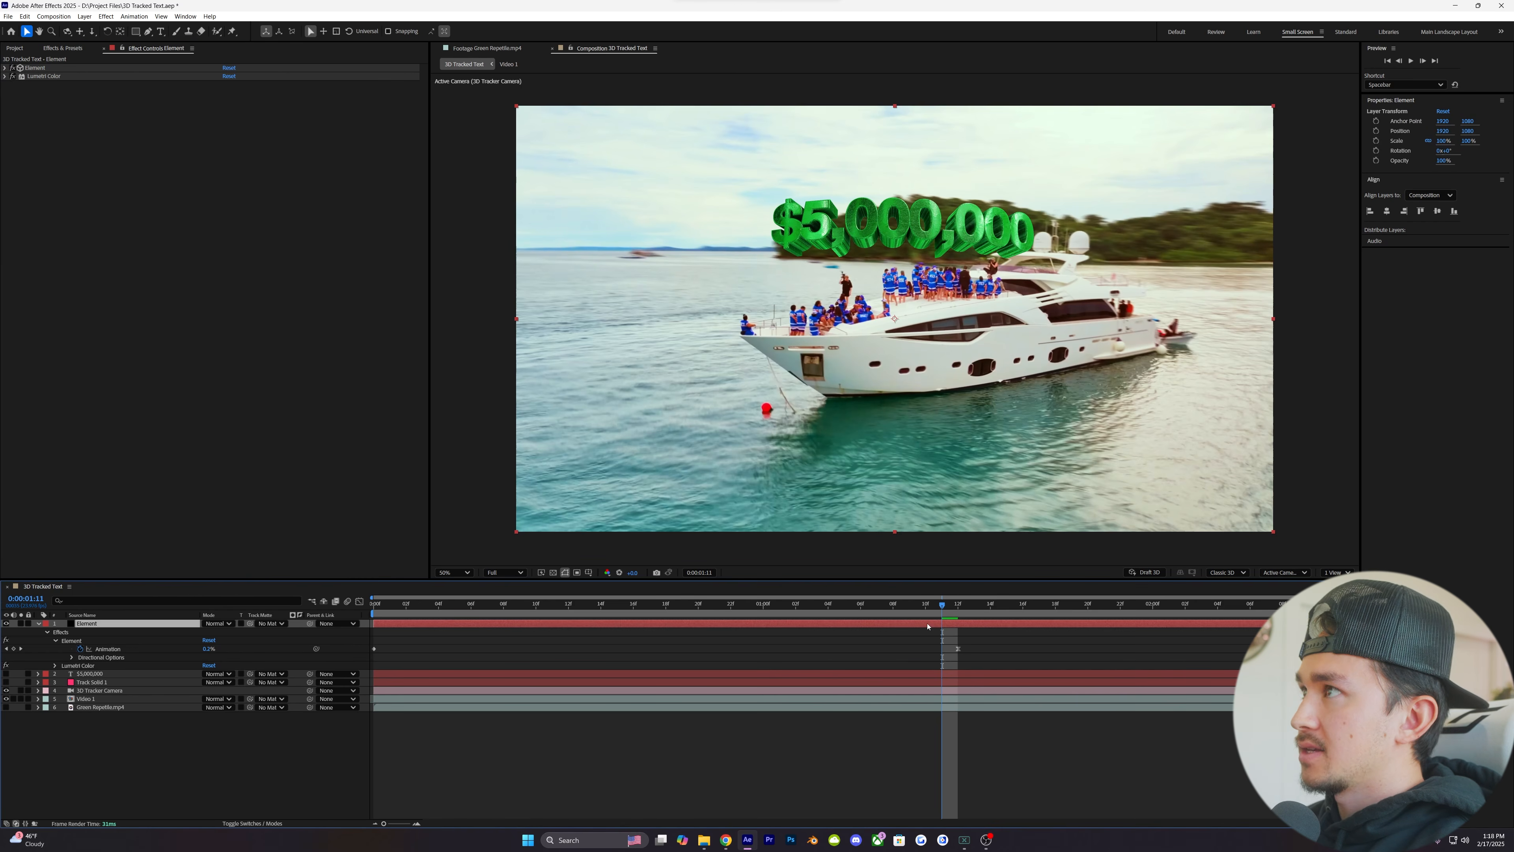
key("ctrl+space")
type("rays")
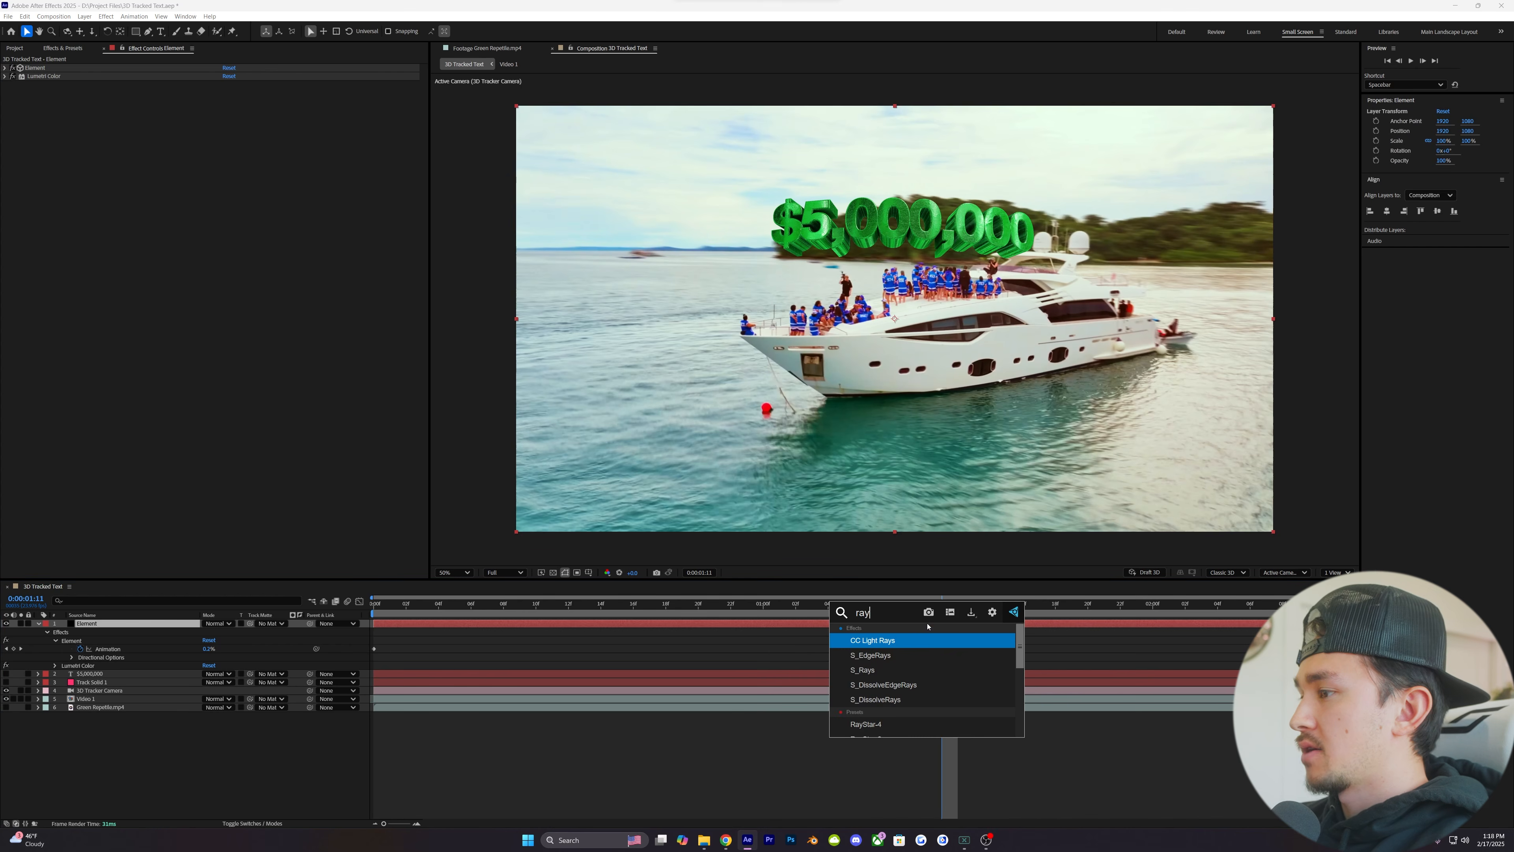
left_click(870, 671)
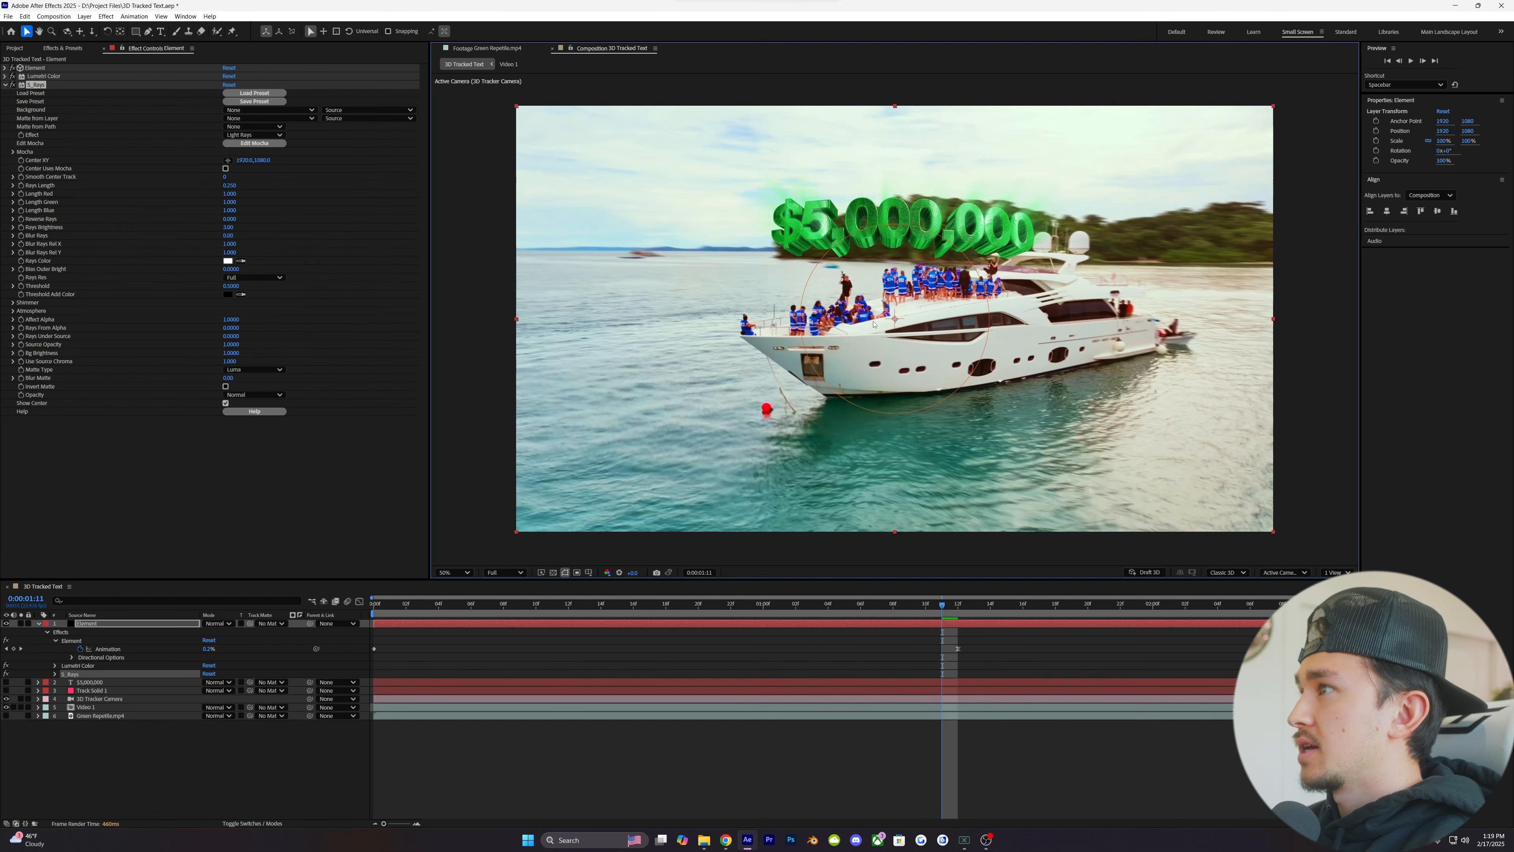
left_click_drag(895, 320, 906, 292)
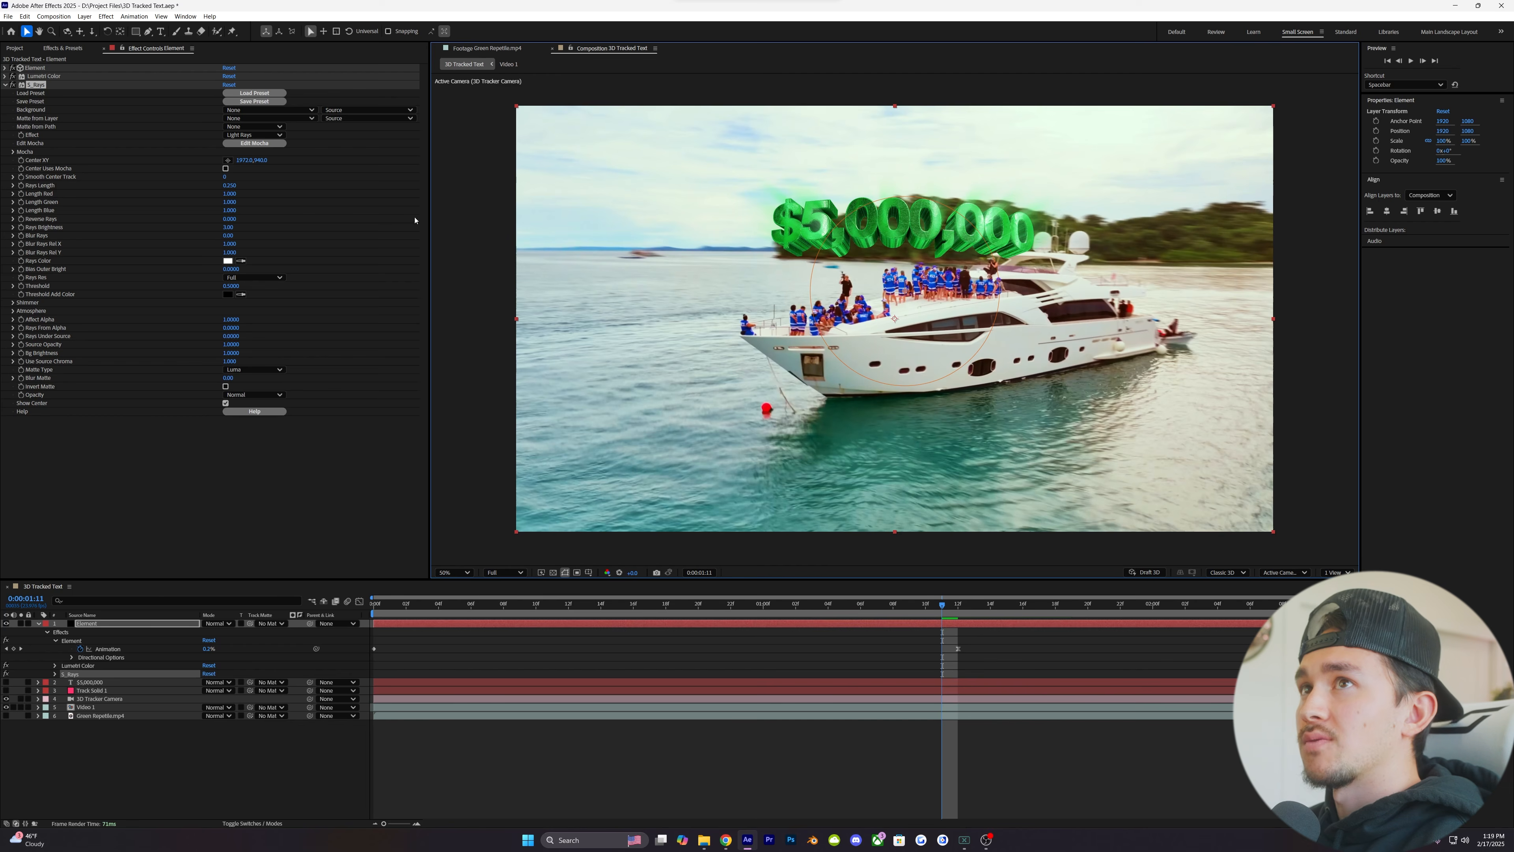
left_click_drag(230, 185, 240, 183)
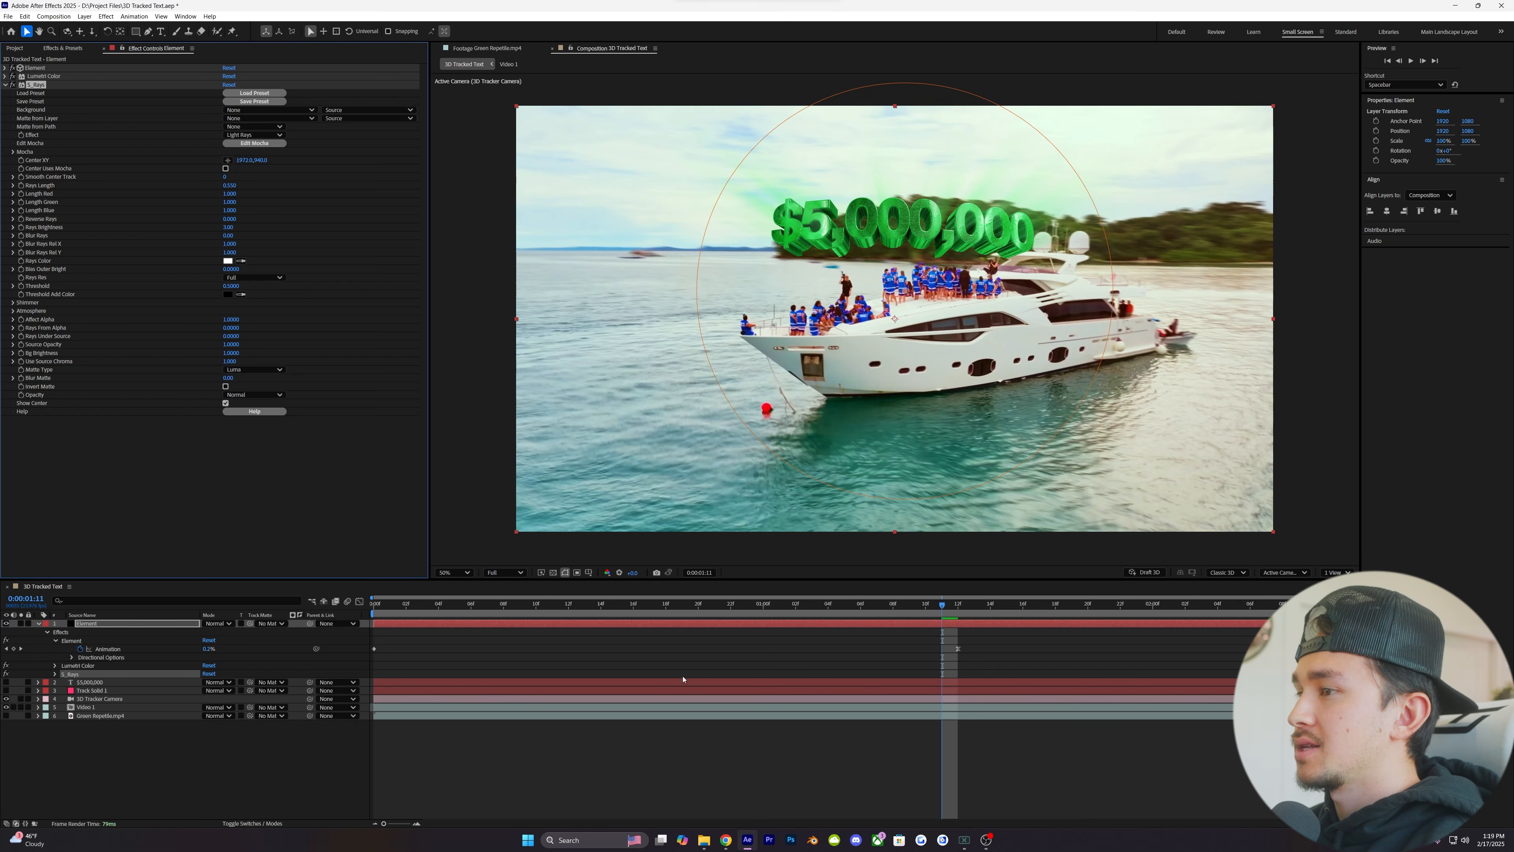
- Go to 0:00:01:09, try a higher Rays Brightness and undo that change
key("Page_Up")
key("Page_Up")
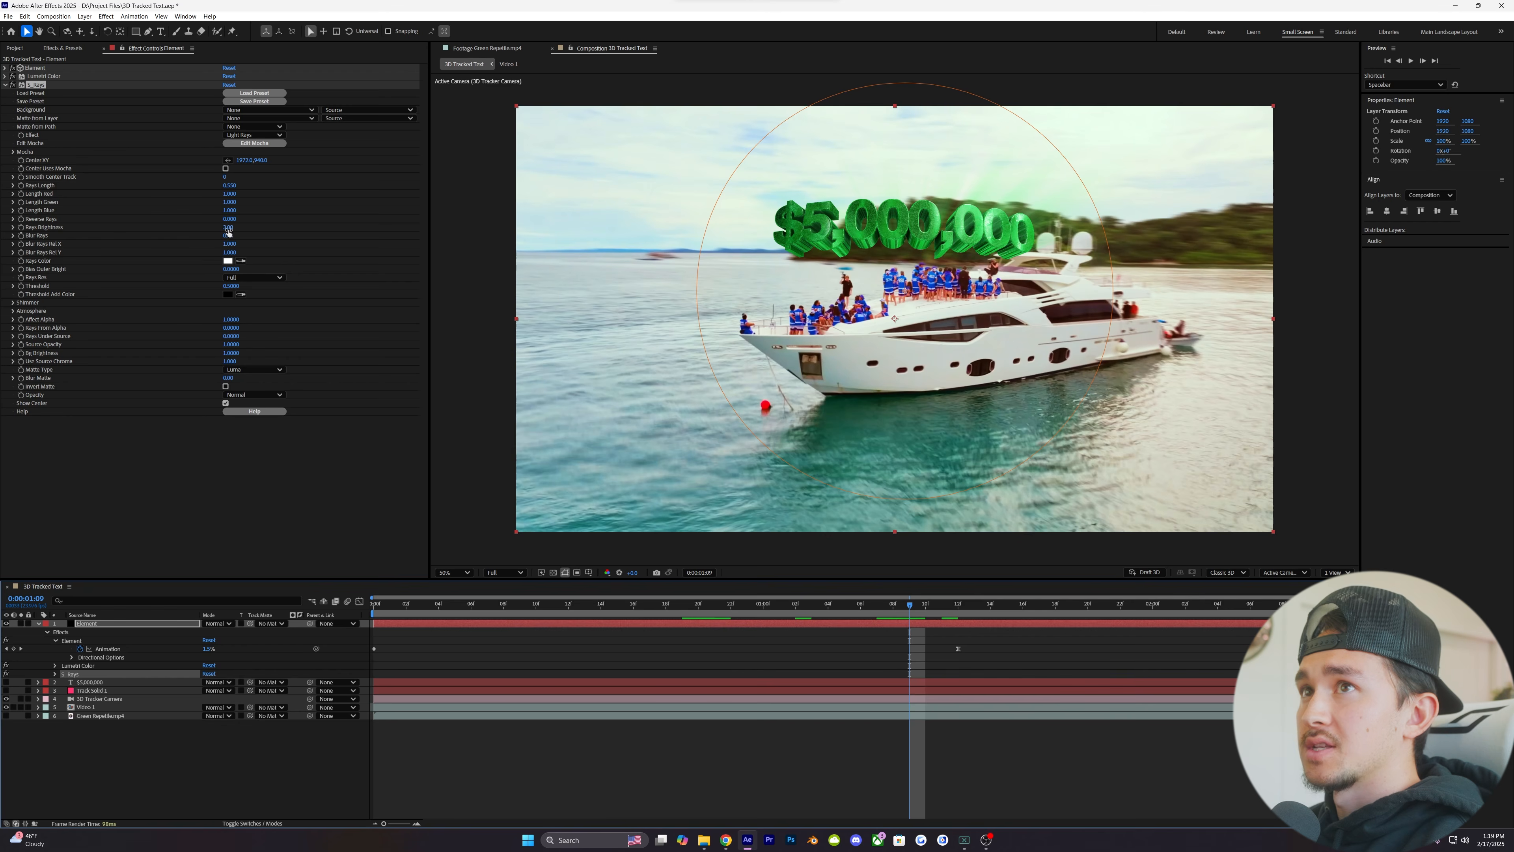
left_click_drag(228, 227, 245, 225)
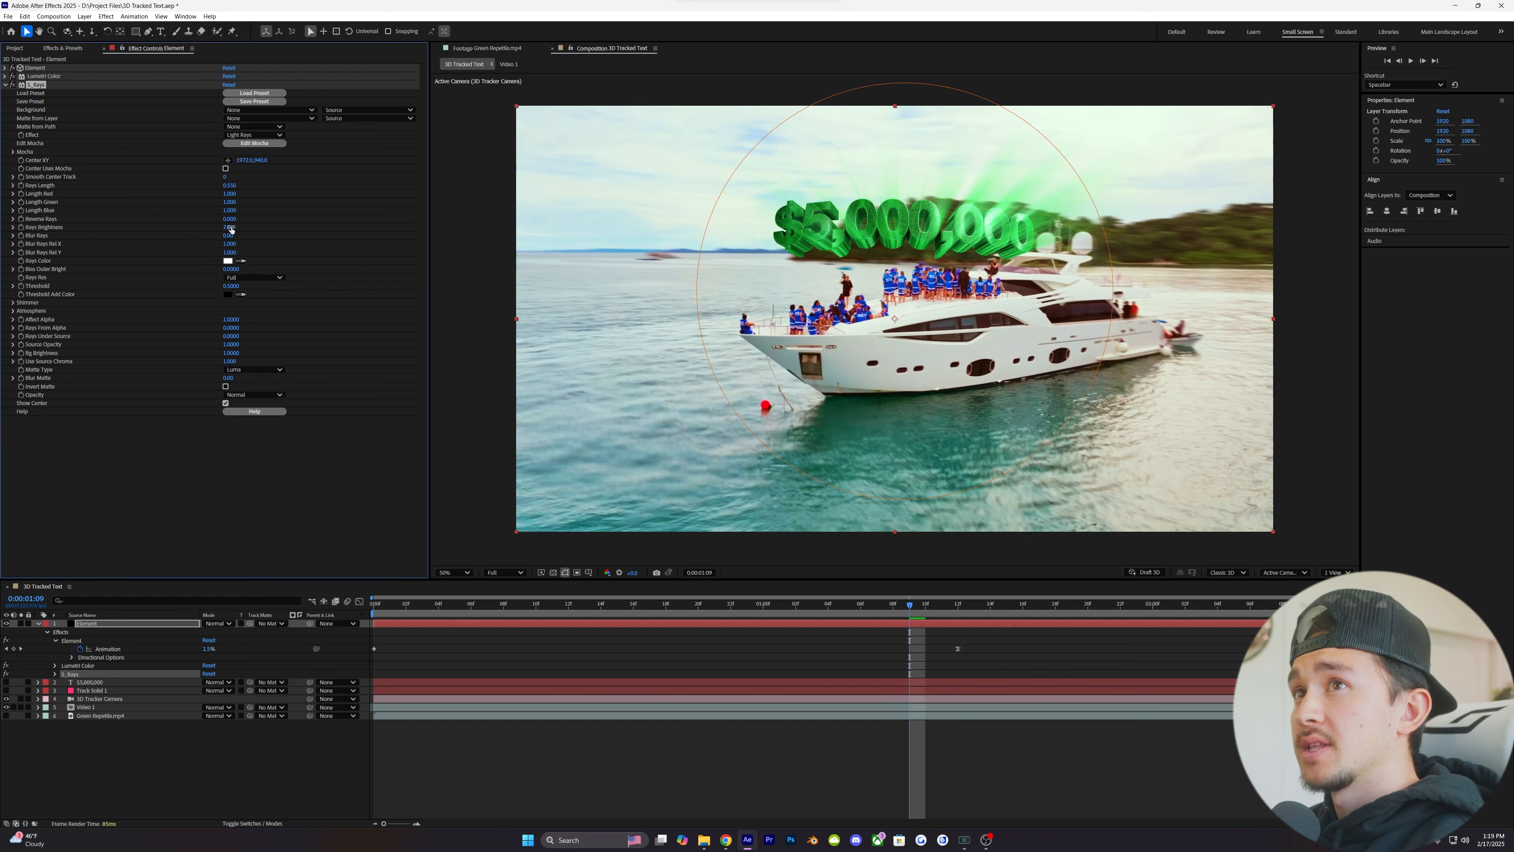
key("ctrl+z")
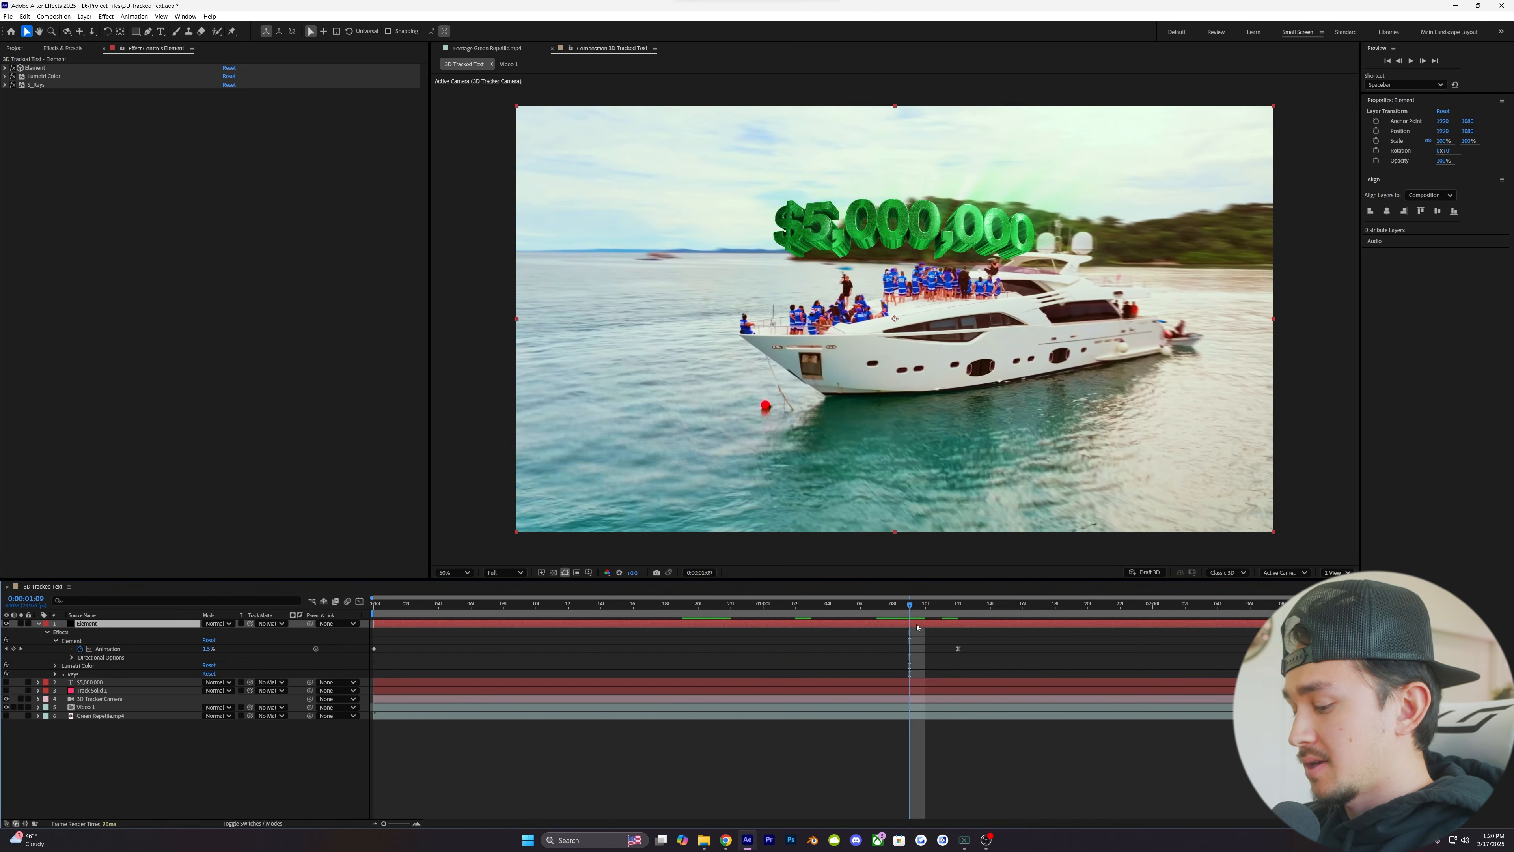
- Apply the Deep Glow 2 effect to the Element layer
key("ctrl+space")
type("dee")
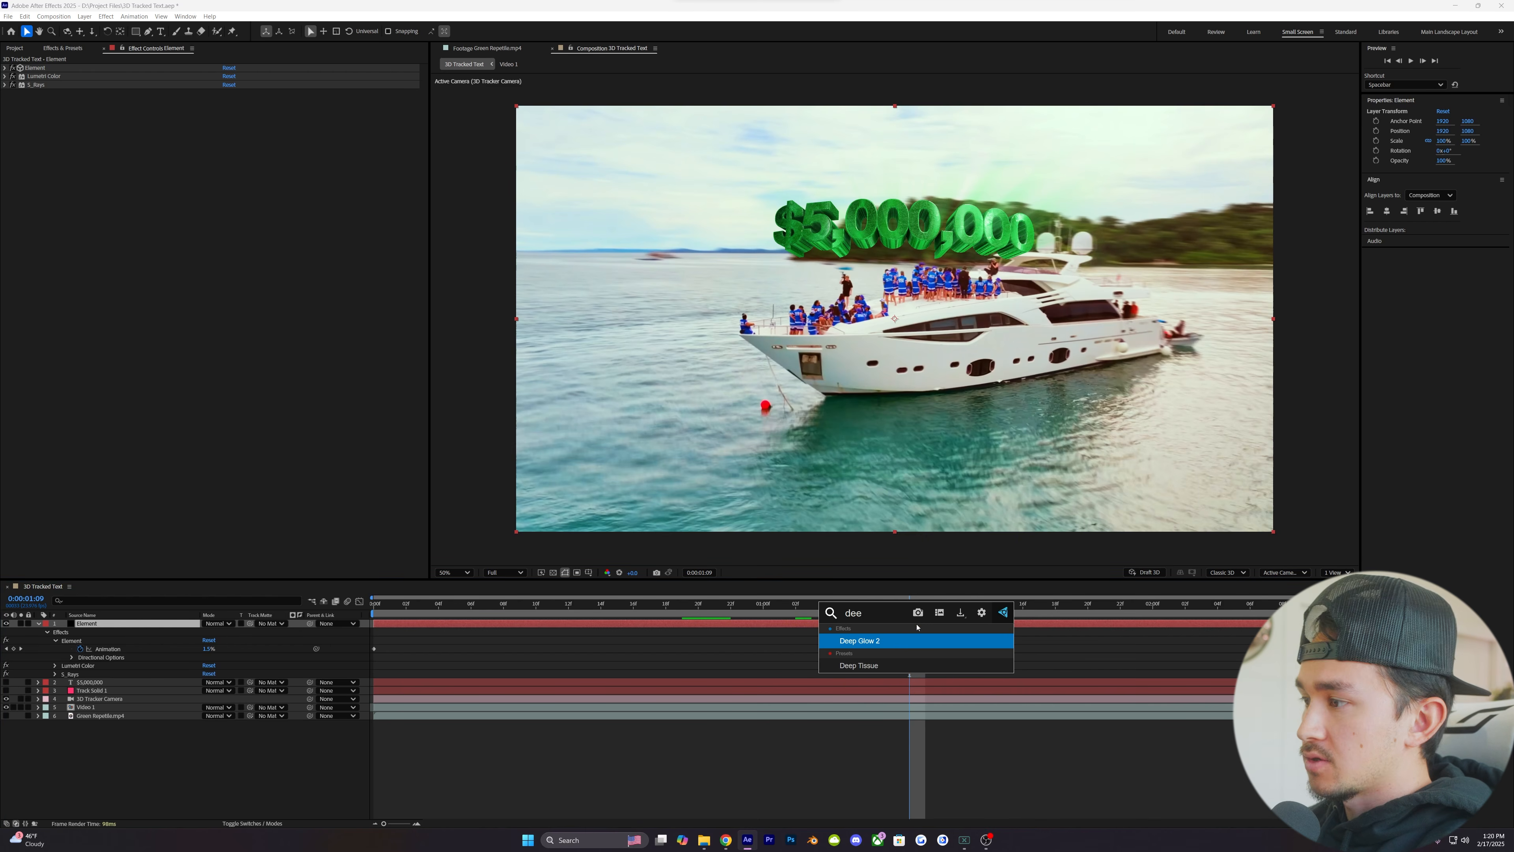
left_click(867, 642)
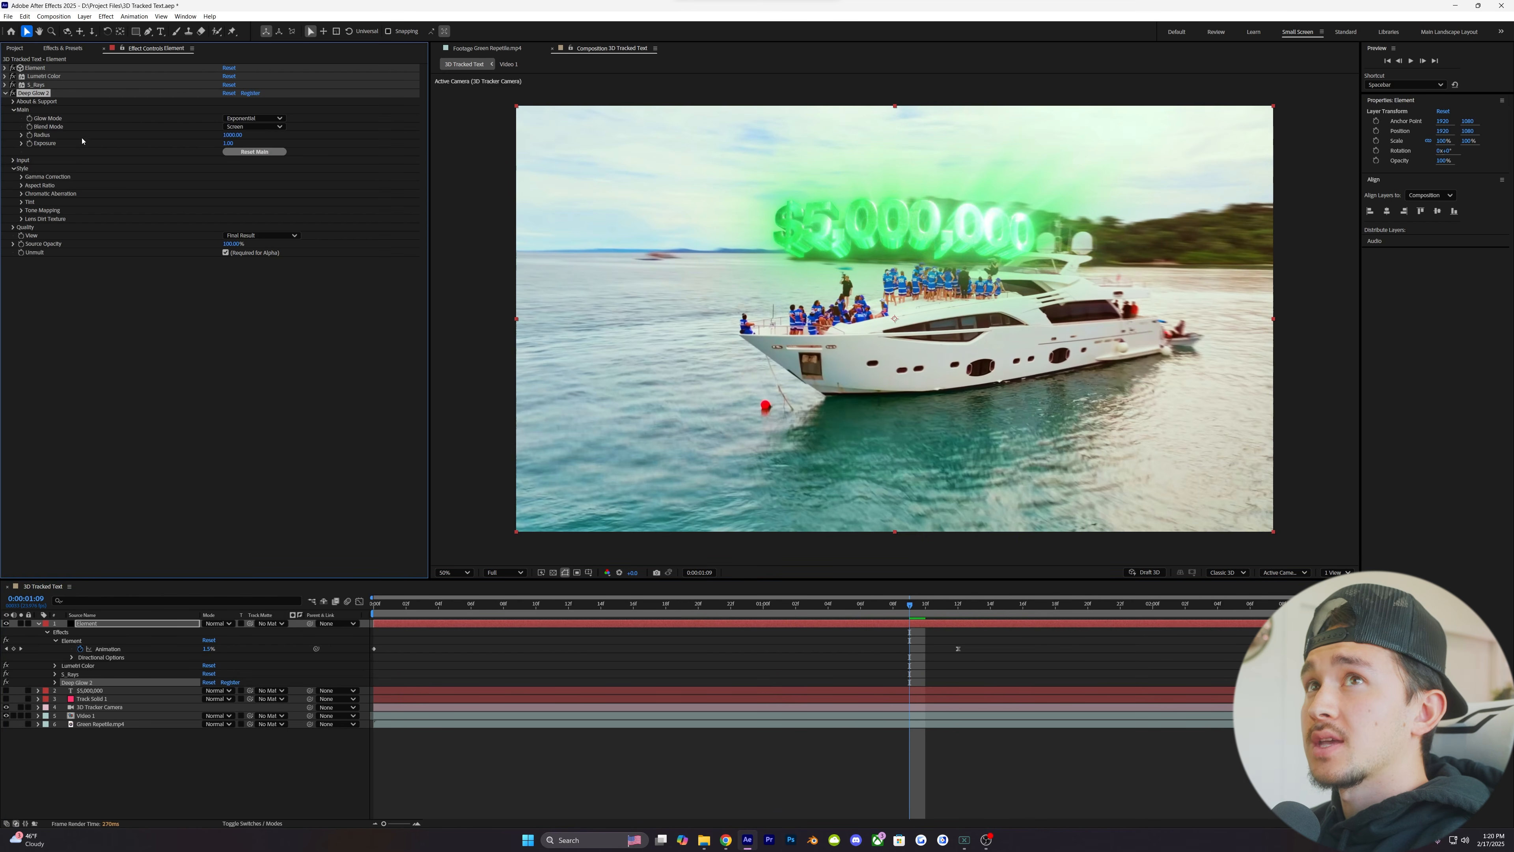
- Set the Deep Glow 2 Radius to 250 and its Exposure to 0.1
left_click(229, 135)
type("250")
key("Return")
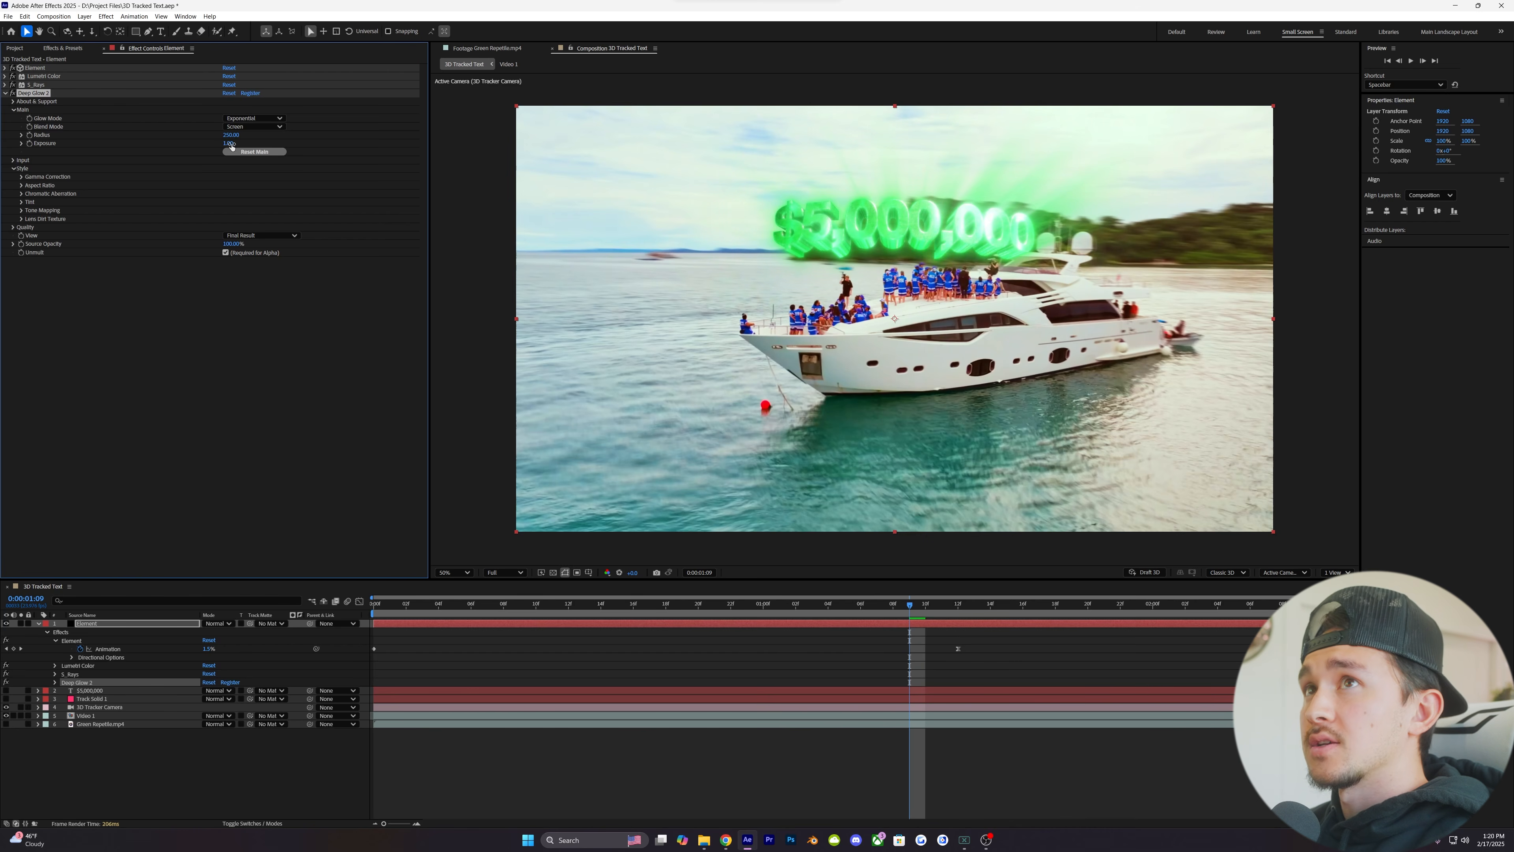
left_click(228, 143)
key("BackSpace")
type(".1")
key("Return")
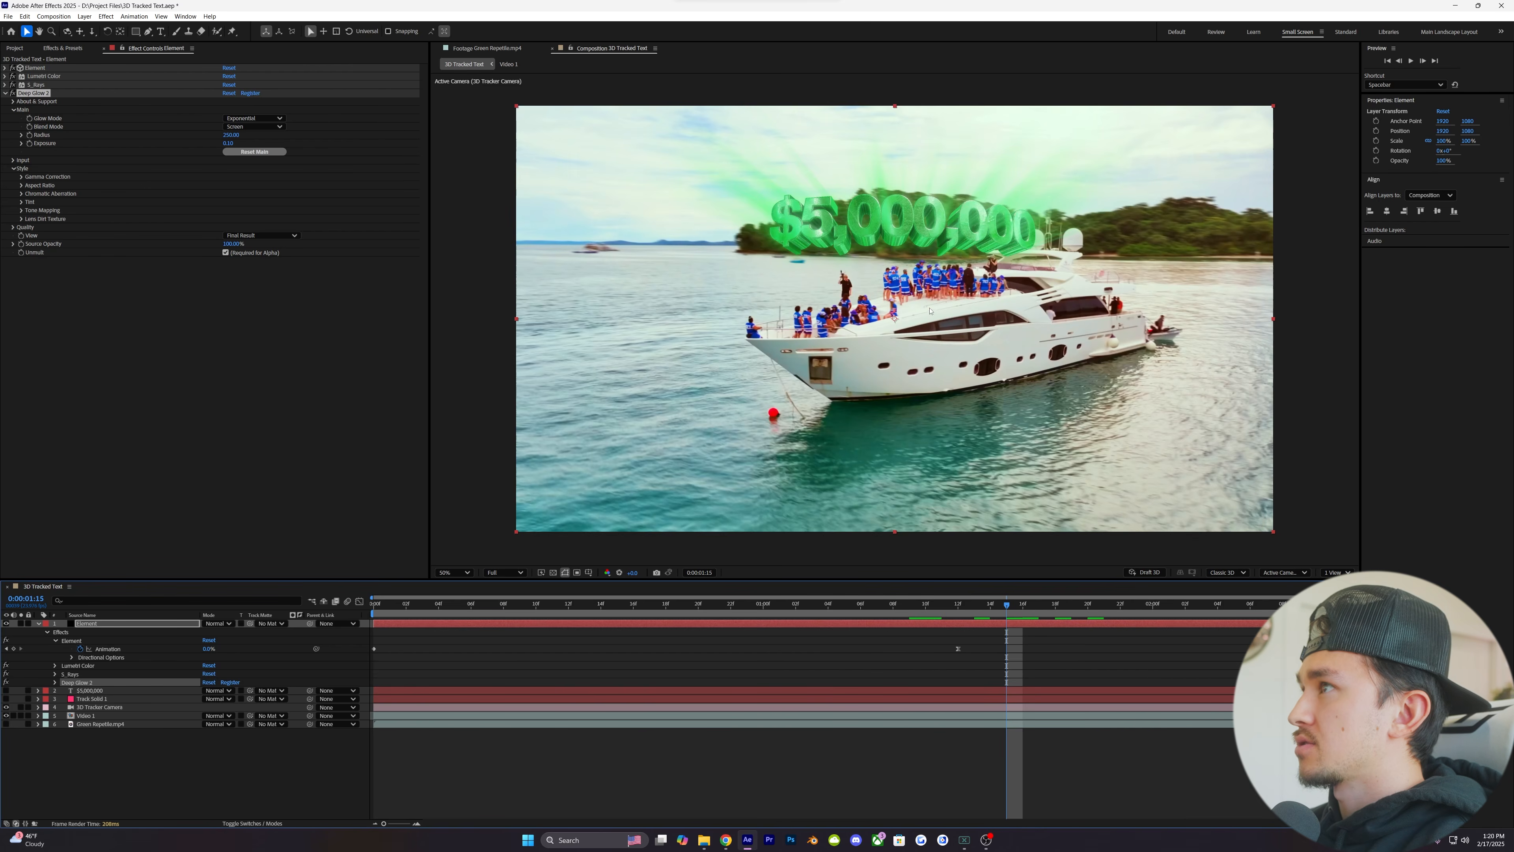
- Enlarge the 3D text to a Particle Size of about 32 and adjust the vertical value of Group 1's Position XY
left_click(5, 69)
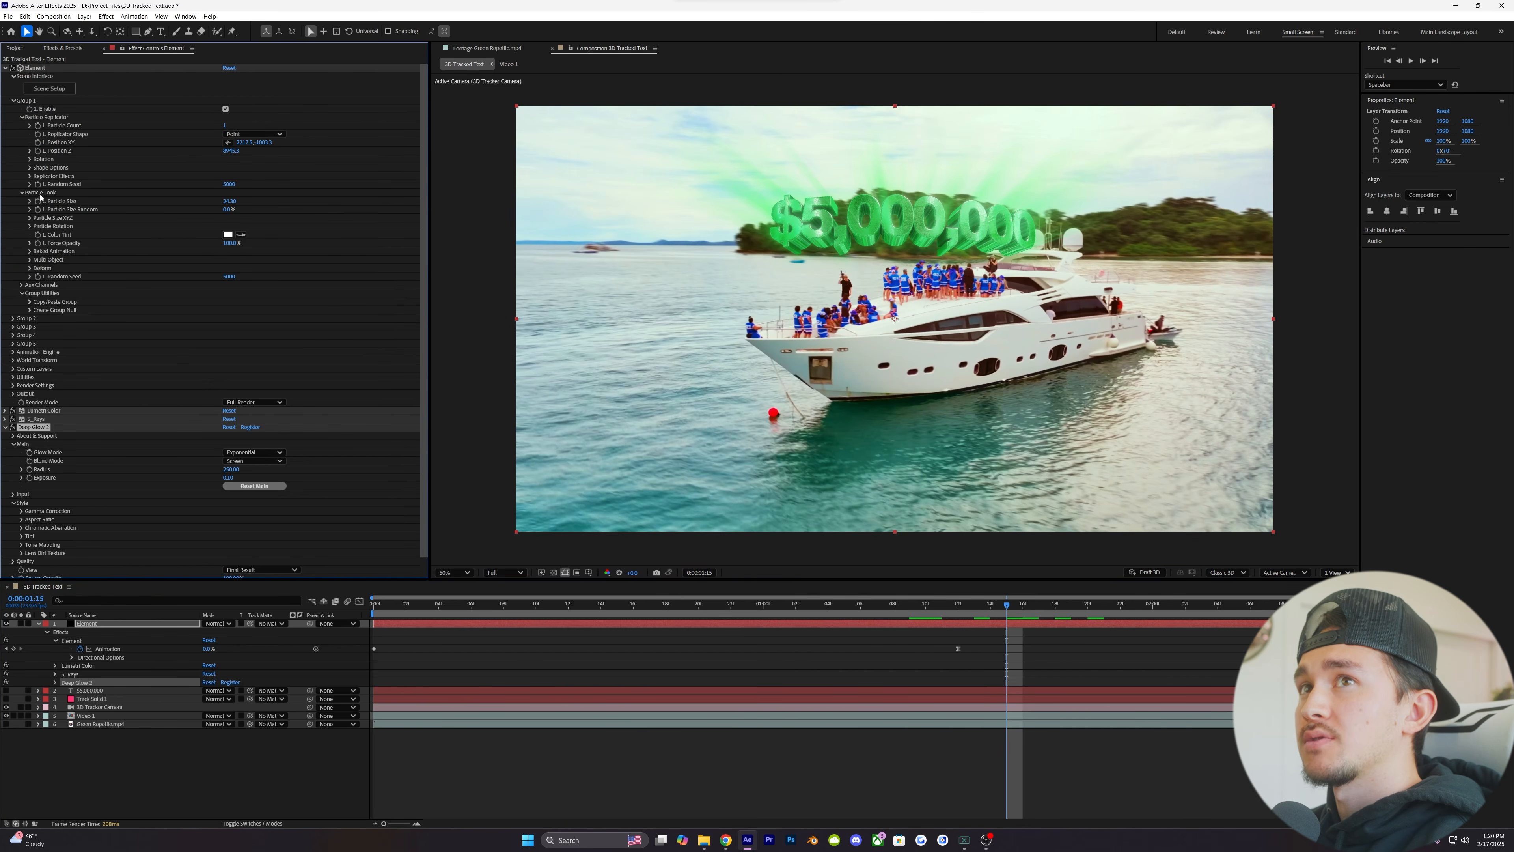
left_click_drag(229, 201, 234, 201)
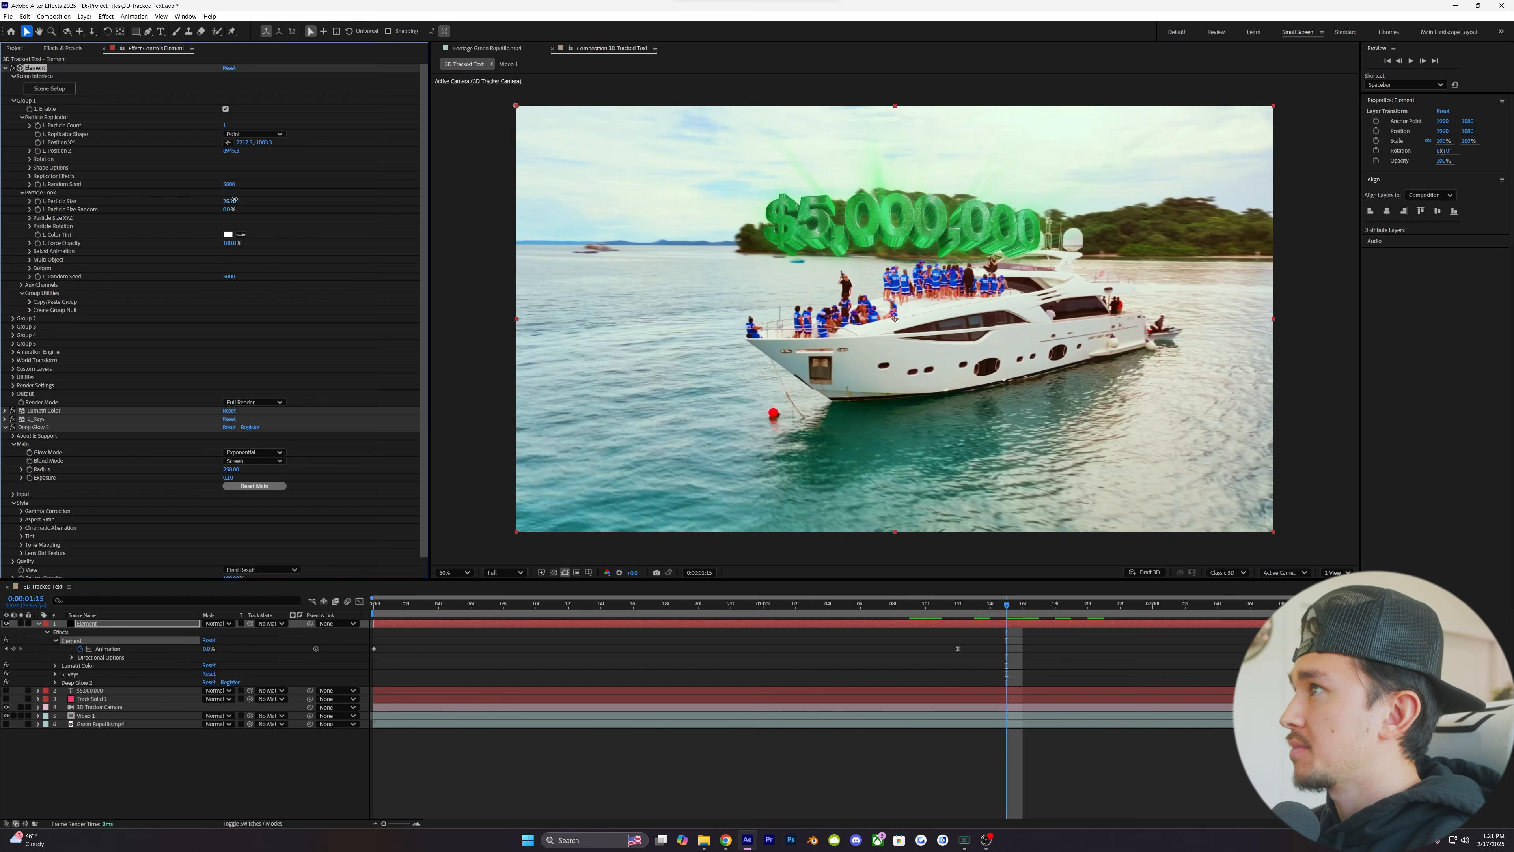
left_click_drag(234, 200, 263, 201)
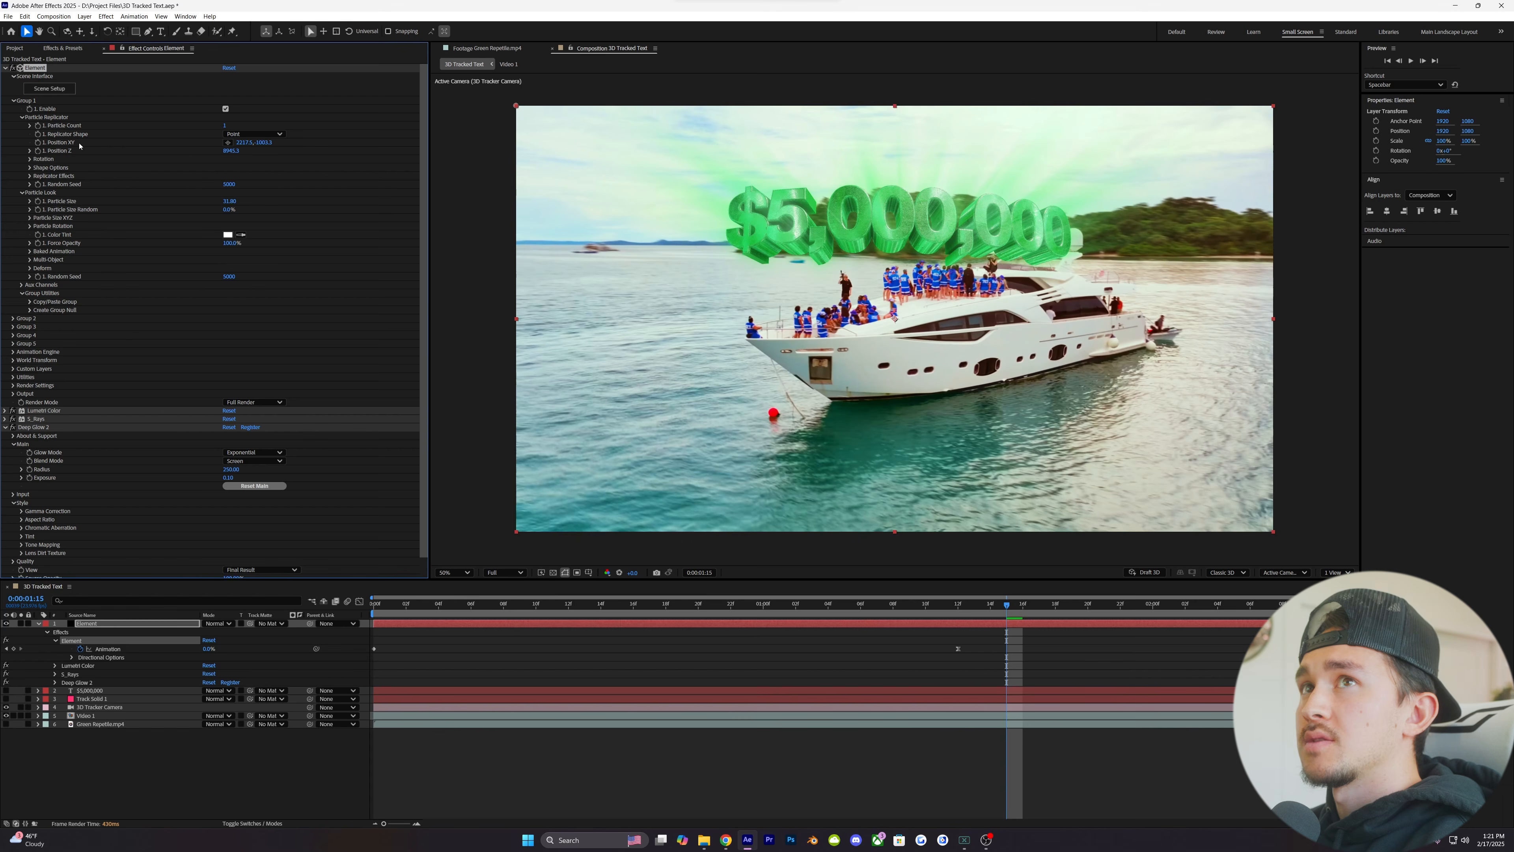
left_click_drag(265, 144, 239, 145)
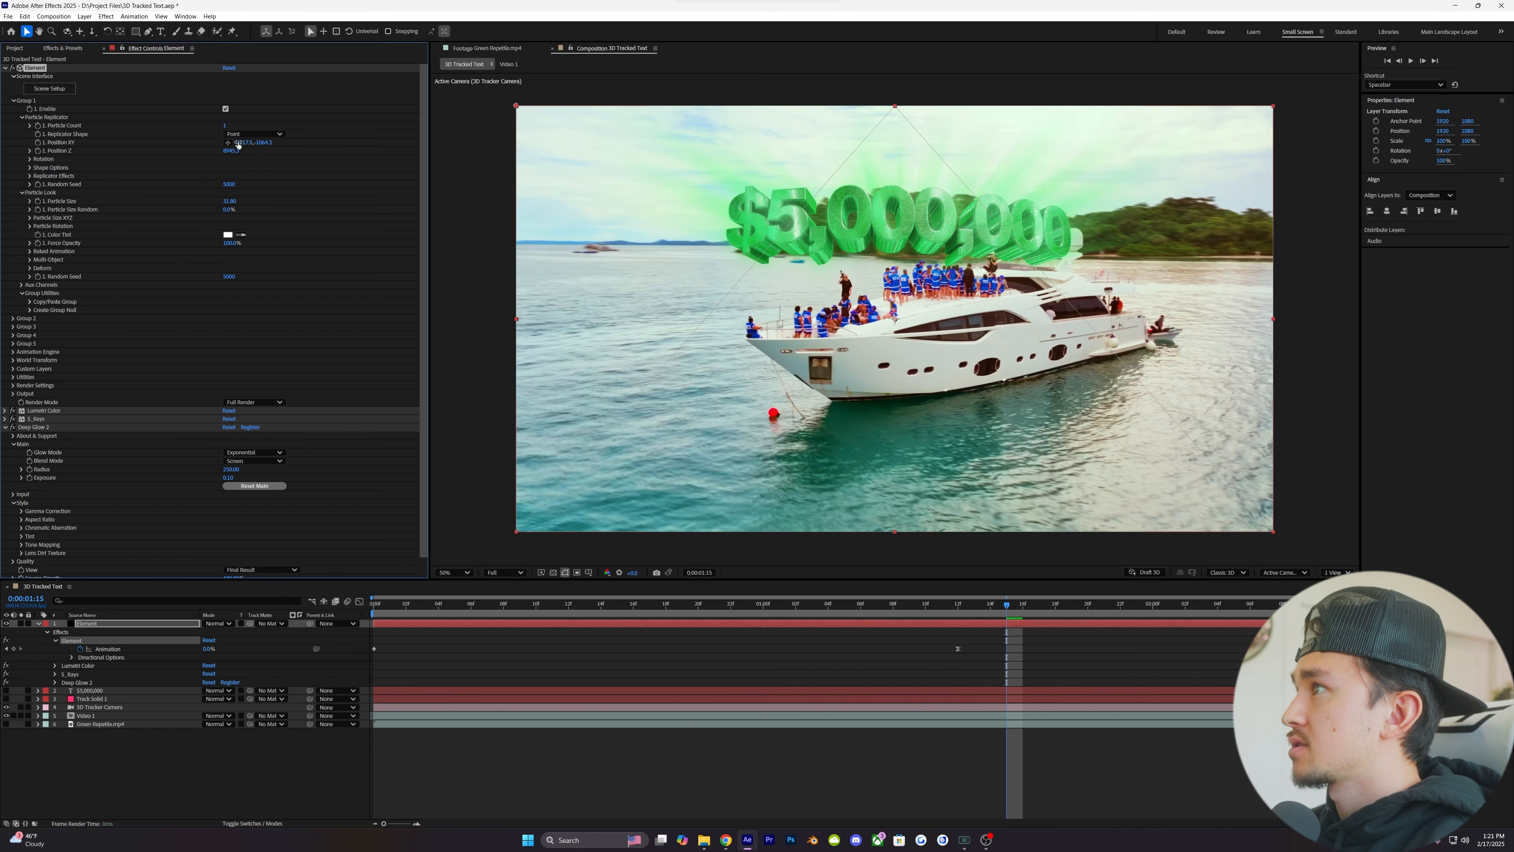
left_click_drag(263, 142, 257, 146)
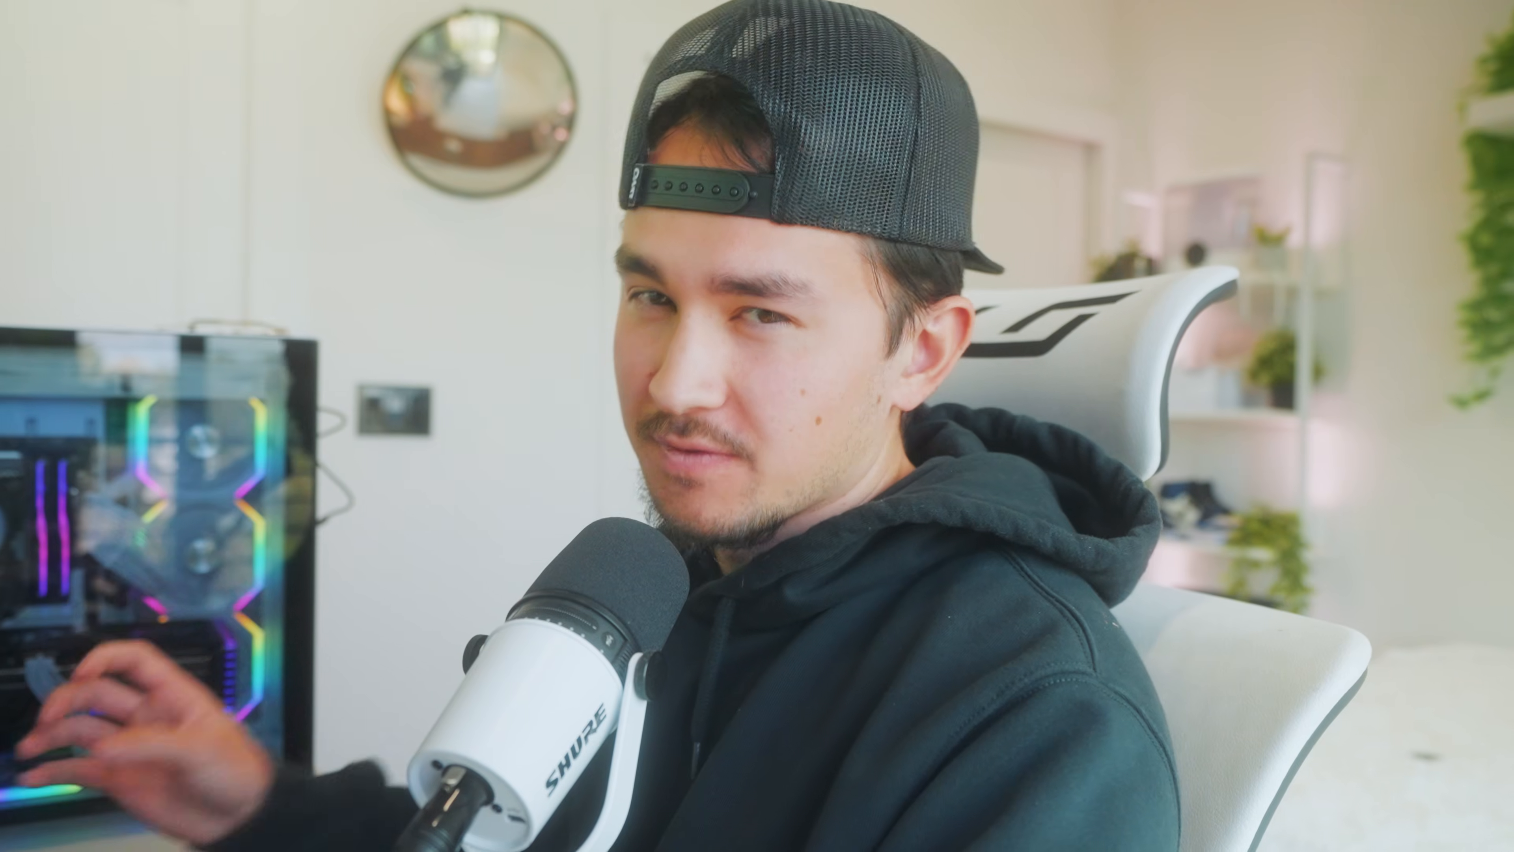
- Create a new black, composition-sized solid named "Particles" in the 3D Tracked Text composition
right_click(455, 703)
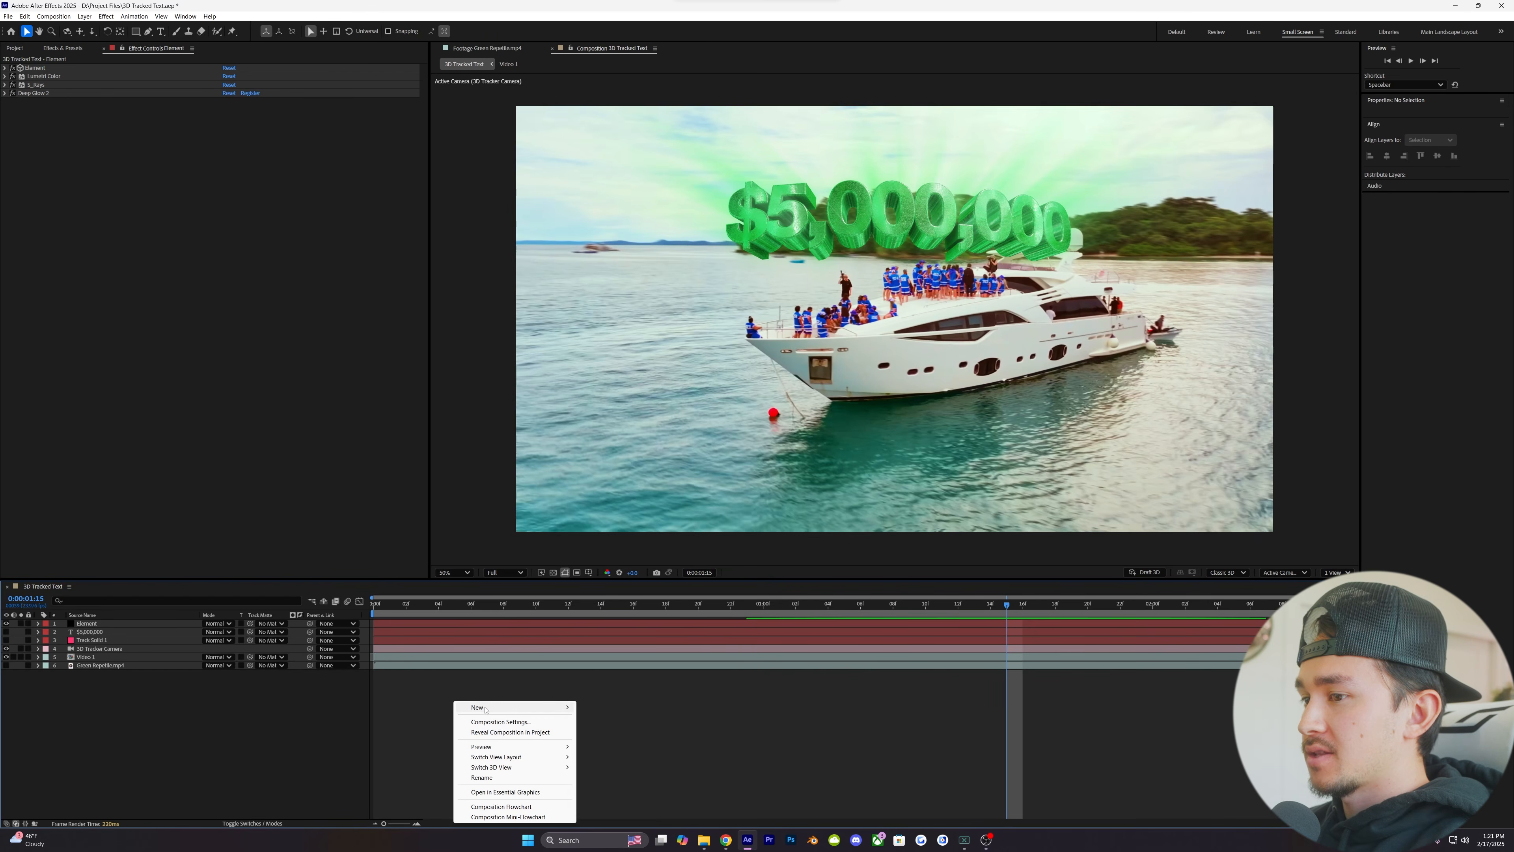
mouse_move(486, 710)
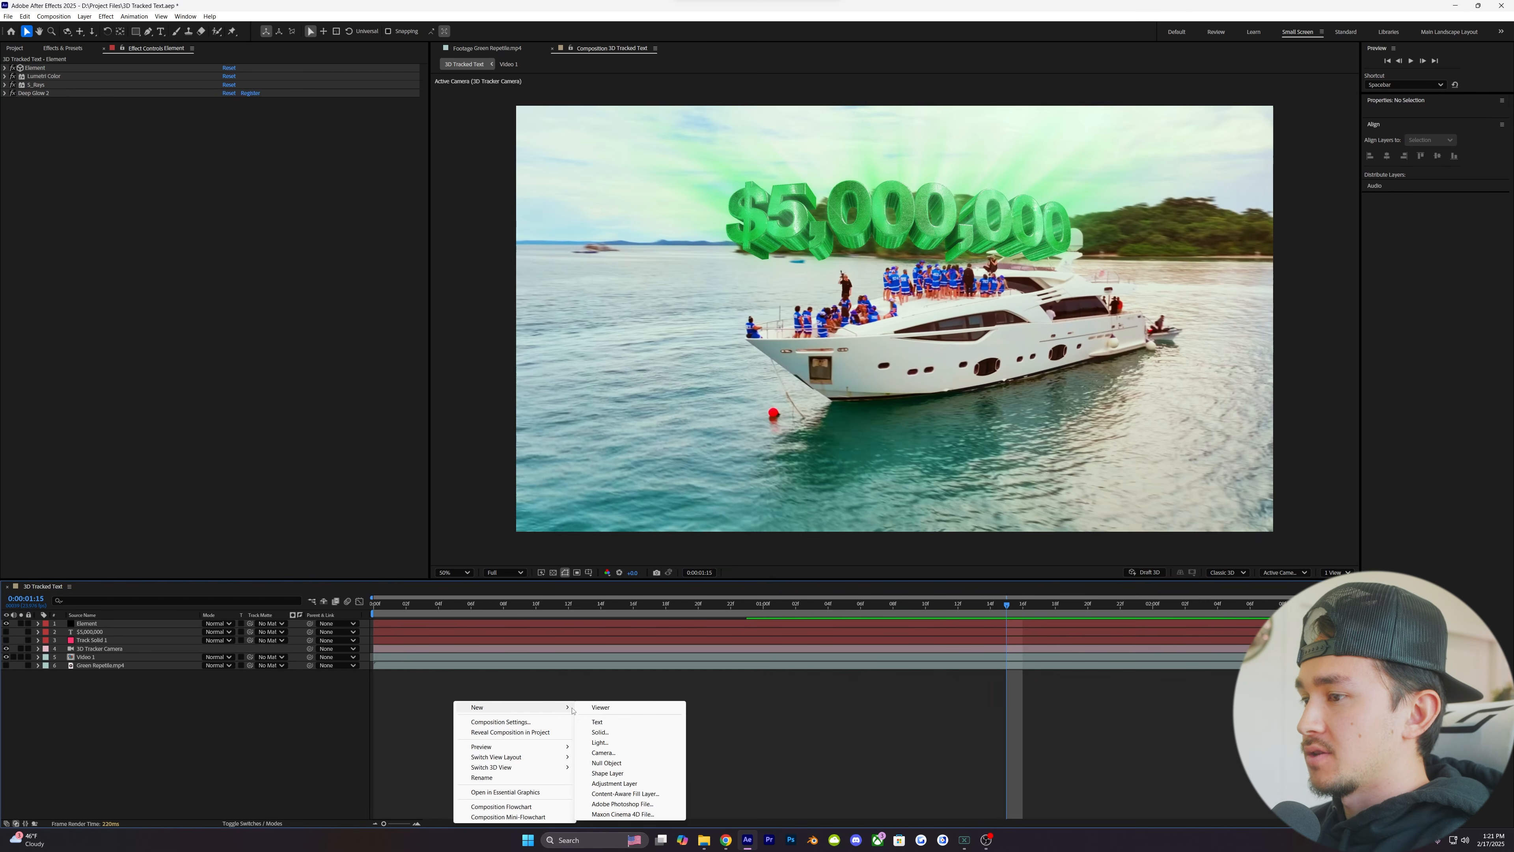
left_click(600, 737)
key("BackSpace")
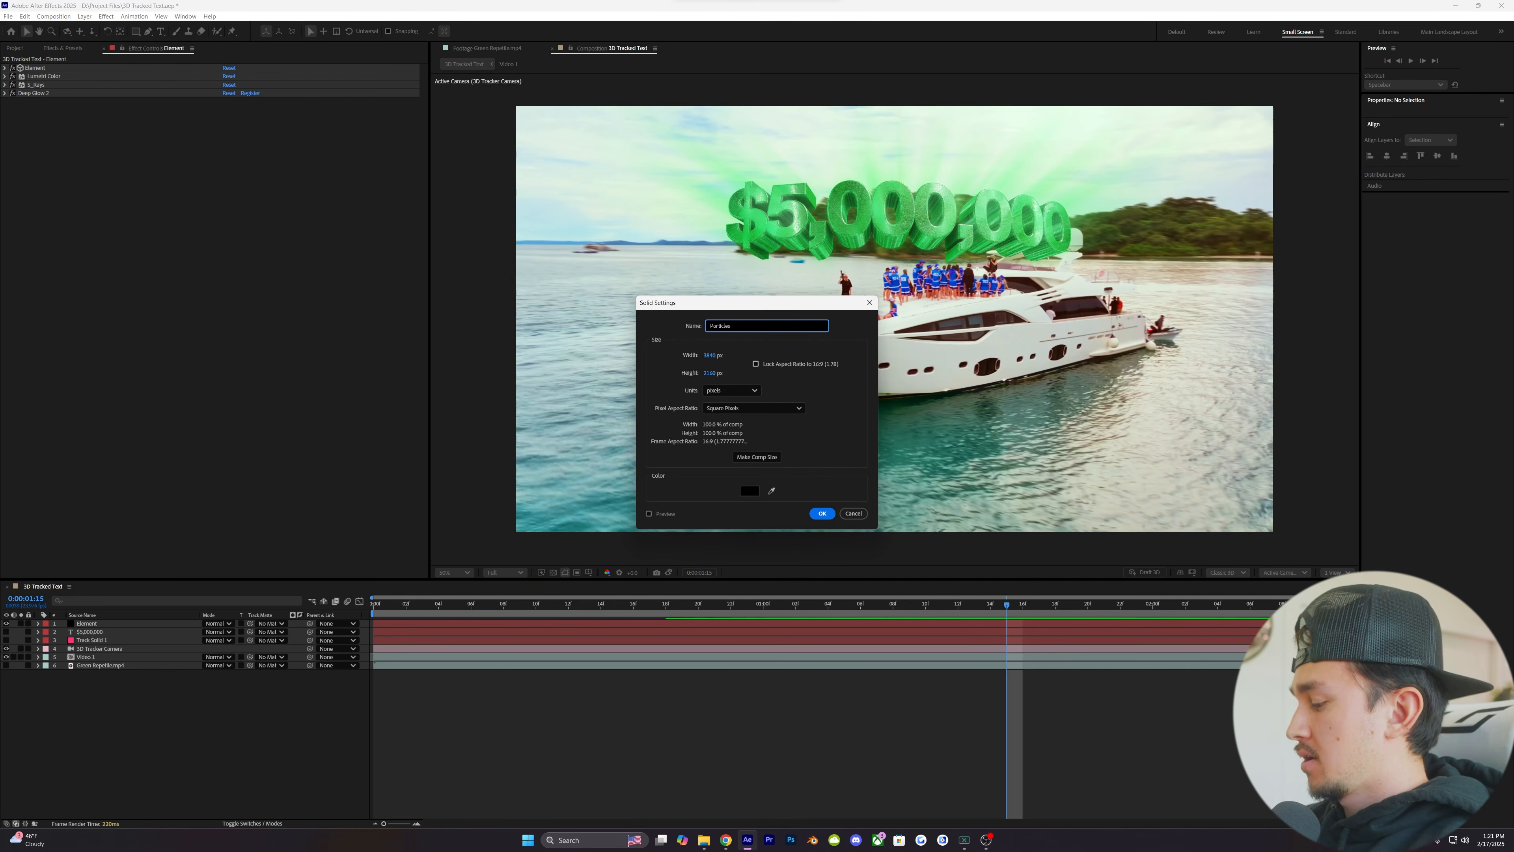
key("Return")
- Find the CC Particle World effect and apply it to the Particles layer
left_click(67, 49)
left_click_drag(58, 60, 2, 65)
type("cc p")
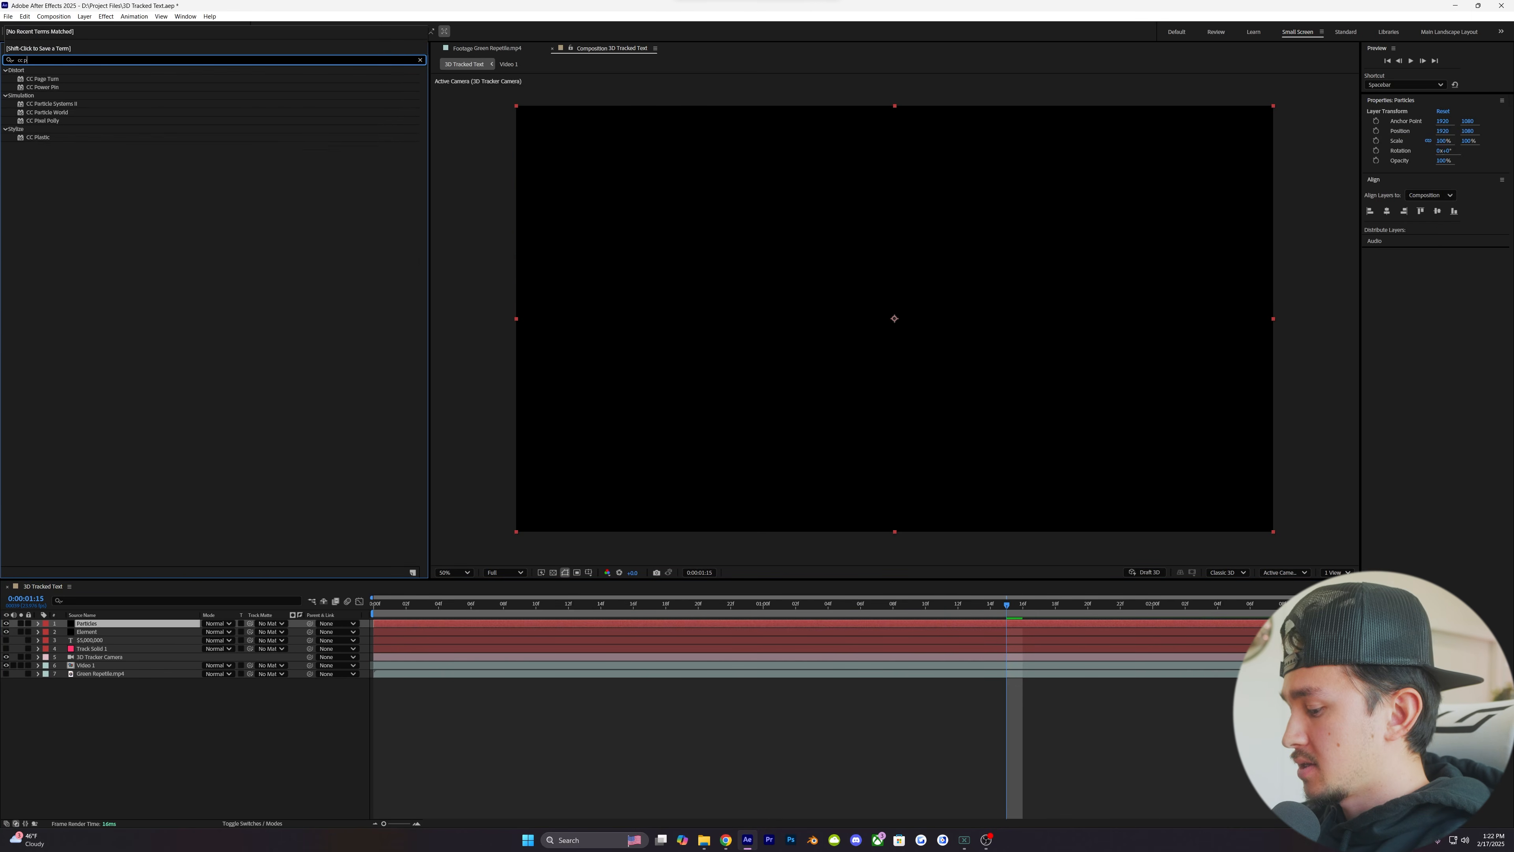
type("article world")
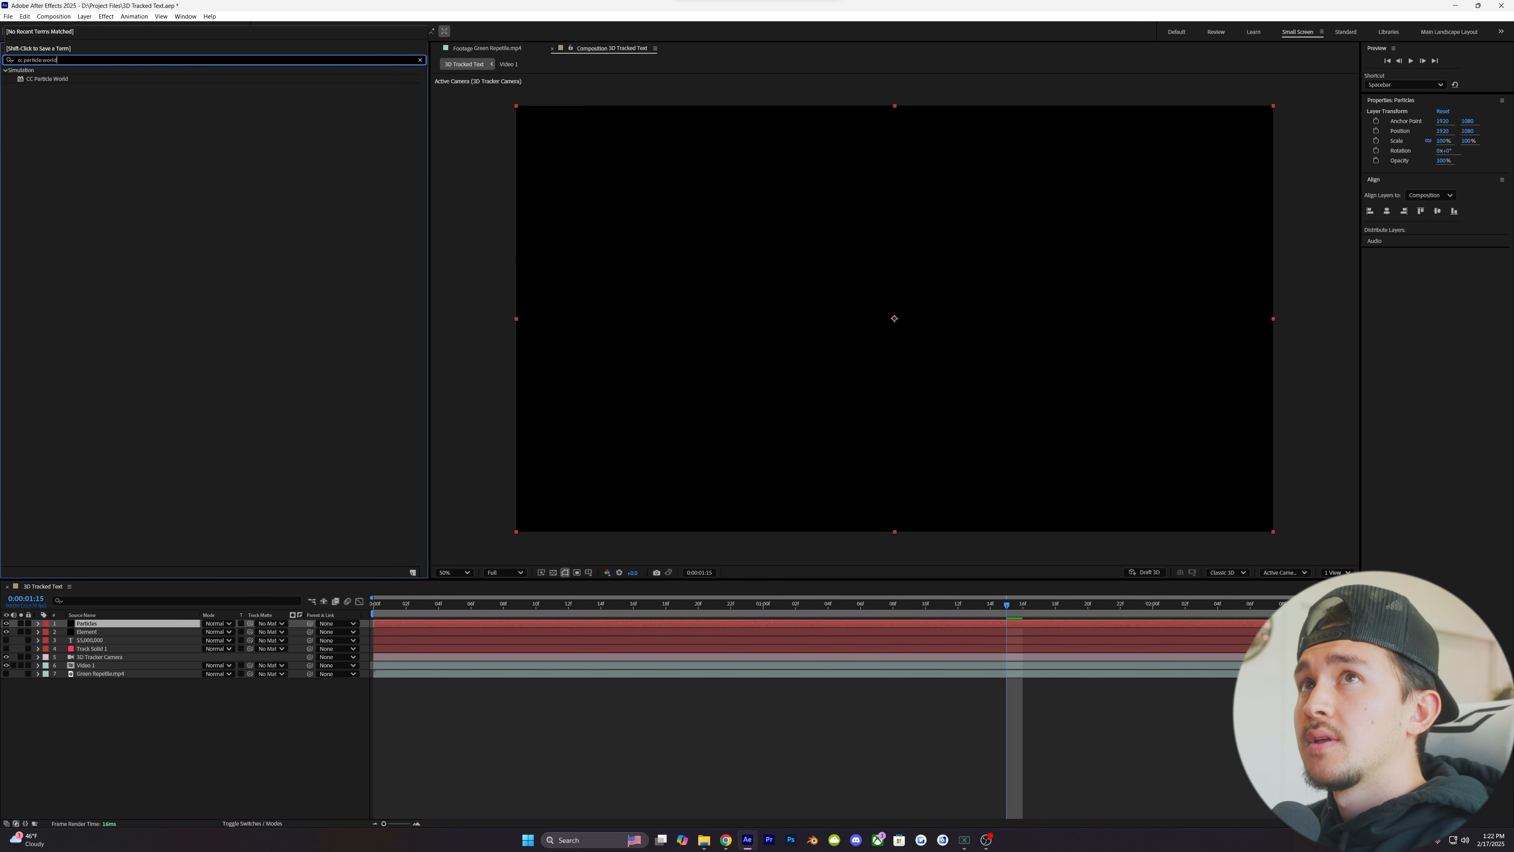
double_click(46, 79)
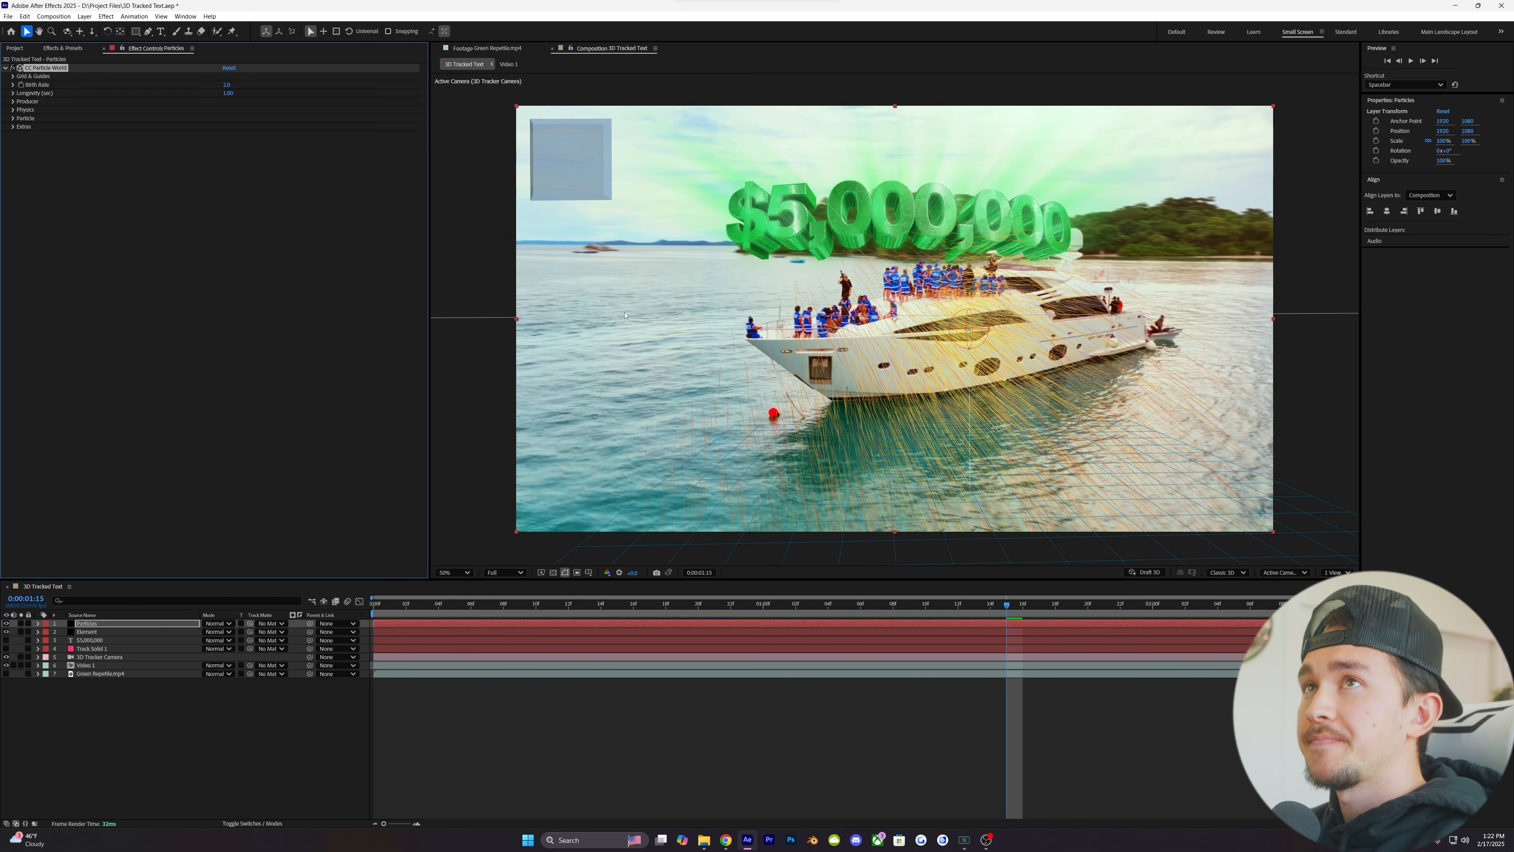
- Turn off the Horizon, Axis Box and Grid guides of CC Particle World on the Particles layer
left_click(13, 77)
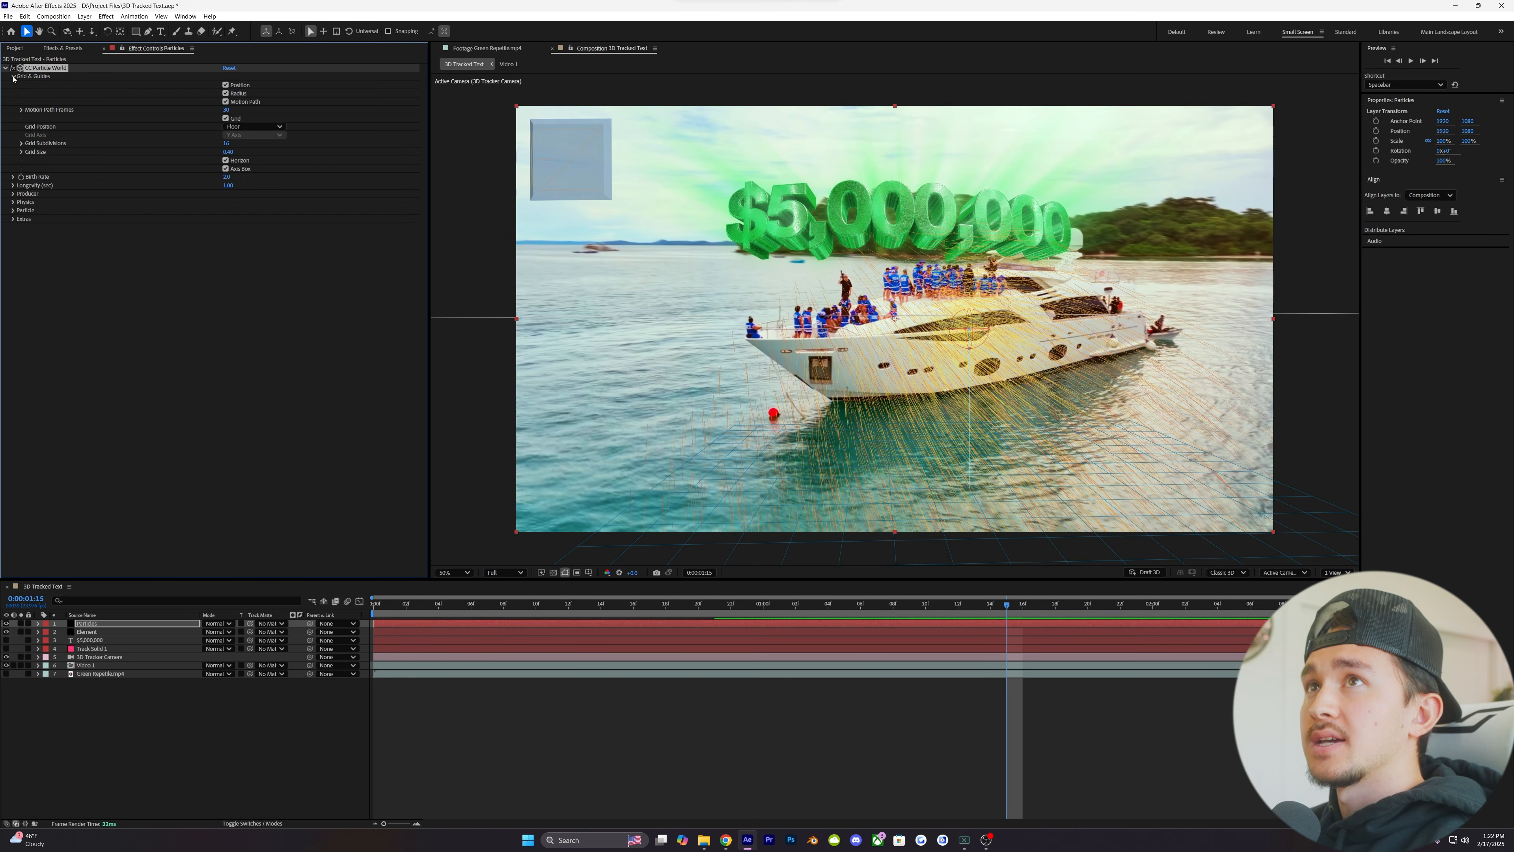
left_click(225, 160)
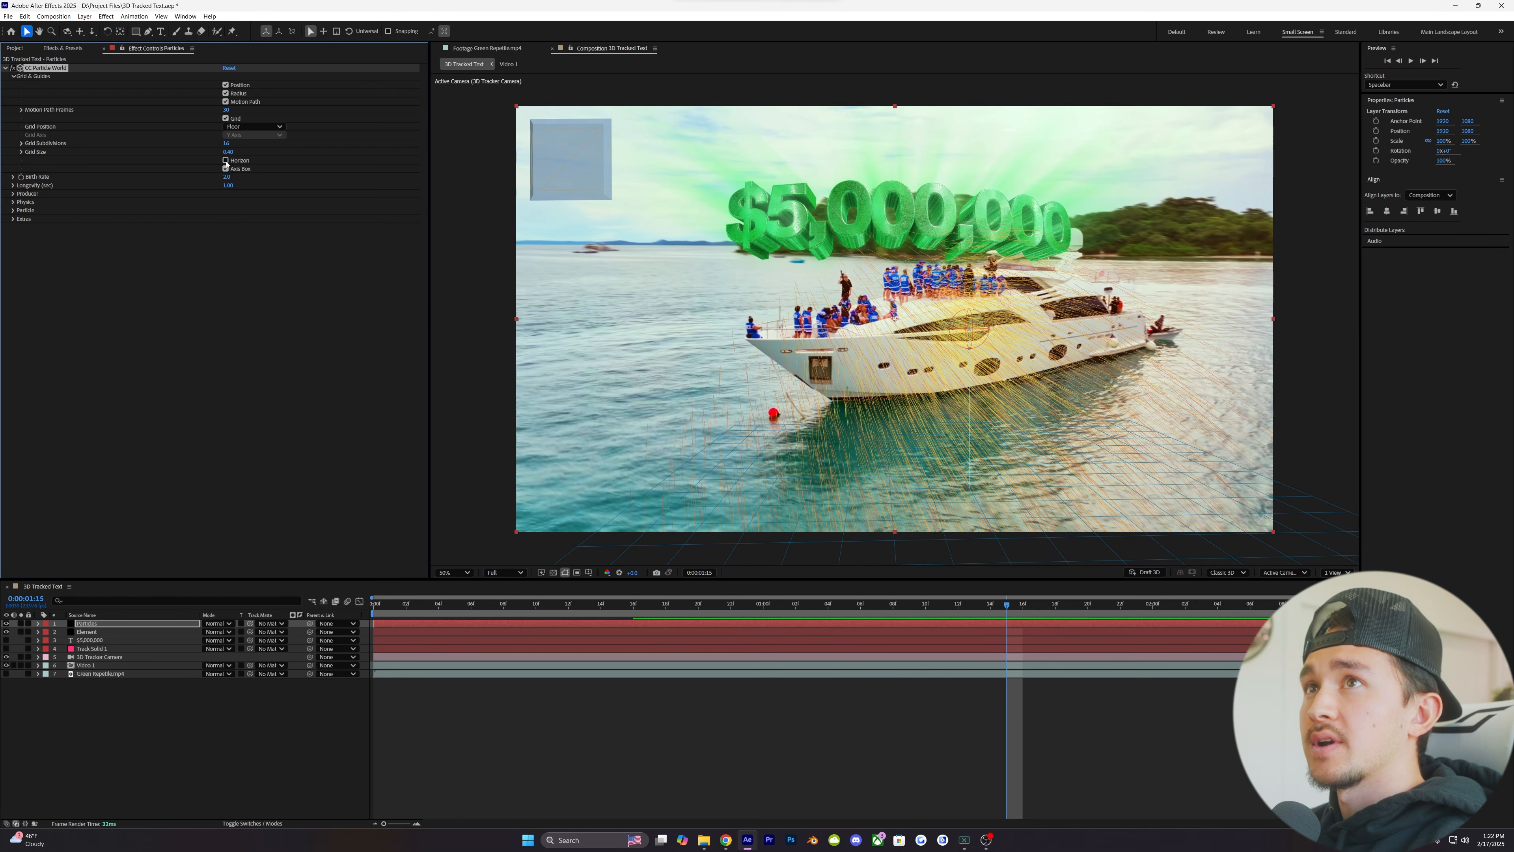
left_click(225, 169)
left_click(226, 119)
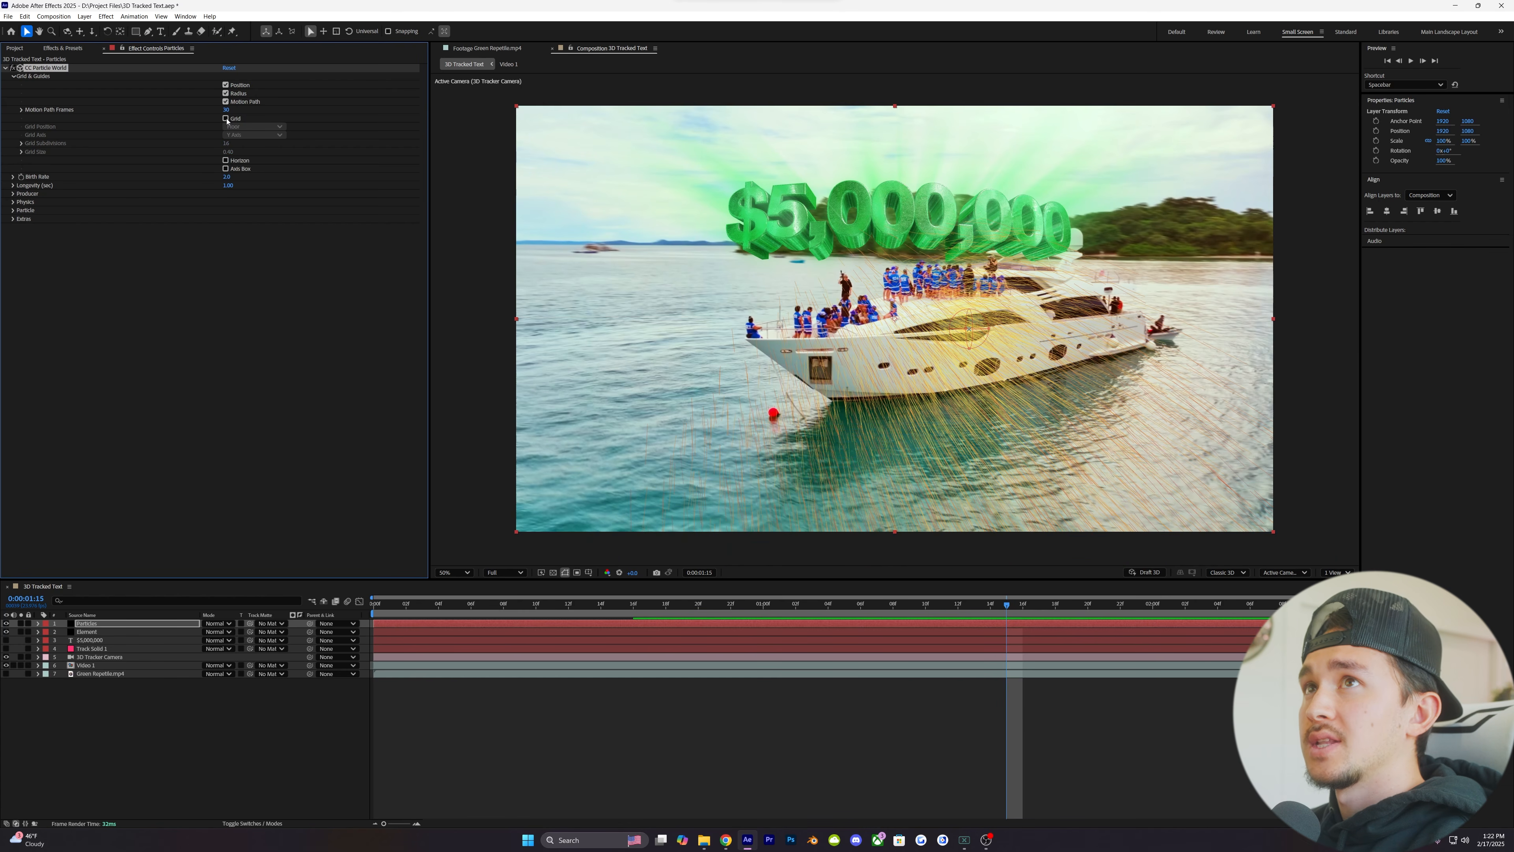
left_click(14, 76)
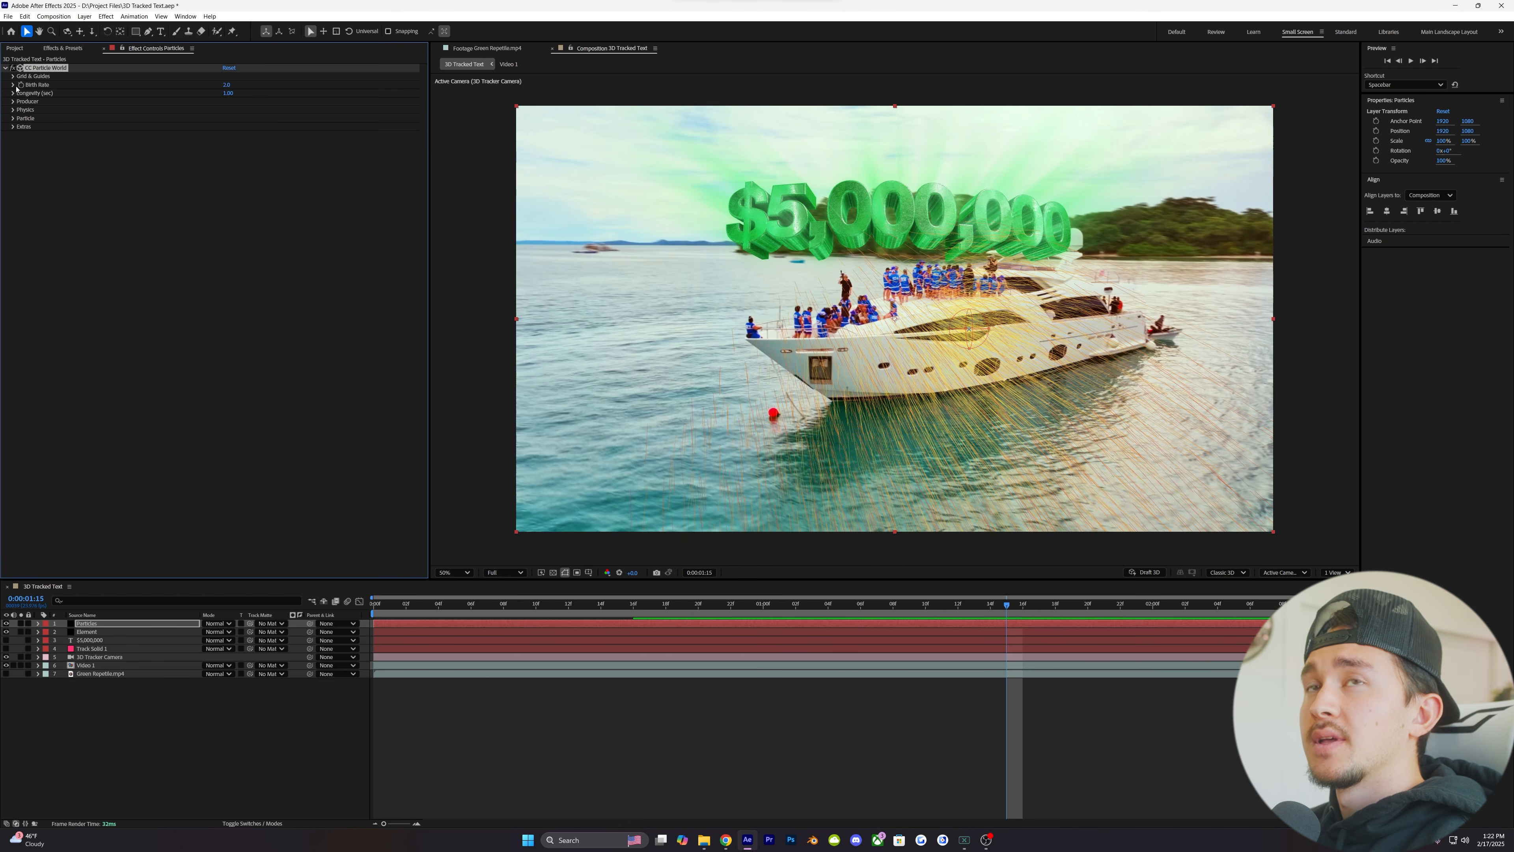
- Set the CC Particle World Particle Type to Faded Sphere
left_click(13, 119)
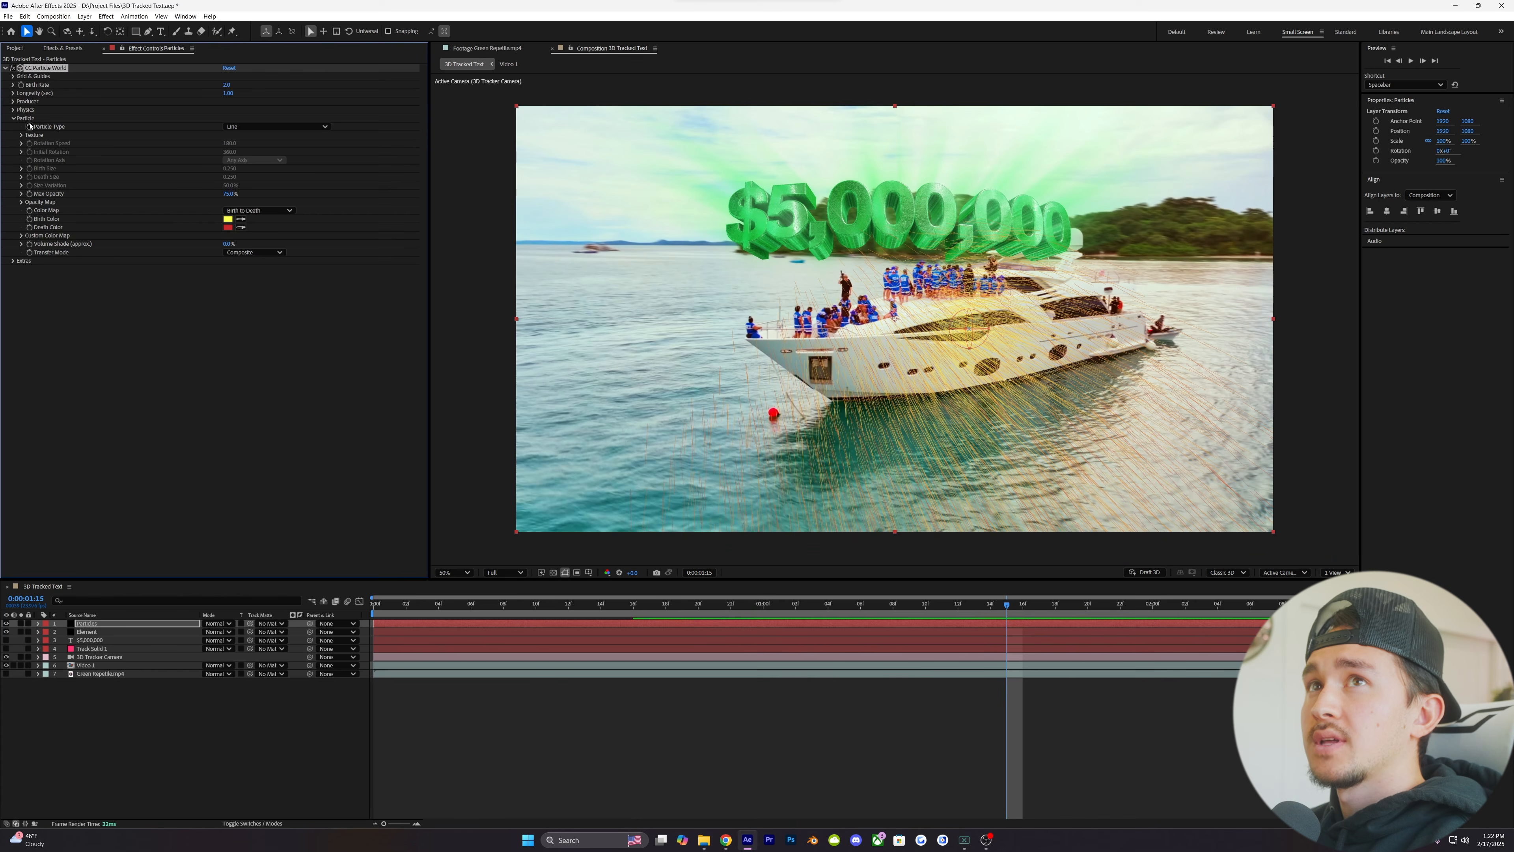
left_click(249, 127)
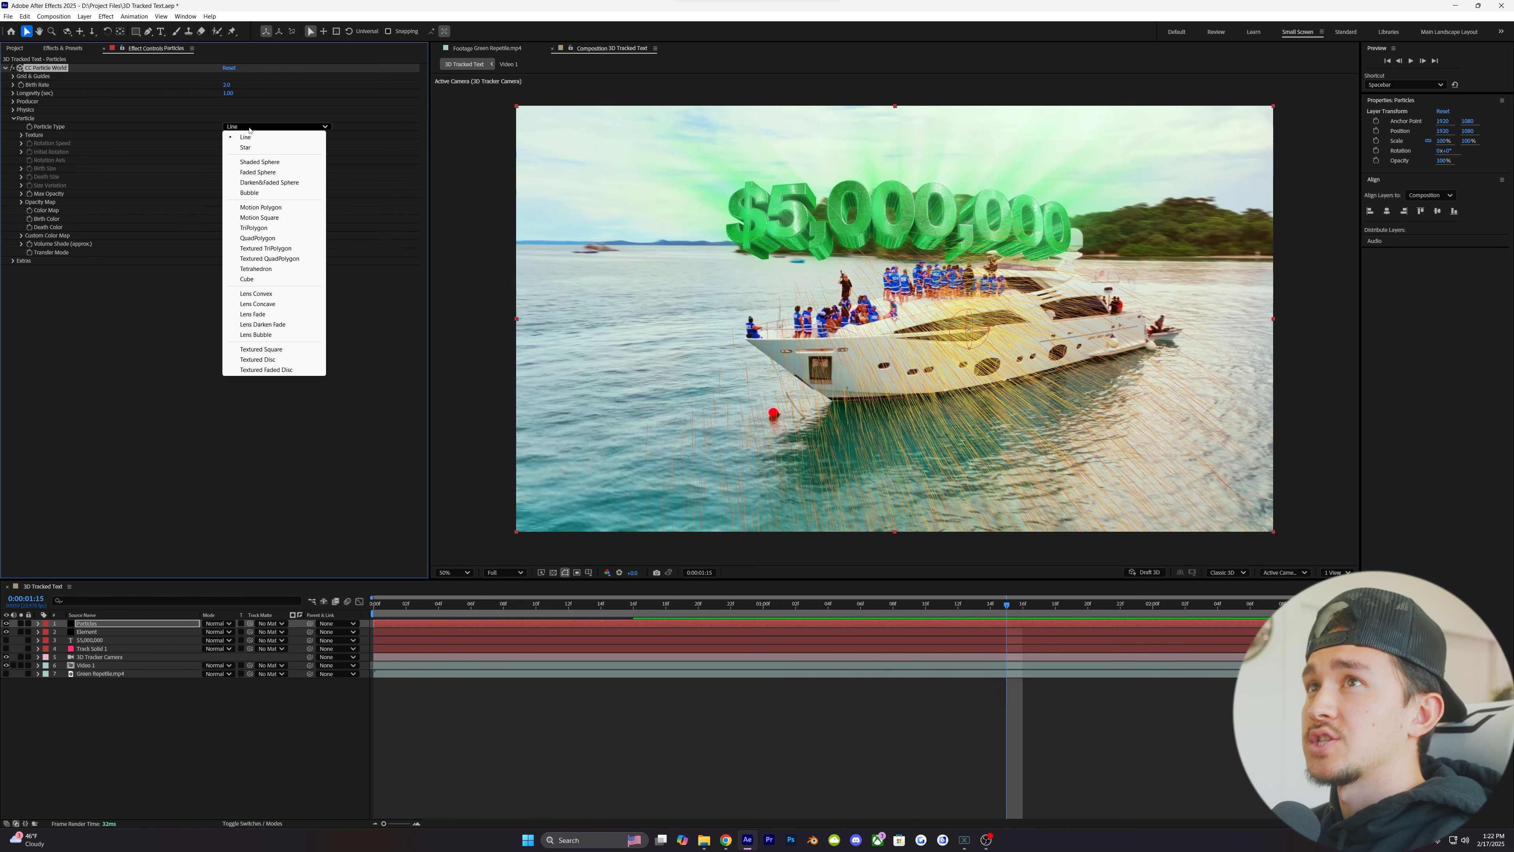
left_click(253, 172)
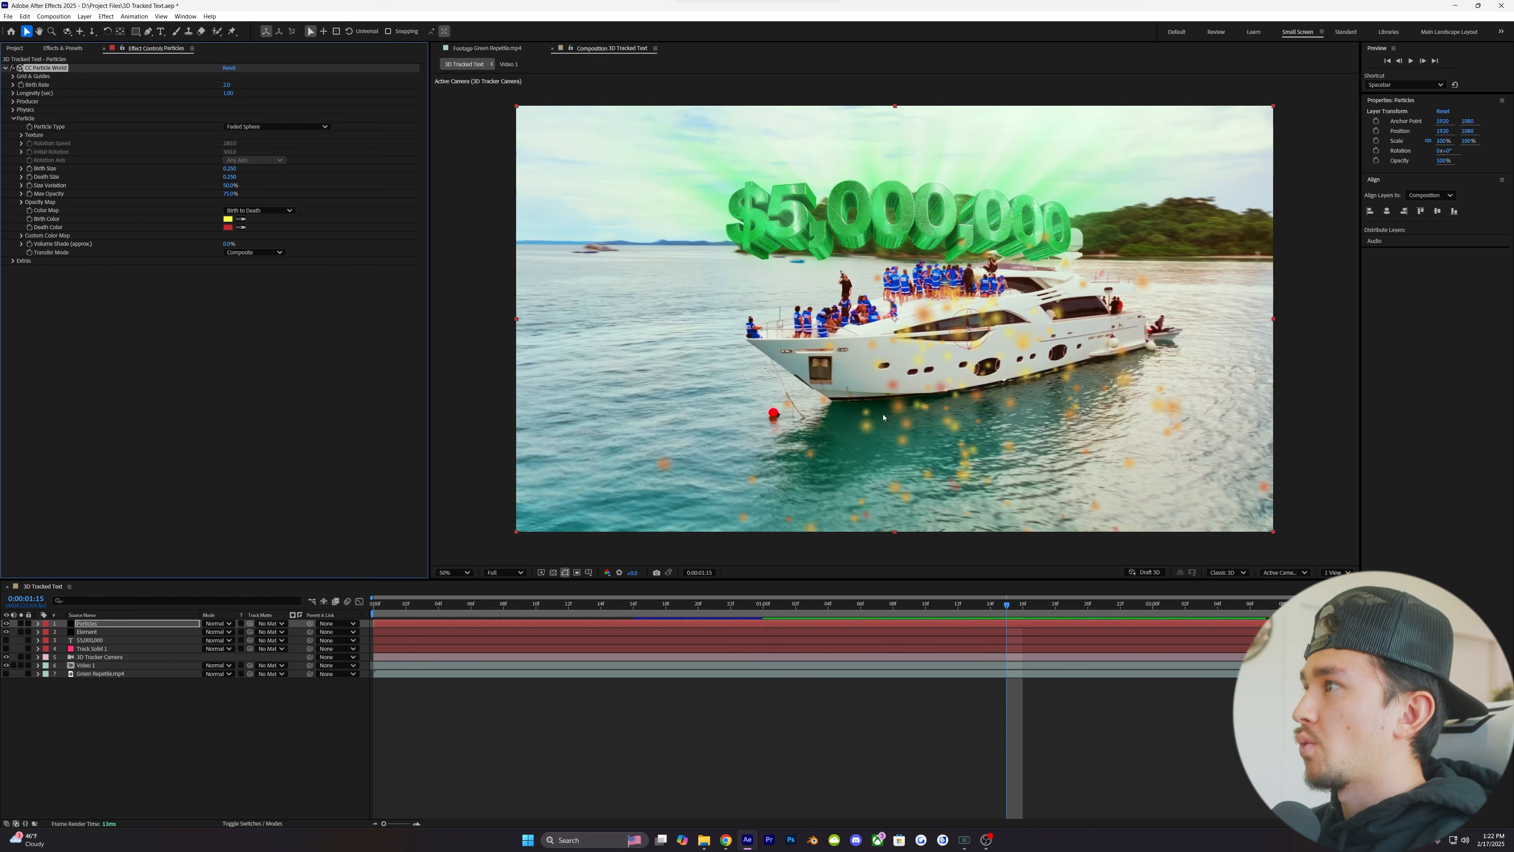
- Set the particles' Birth Color to bright green and their Death Color to near-white
left_click(228, 219)
left_click(787, 441)
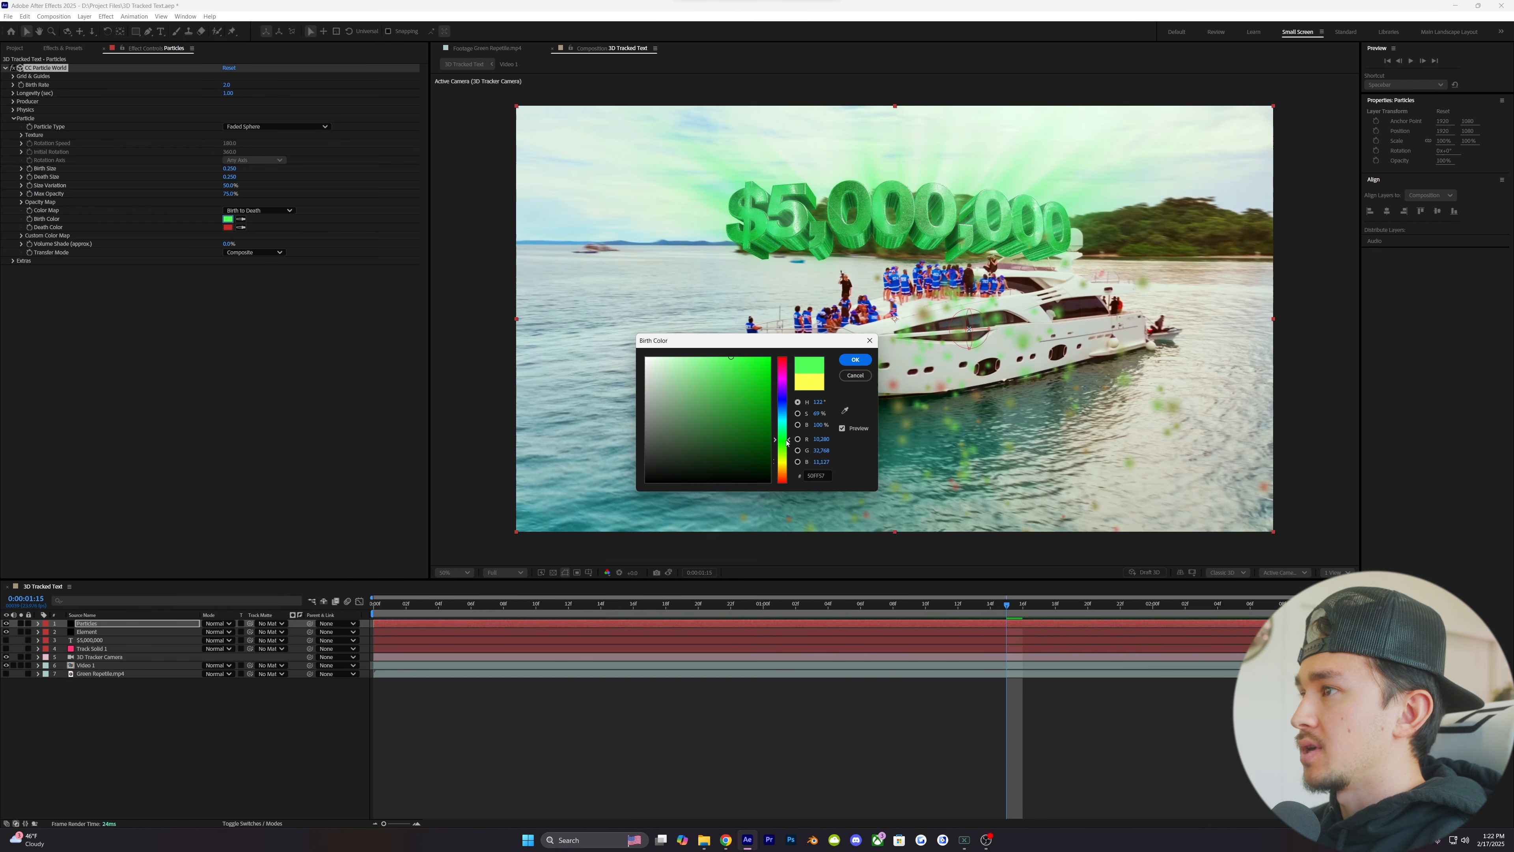
left_click(854, 360)
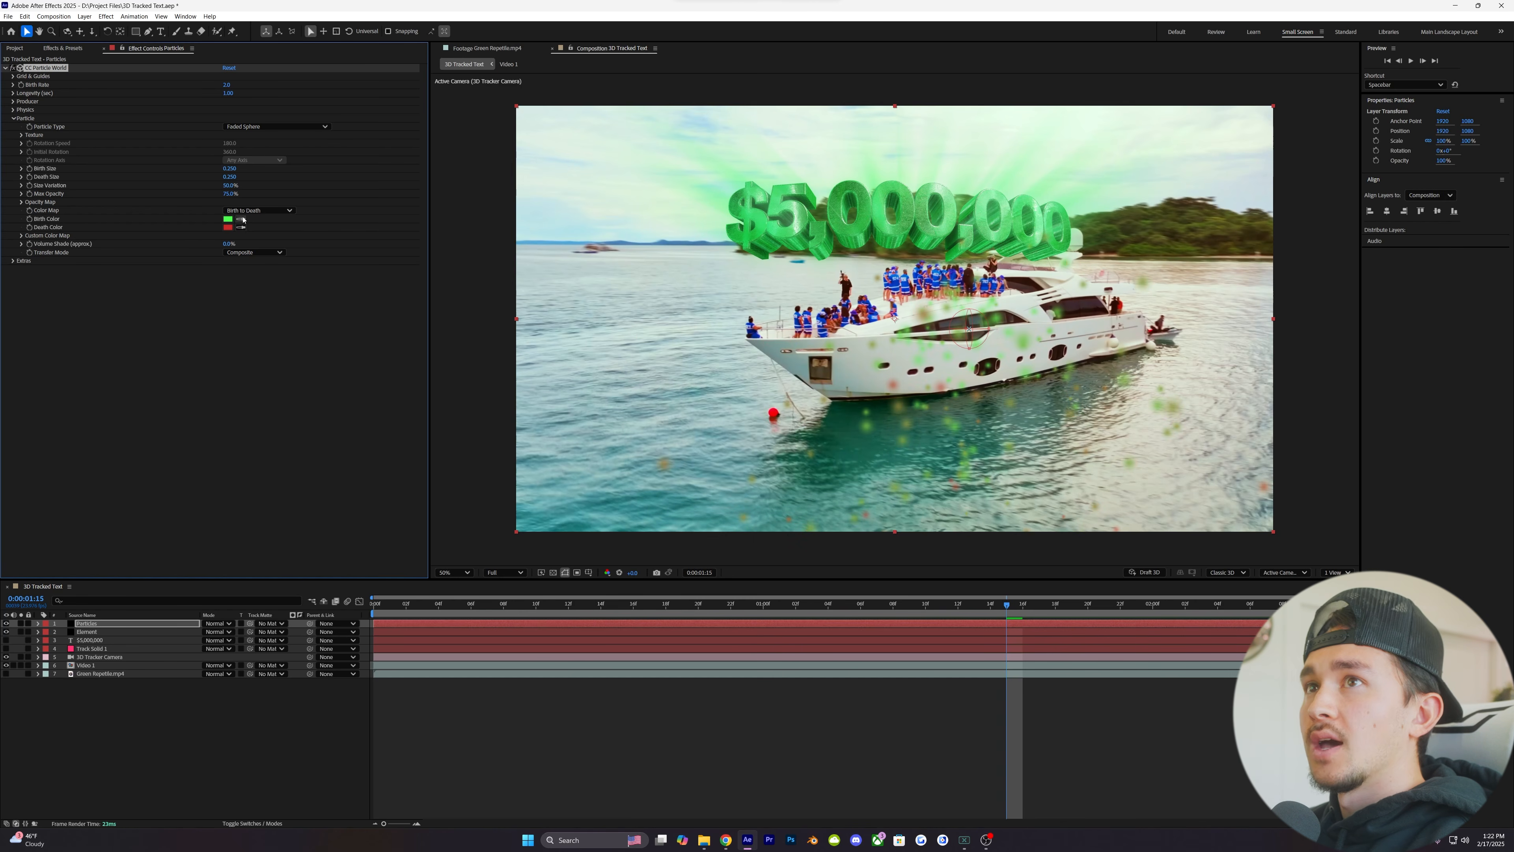
left_click(228, 227)
left_click_drag(704, 437, 645, 357)
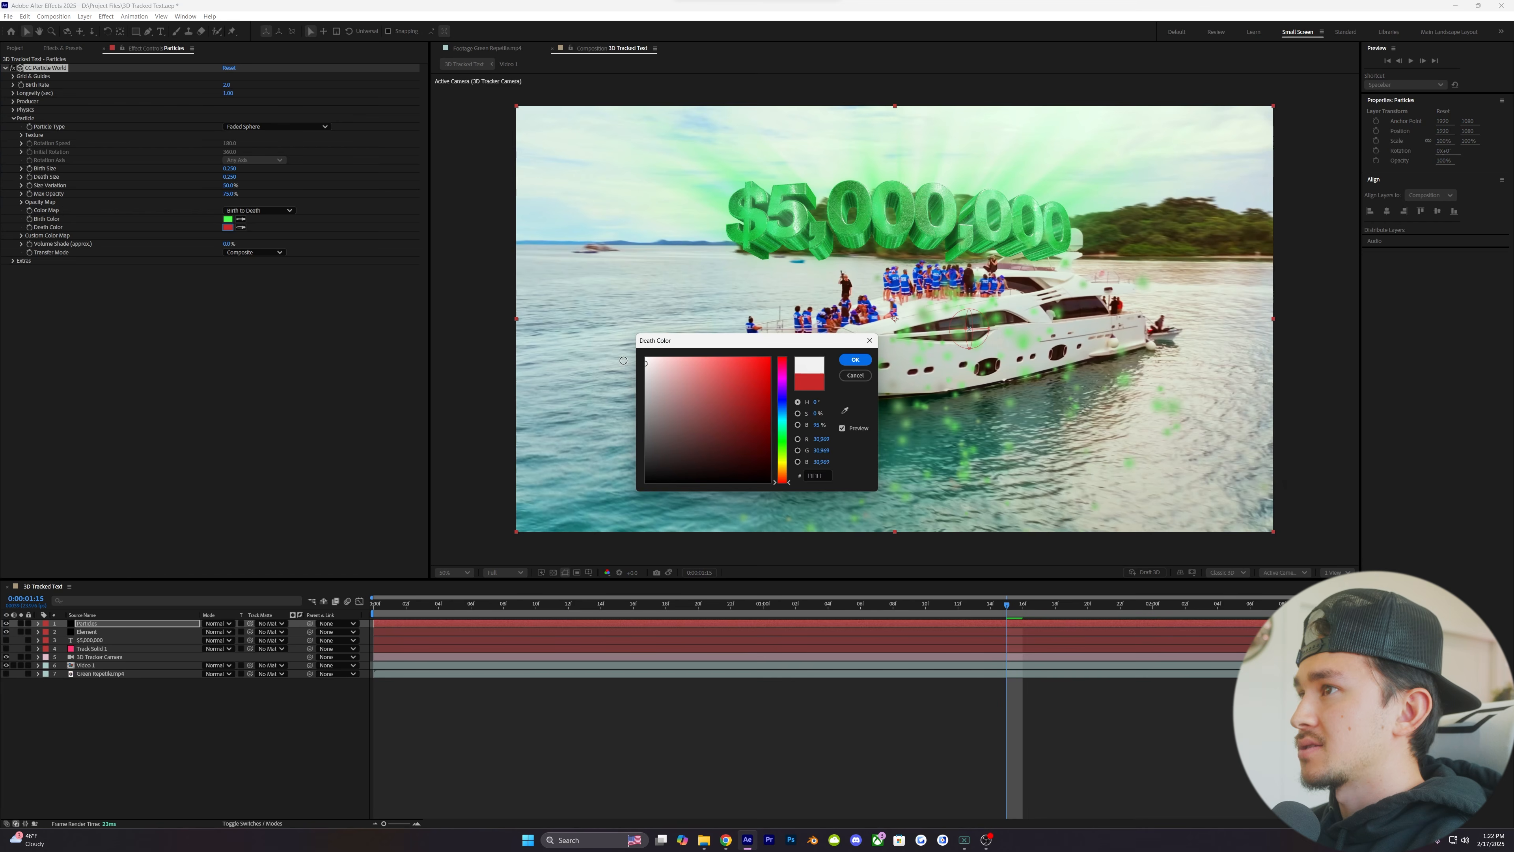
left_click(854, 359)
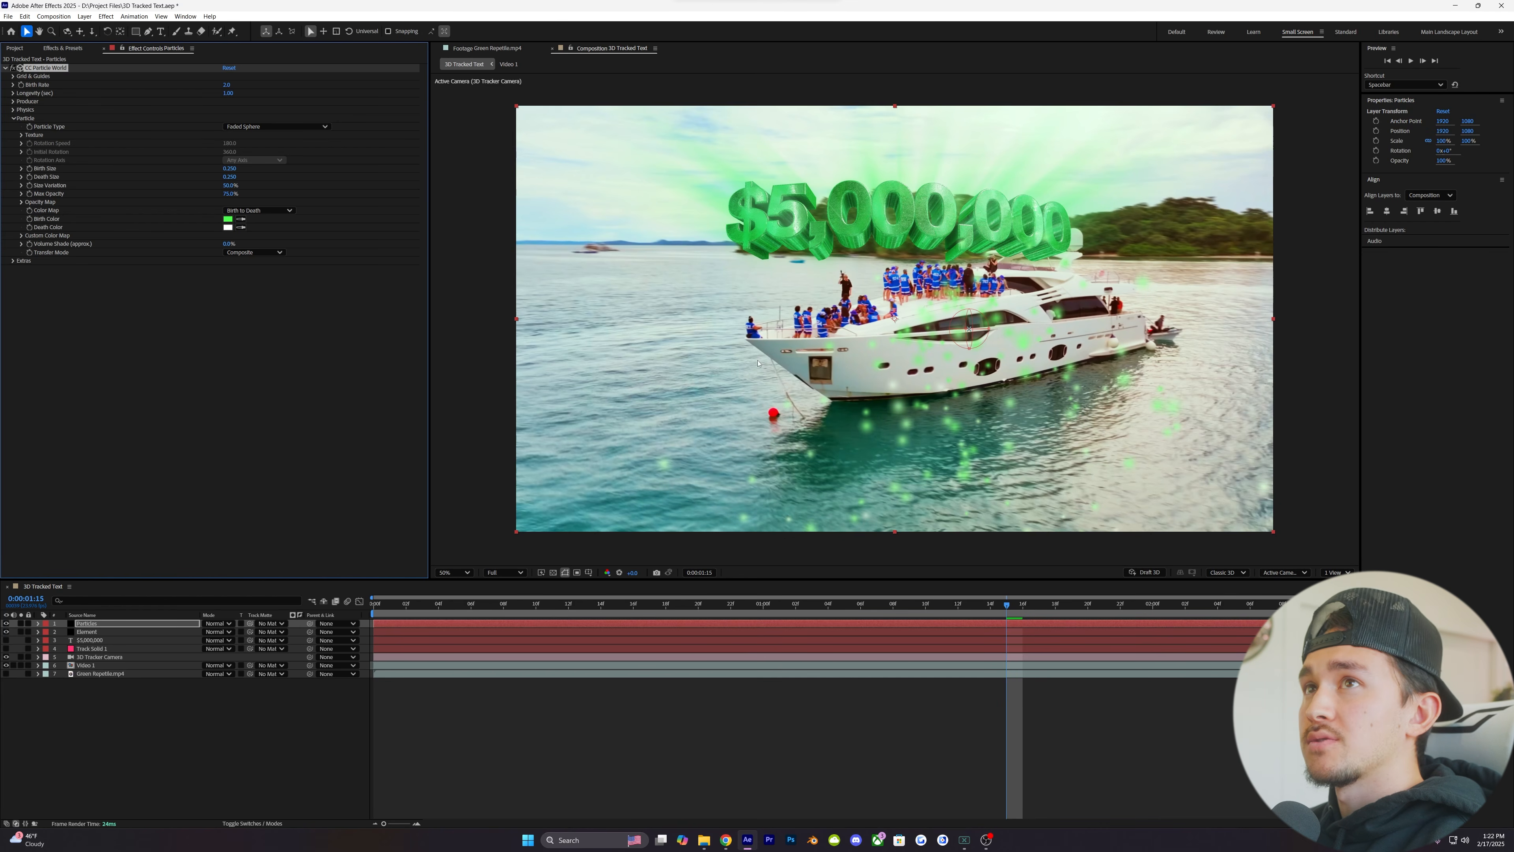
left_click(14, 117)
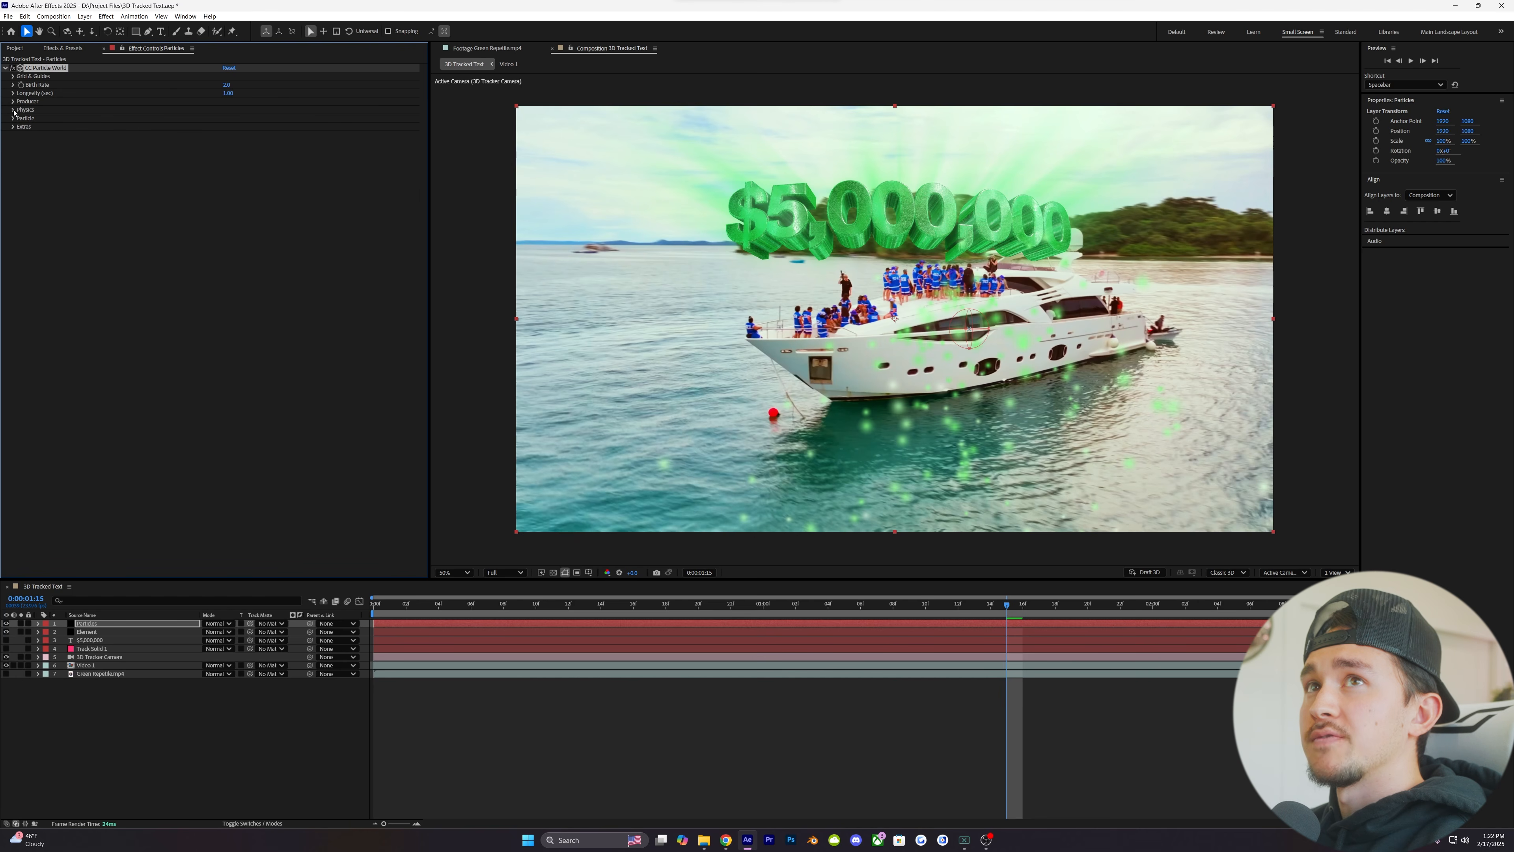
- Set the particle physics Velocity and Gravity to 0
left_click(13, 110)
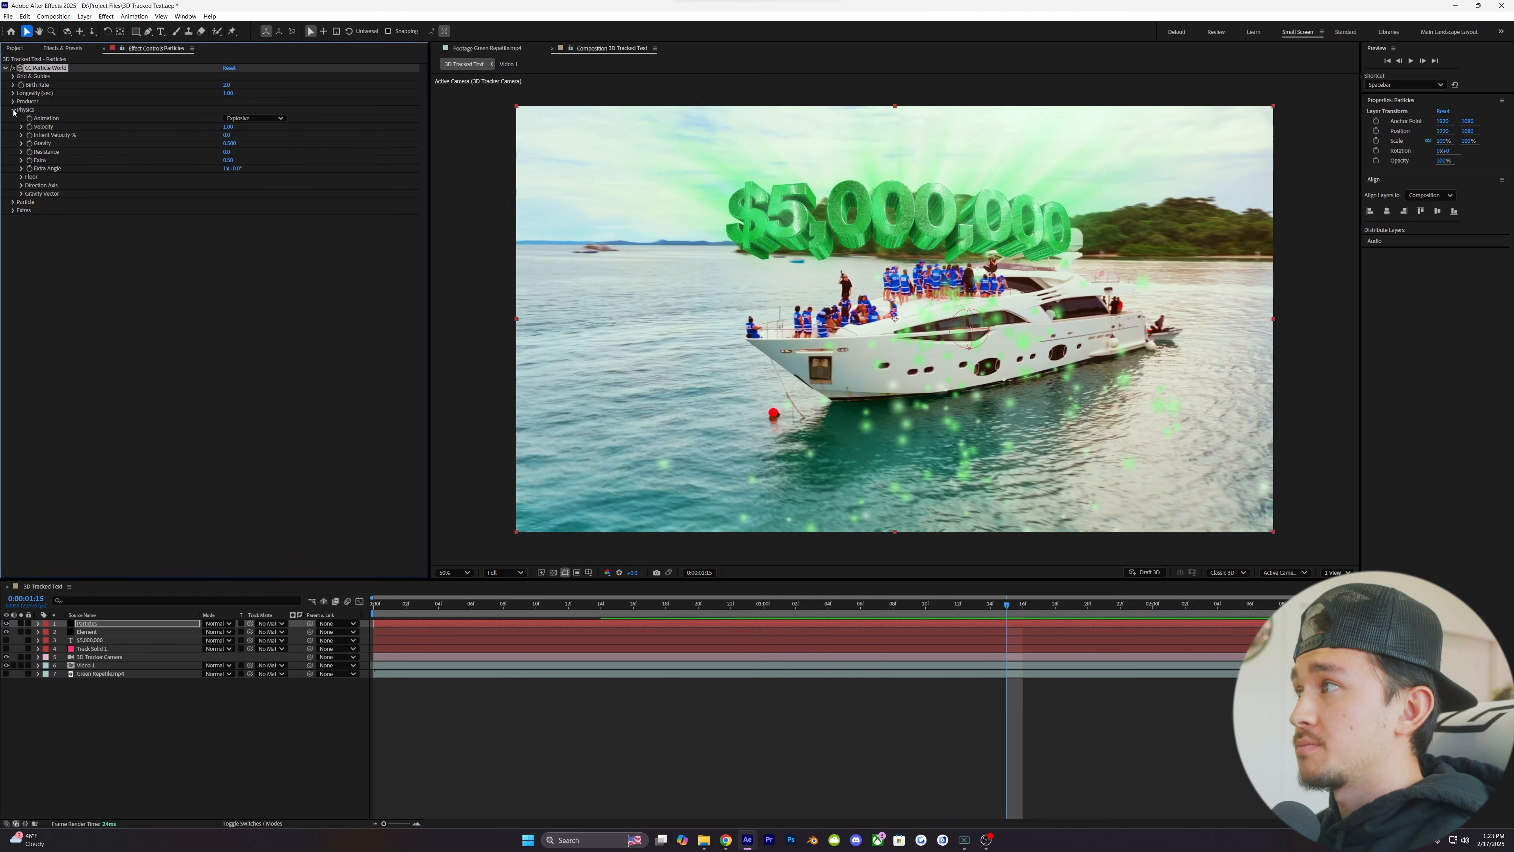
left_click(228, 127)
type("0")
key("Return")
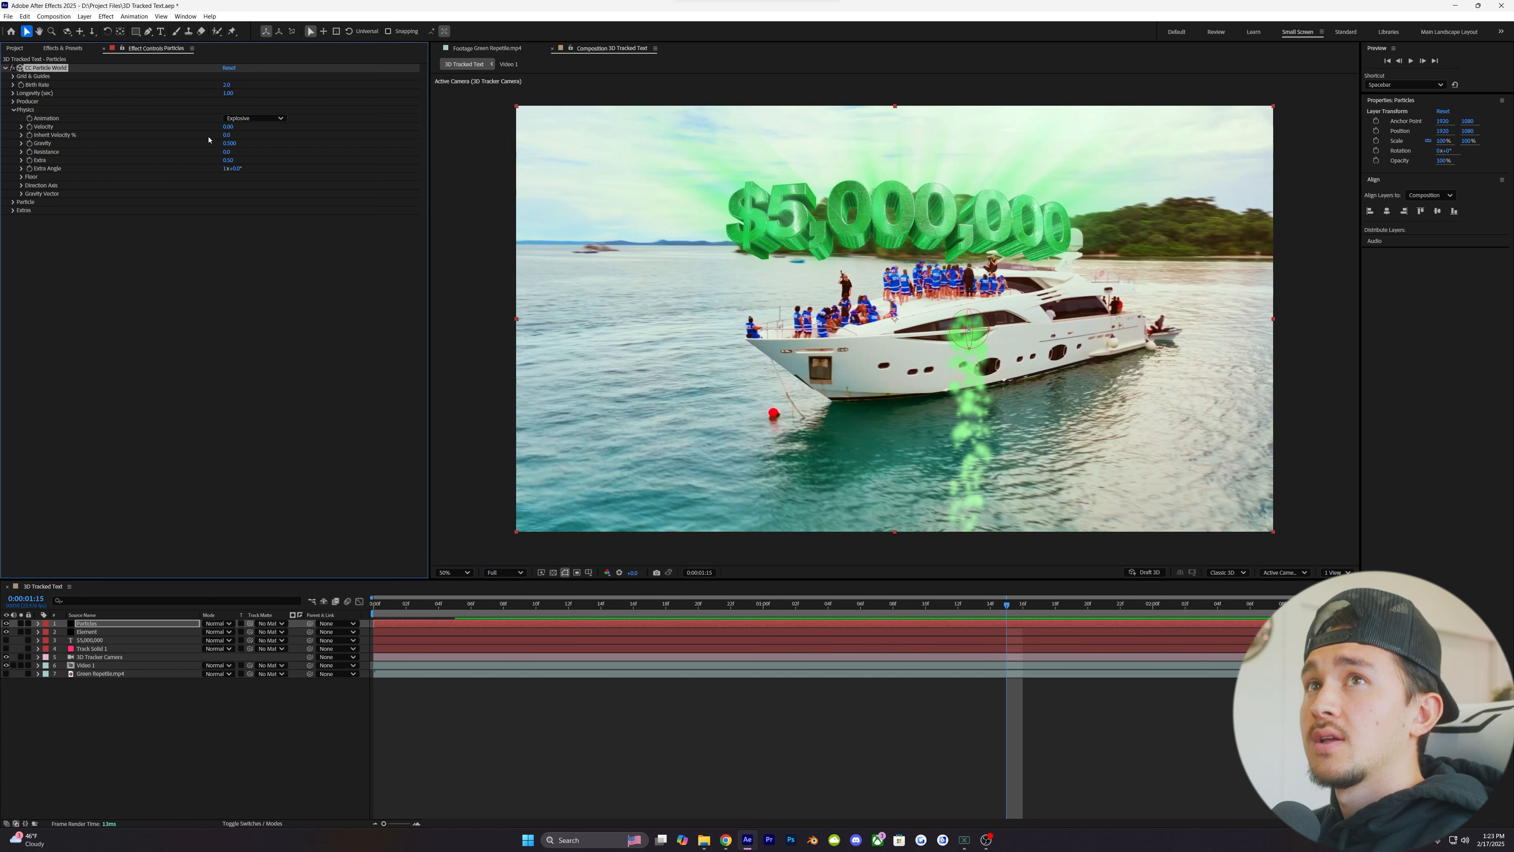
left_click(230, 143)
type("0")
key("Return")
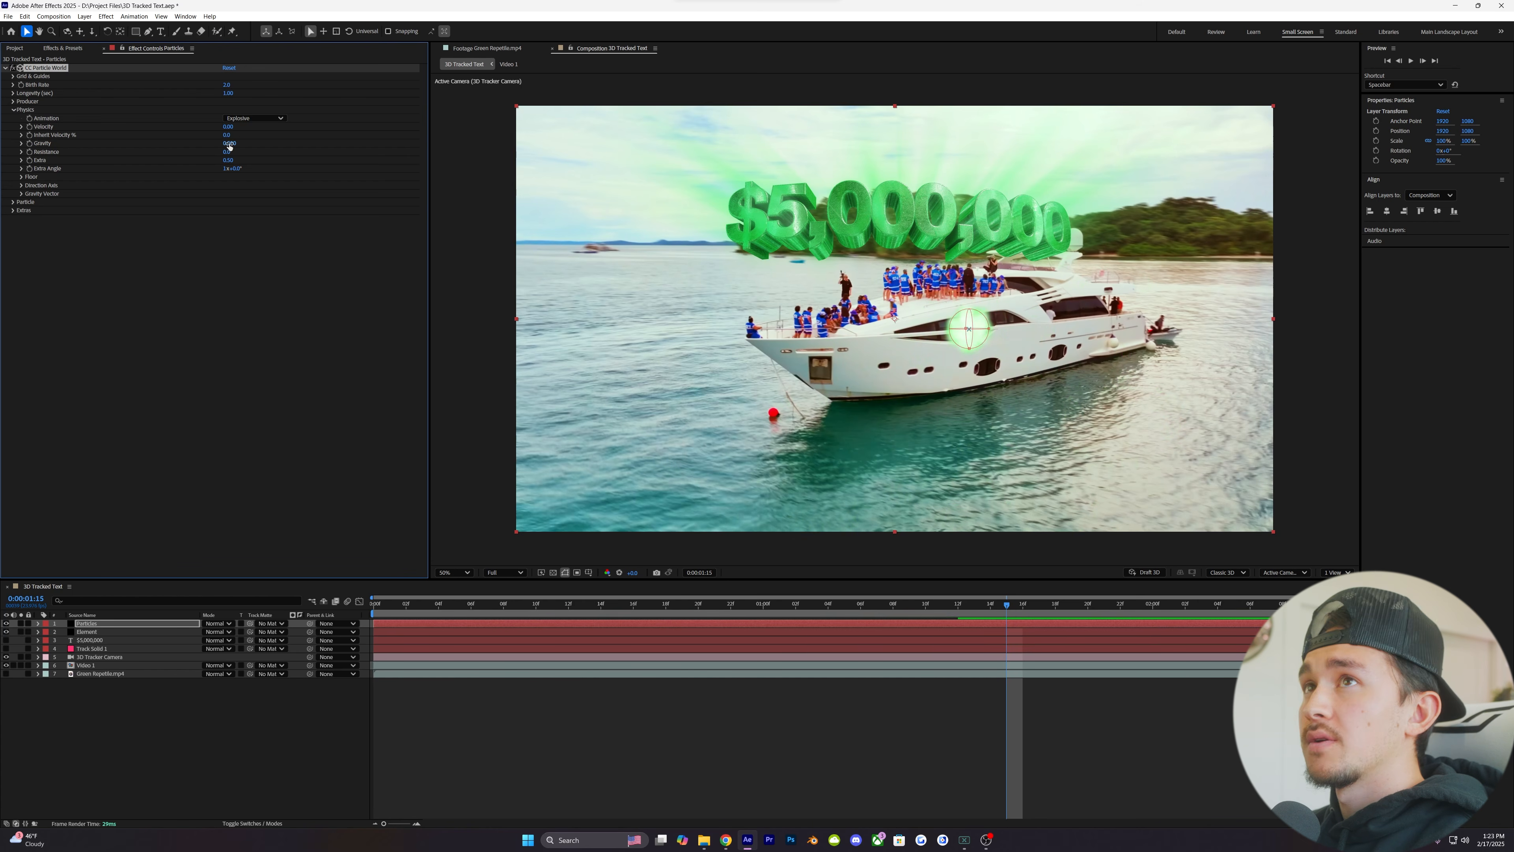
left_click(13, 109)
- Spread the particle producer across the scene by raising Radius X to about 0.7, enlarging Radius Y and setting Radius Z to about 1.8
left_click(13, 101)
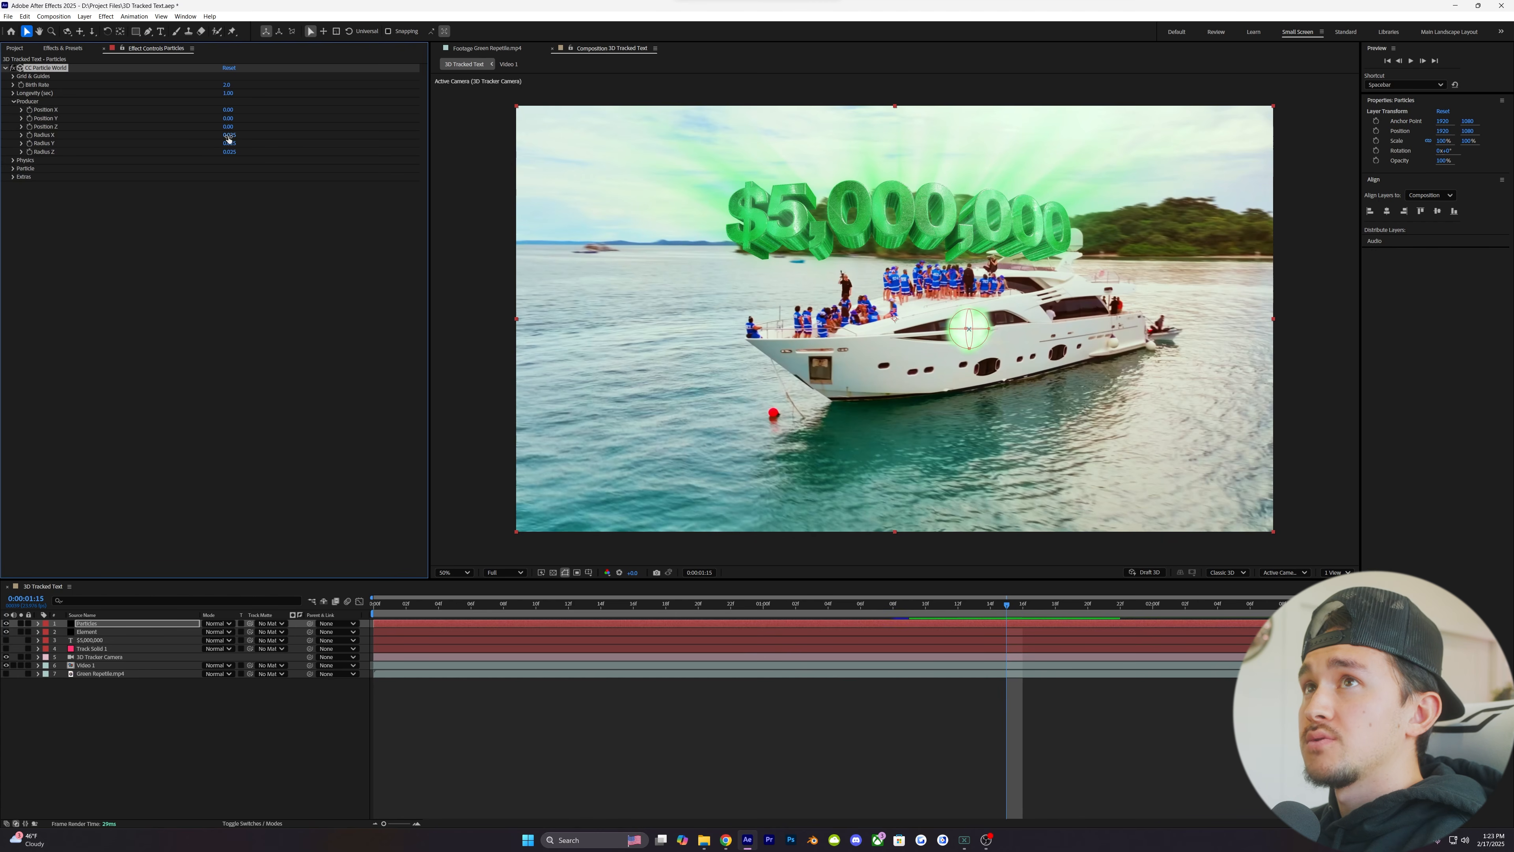
left_click_drag(228, 136, 262, 135)
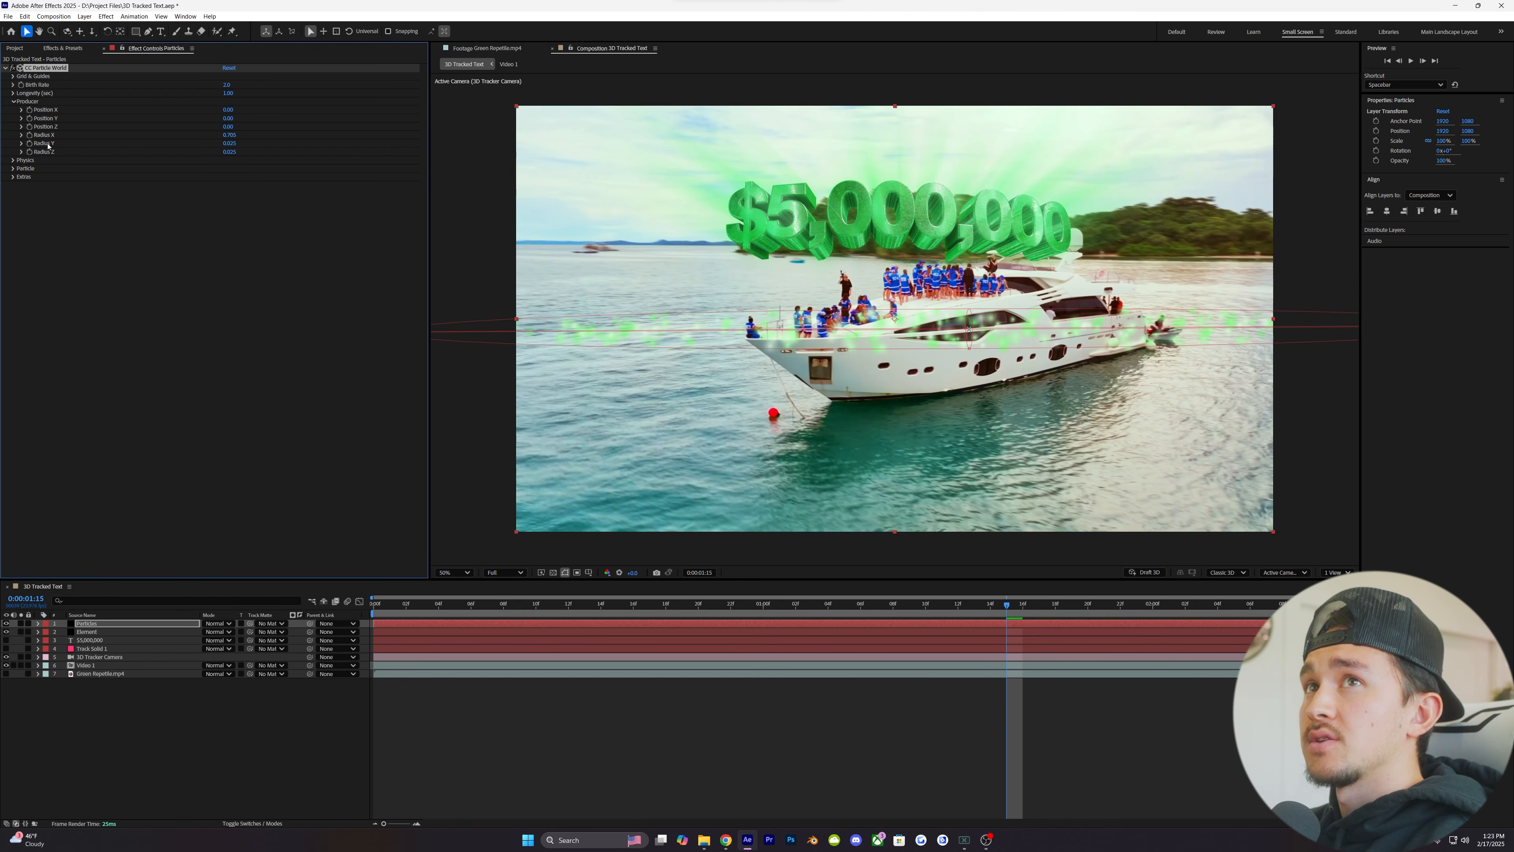
left_click_drag(229, 143, 251, 143)
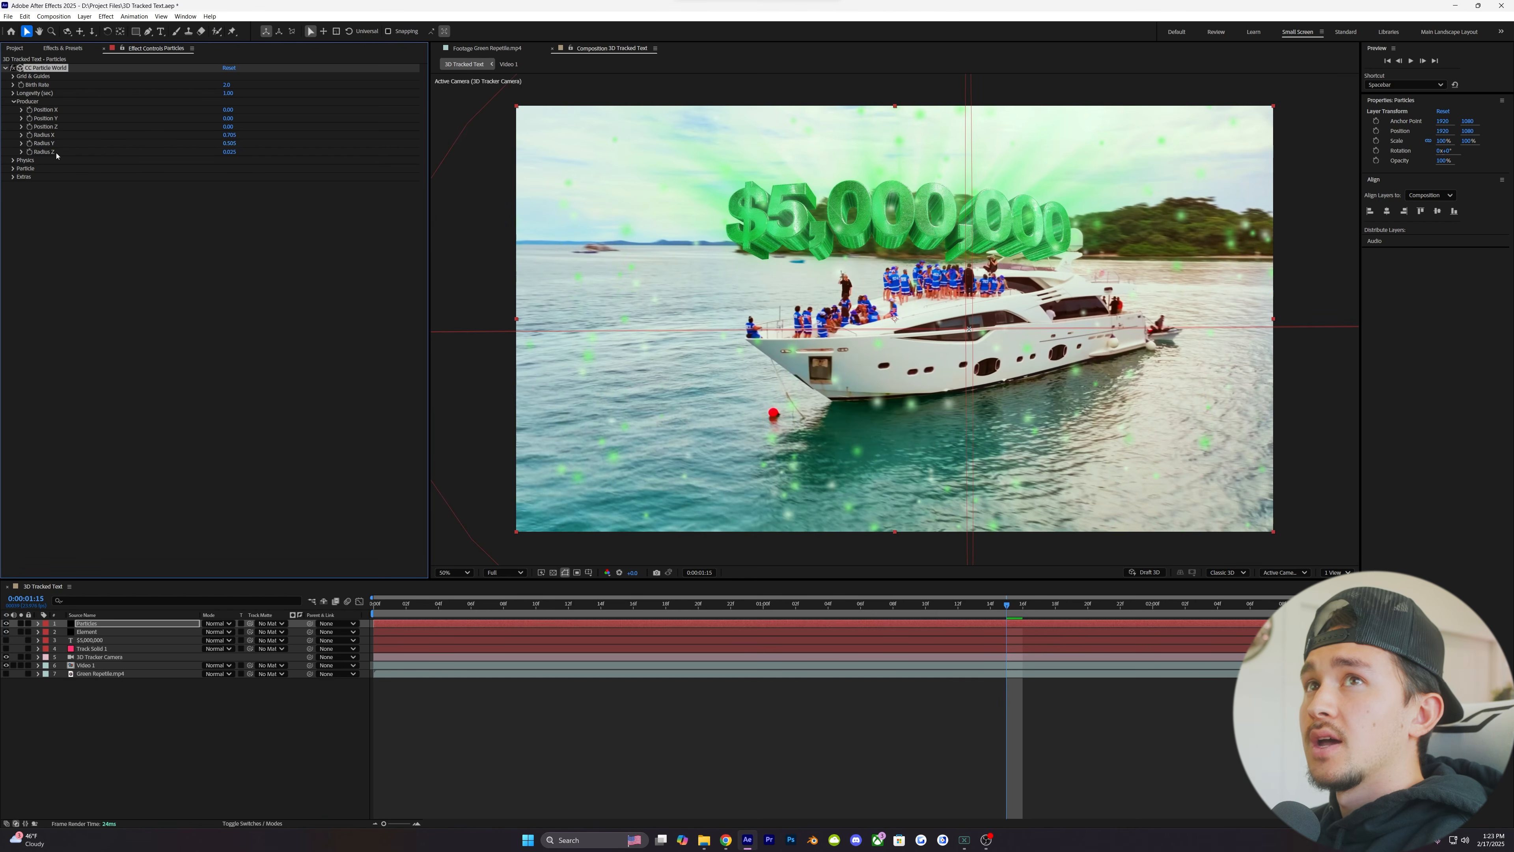
left_click_drag(230, 152, 320, 149)
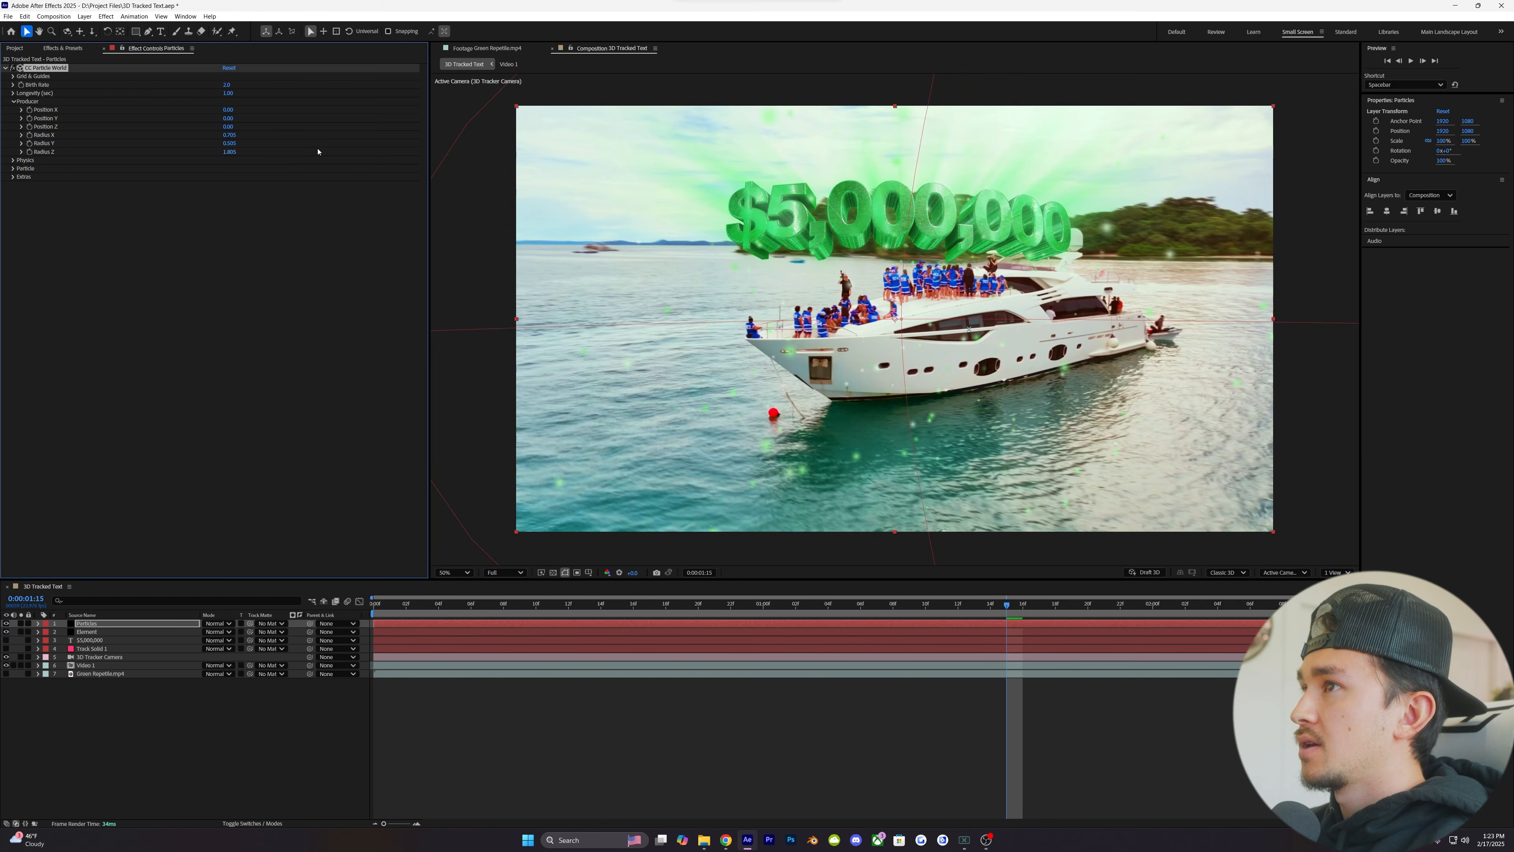
- Check earlier frames of the shot and widen the producer's Radius X and Radius Y so particles fill the whole frame
left_click(769, 604)
left_click_drag(770, 604, 778, 604)
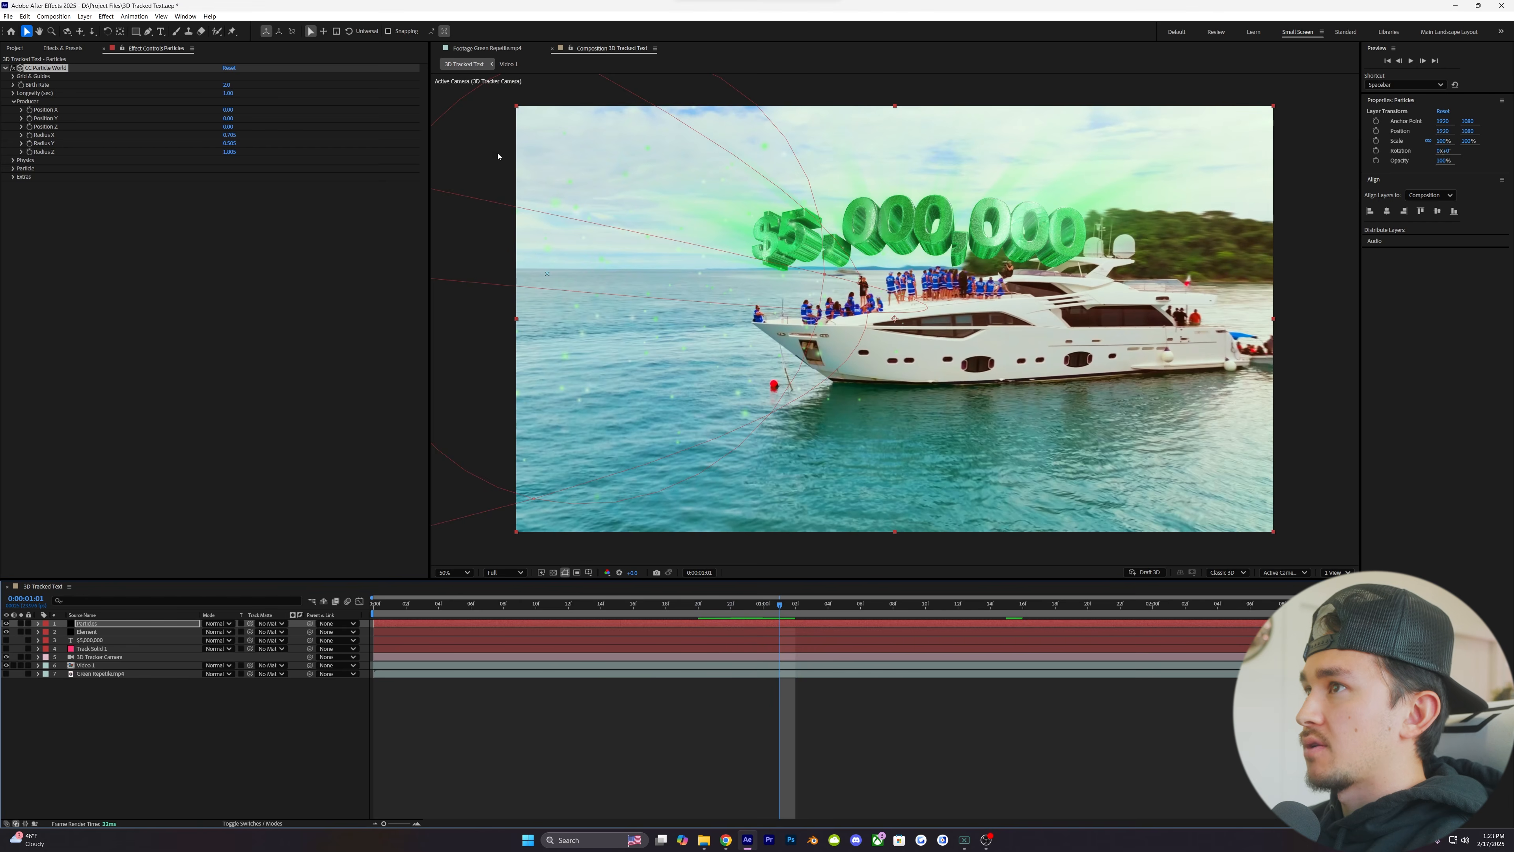
left_click_drag(782, 605, 748, 606)
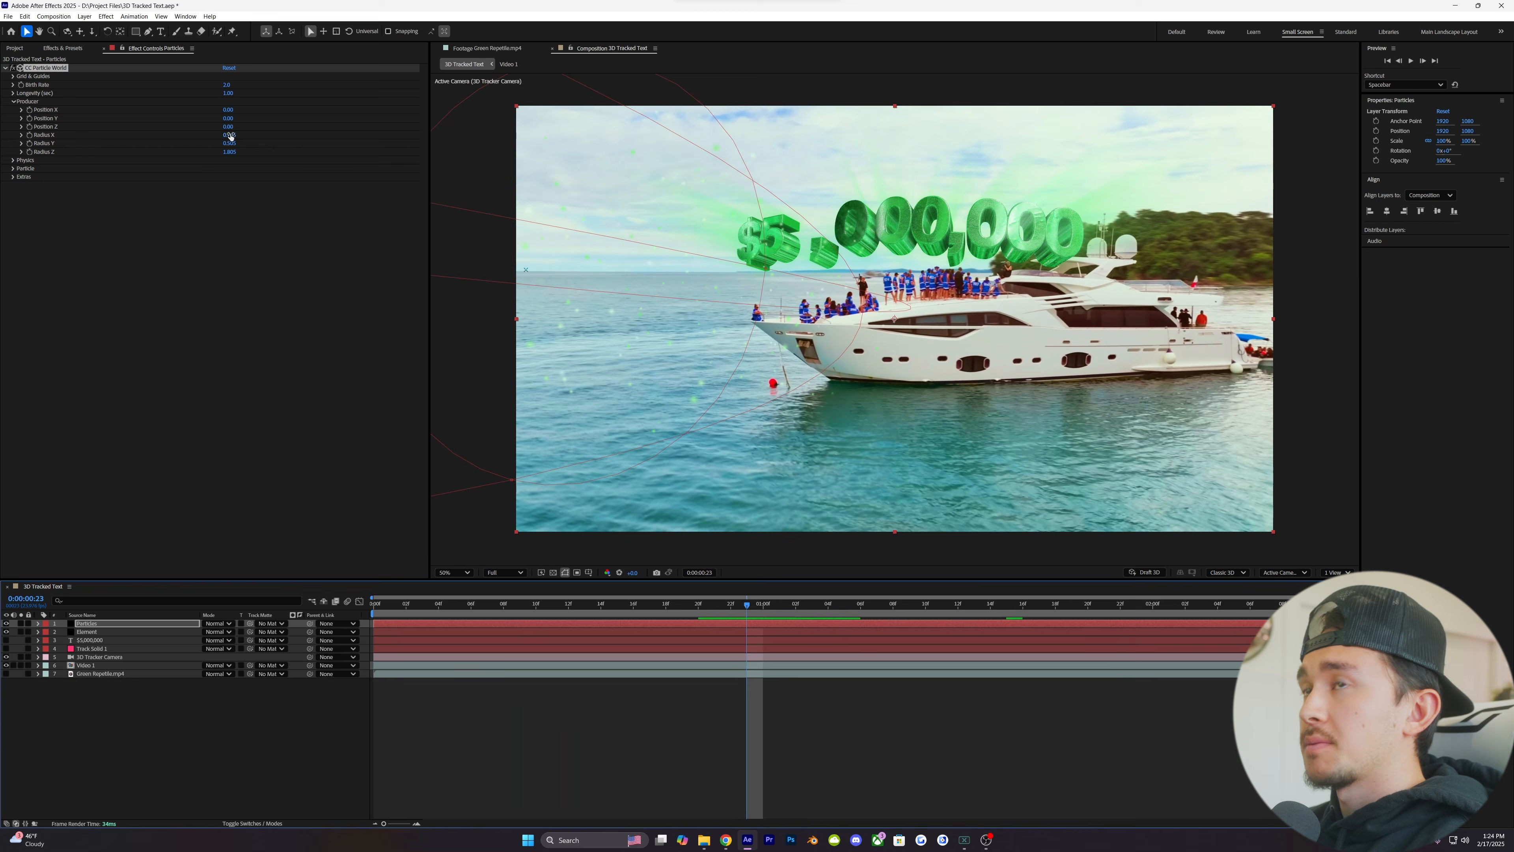
left_click_drag(234, 135, 296, 132)
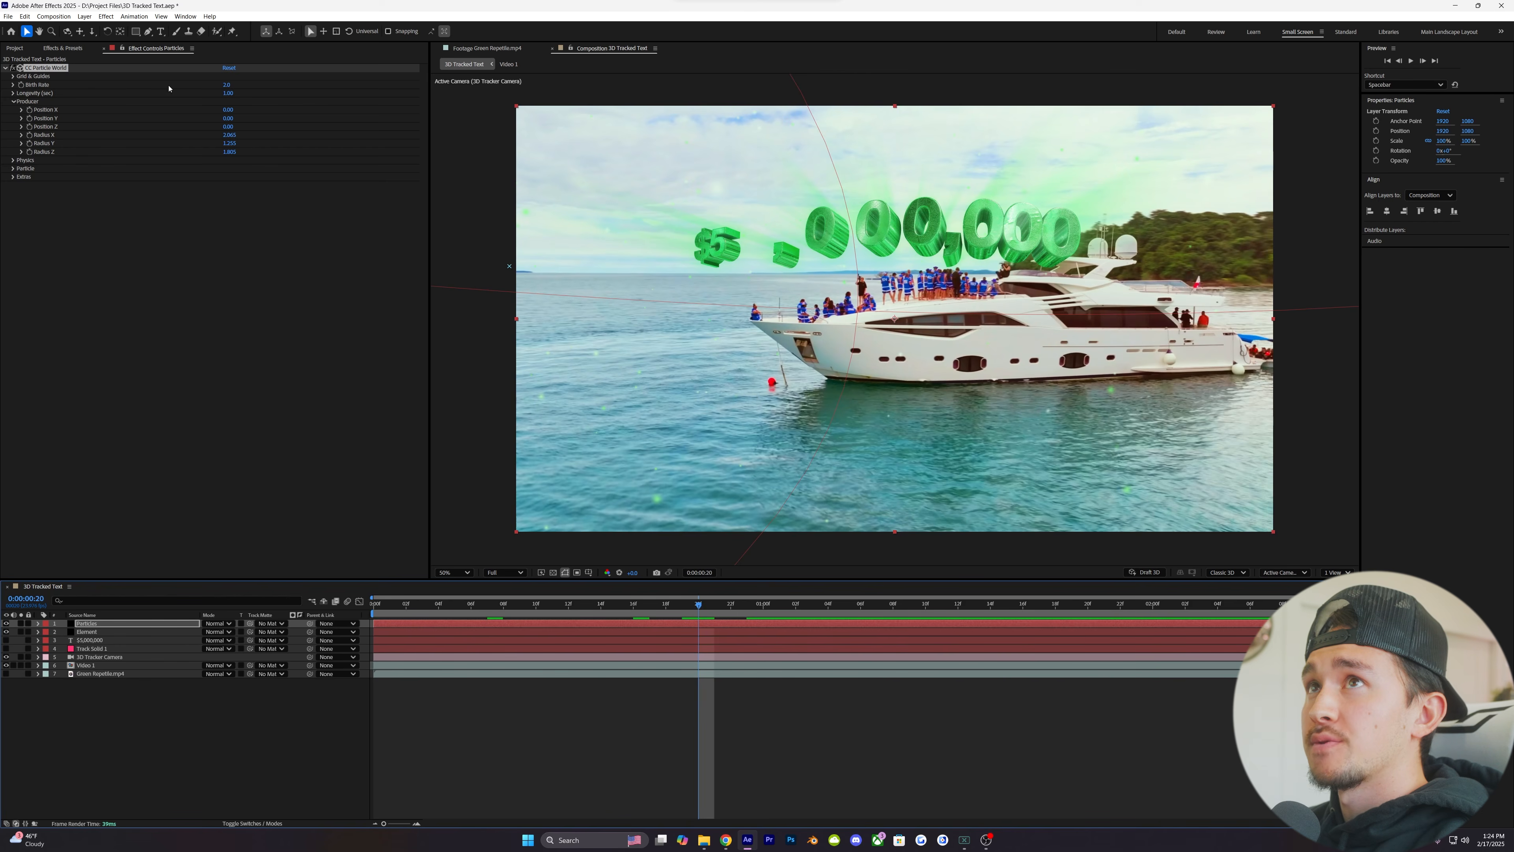
- Raise the CC Particle World Birth Rate to 4
left_click(226, 85)
type("0.5")
key("Return")
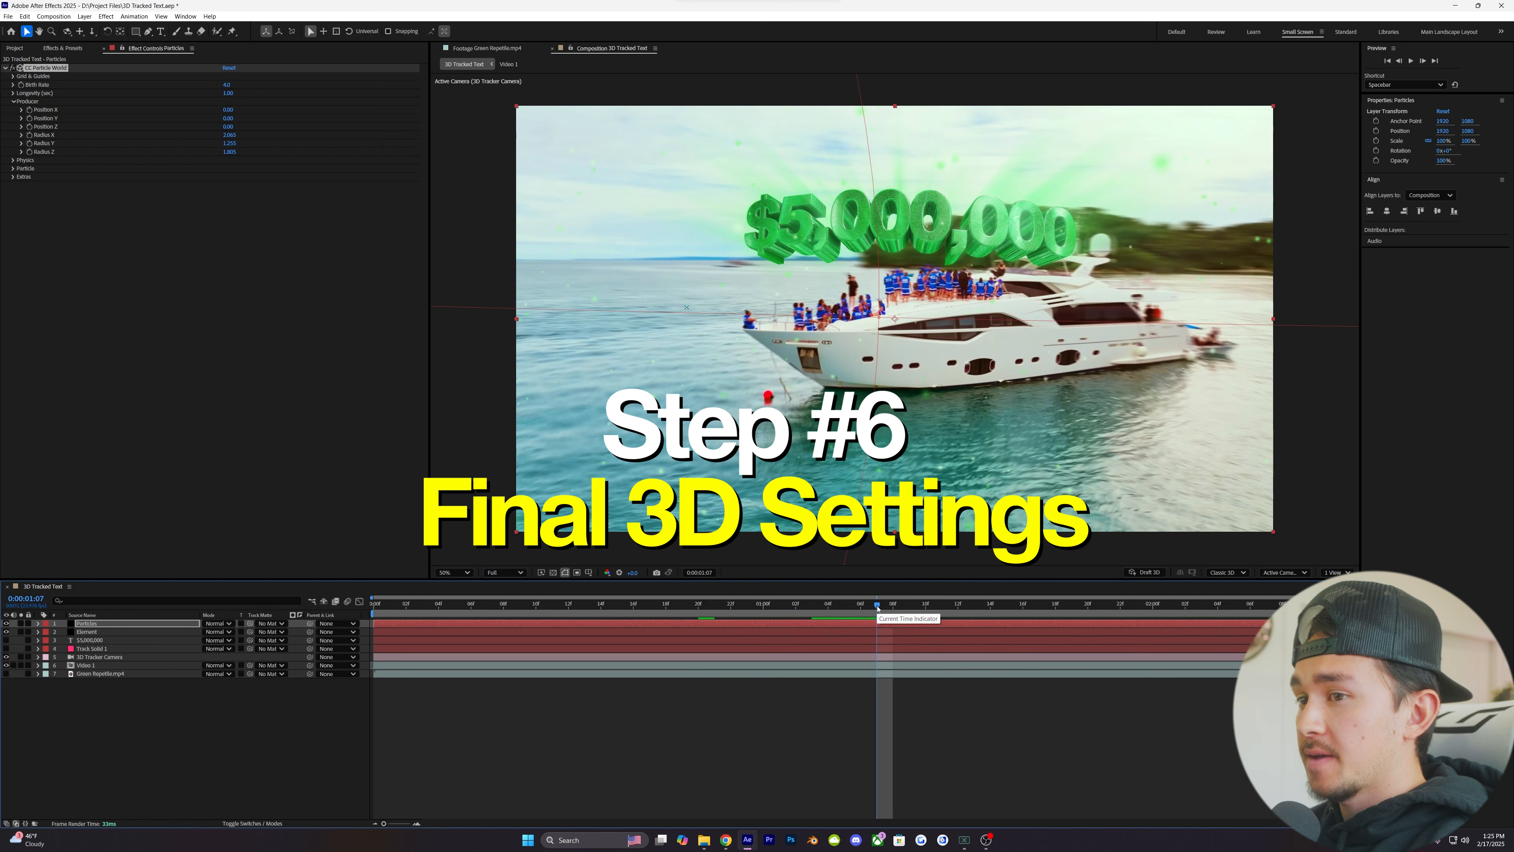
- Enable motion blur on the Element layer and check the blurred letters during the text reveal
left_click(147, 633)
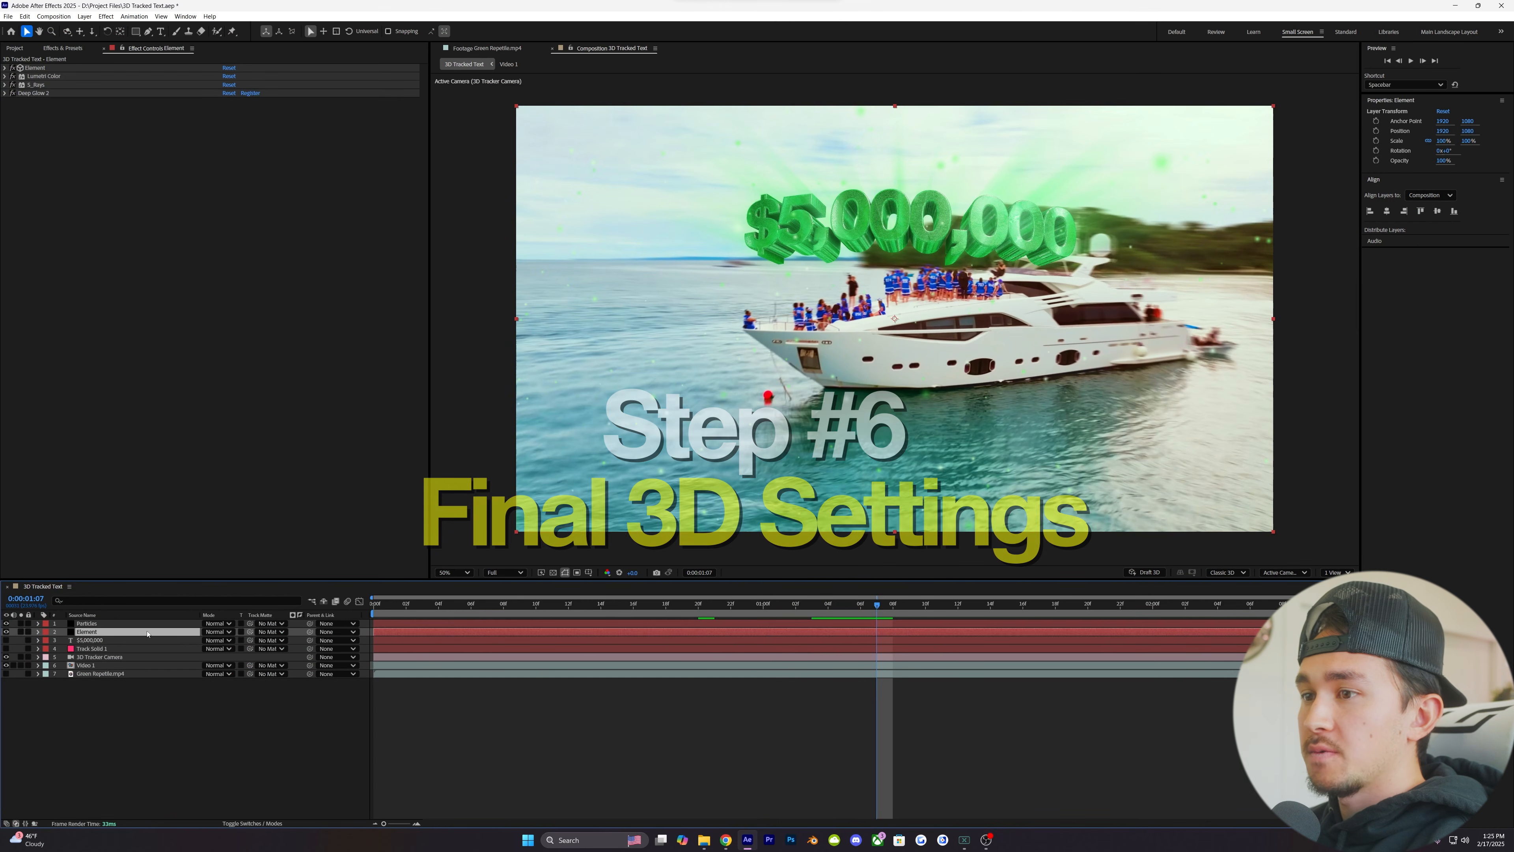
left_click_drag(454, 608, 504, 606)
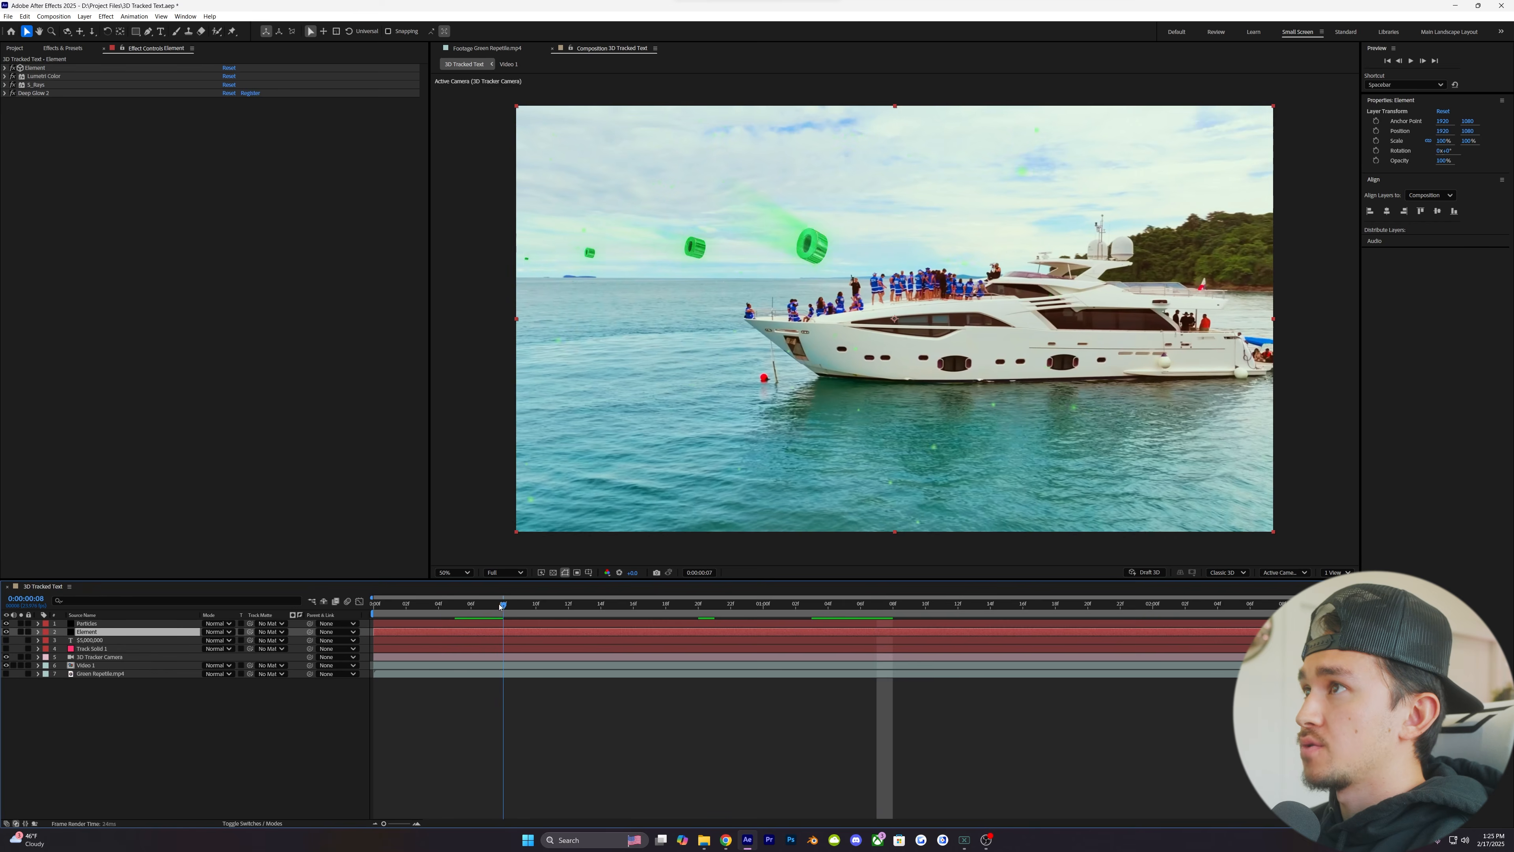
left_click(245, 823)
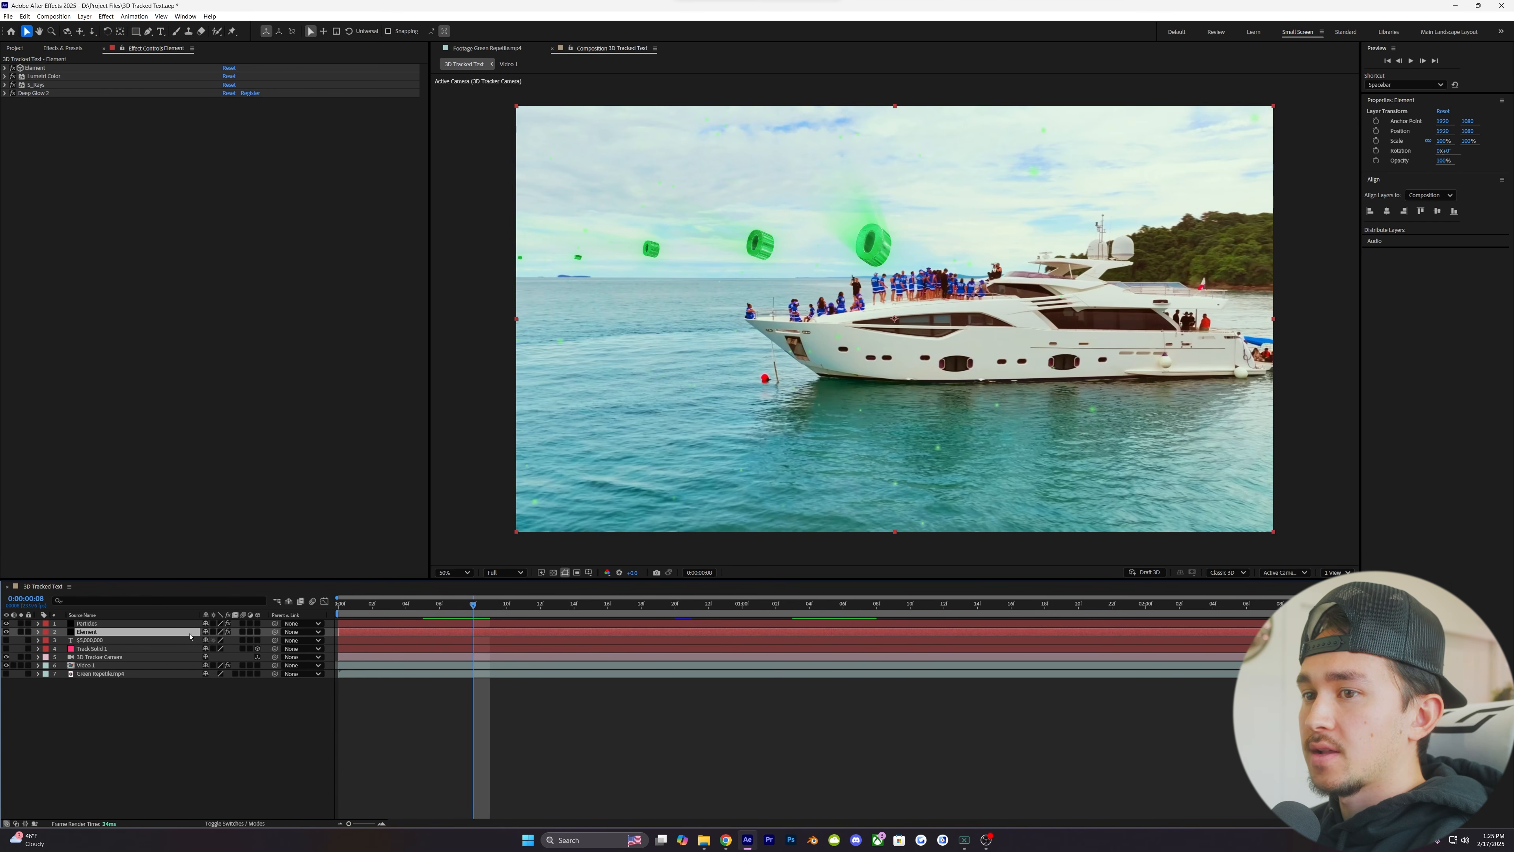
left_click(243, 632)
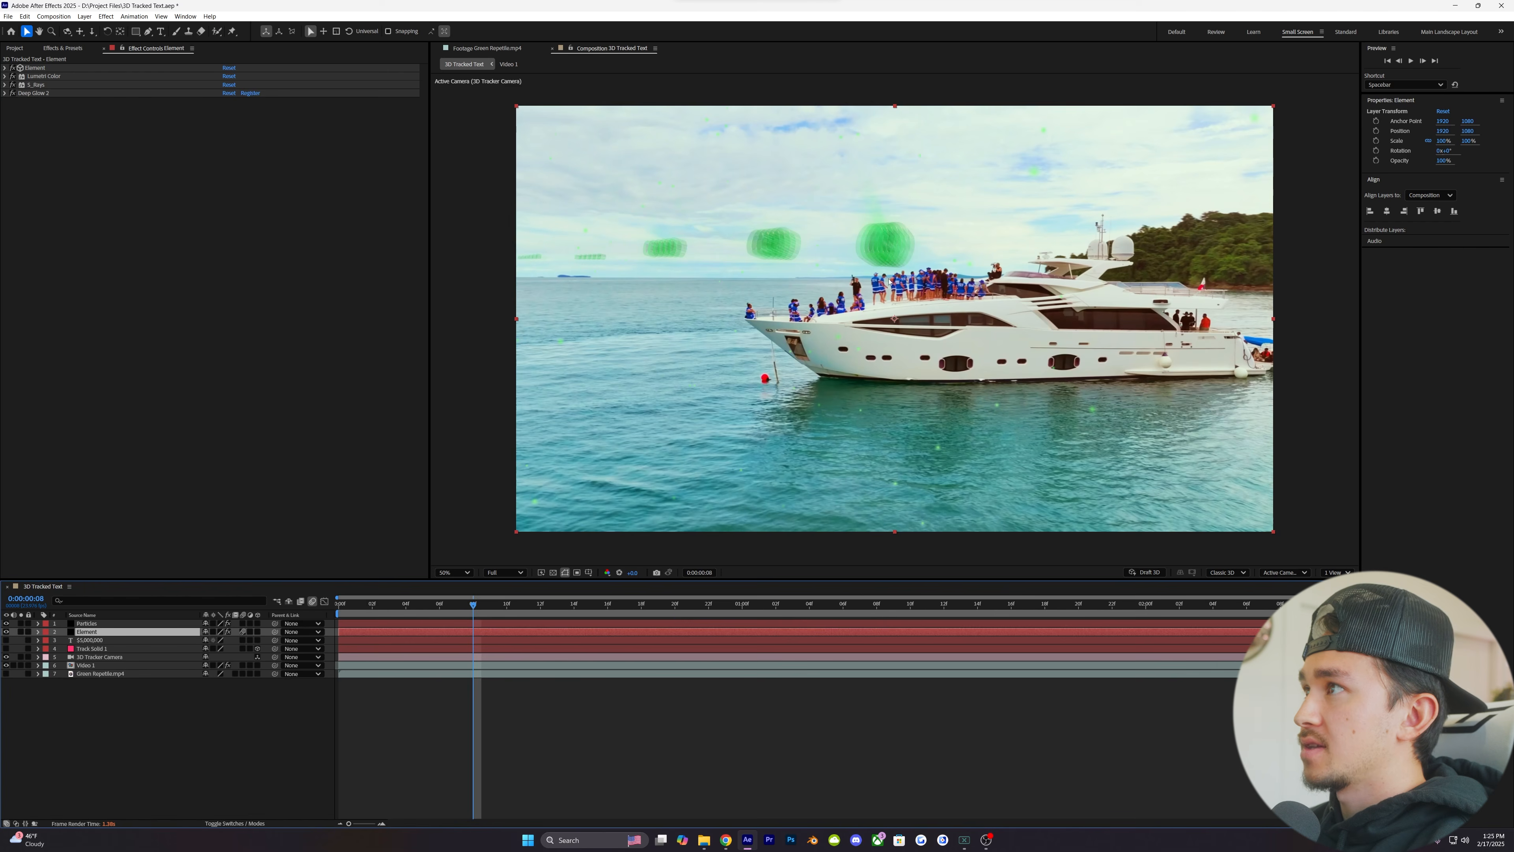
left_click_drag(500, 607, 602, 604)
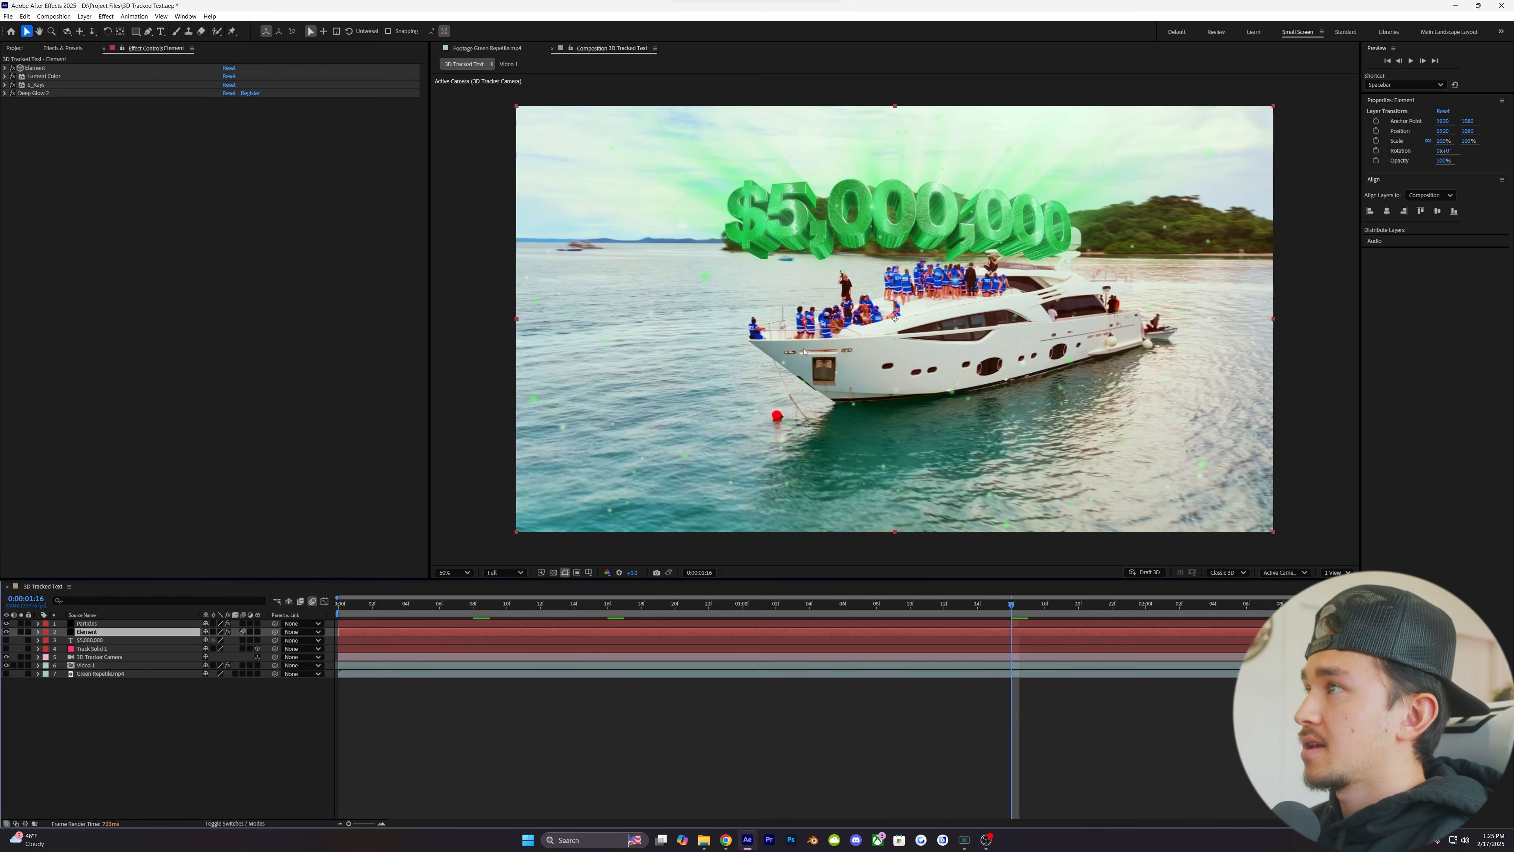
- Inspect the 3D text's edges up close, and set Element's output Multisampling to 32 and Supersampling to 4
scroll(923, 182, "up", 1)
left_click_drag(923, 182, 920, 328)
scroll(919, 328, "up", 1)
left_click_drag(785, 179, 808, 296)
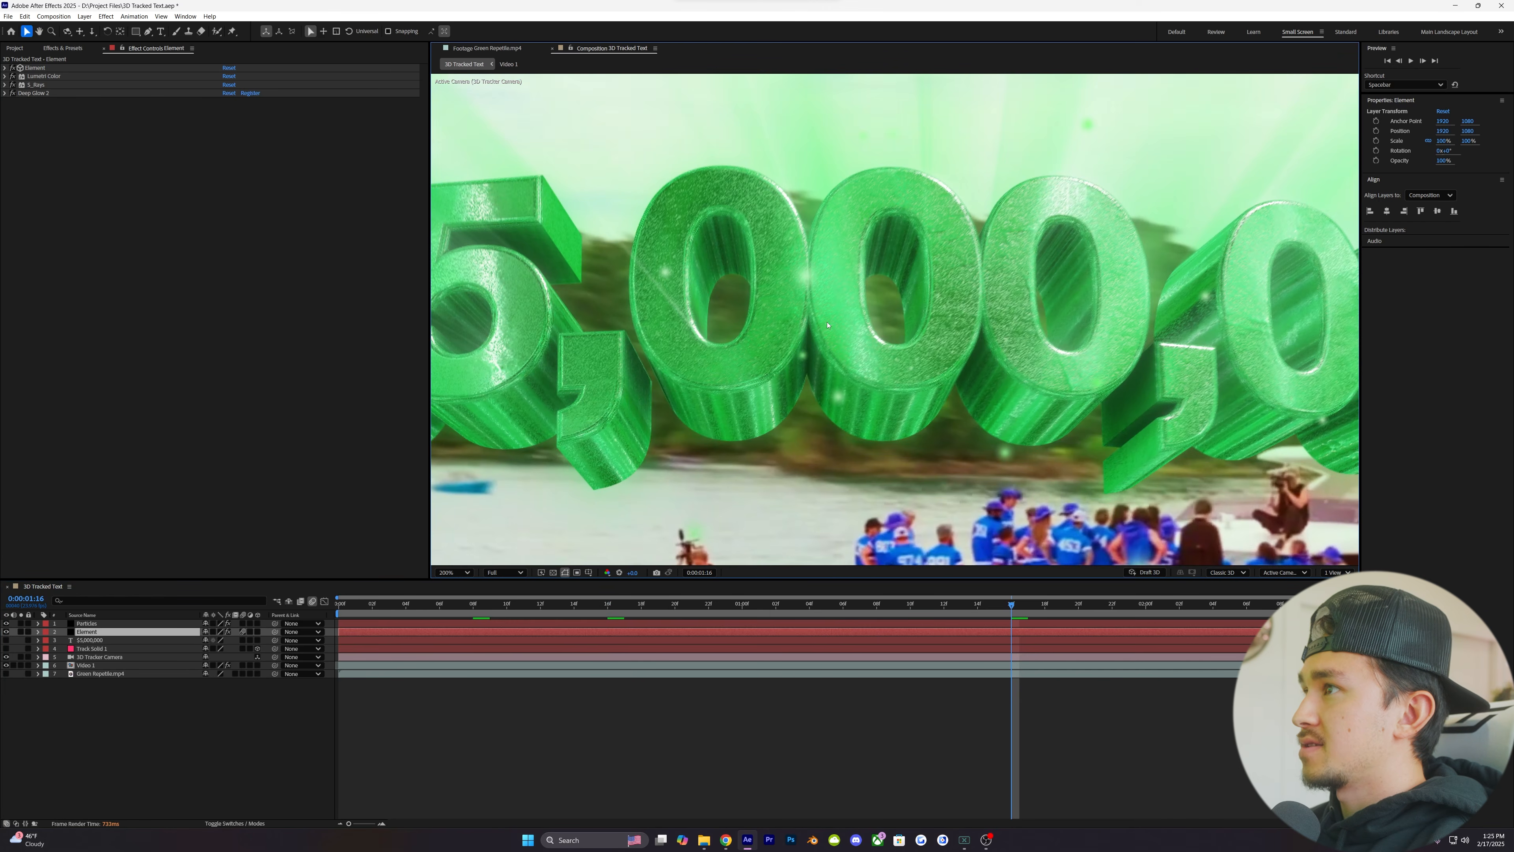
scroll(871, 322, "down", 1)
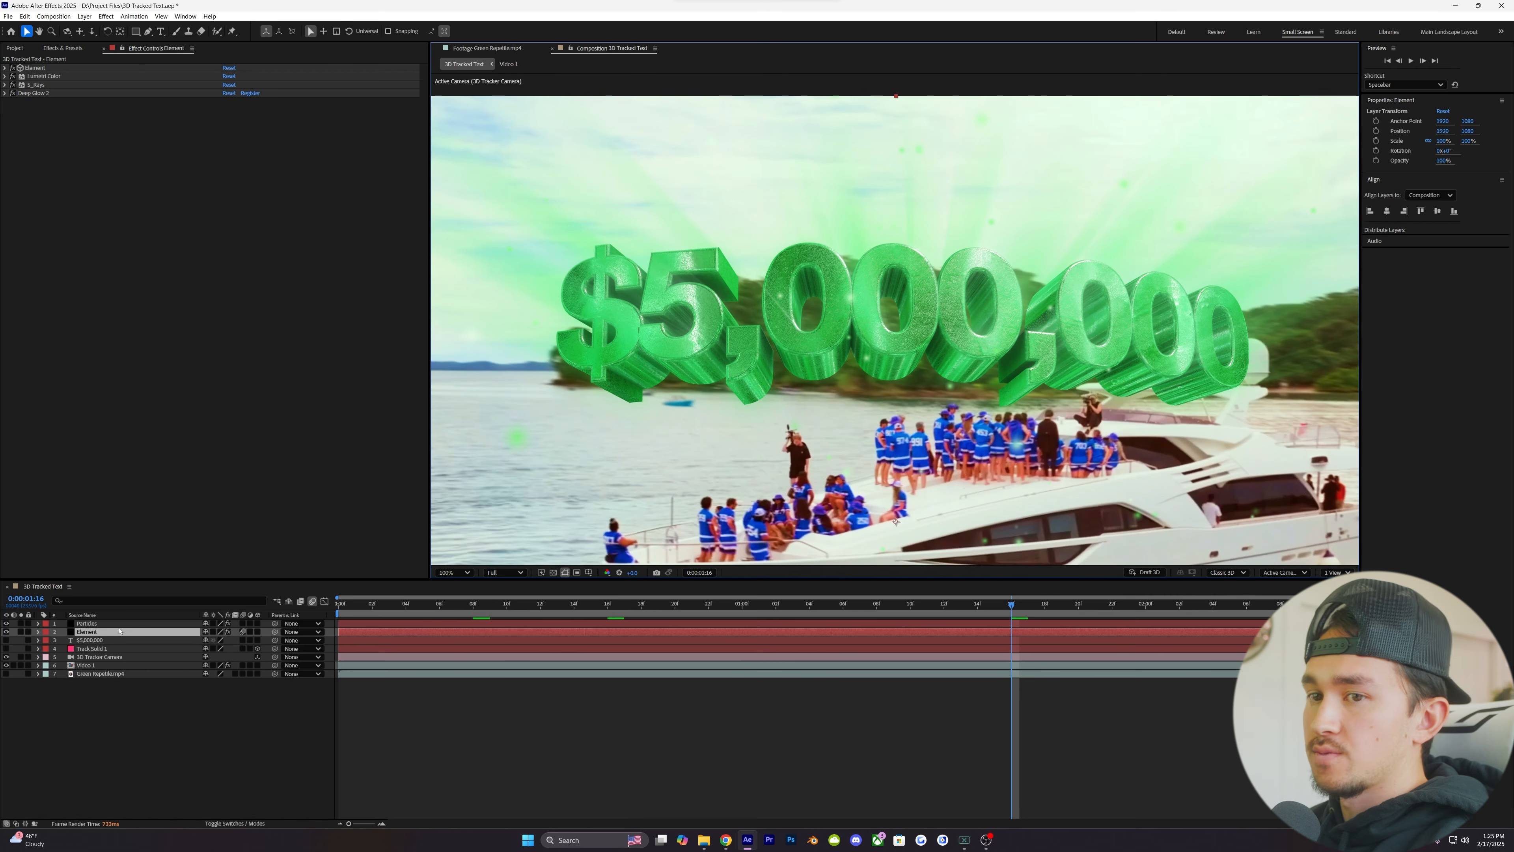
left_click(5, 68)
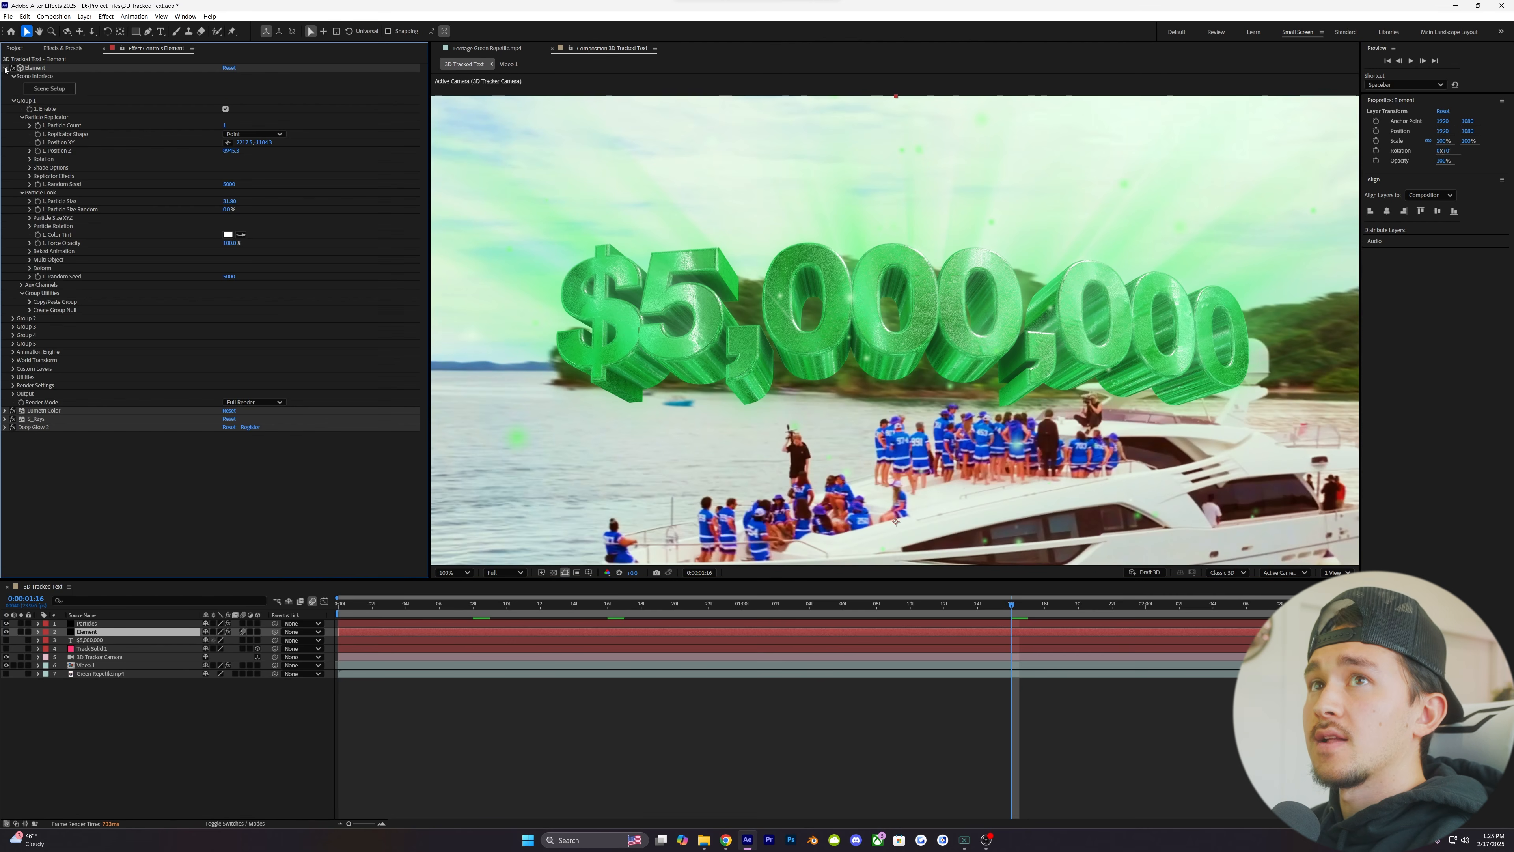
left_click(14, 394)
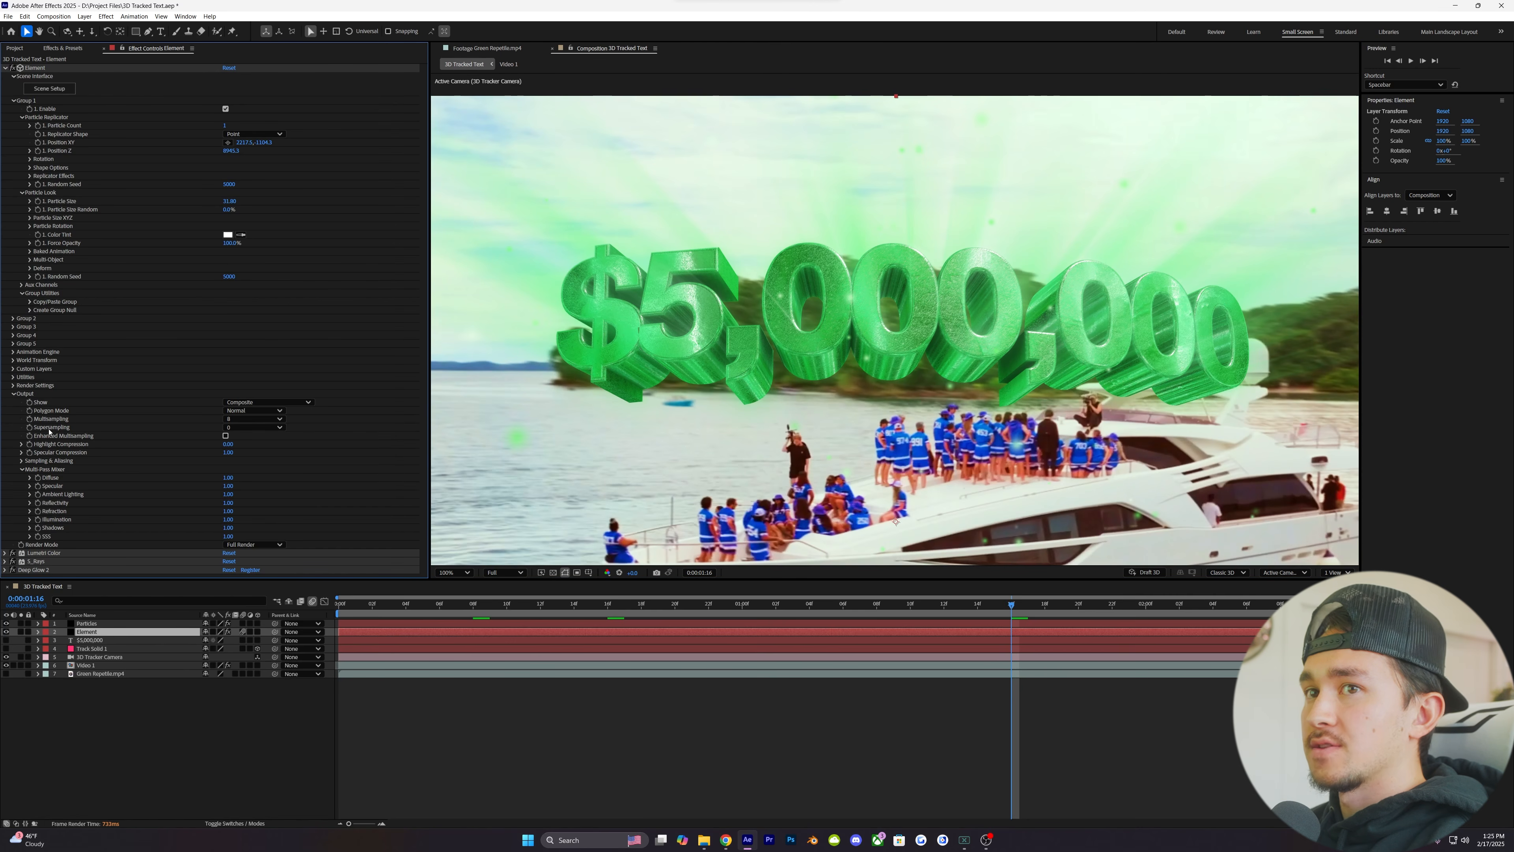
left_click(237, 420)
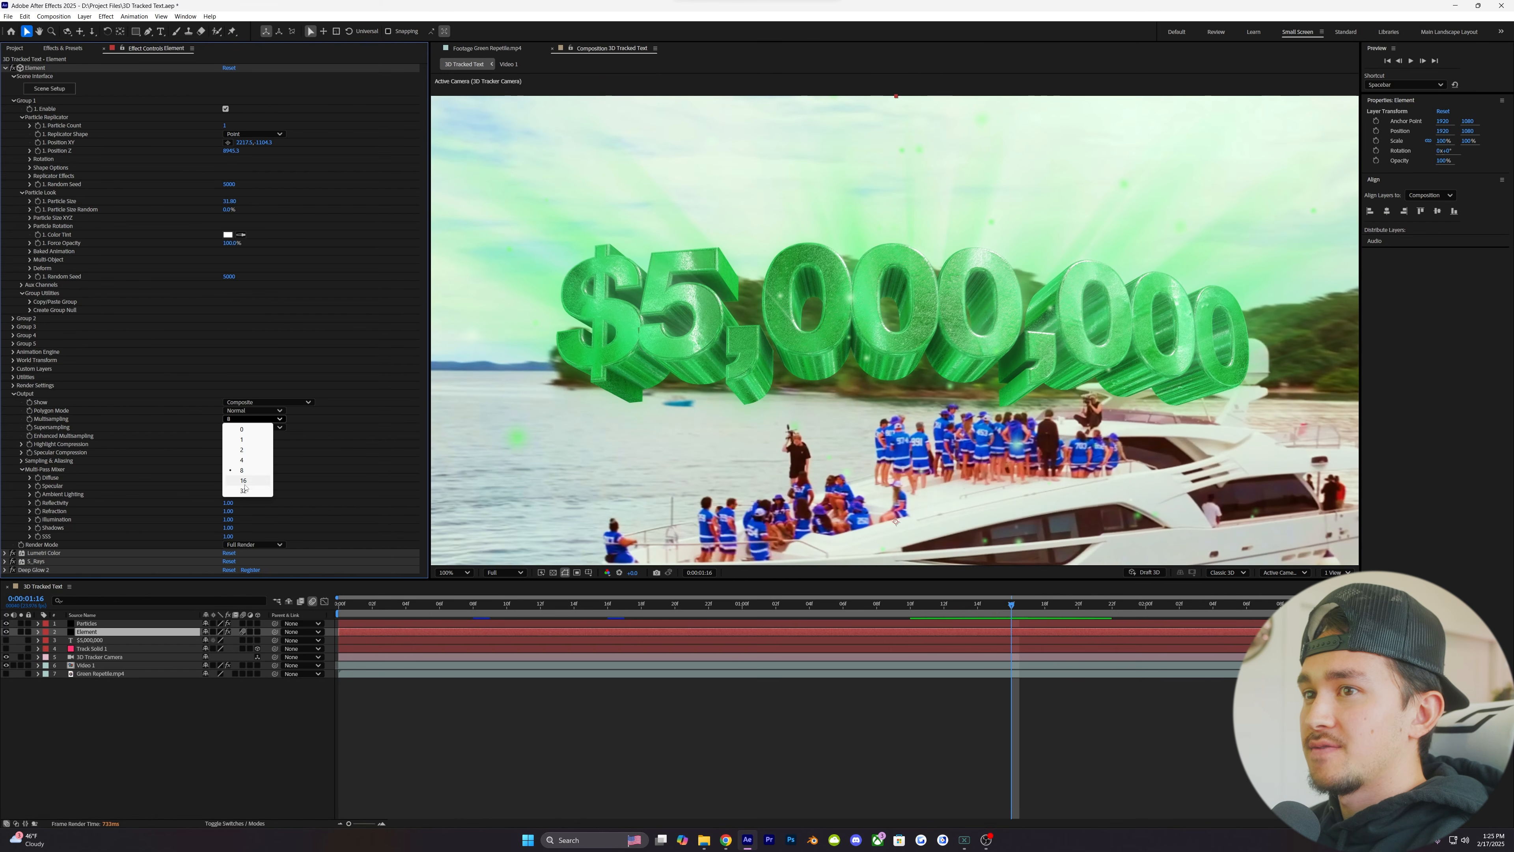
left_click(244, 492)
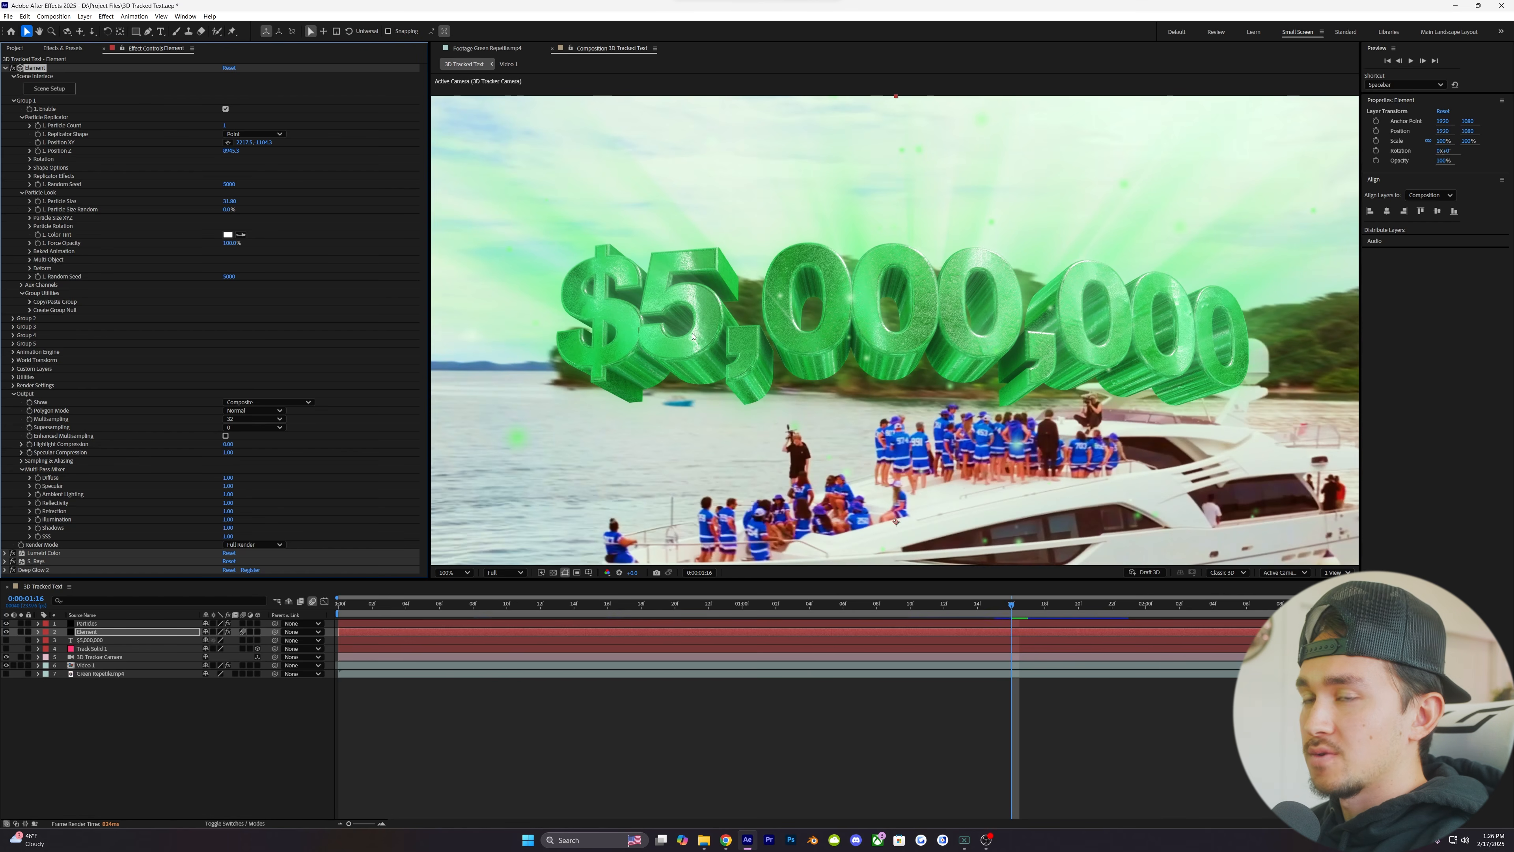
left_click(257, 427)
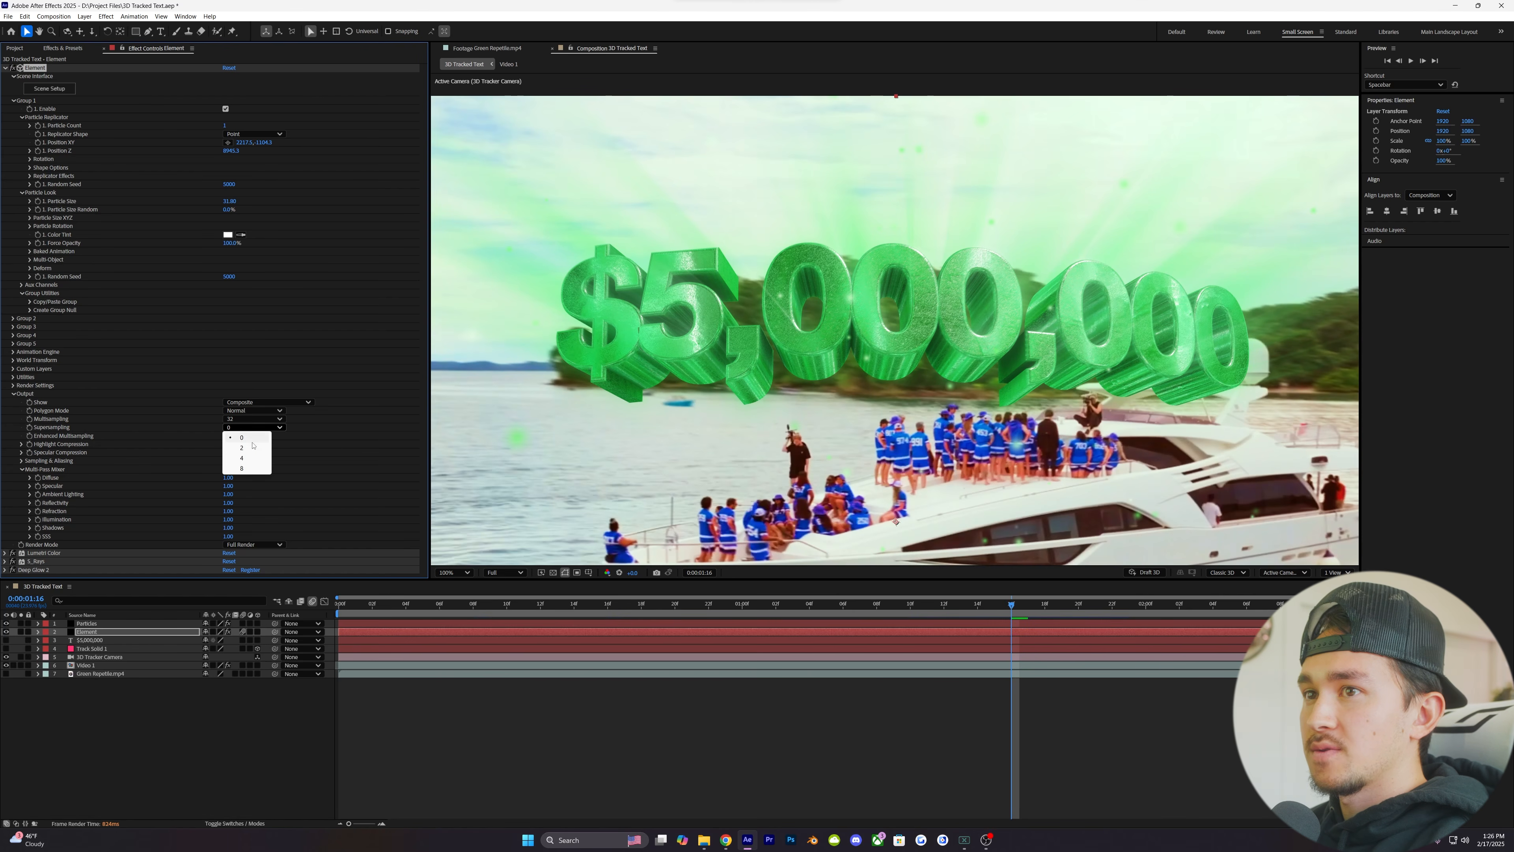
left_click(246, 458)
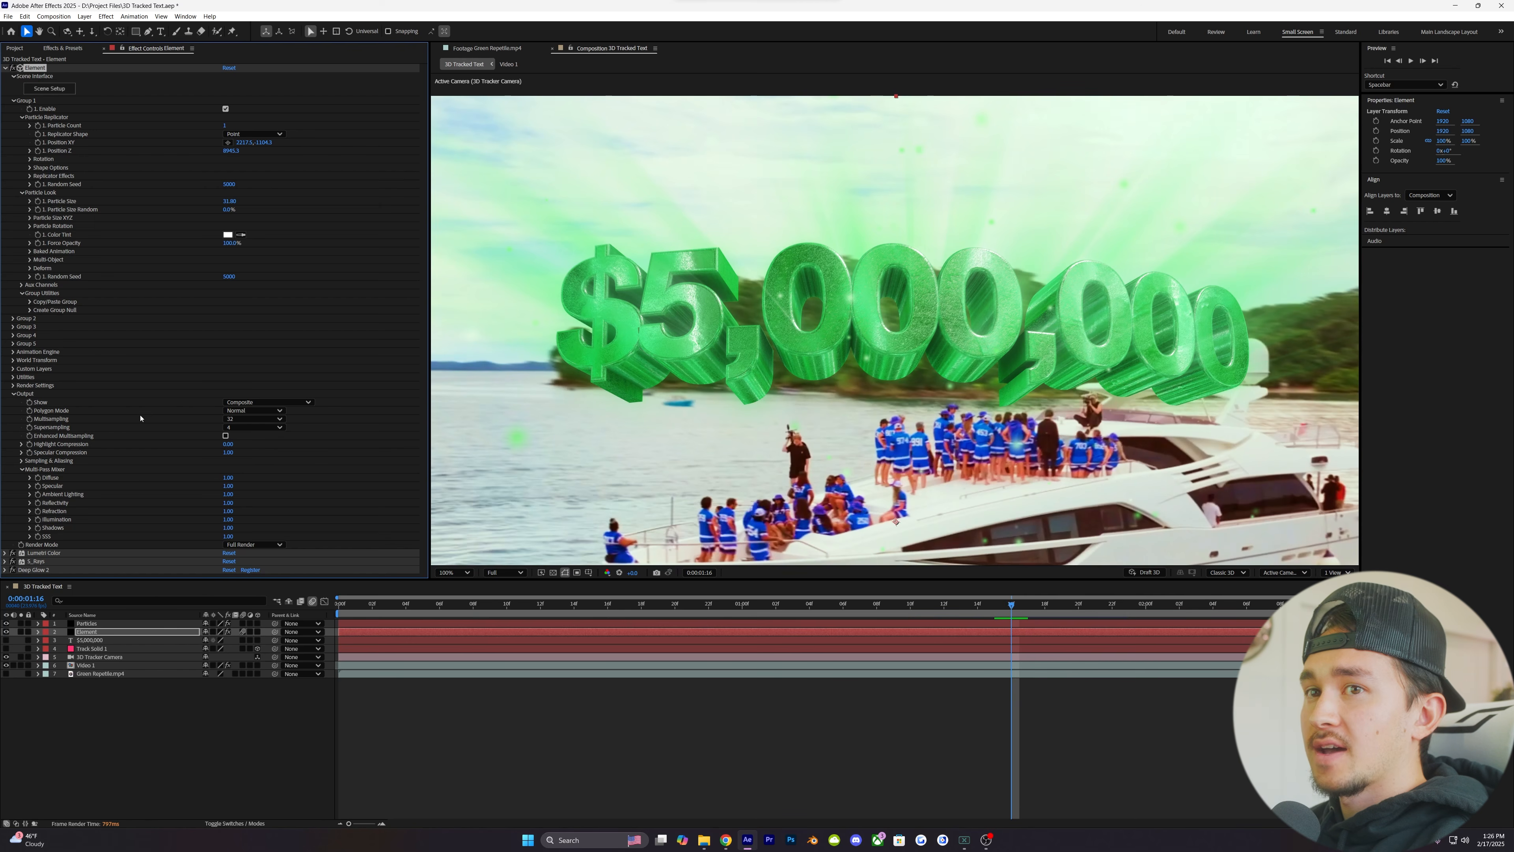
left_click(13, 394)
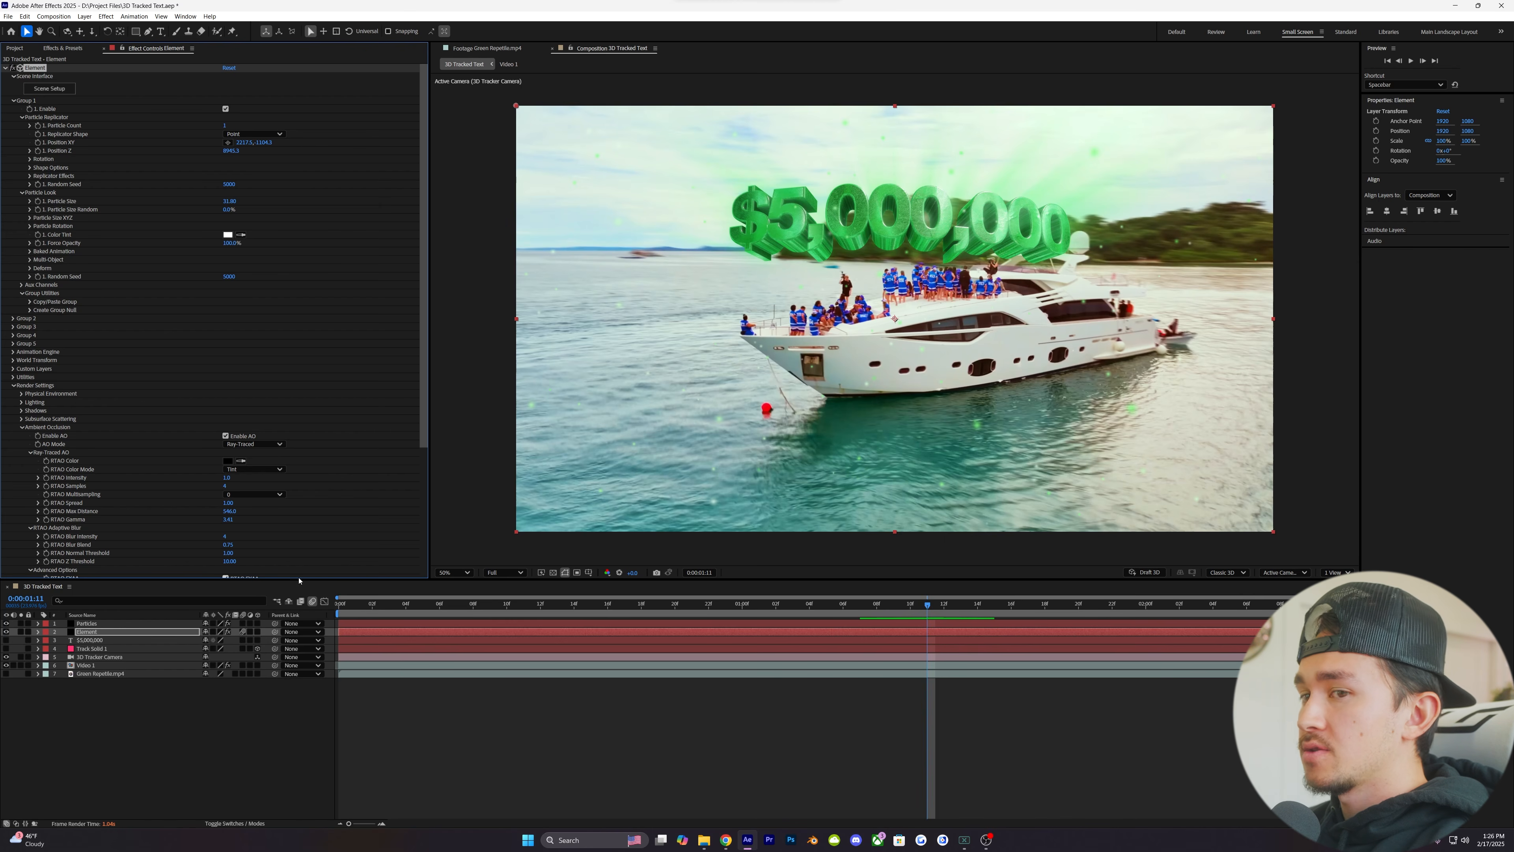
- Make the $5,000,000 text layer visible and replace its content with "text"
left_click(6, 641)
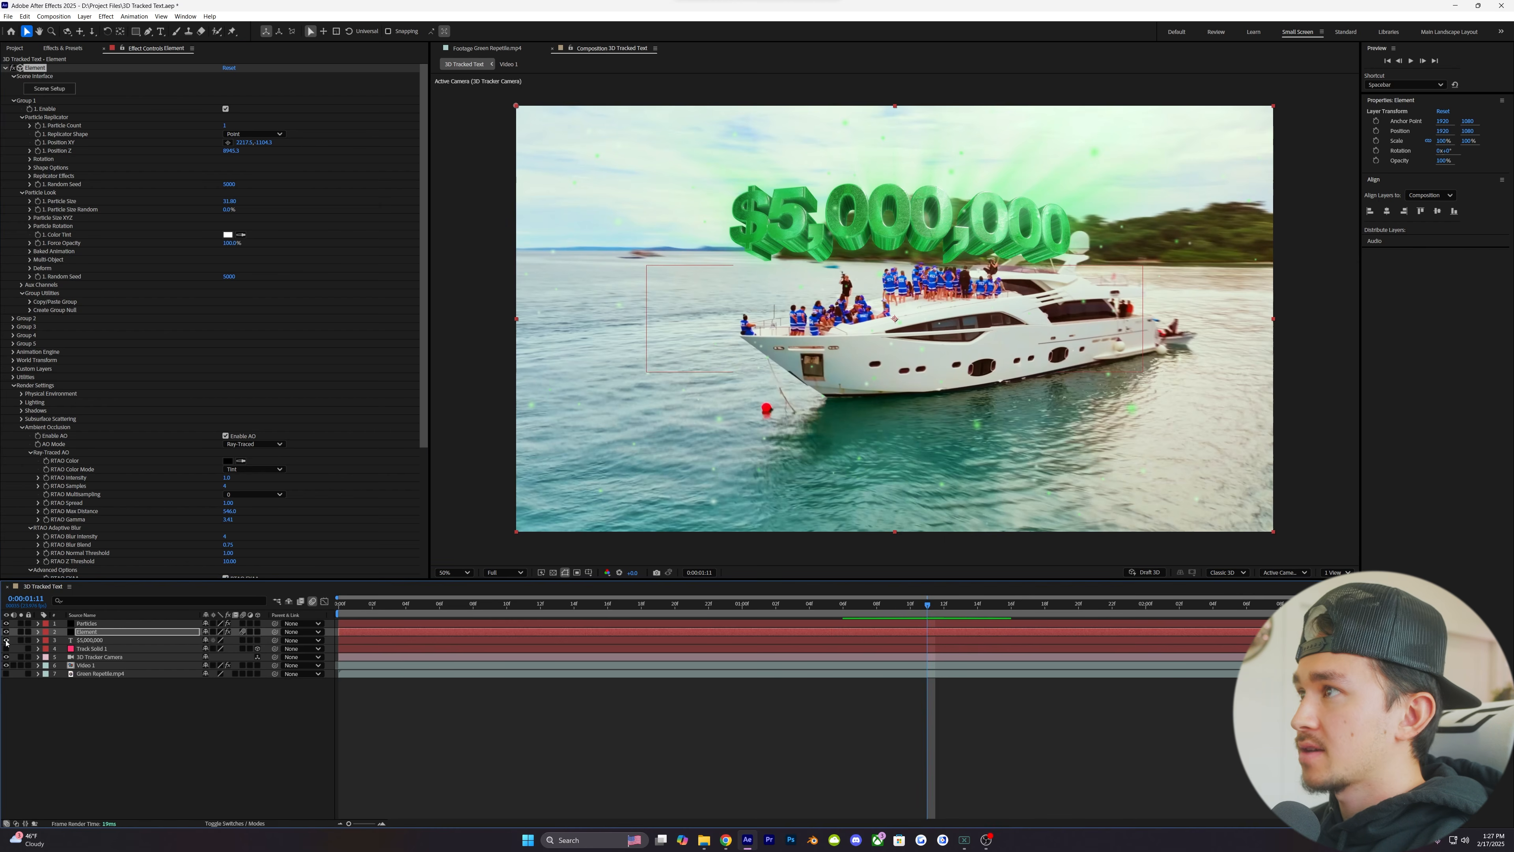
double_click(102, 641)
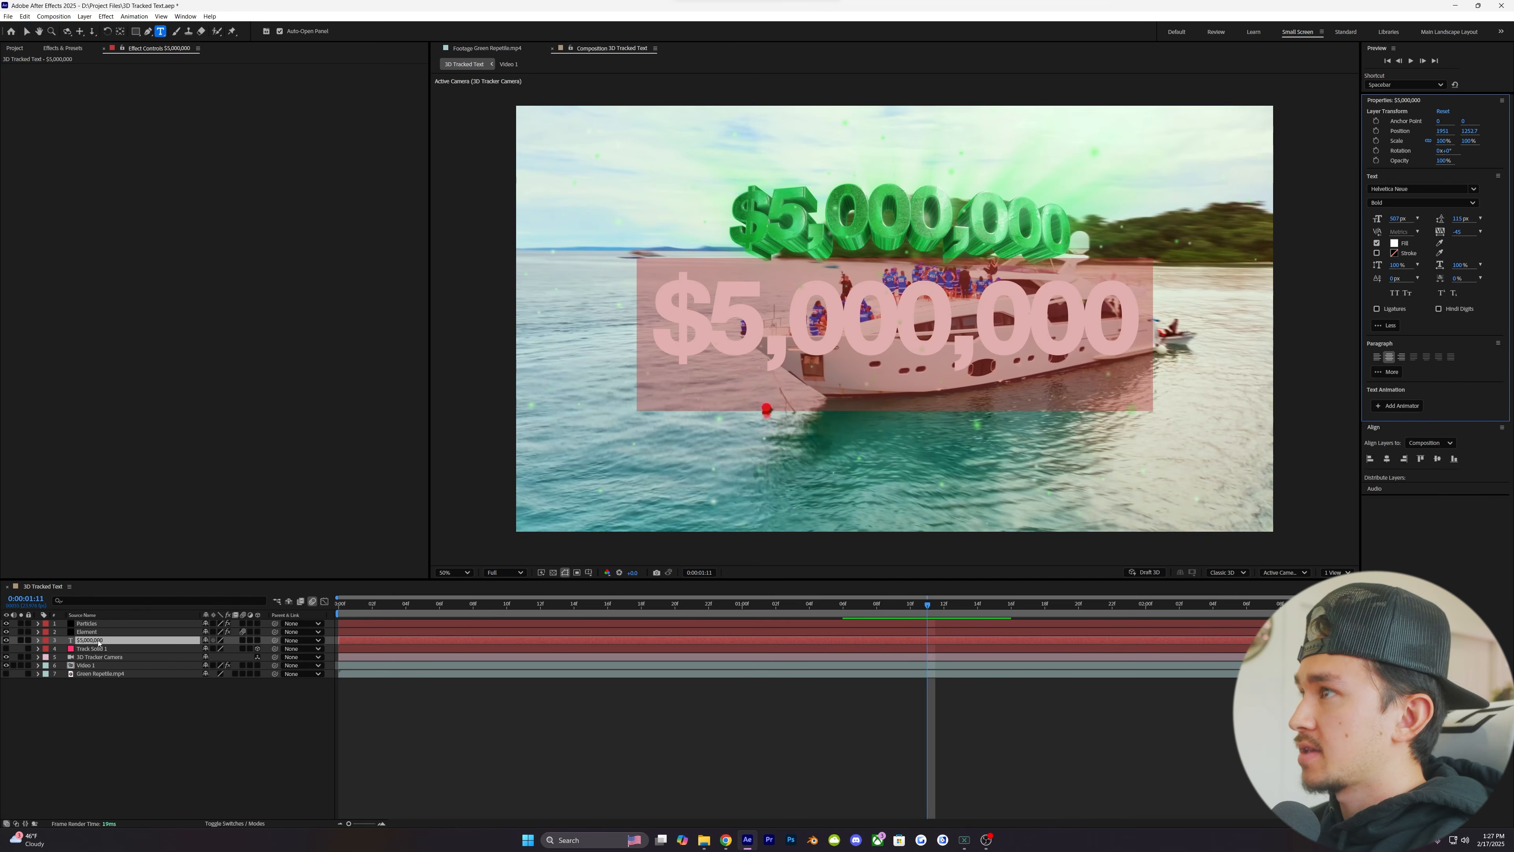
type("text")
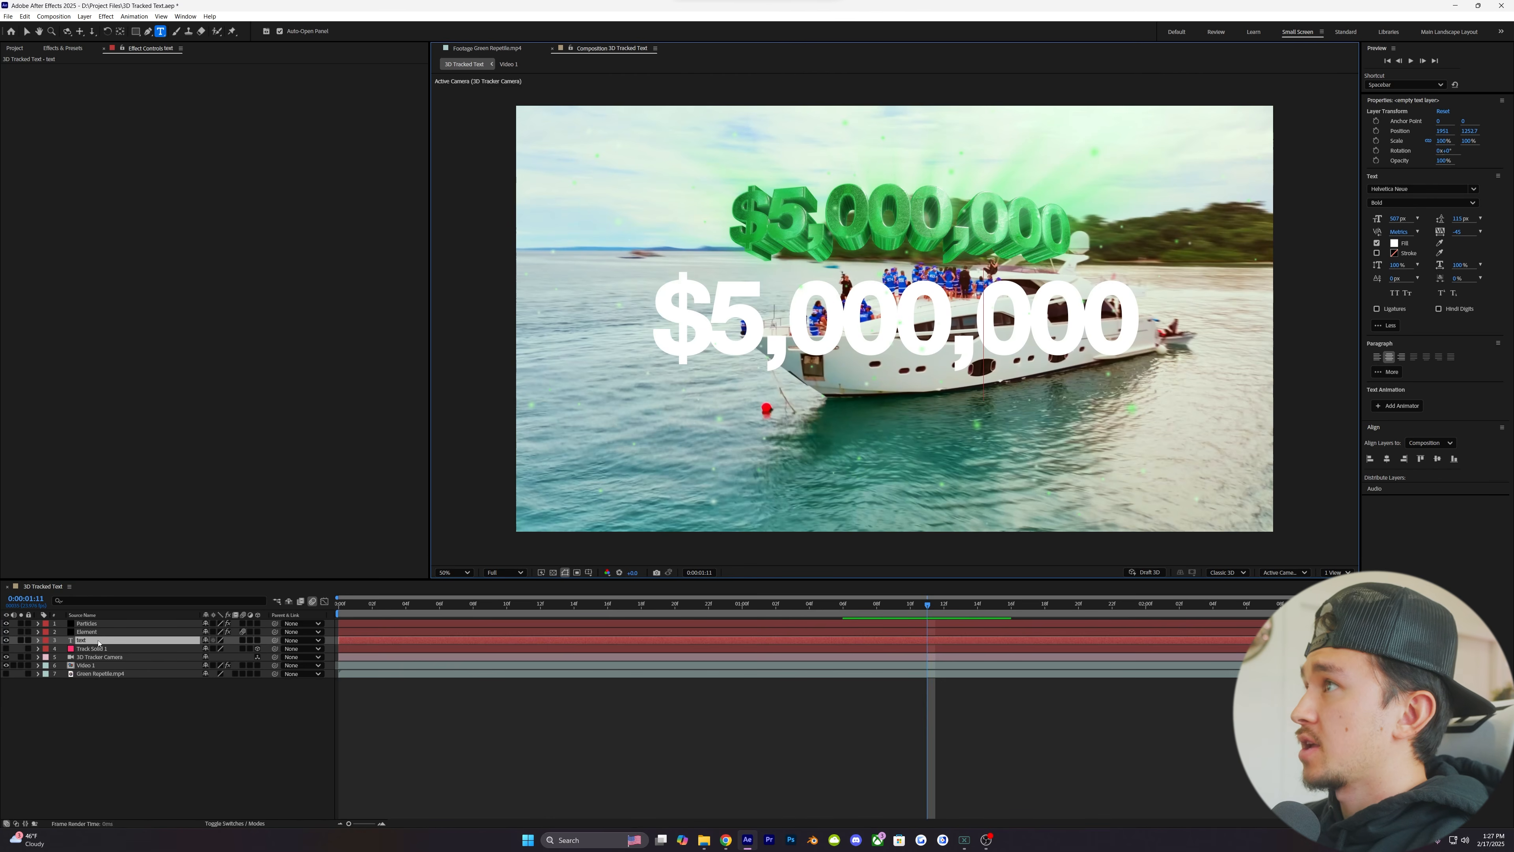